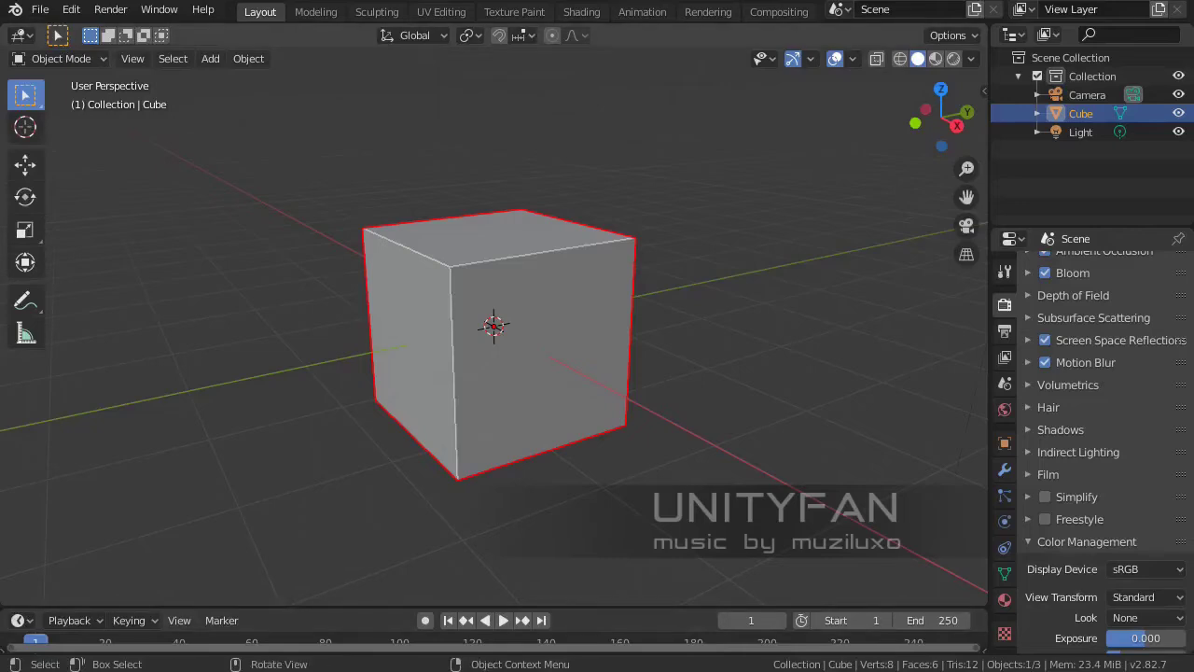
# - Loop cut the cube down the middle and delete its left half
pyautogui.scroll(2, 494, 327)
pyautogui.press('Tab')
pyautogui.click(26, 468)
pyautogui.click(438, 391)
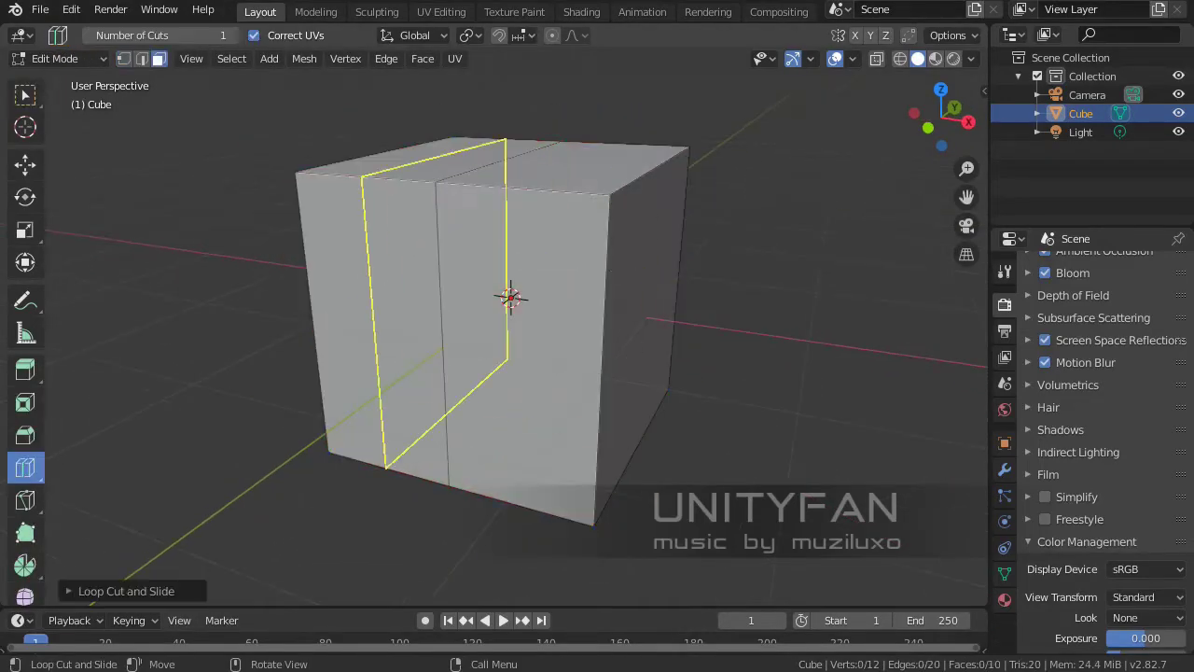
pyautogui.press('KP_3')
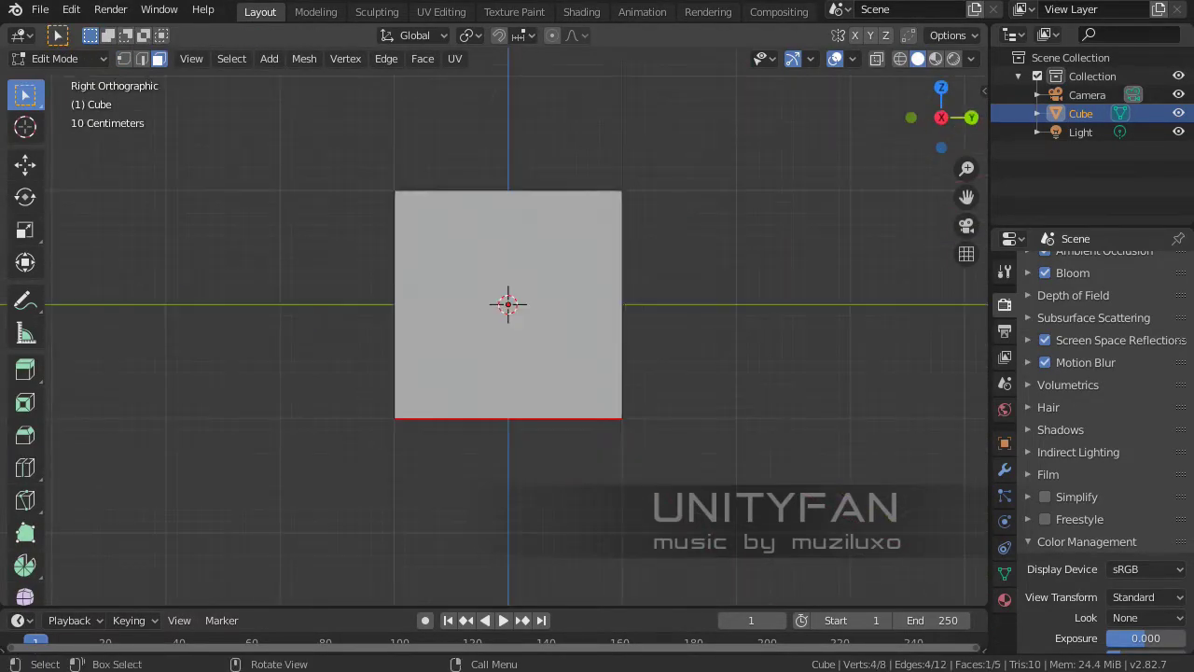
# - Raise the bottom edge to flatten the half-cube into a low box
pyautogui.moveTo(510, 359); pyautogui.dragTo(510, 222)
pyautogui.keyDown('shift'); pyautogui.moveTo(522, 280); pyautogui.dragTo(553, 419, button='middle'); pyautogui.keyUp('shift')
pyautogui.click(547, 200)
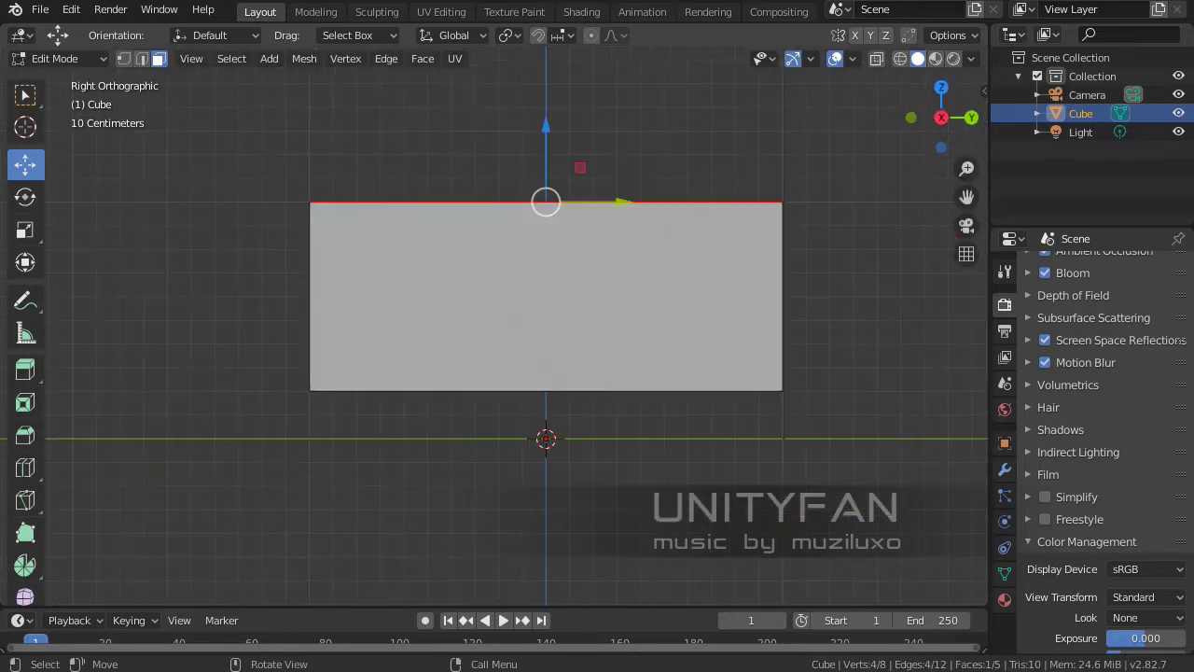
pyautogui.scroll(1, 541, 299)
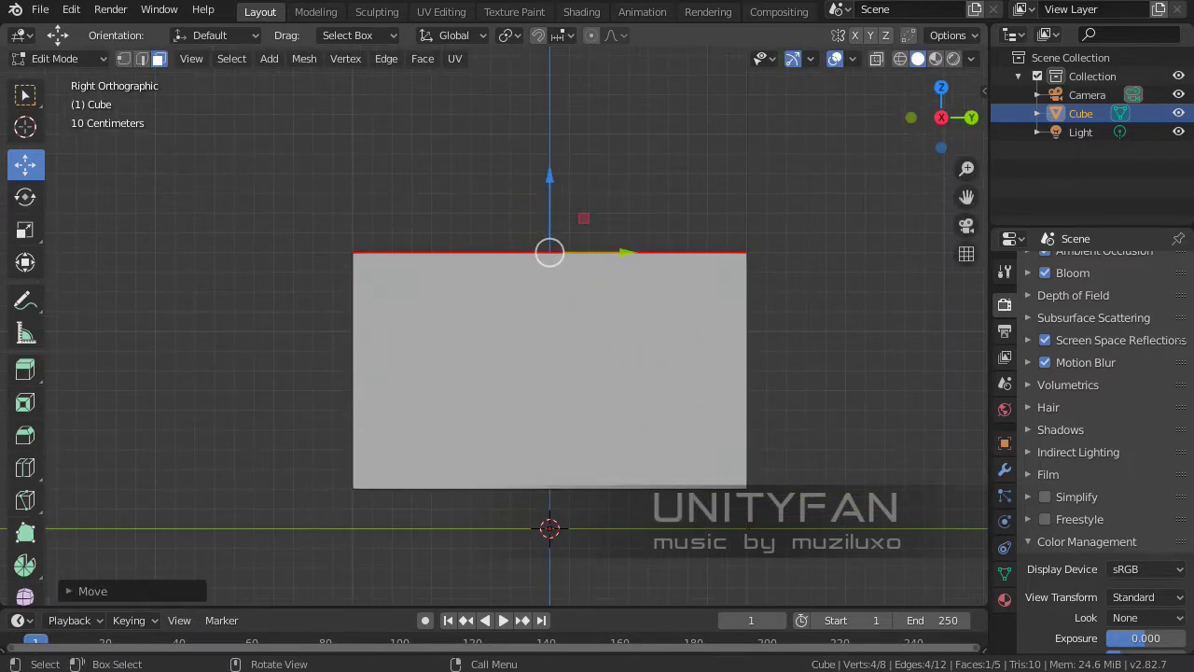
pyautogui.moveTo(559, 392); pyautogui.dragTo(467, 355, button='middle')
# - Return to object mode and bring up the Add Modifier list for a Mirror modifier
pyautogui.press('Tab')
pyautogui.click(1005, 470)
pyautogui.click(1061, 268)
# - Add the Mirror modifier and extrude the top face upward into a raised cabin
pyautogui.click(807, 453)
pyautogui.press('Tab')
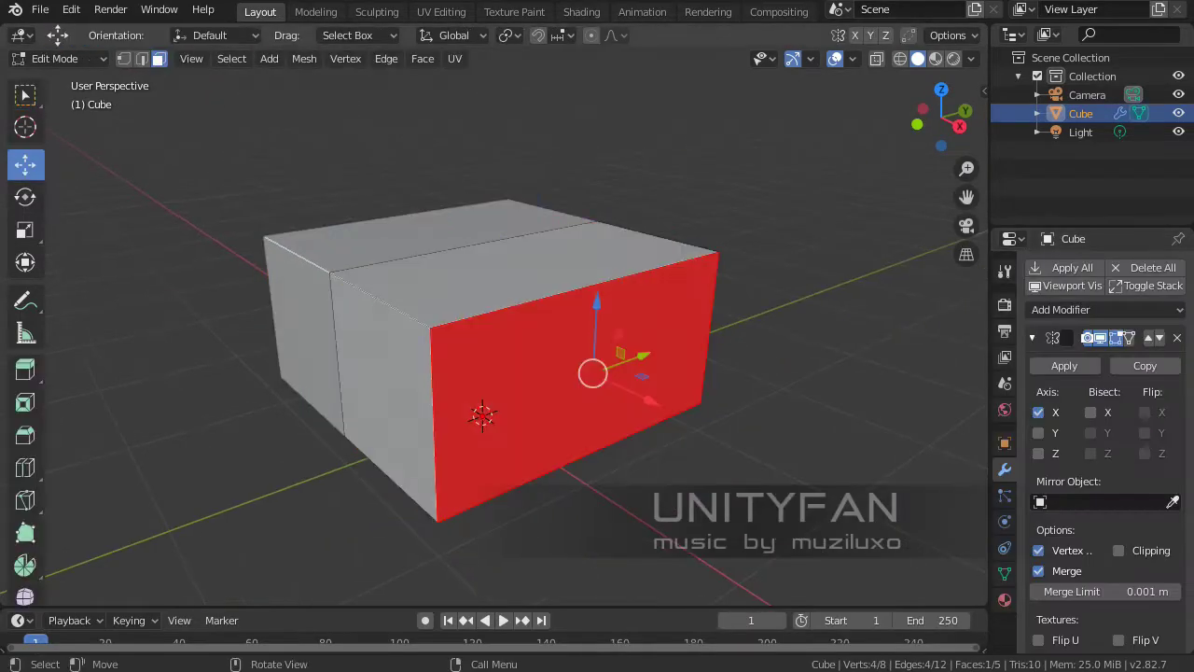
pyautogui.press('KP_3')
pyautogui.moveTo(559, 373)
pyautogui.mouseDown(button='middle')
pyautogui.moveTo(522, 354)
pyautogui.moveTo(555, 364)
pyautogui.moveTo(546, 343)
pyautogui.moveTo(522, 355)
pyautogui.moveTo(653, 373)
pyautogui.mouseUp(button='middle')
pyautogui.press('KP_3')
pyautogui.press('e')
pyautogui.press('Return')
# - Move the roof edges along Z to slope the roof
pyautogui.press('2')
pyautogui.press('g')
pyautogui.press('z')
pyautogui.press('Return')
pyautogui.press('KP_3')
pyautogui.press('g')
pyautogui.press('Return')
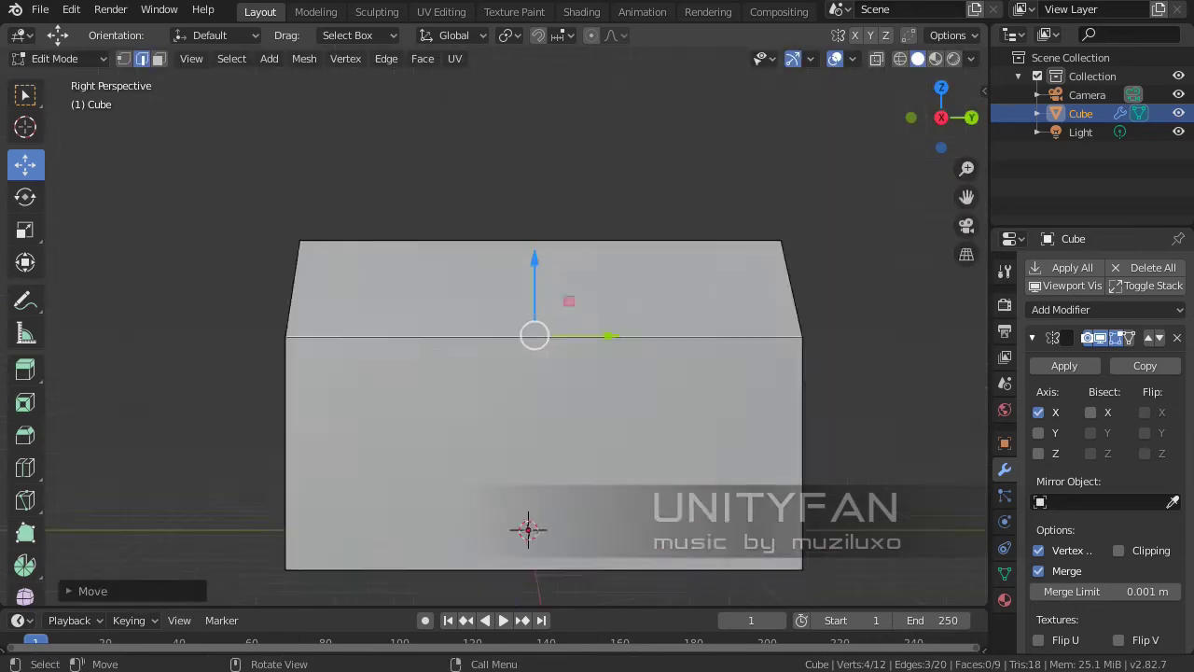
pyautogui.moveTo(559, 373); pyautogui.dragTo(522, 373, button='middle')
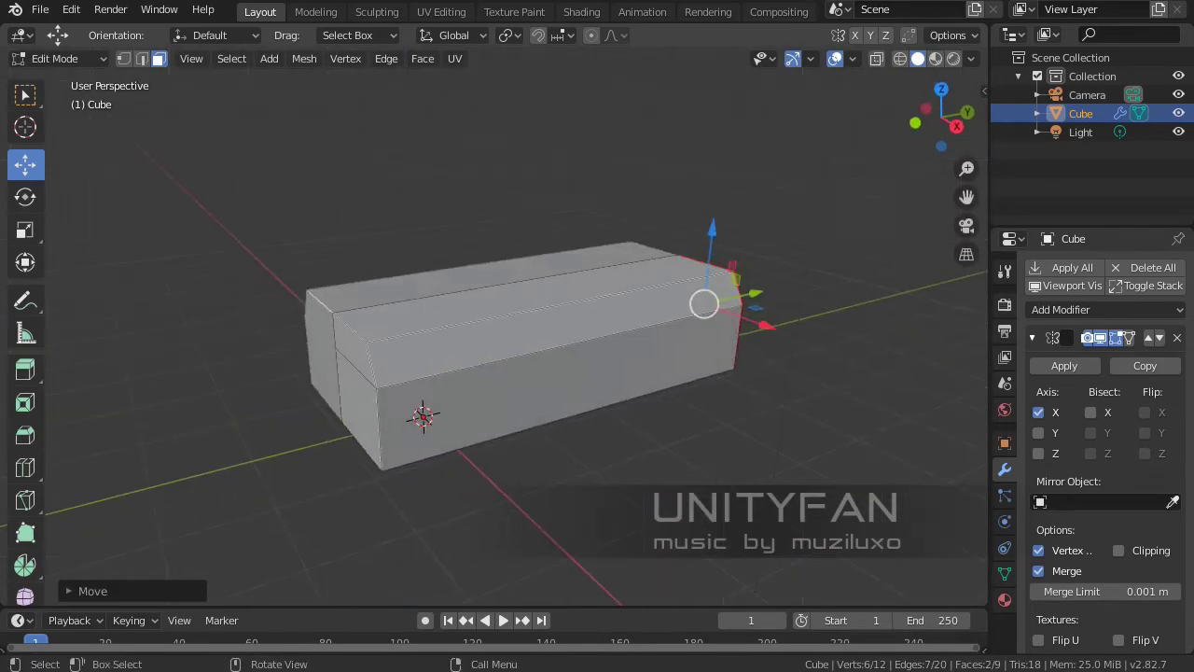
pyautogui.moveTo(560, 373)
pyautogui.mouseDown(button='middle')
pyautogui.moveTo(578, 345)
pyautogui.moveTo(596, 355)
pyautogui.moveTo(522, 392)
pyautogui.mouseUp(button='middle')
pyautogui.press('Escape')
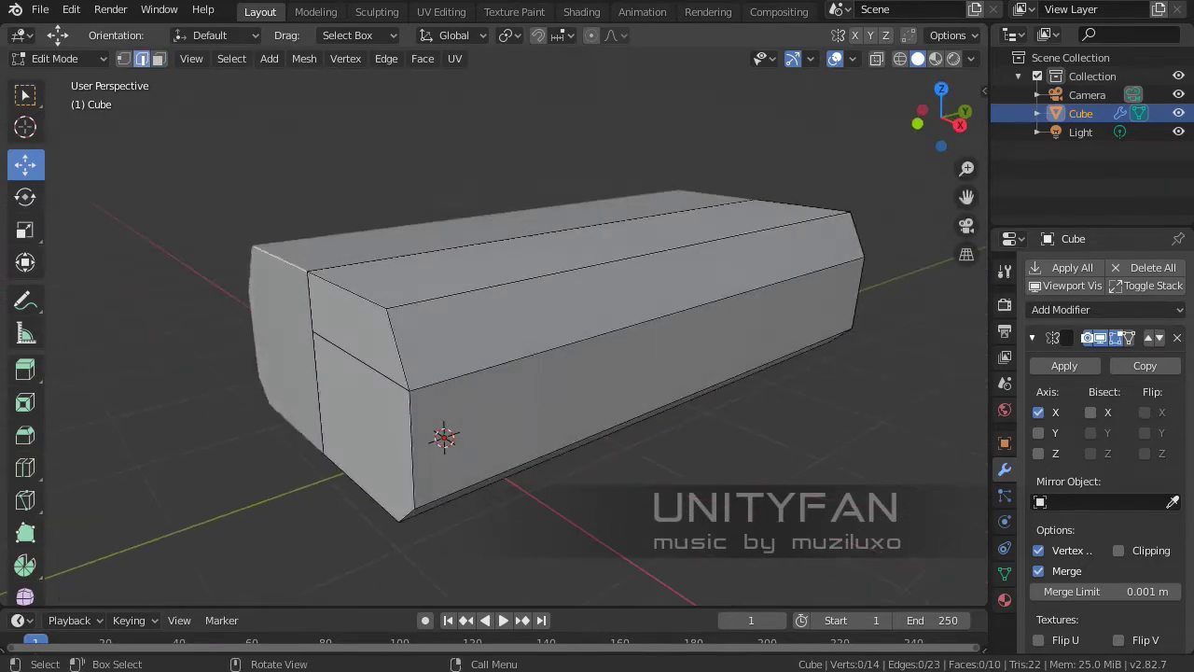
pyautogui.press('g')
# - Push the right end face outward to lengthen the body into a limousine
pyautogui.press('Escape')
pyautogui.moveTo(392, 280); pyautogui.dragTo(333, 240, button='middle')
pyautogui.click(740, 400)
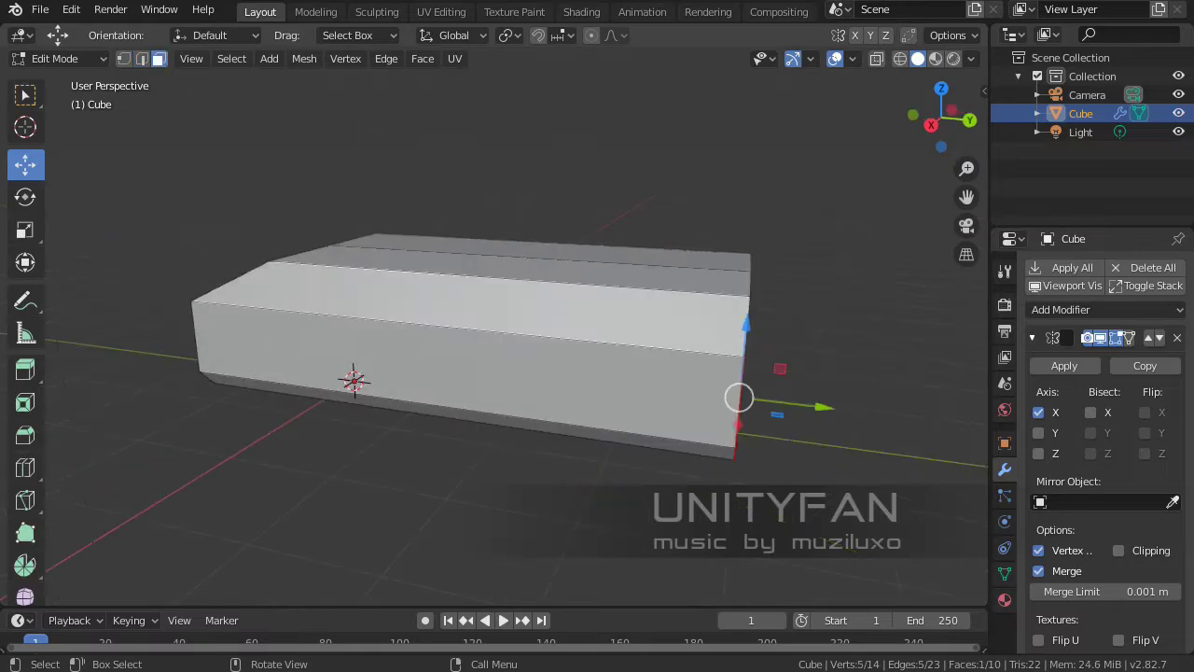
pyautogui.press('g')
pyautogui.click(666, 413)
pyautogui.moveTo(666, 414)
pyautogui.mouseDown(button='middle')
pyautogui.moveTo(688, 248)
pyautogui.moveTo(708, 233)
pyautogui.mouseUp(button='middle')
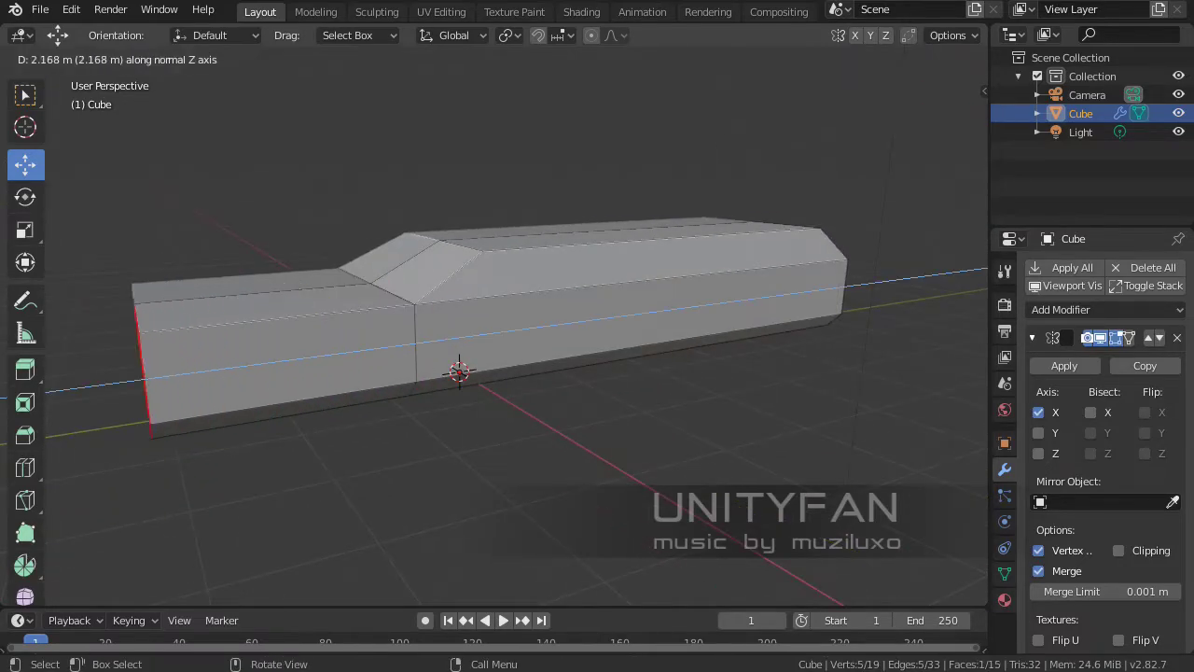
pyautogui.press('Return')
pyautogui.moveTo(560, 373)
pyautogui.mouseDown(button='middle')
pyautogui.moveTo(606, 373)
pyautogui.moveTo(522, 383)
pyautogui.moveTo(653, 373)
pyautogui.mouseUp(button='middle')
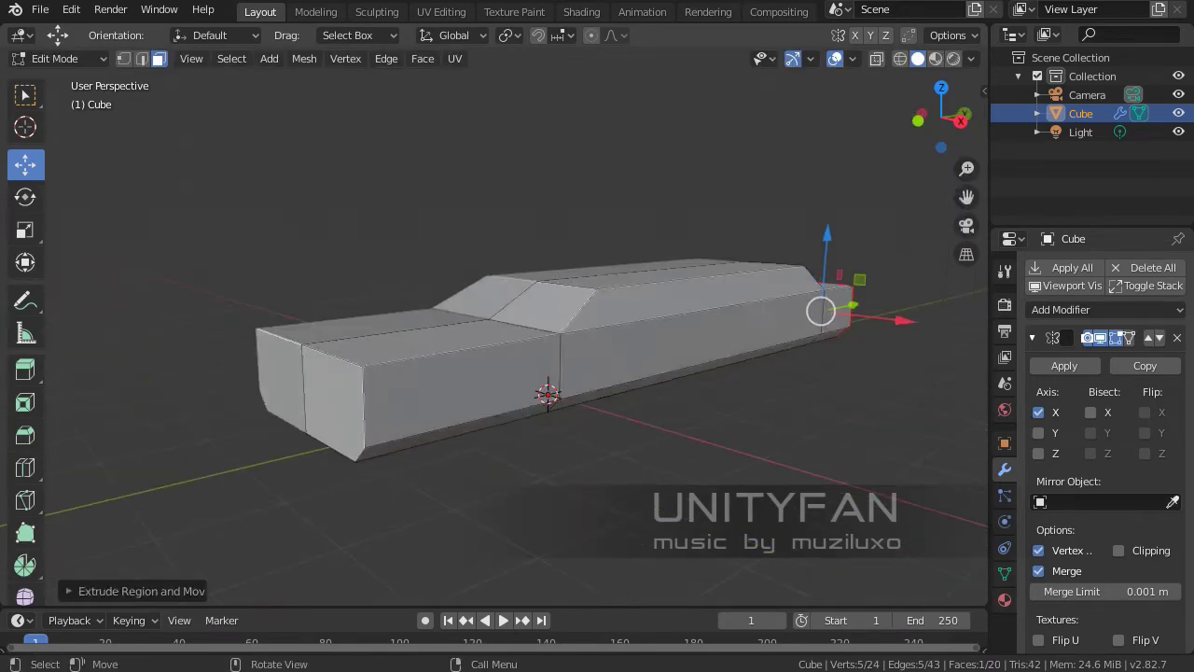
# - Confirm the front section's position and inspect the car's nose from low angles
pyautogui.press('Return')
pyautogui.moveTo(513, 327)
pyautogui.mouseDown(button='middle')
pyautogui.moveTo(560, 336)
pyautogui.moveTo(578, 392)
pyautogui.moveTo(615, 411)
pyautogui.moveTo(560, 448)
pyautogui.moveTo(579, 466)
pyautogui.mouseUp(button='middle')
pyautogui.scroll(4, 513, 327)
pyautogui.press('k')
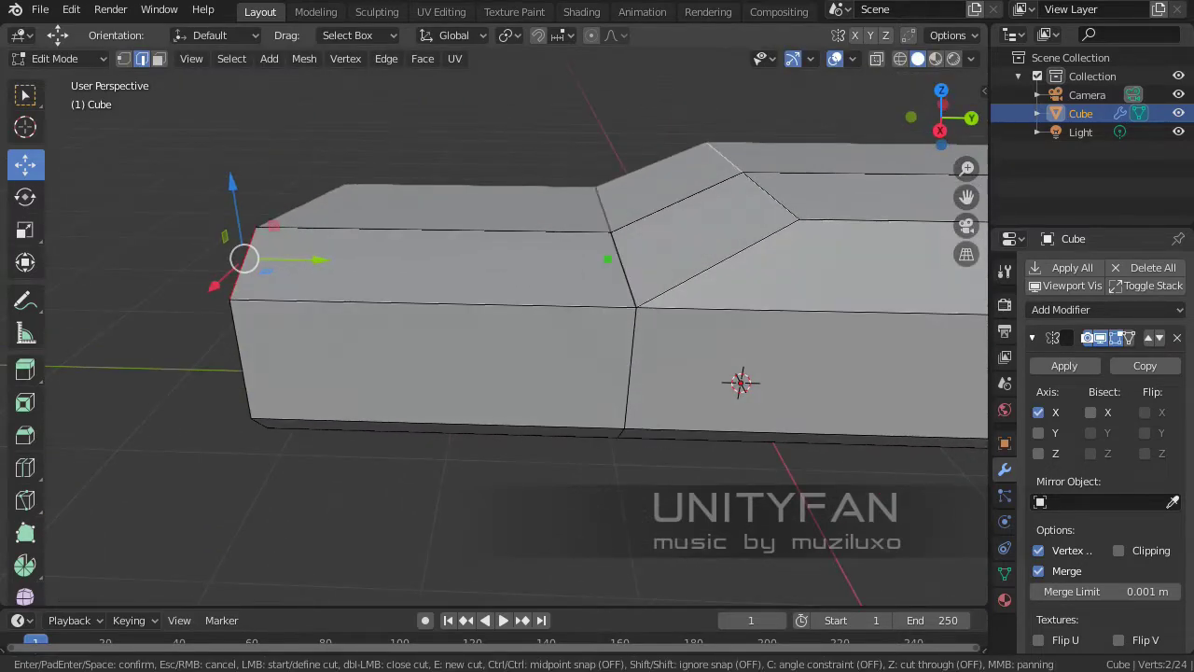
pyautogui.moveTo(513, 373)
pyautogui.mouseDown(button='middle')
pyautogui.moveTo(559, 354)
pyautogui.moveTo(634, 354)
pyautogui.mouseUp(button='middle')
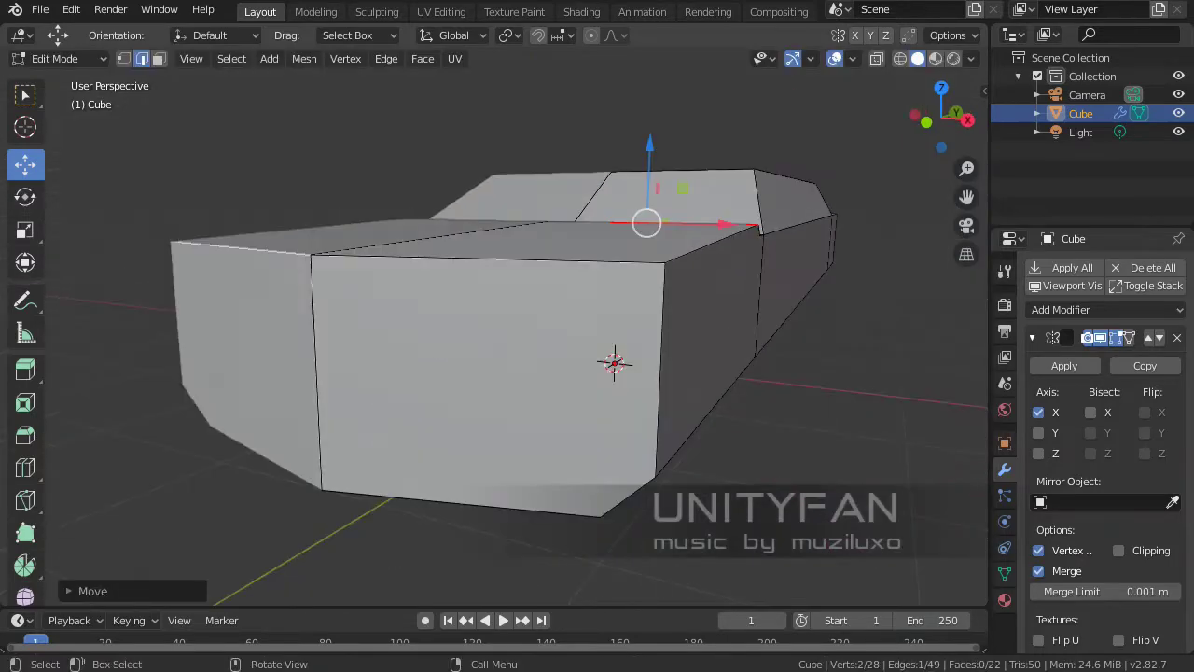
pyautogui.moveTo(311, 257); pyautogui.dragTo(312, 279, button='middle')
pyautogui.moveTo(513, 373)
pyautogui.mouseDown(button='middle')
pyautogui.moveTo(485, 354)
pyautogui.moveTo(541, 373)
pyautogui.moveTo(485, 364)
pyautogui.moveTo(522, 355)
pyautogui.moveTo(485, 369)
pyautogui.moveTo(504, 373)
pyautogui.moveTo(366, 295)
pyautogui.mouseUp(button='middle')
# - Add a loop cut across the hood, slide it along Y, and knife-cut the front corner
pyautogui.hotkey('ctrl', 'r')
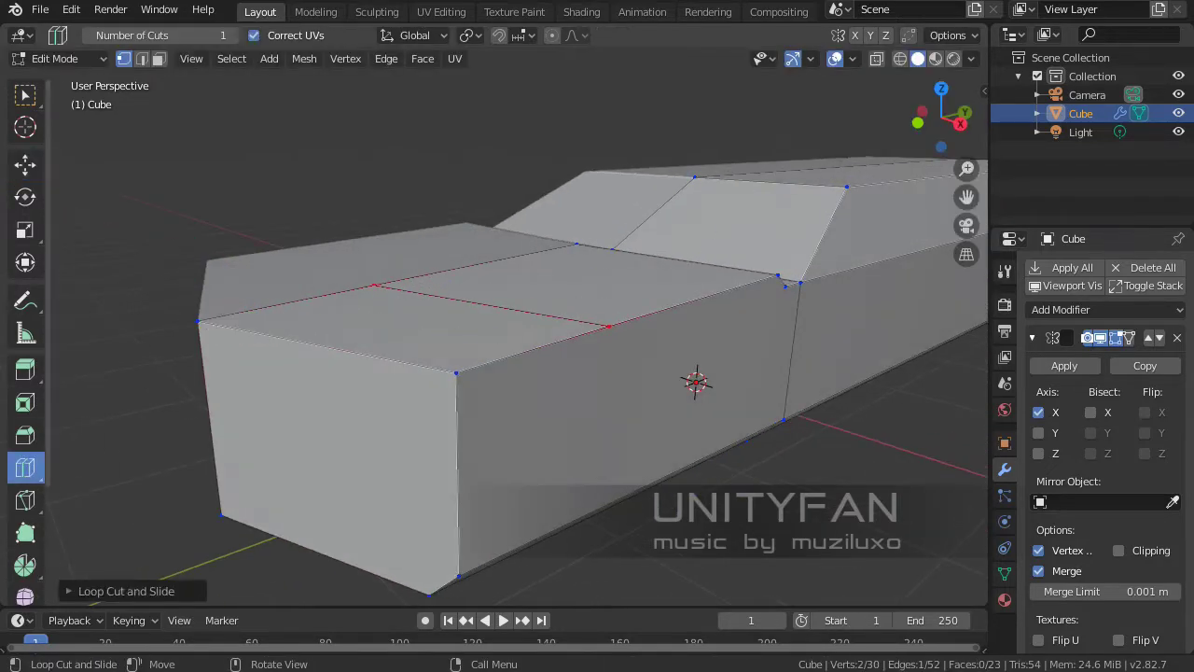
pyautogui.moveTo(559, 373)
pyautogui.mouseDown(button='middle')
pyautogui.moveTo(522, 369)
pyautogui.moveTo(560, 364)
pyautogui.moveTo(517, 343)
pyautogui.mouseUp(button='middle')
pyautogui.hotkey('shift', 'space')
pyautogui.press('g')
pyautogui.press('g')
pyautogui.press('y')
pyautogui.press('Return')
pyautogui.press('k')
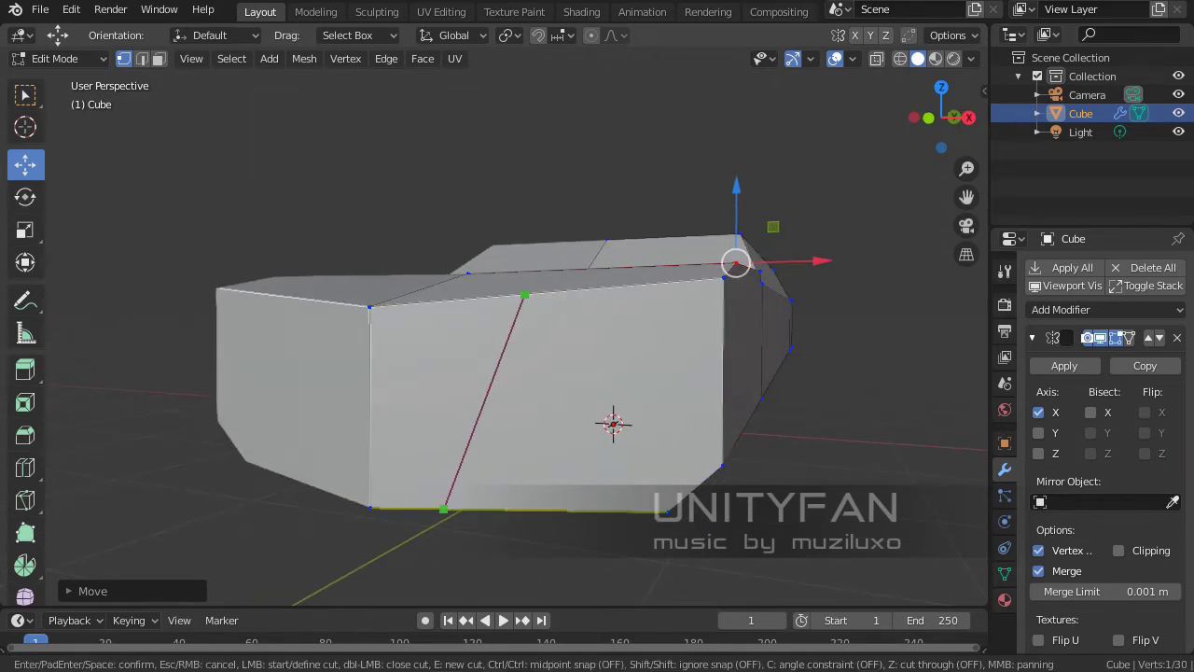
pyautogui.moveTo(516, 342)
pyautogui.mouseDown(button='middle')
pyautogui.moveTo(532, 354)
pyautogui.moveTo(541, 336)
pyautogui.moveTo(522, 373)
pyautogui.moveTo(513, 363)
pyautogui.moveTo(513, 382)
pyautogui.moveTo(451, 402)
pyautogui.moveTo(523, 382)
pyautogui.moveTo(644, 282)
pyautogui.mouseUp(button='middle')
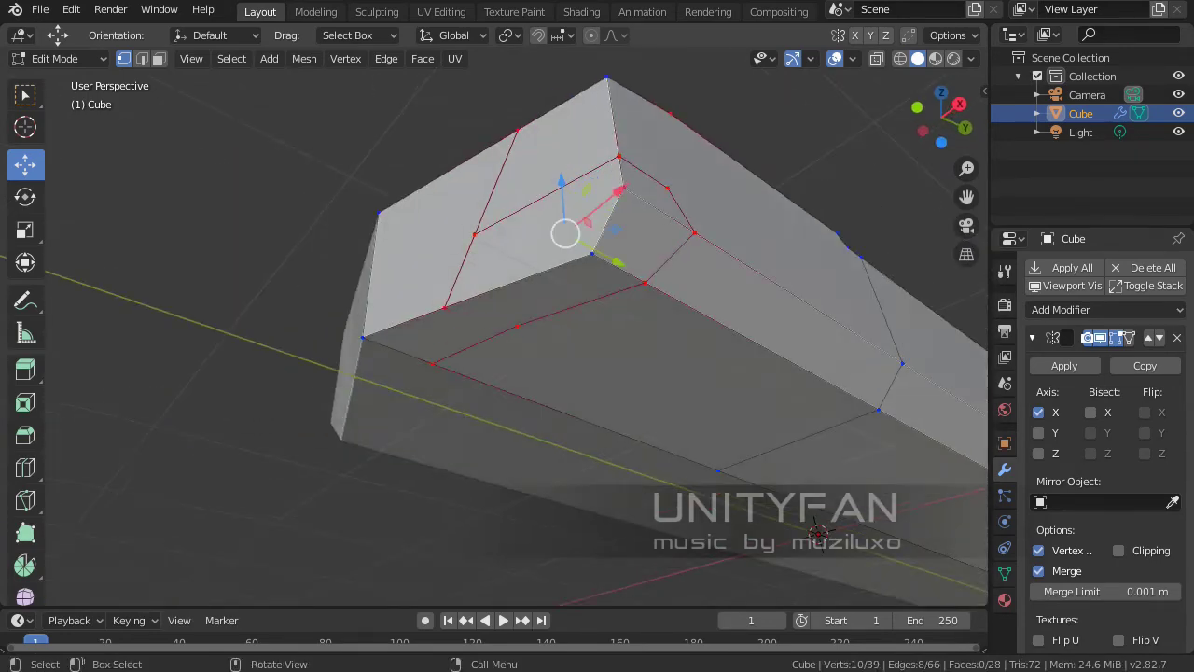
# - Join the cut vertices with J and subdivide the new edge
pyautogui.moveTo(513, 373); pyautogui.dragTo(466, 420, button='middle')
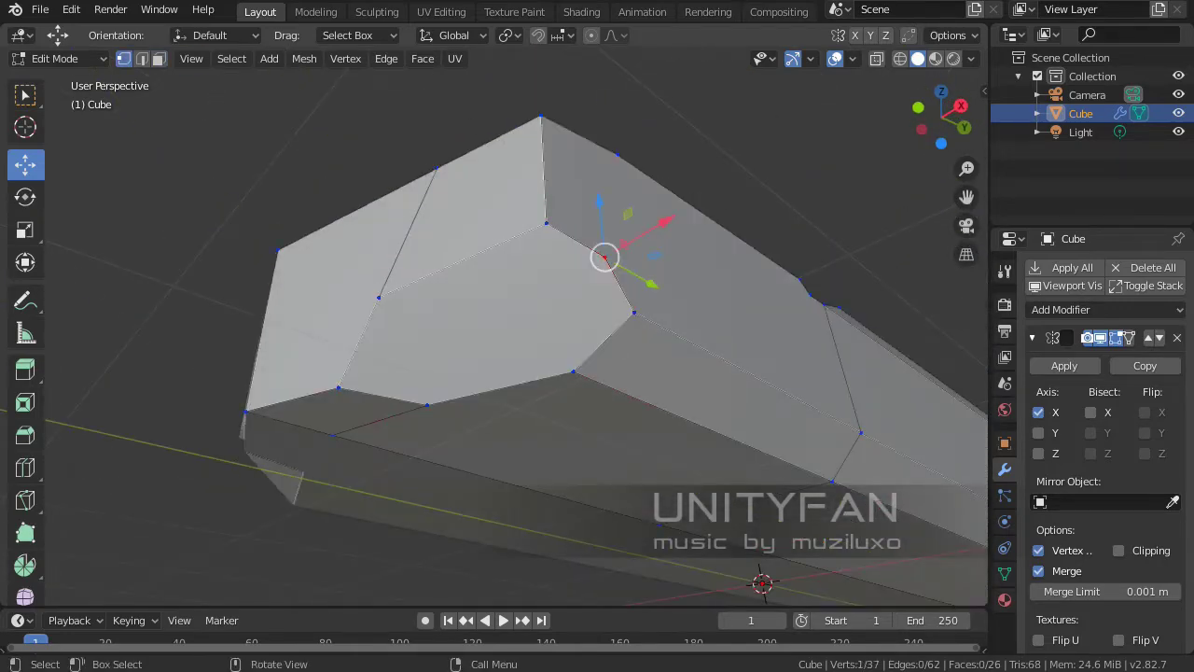
pyautogui.press('j')
pyautogui.moveTo(485, 308); pyautogui.dragTo(410, 149, button='middle')
pyautogui.rightClick(410, 136)
pyautogui.click(411, 136)
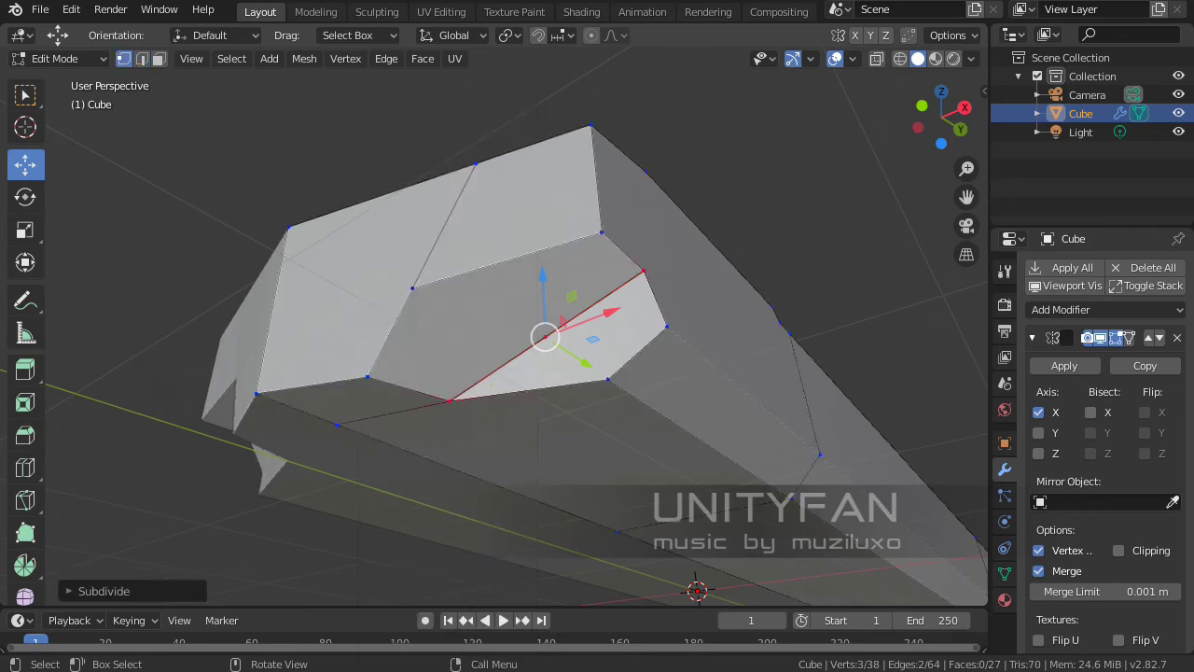
pyautogui.moveTo(478, 312); pyautogui.dragTo(401, 270, button='middle')
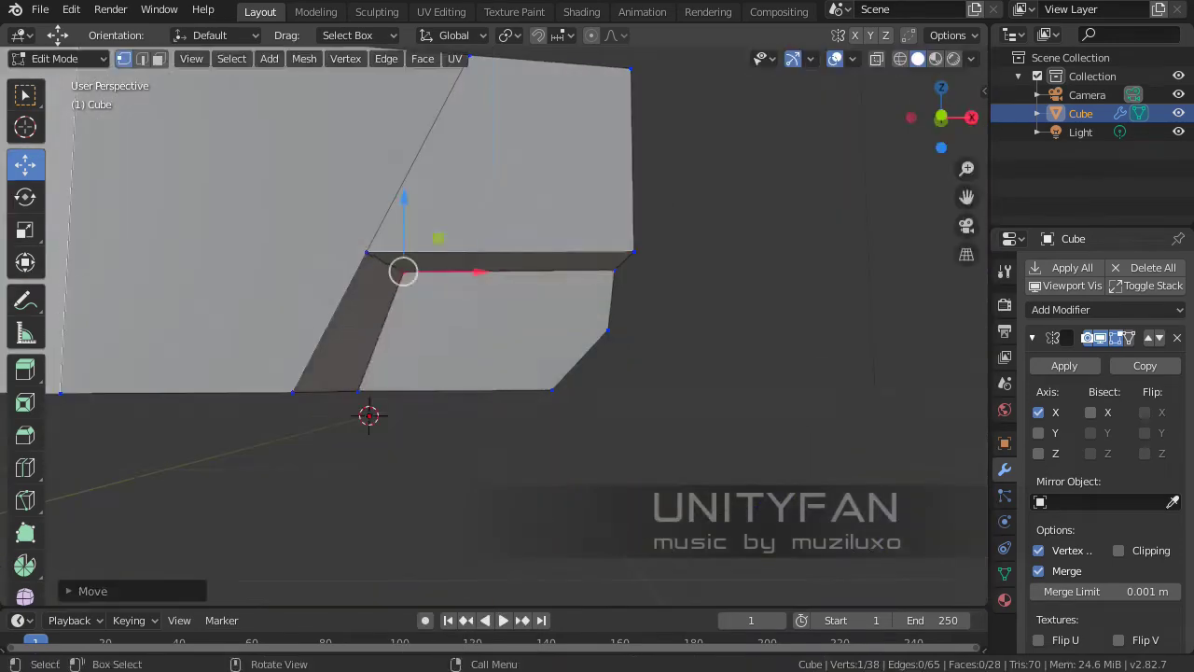
# - Move vertices along Y and Z to carve and flatten the stepped notch
pyautogui.press('g')
pyautogui.press('y')
pyautogui.press('z')
pyautogui.press('Return')
pyautogui.moveTo(513, 373); pyautogui.dragTo(485, 354, button='middle')
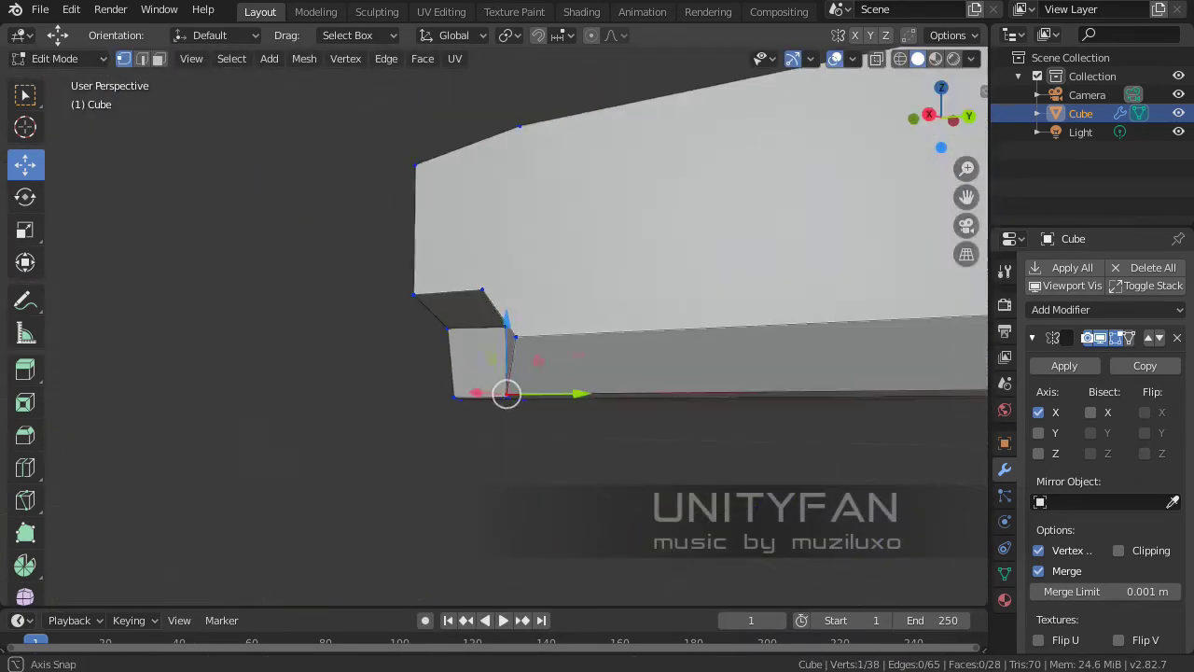
pyautogui.press('g')
pyautogui.press('y')
pyautogui.press('Return')
pyautogui.scroll(-3, 523, 336)
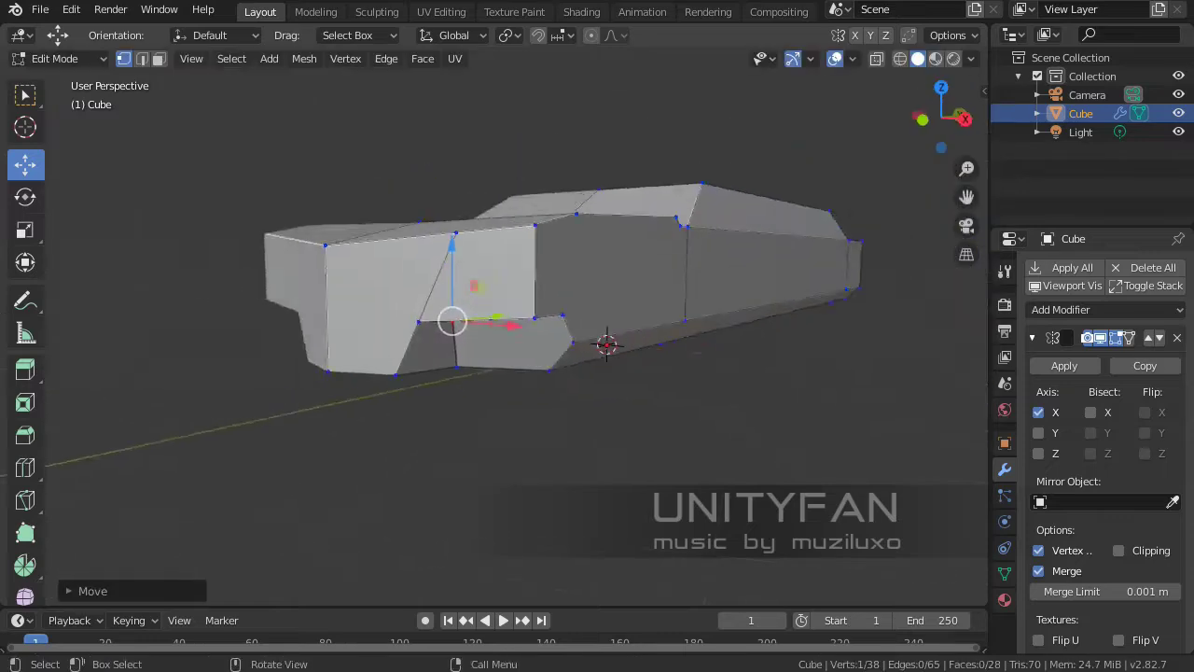
pyautogui.moveTo(522, 335)
pyautogui.mouseDown(button='middle')
pyautogui.moveTo(466, 317)
pyautogui.moveTo(485, 354)
pyautogui.moveTo(597, 410)
pyautogui.mouseUp(button='middle')
pyautogui.scroll(3, 485, 350)
# - Lower the notch face along Z and adjust a side vertex to finish the notch
pyautogui.press('g')
pyautogui.press('z')
pyautogui.press('Return')
pyautogui.click(407, 391)
pyautogui.press('g')
pyautogui.press('Escape')
pyautogui.press('Return')
pyautogui.scroll(3, 522, 373)
pyautogui.moveTo(522, 373)
pyautogui.mouseDown(button='middle')
pyautogui.moveTo(653, 401)
pyautogui.moveTo(522, 383)
pyautogui.mouseUp(button='middle')
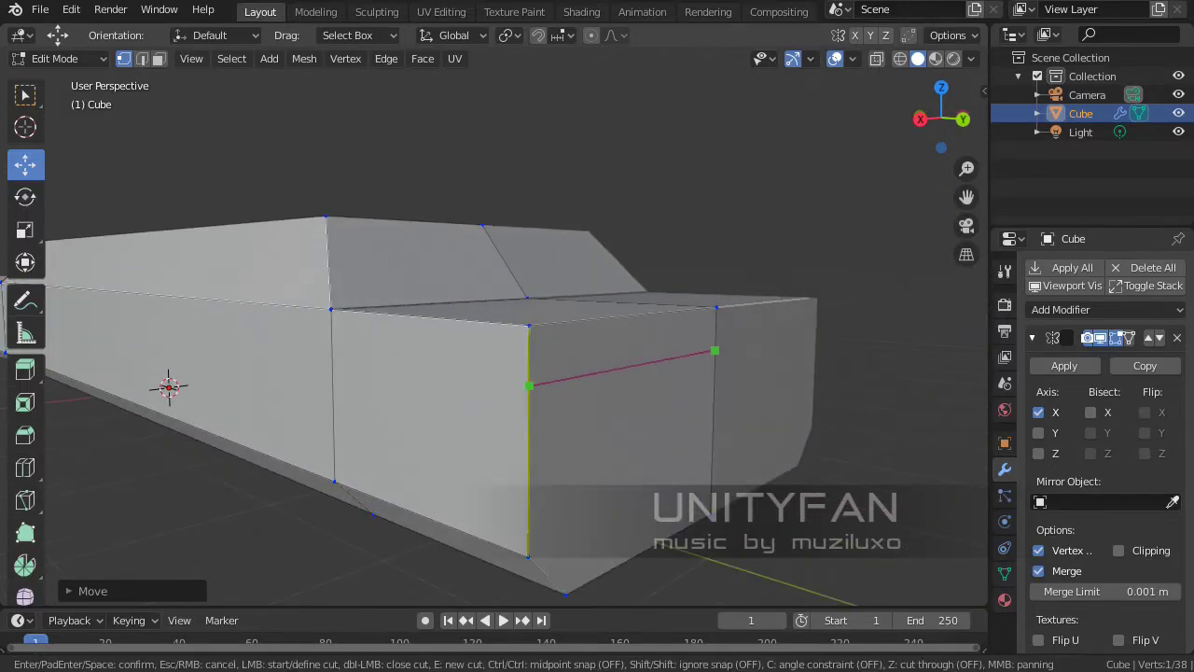
# - Confirm the roof edge move, clear the selection, and inspect the front corner
pyautogui.press('Return')
pyautogui.moveTo(523, 383); pyautogui.dragTo(578, 392, button='middle')
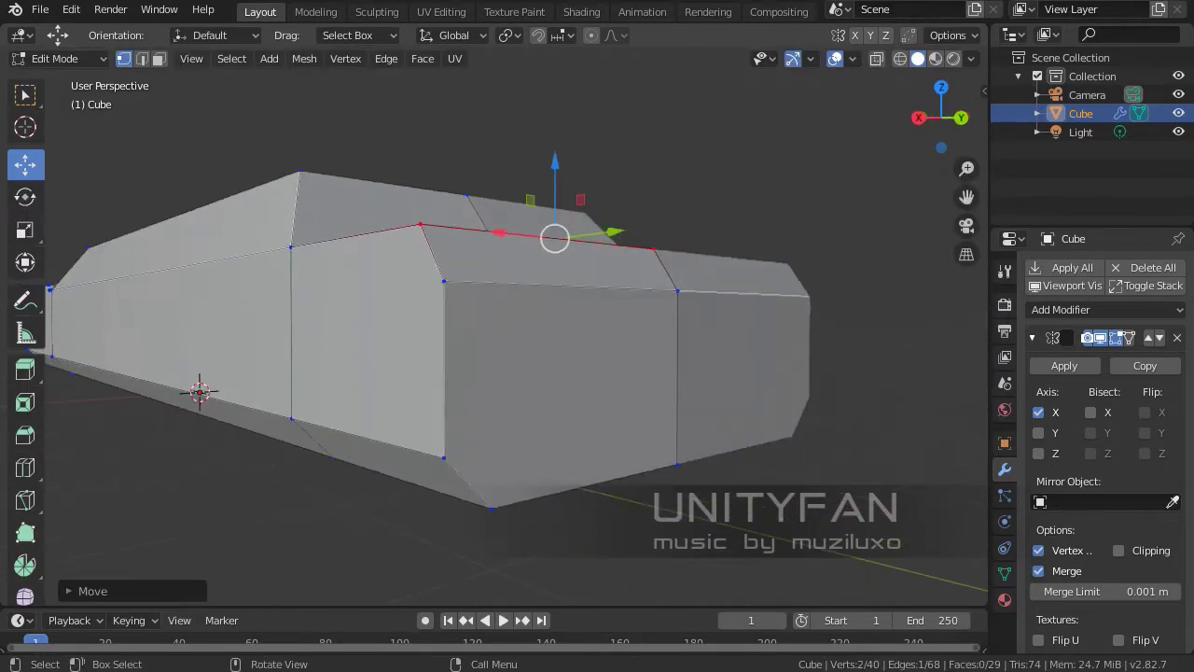
pyautogui.hotkey('alt', 'a')
pyautogui.scroll(3, 494, 336)
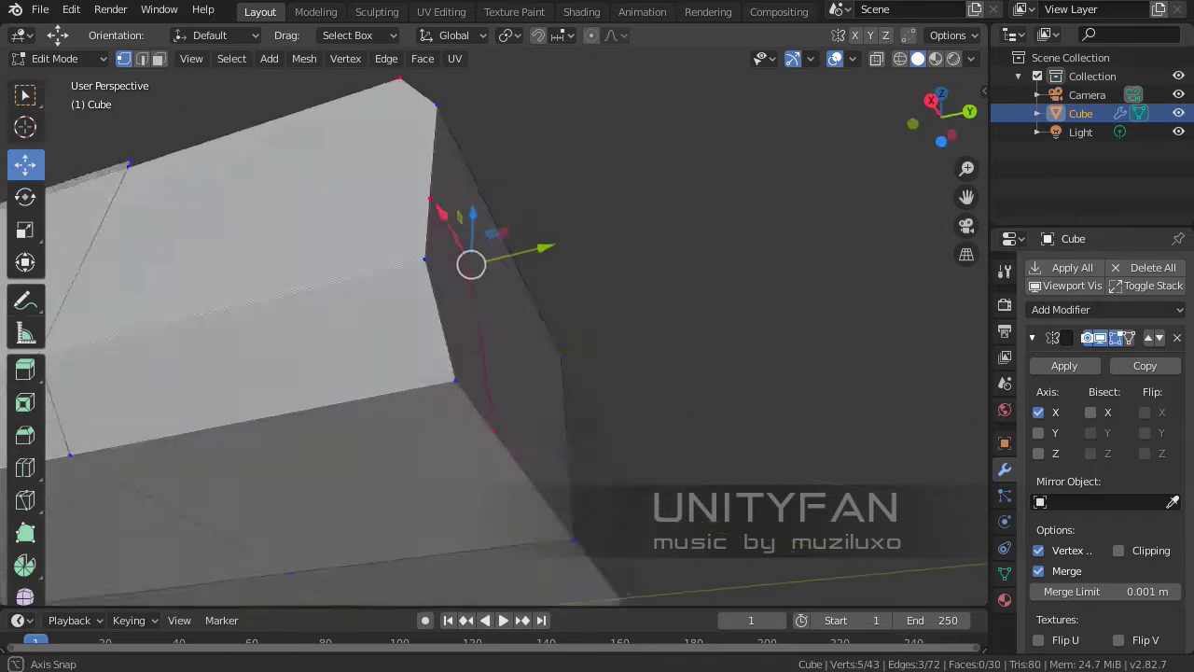
pyautogui.moveTo(388, 345); pyautogui.dragTo(471, 361, button='middle')
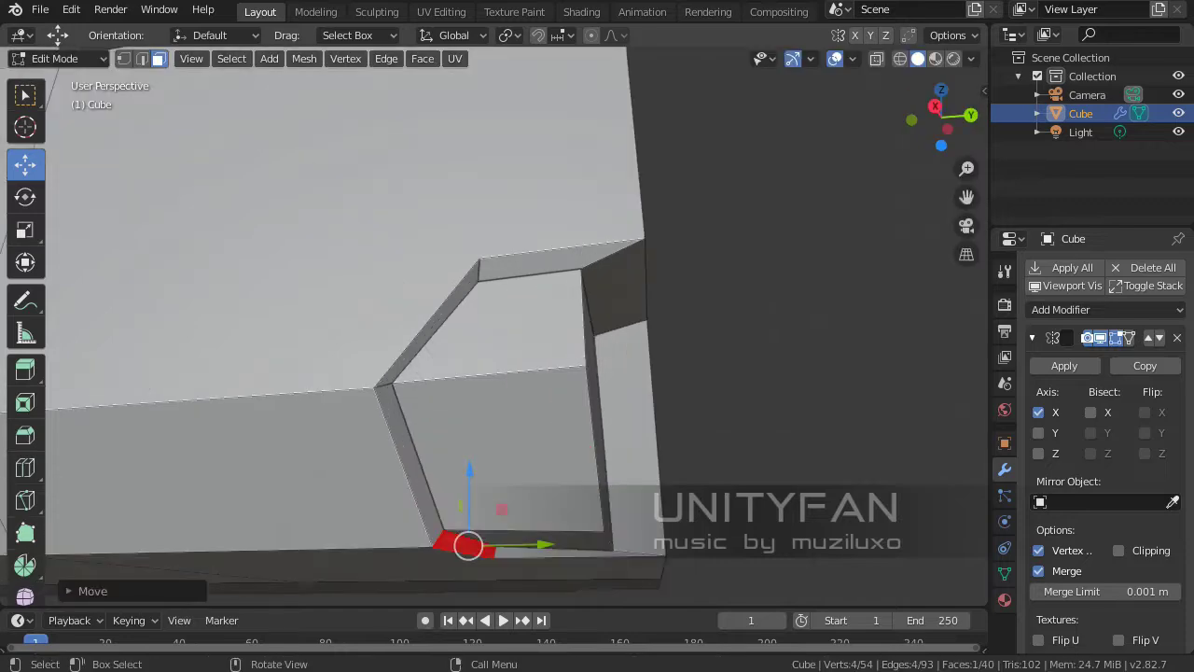
pyautogui.moveTo(513, 373); pyautogui.dragTo(578, 355, button='middle')
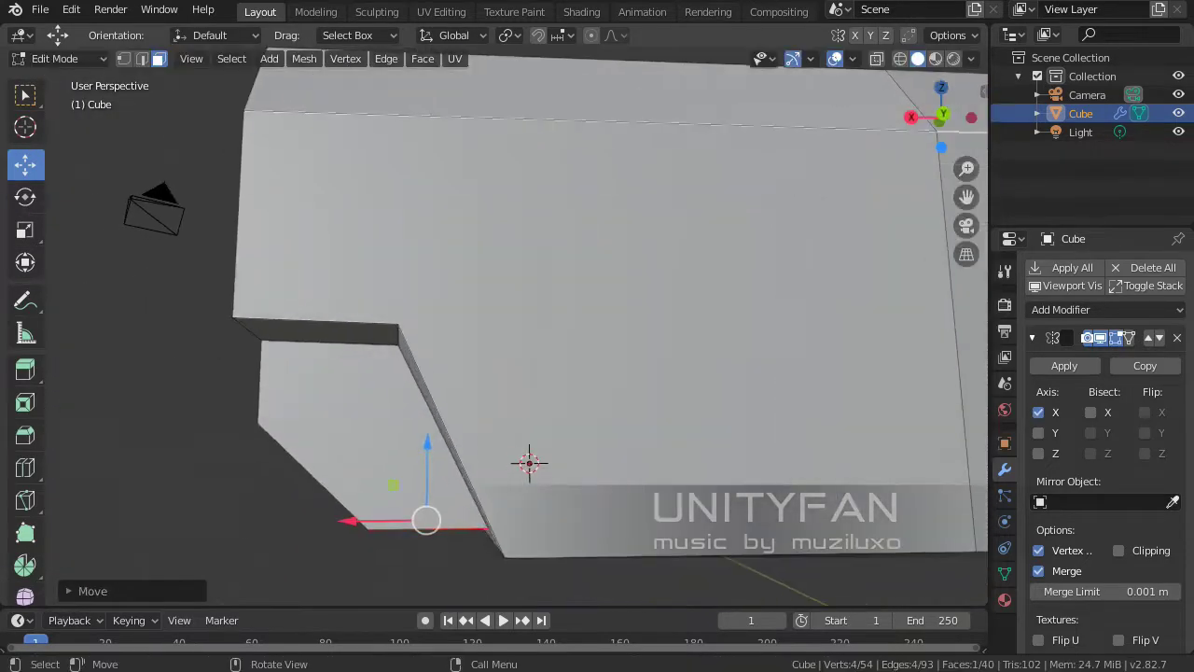
pyautogui.scroll(-5, 495, 327)
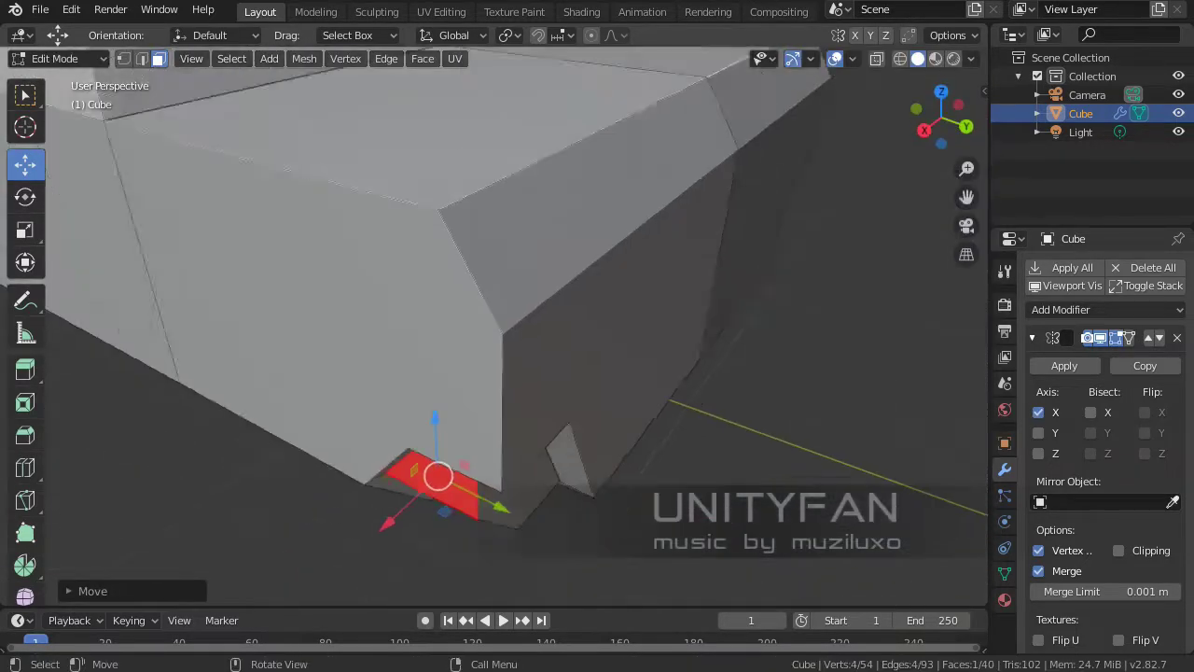
pyautogui.scroll(-3, 494, 326)
pyautogui.scroll(4, 494, 391)
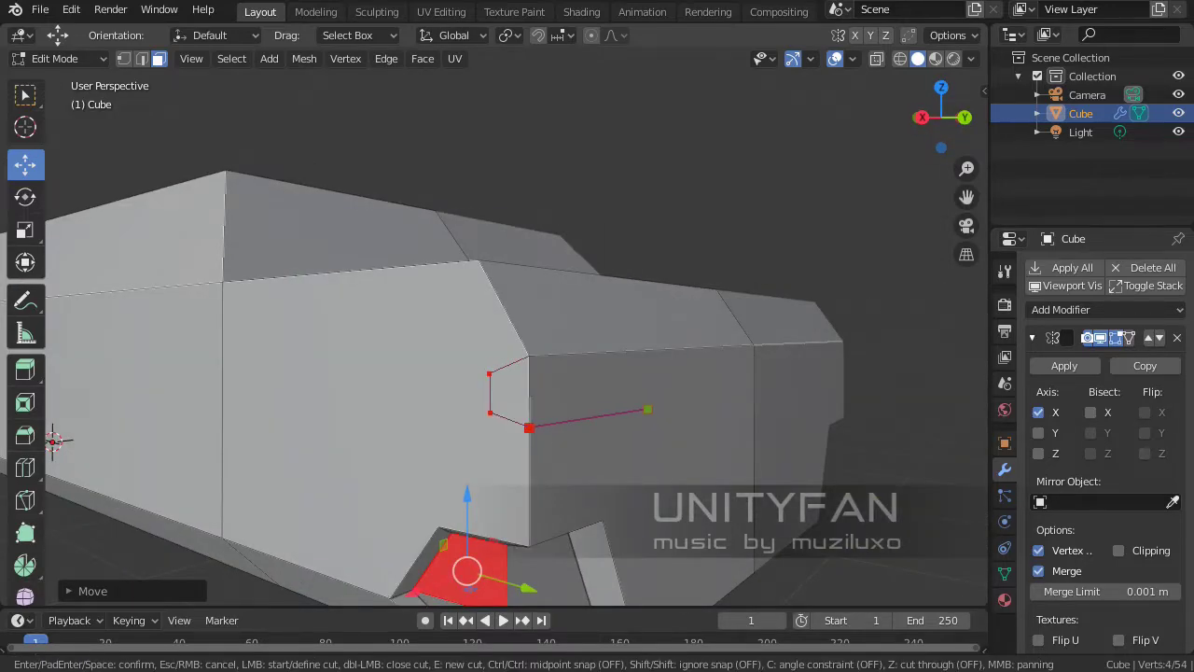
# - Knife-cut a horizontal groove line into the side of the front section
pyautogui.click(648, 409)
pyautogui.moveTo(647, 408); pyautogui.dragTo(606, 349, button='middle')
pyautogui.scroll(2, 494, 345)
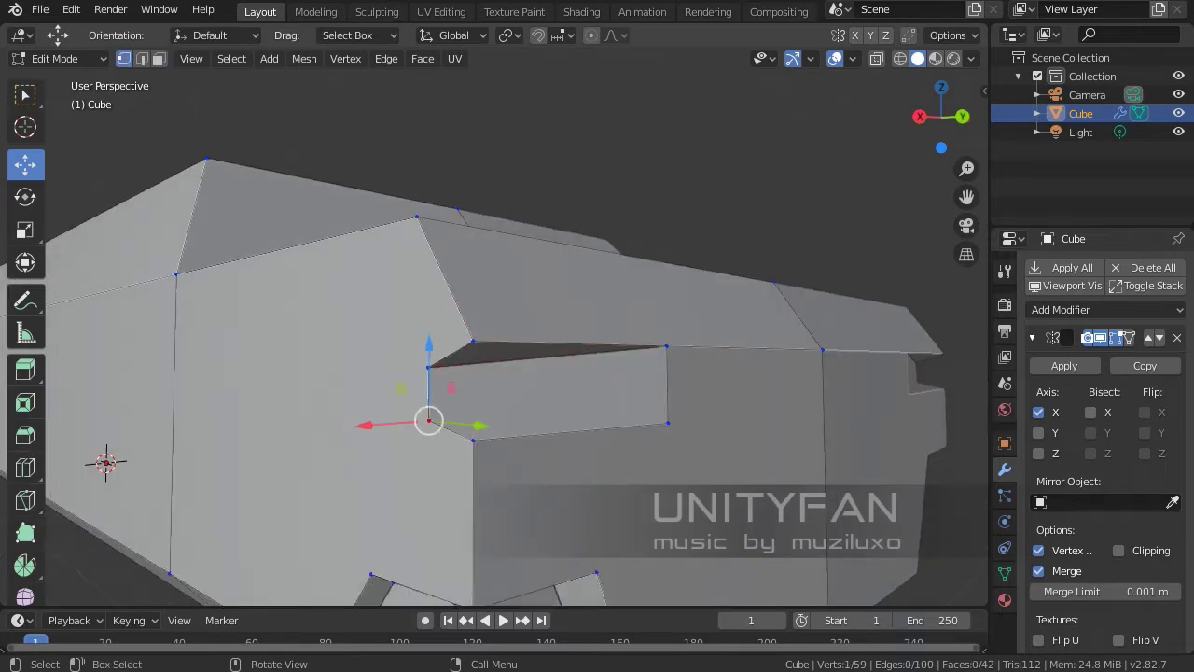
pyautogui.moveTo(559, 420); pyautogui.dragTo(531, 424, button='middle')
pyautogui.press('k')
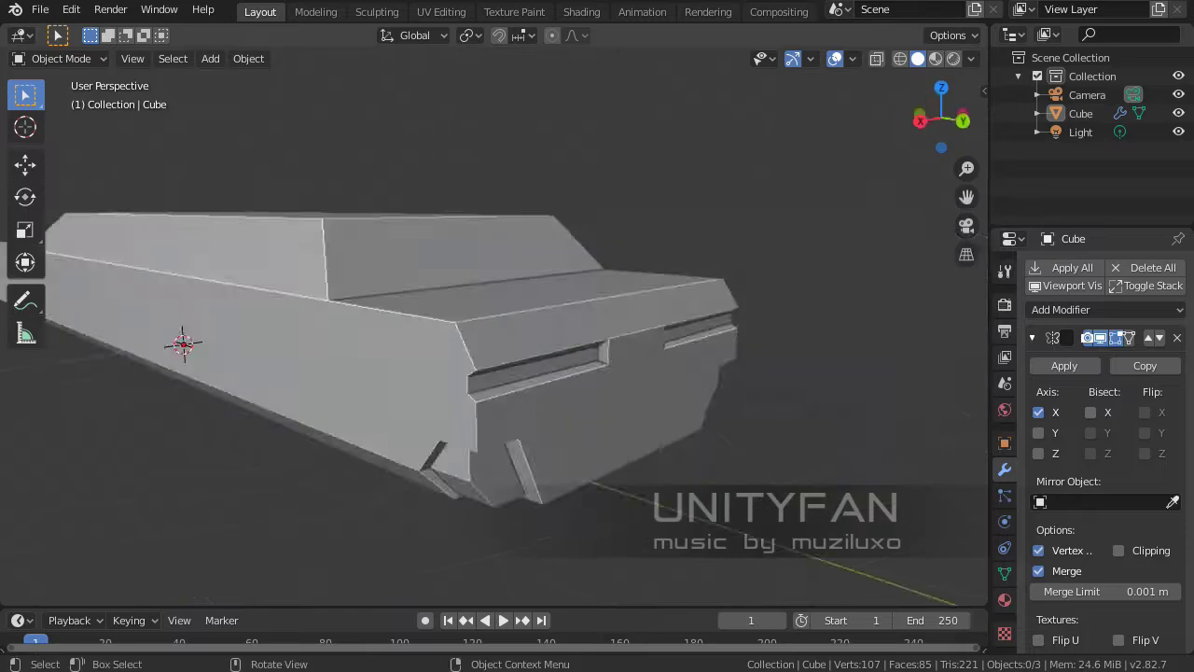
pyautogui.moveTo(504, 373); pyautogui.dragTo(653, 354, button='middle')
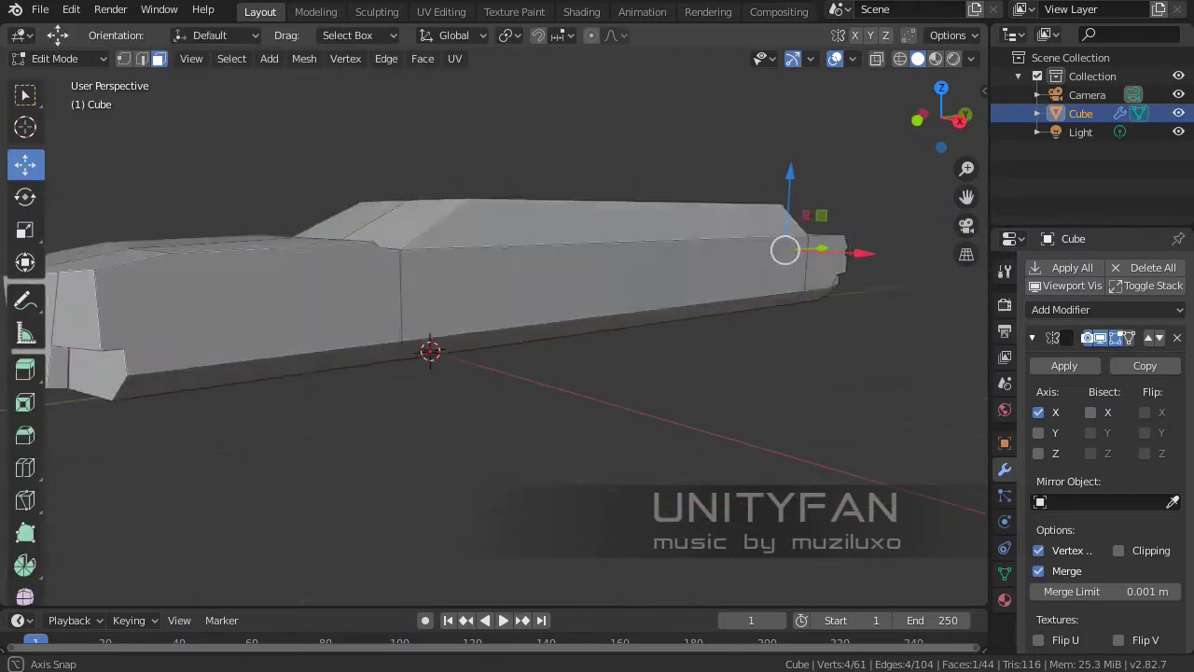
pyautogui.moveTo(494, 373); pyautogui.dragTo(522, 373, button='middle')
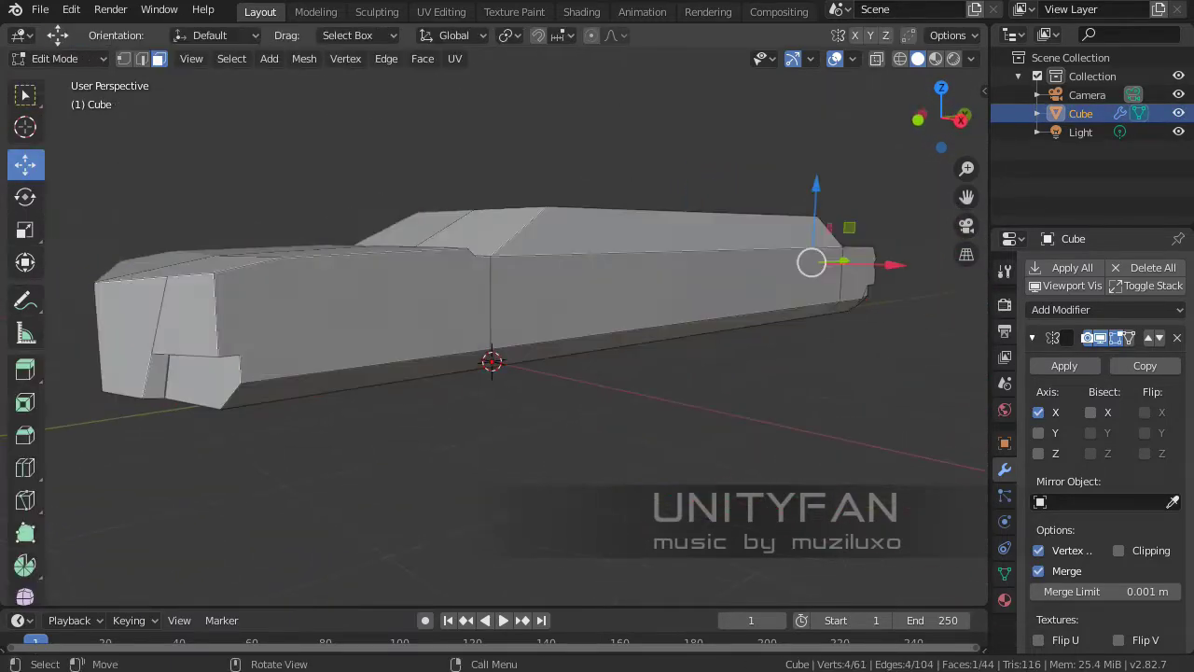
# - Cut a line across the body and resize the corner vertices
pyautogui.click(215, 317)
pyautogui.moveTo(216, 317); pyautogui.dragTo(627, 313, button='middle')
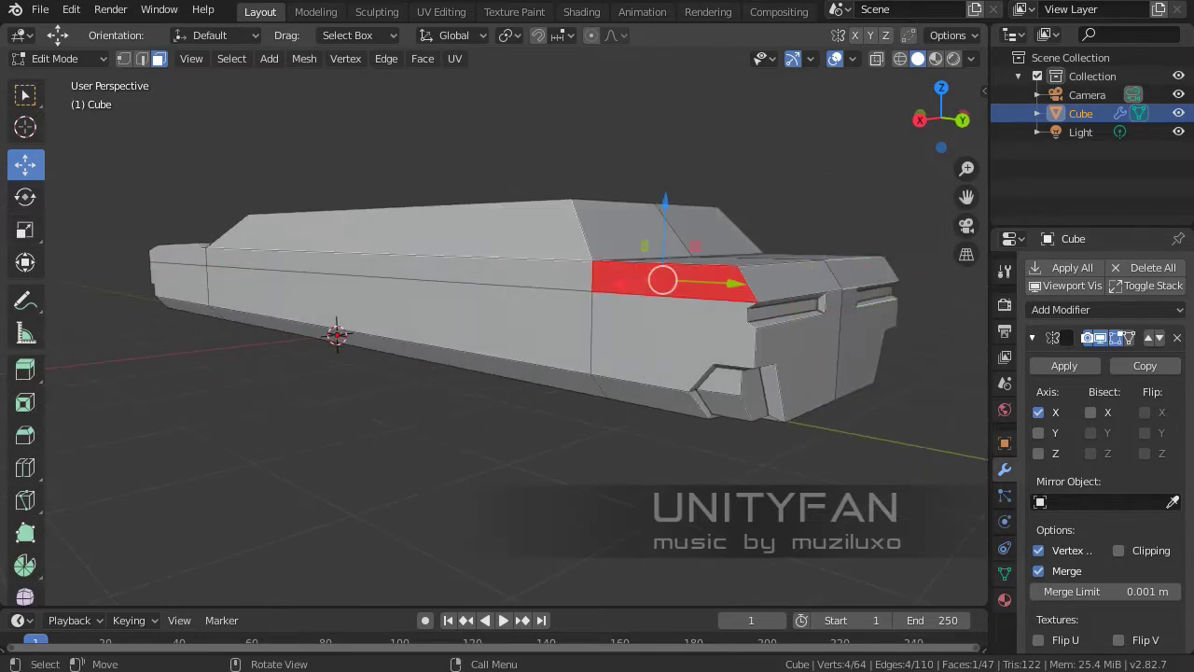
pyautogui.moveTo(495, 327)
pyautogui.mouseDown(button='middle')
pyautogui.moveTo(653, 326)
pyautogui.moveTo(354, 312)
pyautogui.moveTo(373, 308)
pyautogui.mouseUp(button='middle')
pyautogui.click(644, 366)
pyautogui.scroll(5, 354, 312)
# - Enable Vertex snapping and snap the left corner vertex onto its neighbour
pyautogui.press('g')
pyautogui.press('z')
pyautogui.press('Escape')
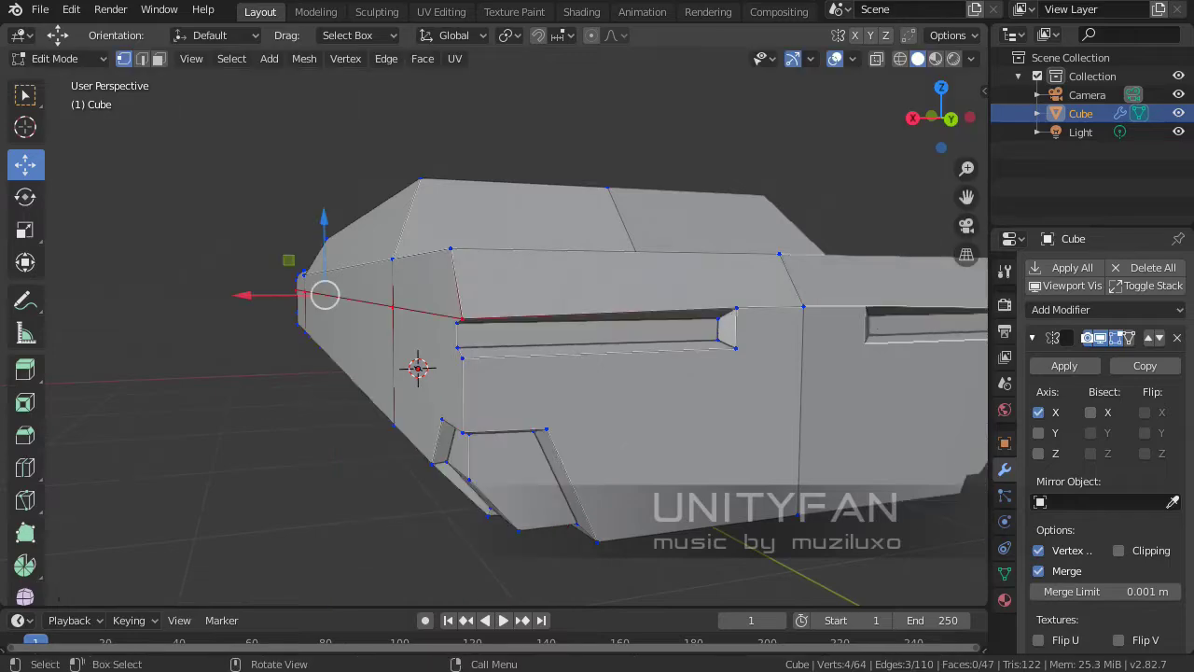
pyautogui.click(557, 35)
pyautogui.click(507, 109)
pyautogui.press('g')
pyautogui.click(333, 295)
pyautogui.moveTo(333, 295); pyautogui.dragTo(814, 260, button='middle')
pyautogui.click(814, 260)
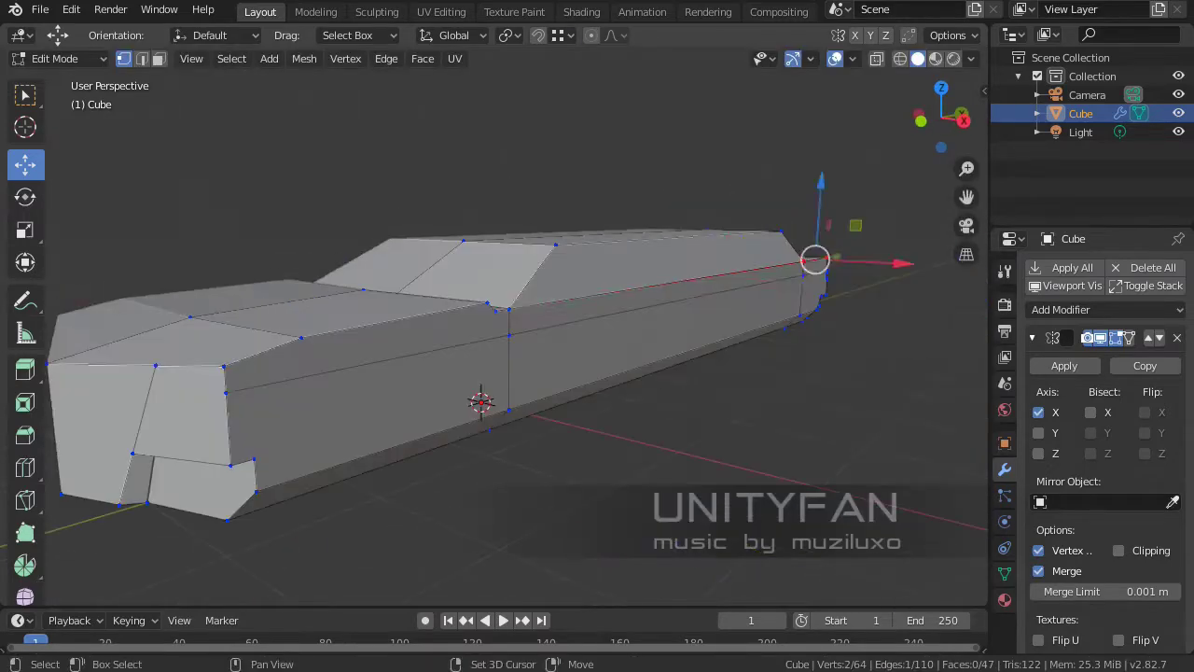
# - Move the roof edge face into its new position and return to object mode
pyautogui.moveTo(609, 292); pyautogui.dragTo(485, 317, button='middle')
pyautogui.keyDown('shift'); pyautogui.click(488, 339); pyautogui.keyUp('shift')
pyautogui.press('g')
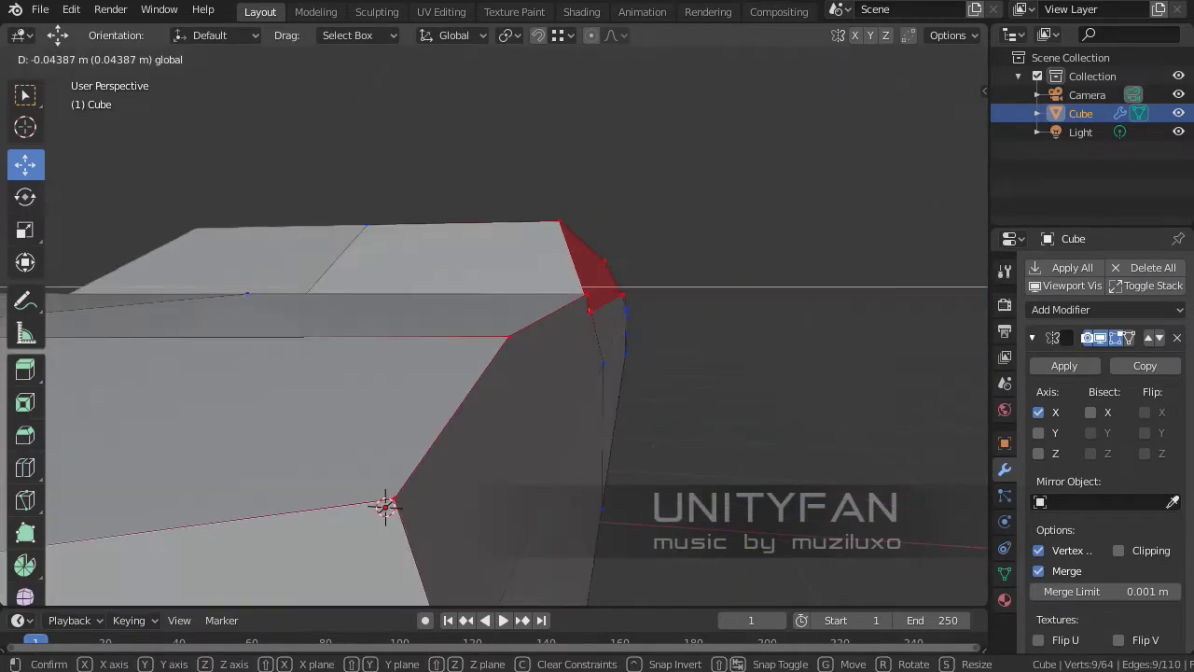
pyautogui.click(386, 501)
pyautogui.moveTo(386, 500)
pyautogui.mouseDown(button='middle')
pyautogui.moveTo(392, 466)
pyautogui.moveTo(473, 397)
pyautogui.moveTo(574, 367)
pyautogui.moveTo(593, 381)
pyautogui.moveTo(616, 373)
pyautogui.mouseUp(button='middle')
pyautogui.press('Tab')
# - Switch to Material Preview and set the car body's base colour to black
pyautogui.press('z')
pyautogui.click(1004, 599)
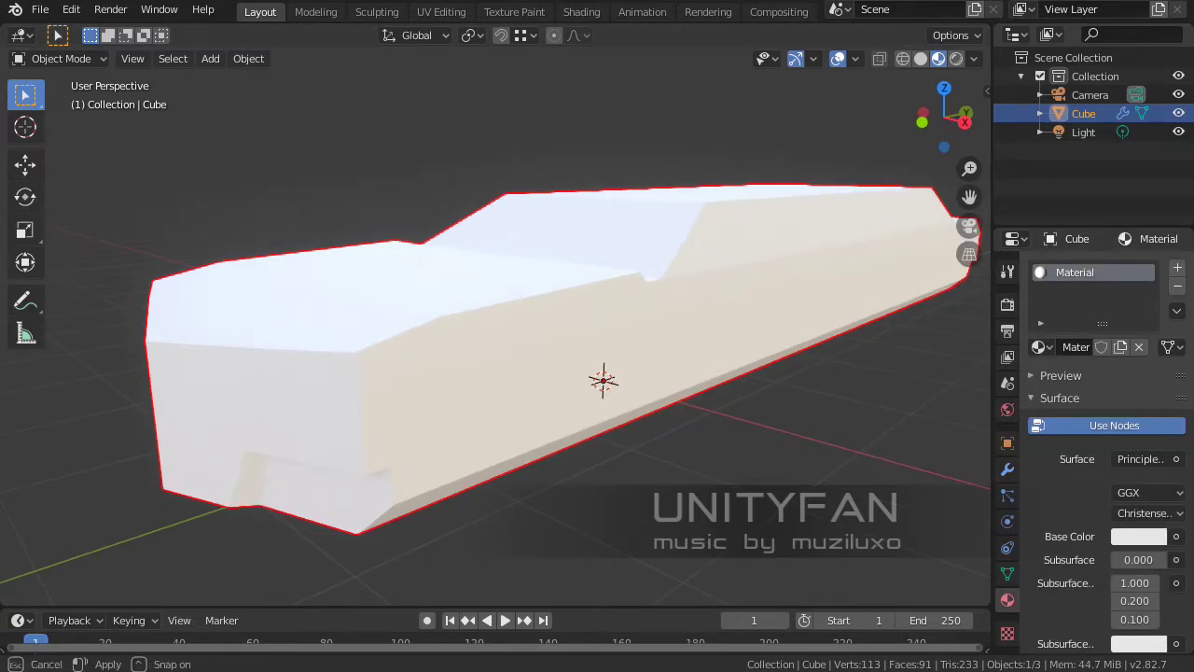
pyautogui.moveTo(991, 373); pyautogui.dragTo(945, 374)
pyautogui.click(1125, 499)
pyautogui.moveTo(1161, 308); pyautogui.dragTo(1161, 411)
pyautogui.scroll(-2, 1082, 448)
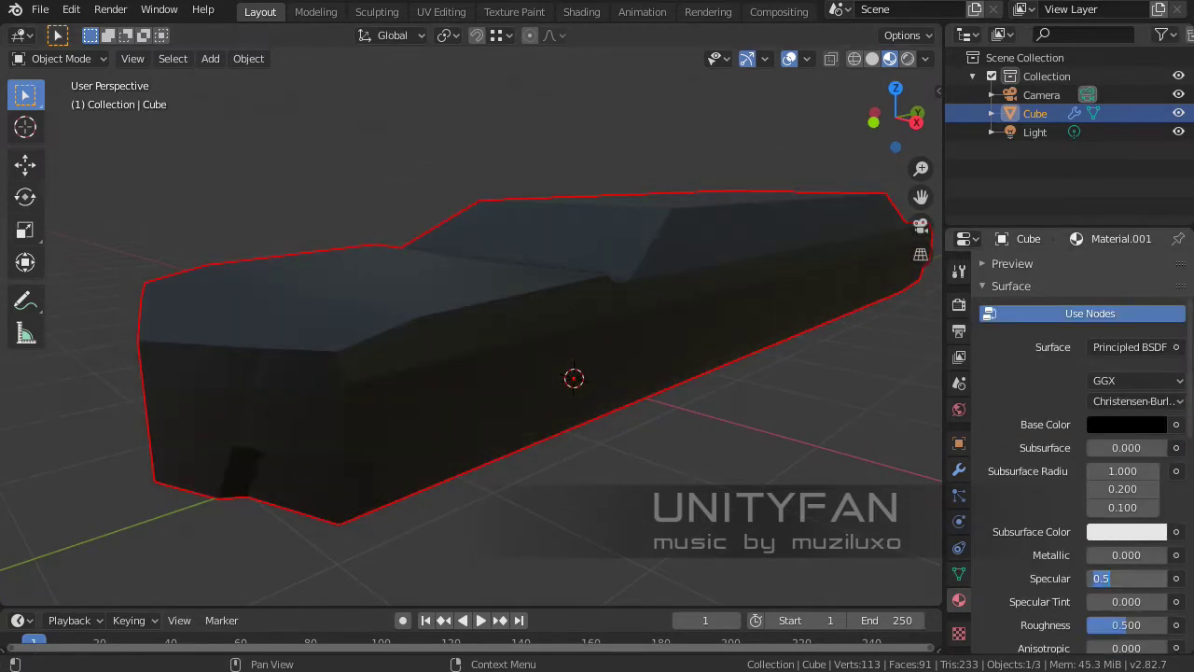
pyautogui.moveTo(560, 373); pyautogui.dragTo(634, 373, button='middle')
pyautogui.moveTo(559, 373)
pyautogui.mouseDown(button='middle')
pyautogui.moveTo(672, 383)
pyautogui.moveTo(616, 382)
pyautogui.mouseUp(button='middle')
# - Duplicate the body in place as Cube.001 and add a 0.01 m Solidify modifier
pyautogui.hotkey('shift', 'd')
pyautogui.press('Escape')
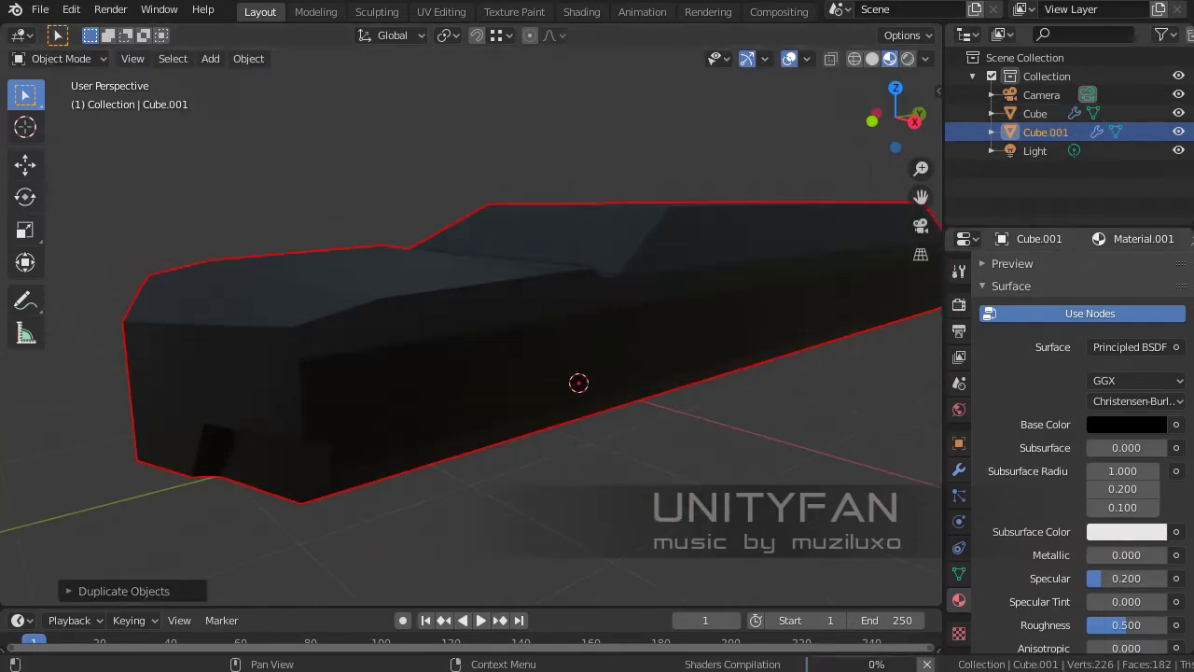
pyautogui.click(958, 469)
pyautogui.click(1082, 309)
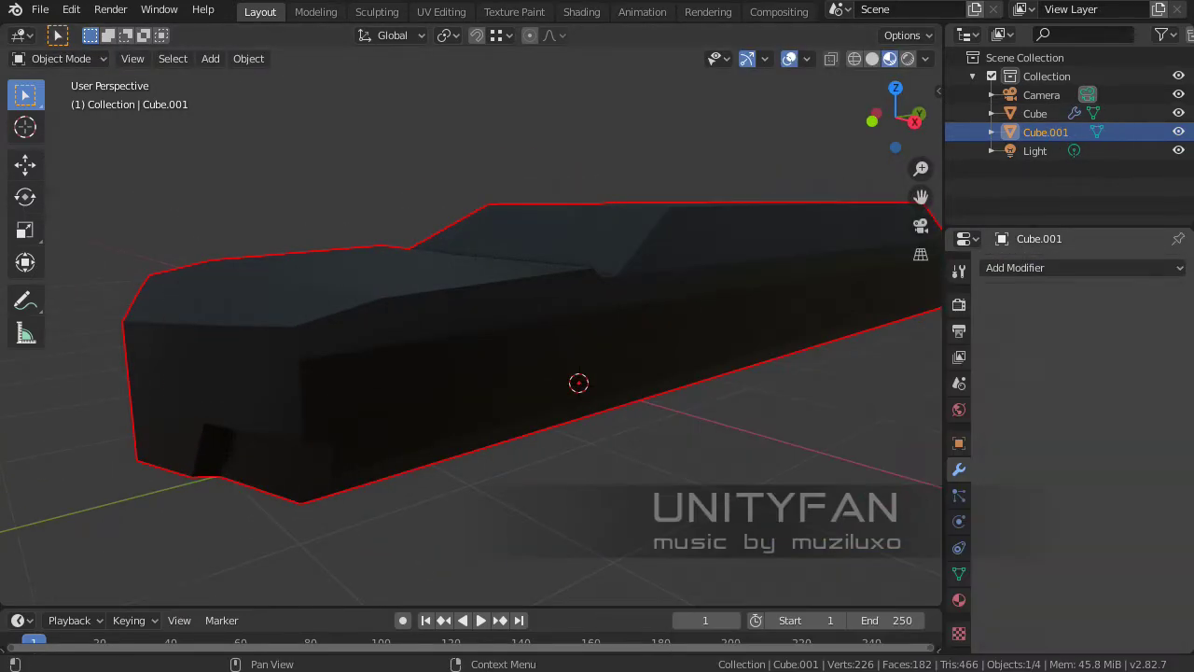
pyautogui.click(1082, 309)
pyautogui.click(680, 631)
pyautogui.click(1133, 411)
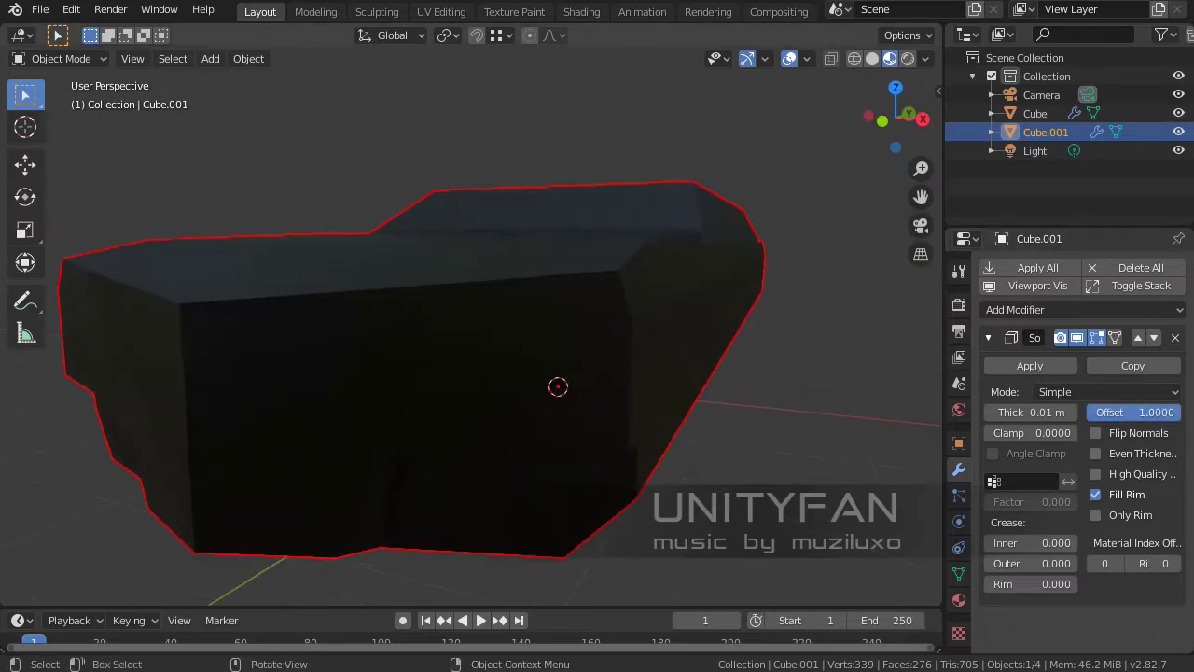
# - Remove Cube.001's Solidify modifier and select a roof face in face mode with X-ray on
pyautogui.moveTo(559, 392)
pyautogui.mouseDown(button='middle')
pyautogui.moveTo(560, 335)
pyautogui.moveTo(597, 318)
pyautogui.moveTo(560, 411)
pyautogui.mouseUp(button='middle')
pyautogui.hotkey('ctrl', 'z')
pyautogui.press('Tab')
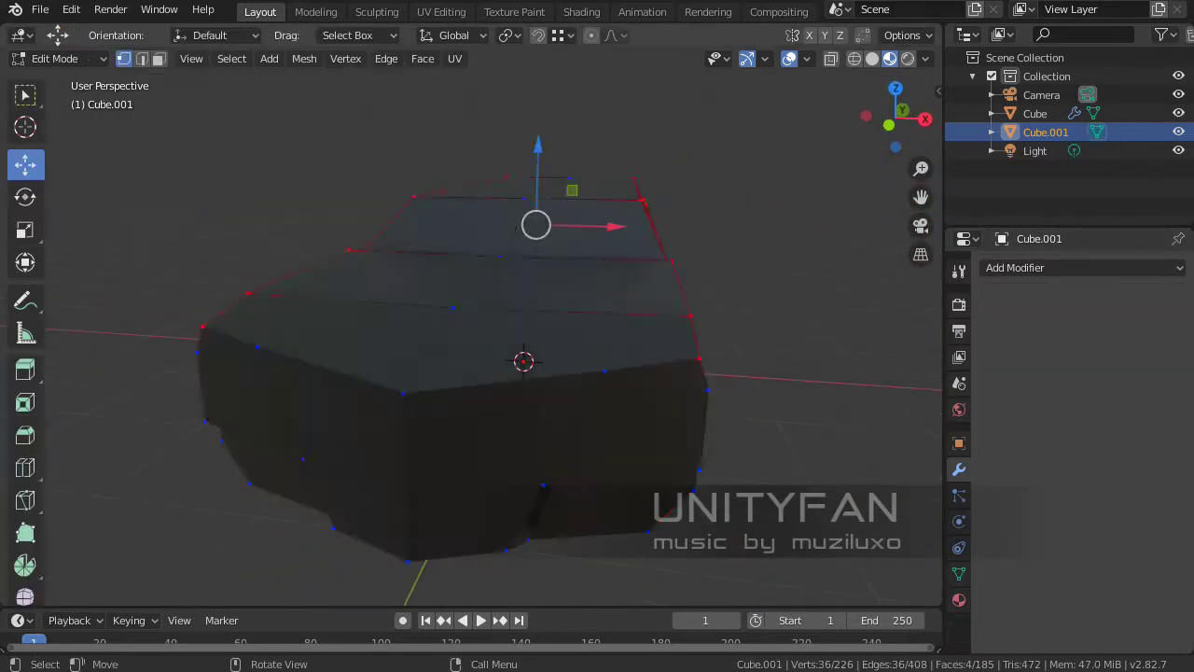
pyautogui.press('3')
pyautogui.click(653, 271)
pyautogui.moveTo(466, 327)
pyautogui.mouseDown(button='middle')
pyautogui.moveTo(596, 373)
pyautogui.moveTo(541, 355)
pyautogui.moveTo(539, 416)
pyautogui.mouseUp(button='middle')
pyautogui.press('z')
pyautogui.click(360, 326)
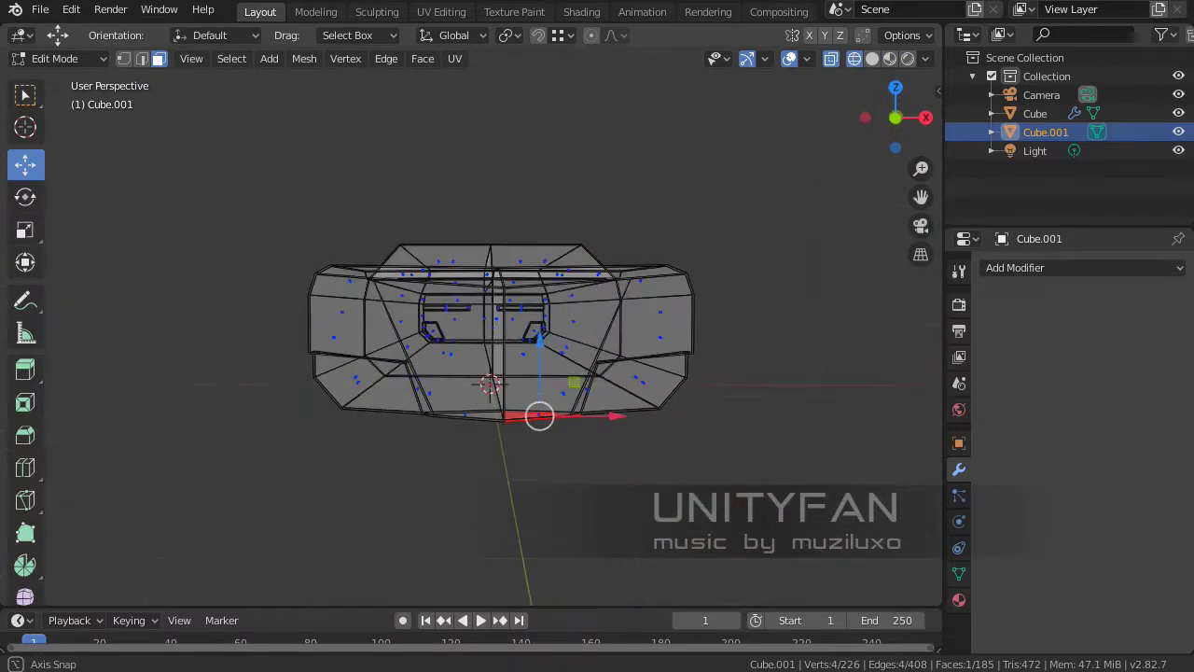
# - Grow the face selection on Cube.001 and delete the selected faces
pyautogui.hotkey('ctrl', 'x')
pyautogui.moveTo(560, 374); pyautogui.dragTo(597, 308, button='middle')
pyautogui.scroll(3, 504, 373)
pyautogui.press('ctrl+KP_Add')
pyautogui.press('ctrl+KP_Add')
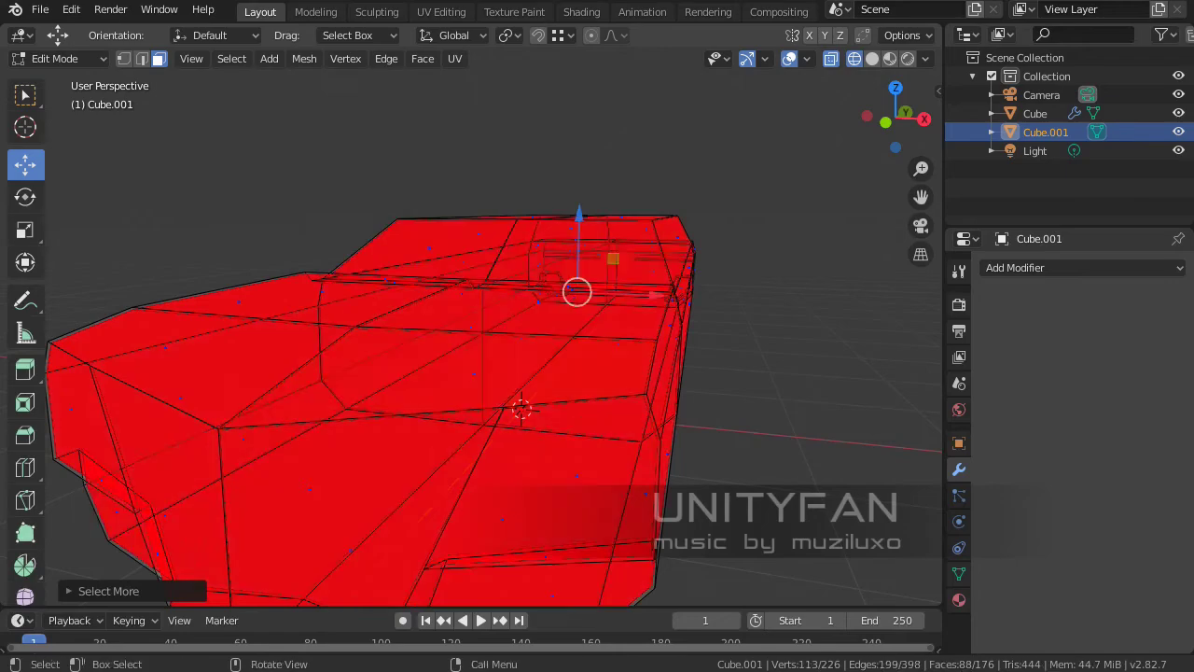
pyautogui.press('x')
pyautogui.press('f')
pyautogui.scroll(-4, 476, 373)
pyautogui.moveTo(475, 373)
pyautogui.mouseDown(button='middle')
pyautogui.moveTo(522, 354)
pyautogui.moveTo(448, 373)
pyautogui.moveTo(560, 345)
pyautogui.mouseUp(button='middle')
pyautogui.scroll(4, 476, 373)
# - Return to Object Mode and view the car in Material Preview
pyautogui.press('Tab')
pyautogui.click(871, 57)
pyautogui.click(889, 58)
# - Create Material.002 for Cube.001 with Metallic 1.0, Roughness 0.4 and Clearcoat 1.0
pyautogui.click(958, 600)
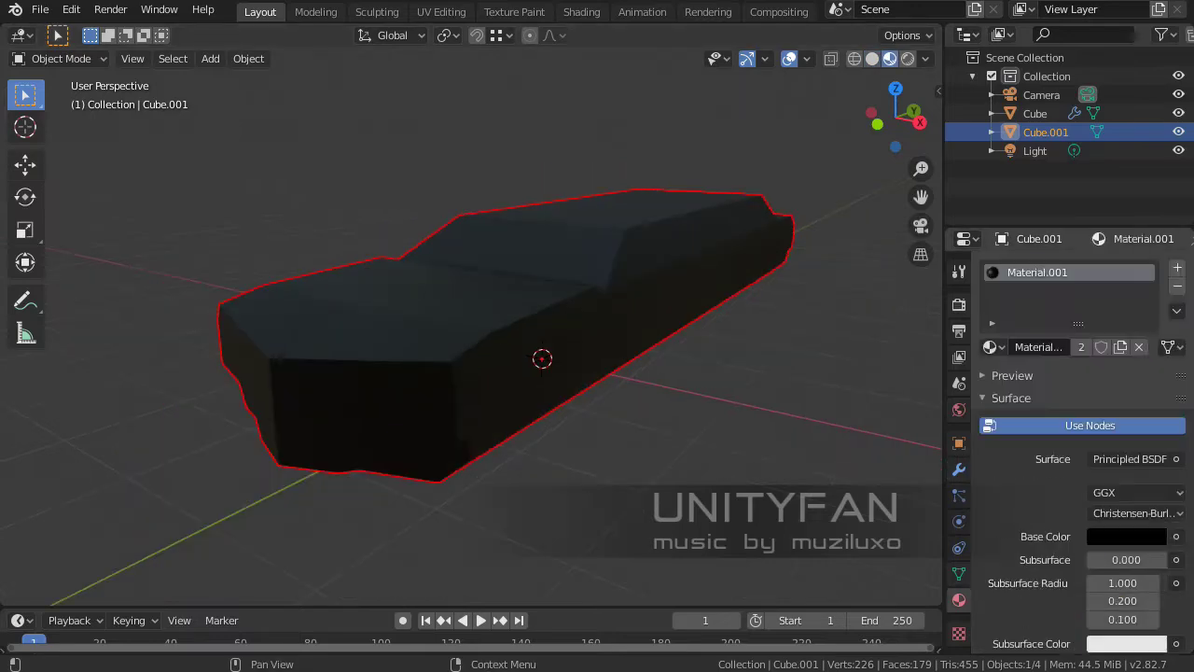
pyautogui.click(1177, 267)
pyautogui.click(1090, 346)
pyautogui.scroll(-4, 1119, 504)
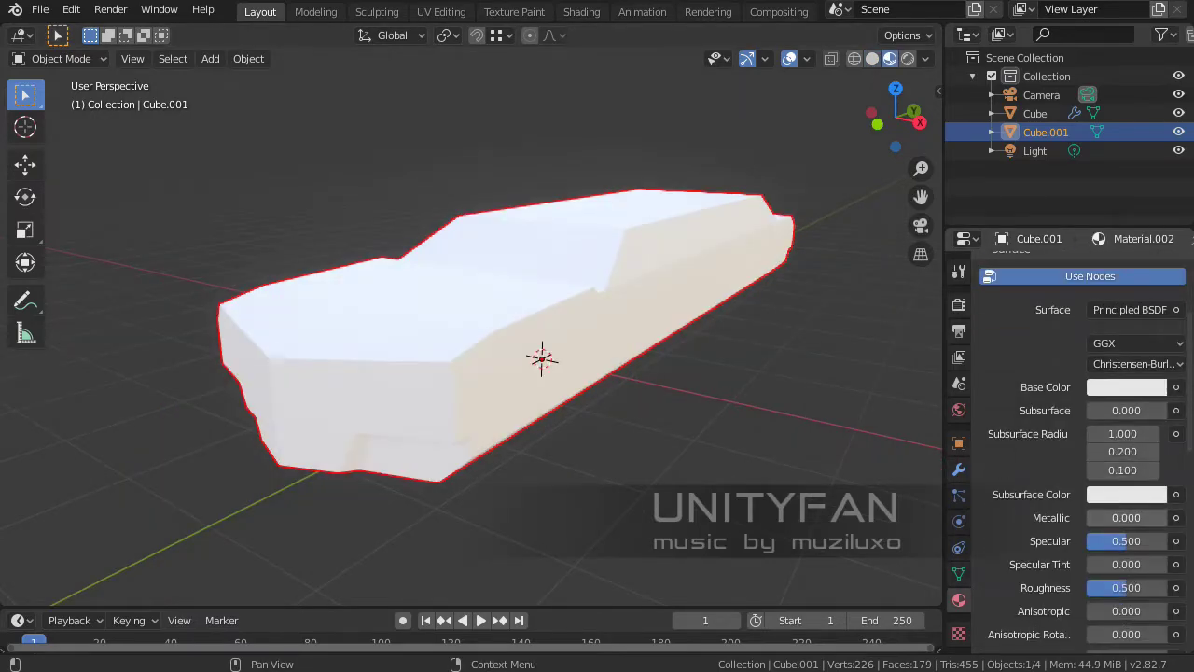
pyautogui.scroll(2, 467, 373)
pyautogui.scroll(-6, 1082, 447)
pyautogui.scroll(-7, 1082, 448)
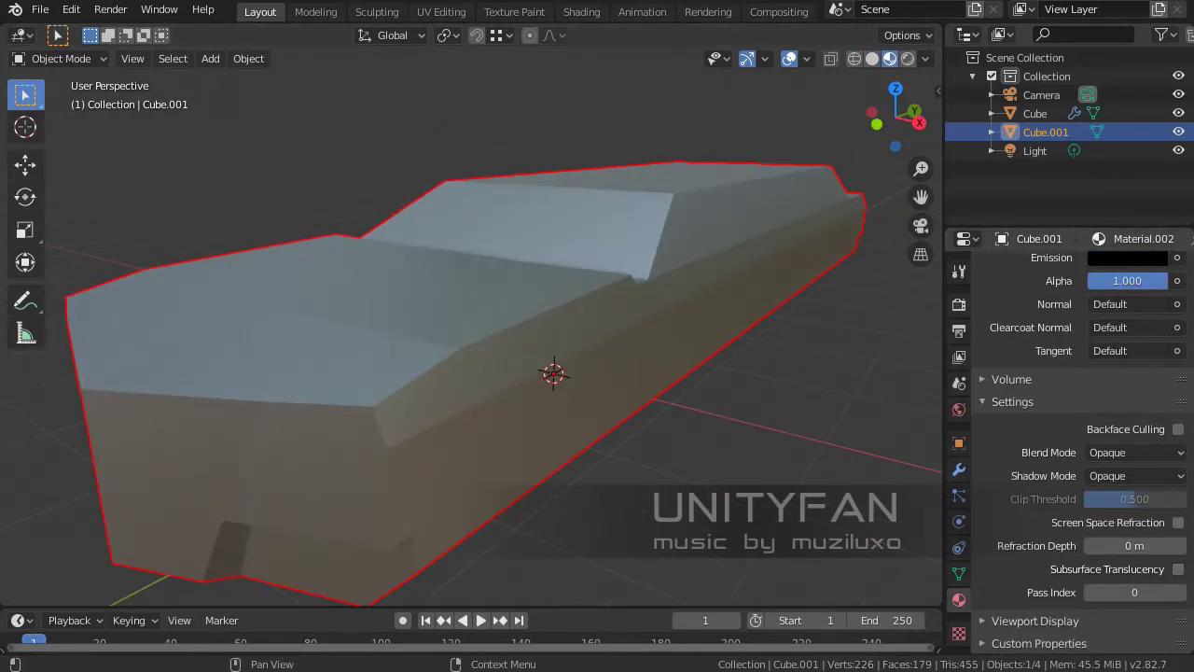
pyautogui.scroll(6, 1082, 447)
pyautogui.moveTo(467, 373)
pyautogui.mouseDown(button='middle')
pyautogui.moveTo(522, 354)
pyautogui.moveTo(420, 355)
pyautogui.mouseUp(button='middle')
pyautogui.scroll(3, 1082, 448)
pyautogui.write('0.4')
pyautogui.press('Return')
pyautogui.moveTo(1091, 514); pyautogui.dragTo(1166, 514)
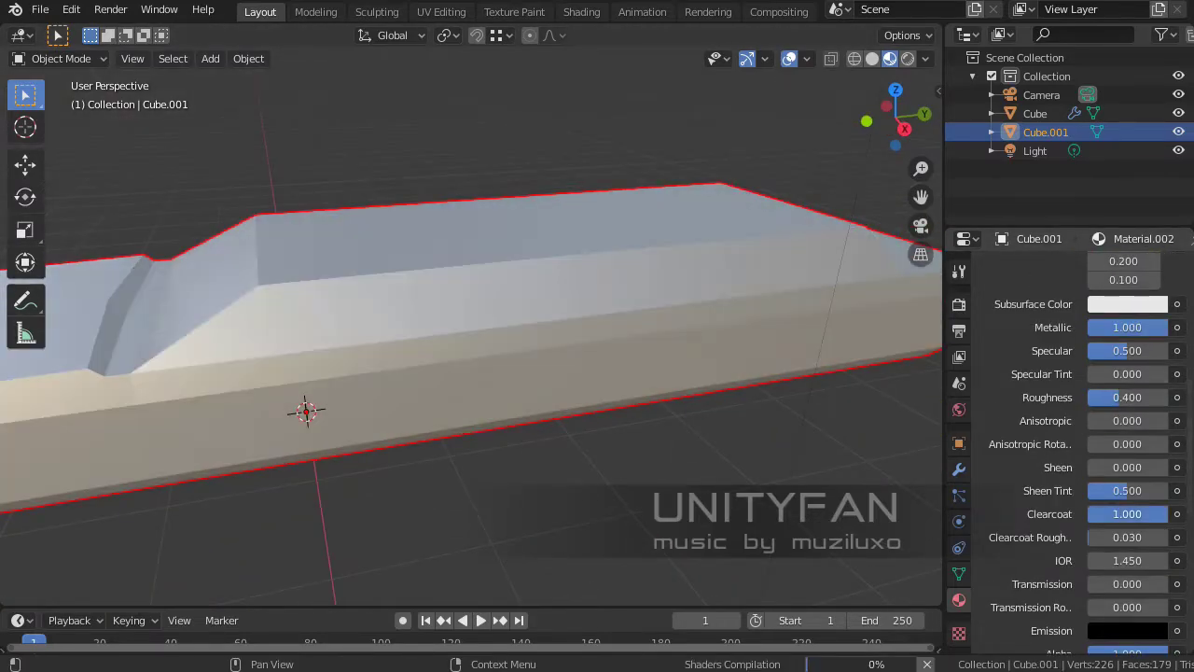
# - Turn on X-ray and deselect everything in Cube.001's mesh
pyautogui.moveTo(466, 373); pyautogui.dragTo(541, 355, button='middle')
pyautogui.scroll(-5, 466, 373)
pyautogui.moveTo(467, 373); pyautogui.dragTo(485, 364, button='middle')
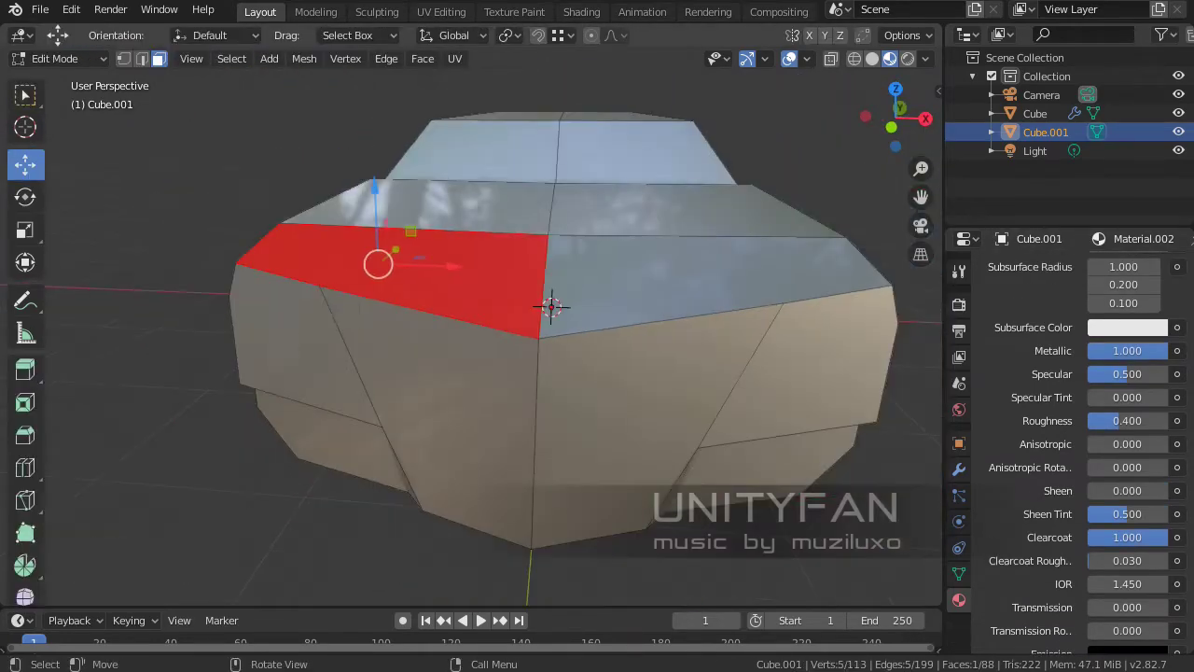
pyautogui.hotkey('alt', 'z')
pyautogui.moveTo(459, 420); pyautogui.dragTo(520, 567)
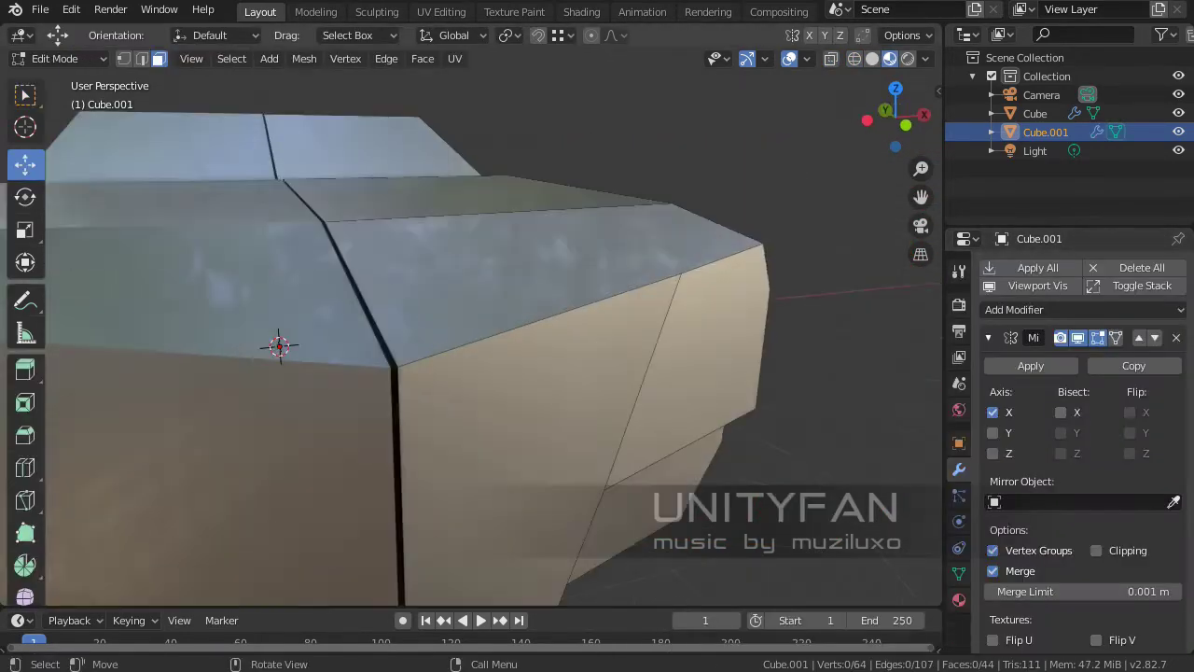
# - Add a Bevel modifier with 0.003 m offset to Cube.001
pyautogui.press('s')
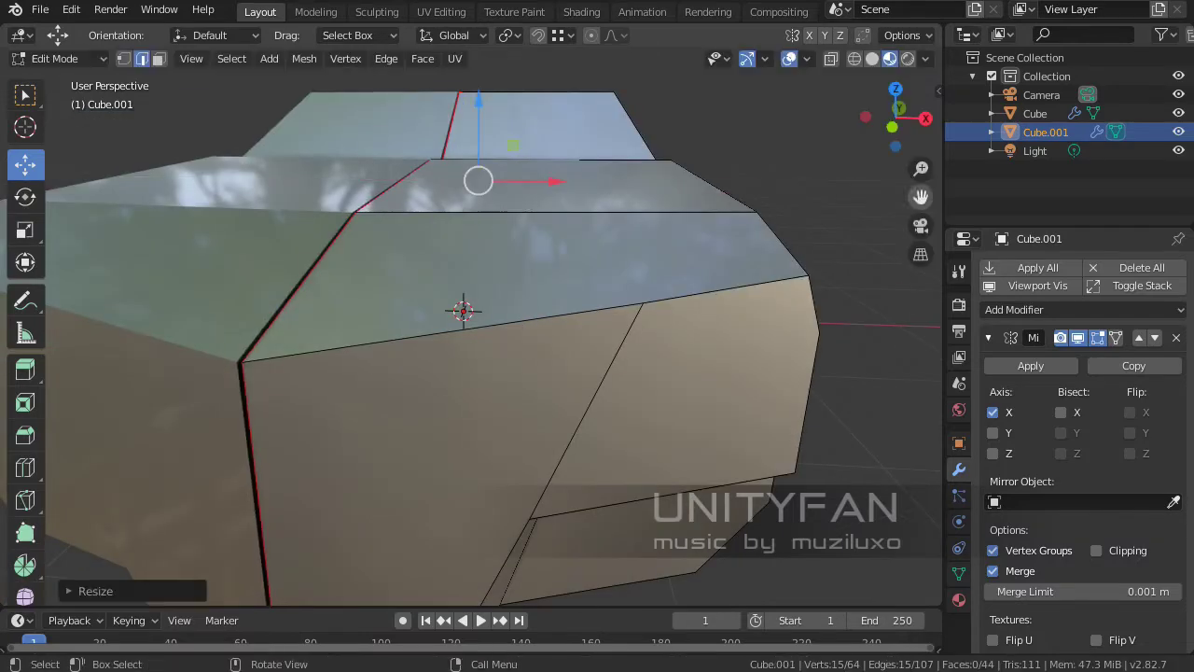
pyautogui.press('n')
pyautogui.press('Tab')
pyautogui.press('n')
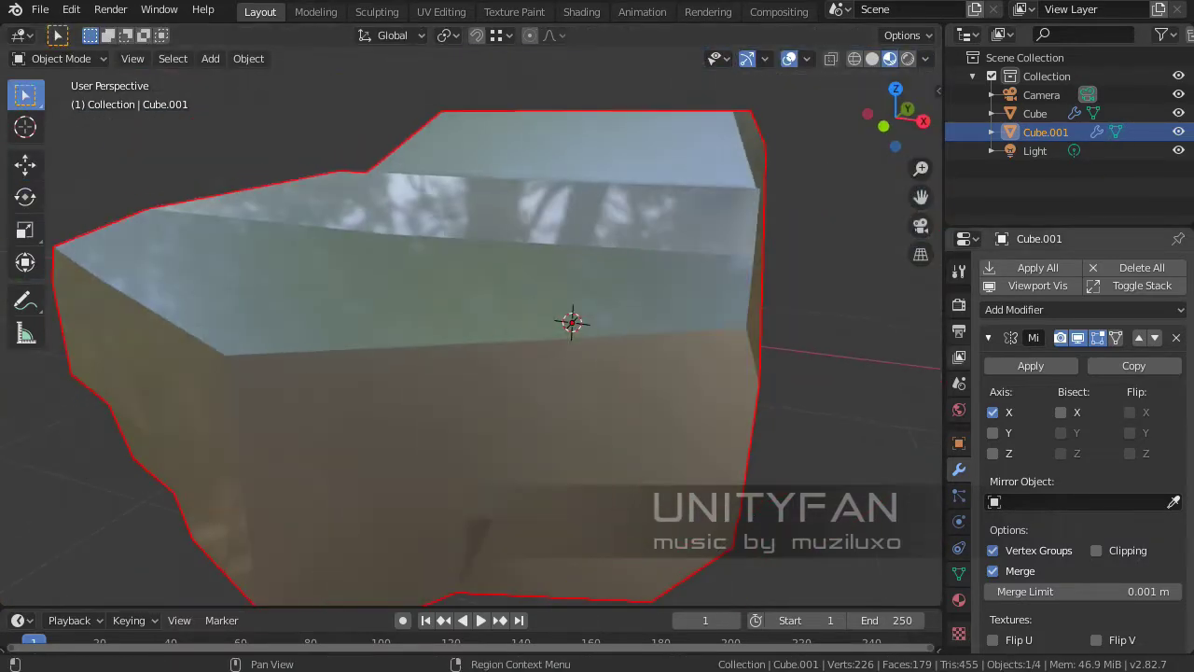
pyautogui.click(1044, 309)
pyautogui.click(807, 372)
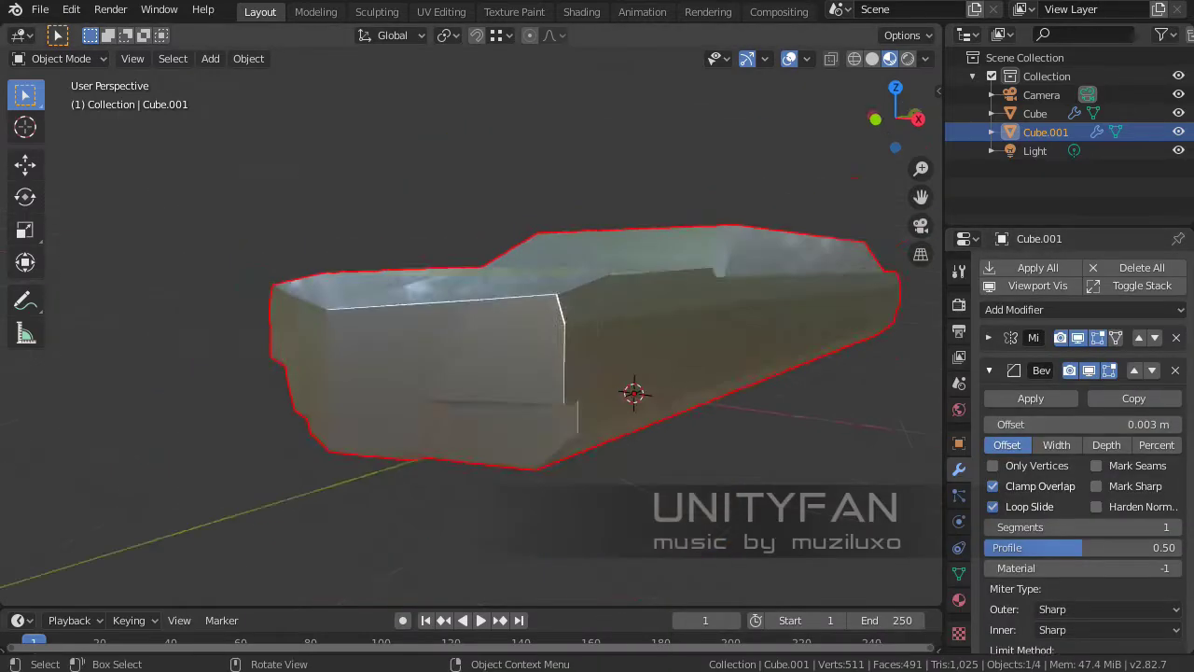
pyautogui.moveTo(466, 373); pyautogui.dragTo(578, 335, button='middle')
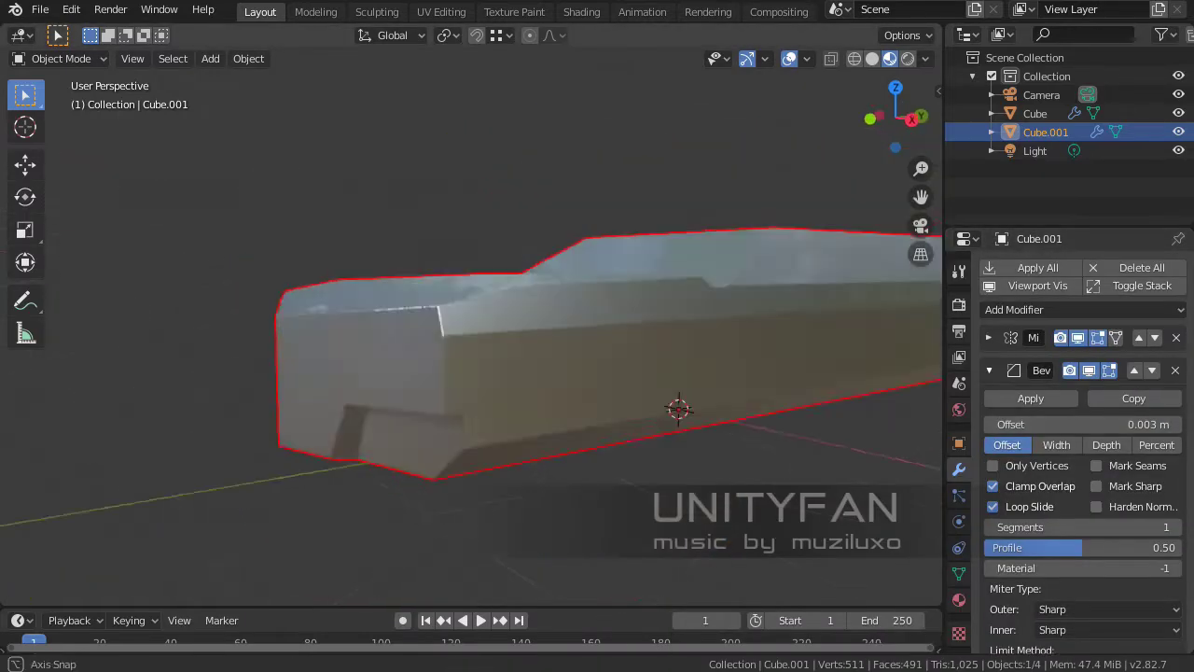
# - Tidy the modifier stack by collapsing the Solidify settings
pyautogui.click(1045, 308)
pyautogui.moveTo(467, 373); pyautogui.dragTo(681, 369, button='middle')
pyautogui.scroll(-5, 1082, 420)
pyautogui.scroll(5, 1082, 419)
pyautogui.scroll(5, 1082, 447)
pyautogui.click(988, 371)
# - In Edit Mode, select the body's side face and reposition a side-panel edge
pyautogui.press('Tab')
pyautogui.moveTo(597, 373)
pyautogui.mouseDown(button='middle')
pyautogui.moveTo(653, 373)
pyautogui.moveTo(653, 355)
pyautogui.moveTo(671, 363)
pyautogui.mouseUp(button='middle')
pyautogui.click(420, 391)
pyautogui.press('Escape')
pyautogui.hotkey('alt', 'a')
pyautogui.press('n')
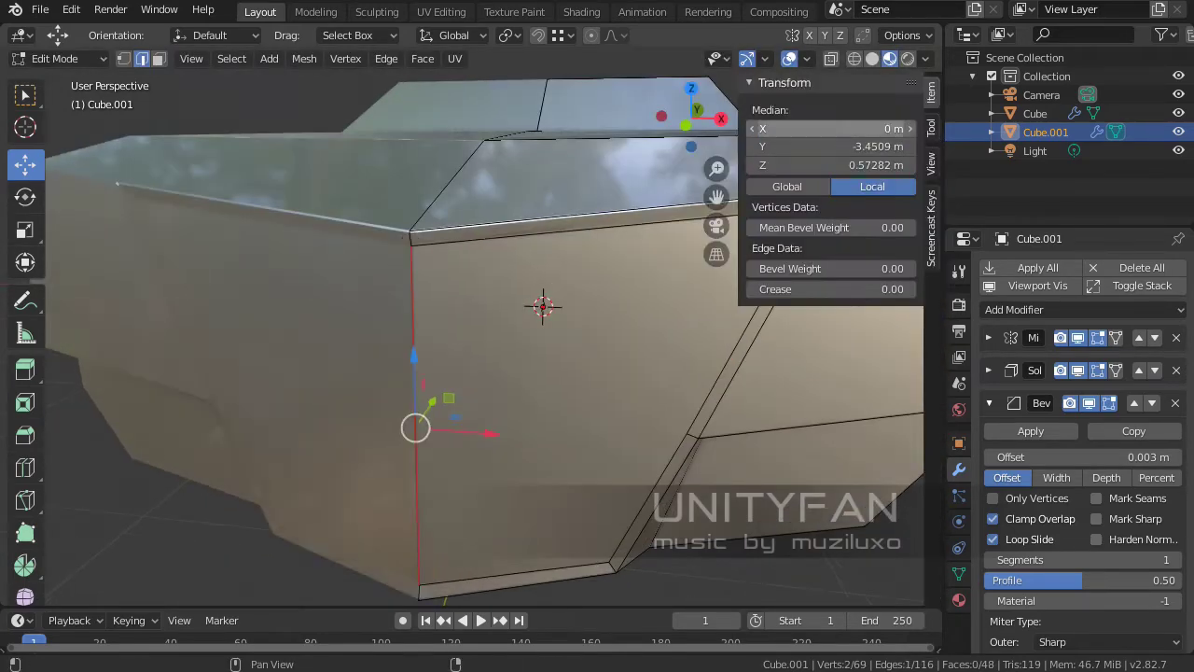
pyautogui.moveTo(560, 373); pyautogui.dragTo(653, 363, button='middle')
pyautogui.press('Return')
pyautogui.scroll(-5, 597, 373)
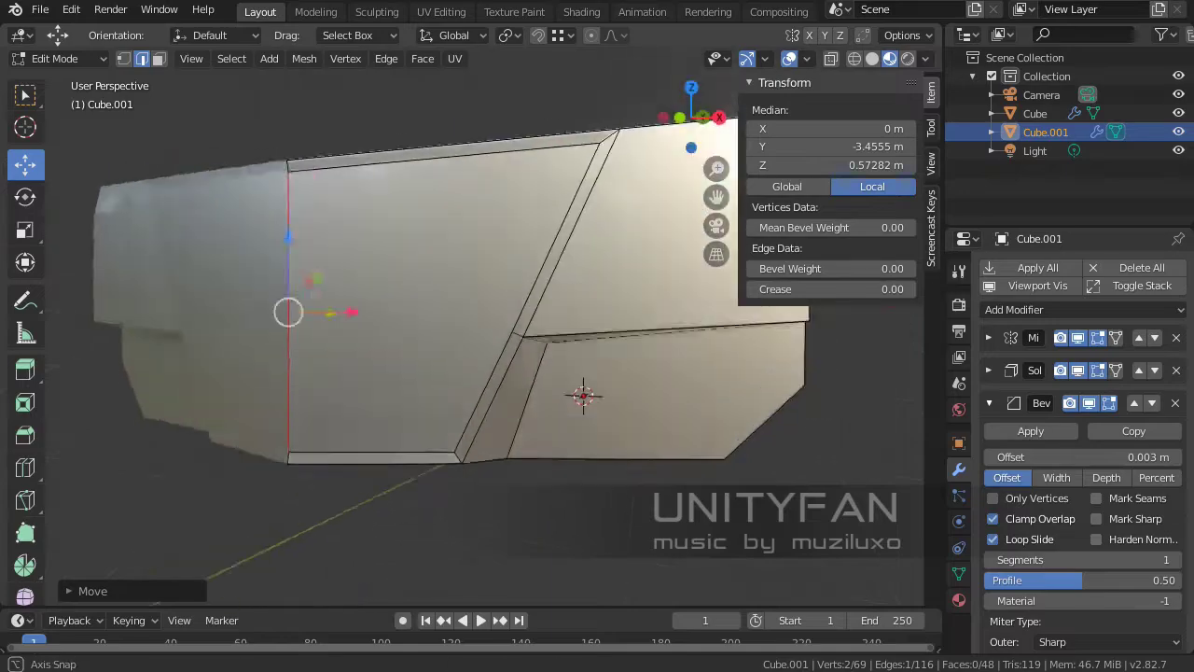
pyautogui.scroll(4, 597, 373)
# - Dissolve the selected edge and delete faces from the side panel
pyautogui.press('x')
pyautogui.click(420, 504)
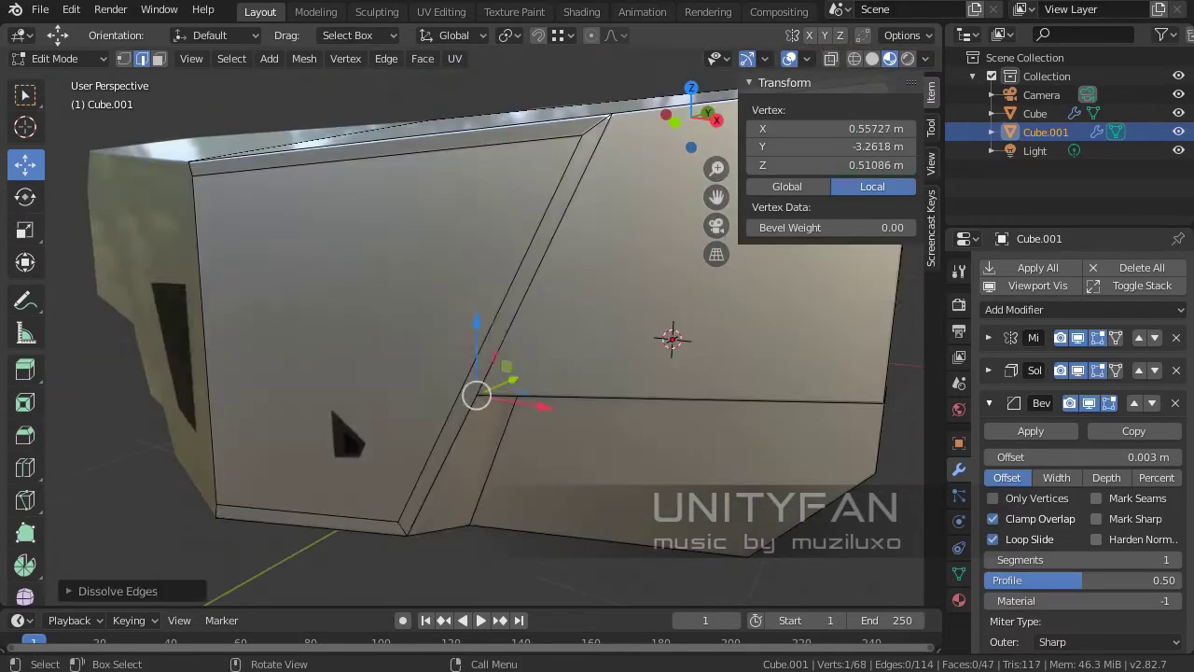
pyautogui.moveTo(420, 504)
pyautogui.mouseDown(button='middle')
pyautogui.moveTo(381, 321)
pyautogui.moveTo(567, 326)
pyautogui.moveTo(363, 458)
pyautogui.moveTo(393, 244)
pyautogui.moveTo(858, 331)
pyautogui.mouseUp(button='middle')
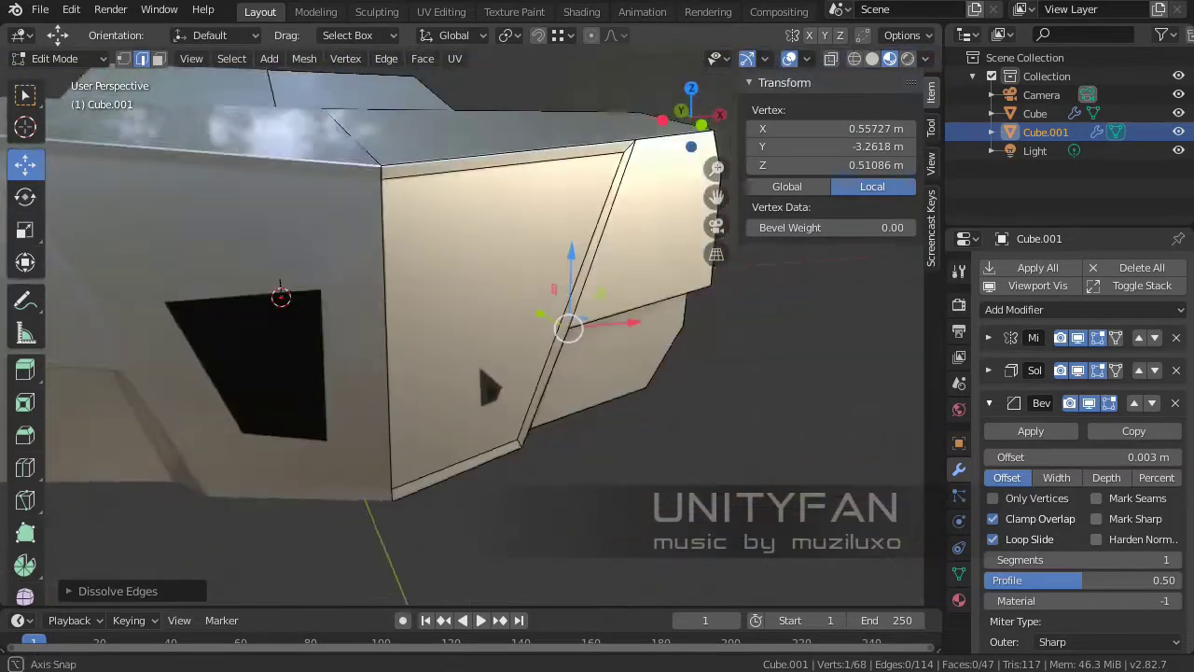
pyautogui.click(363, 458)
pyautogui.press('Tab')
pyautogui.press('Tab')
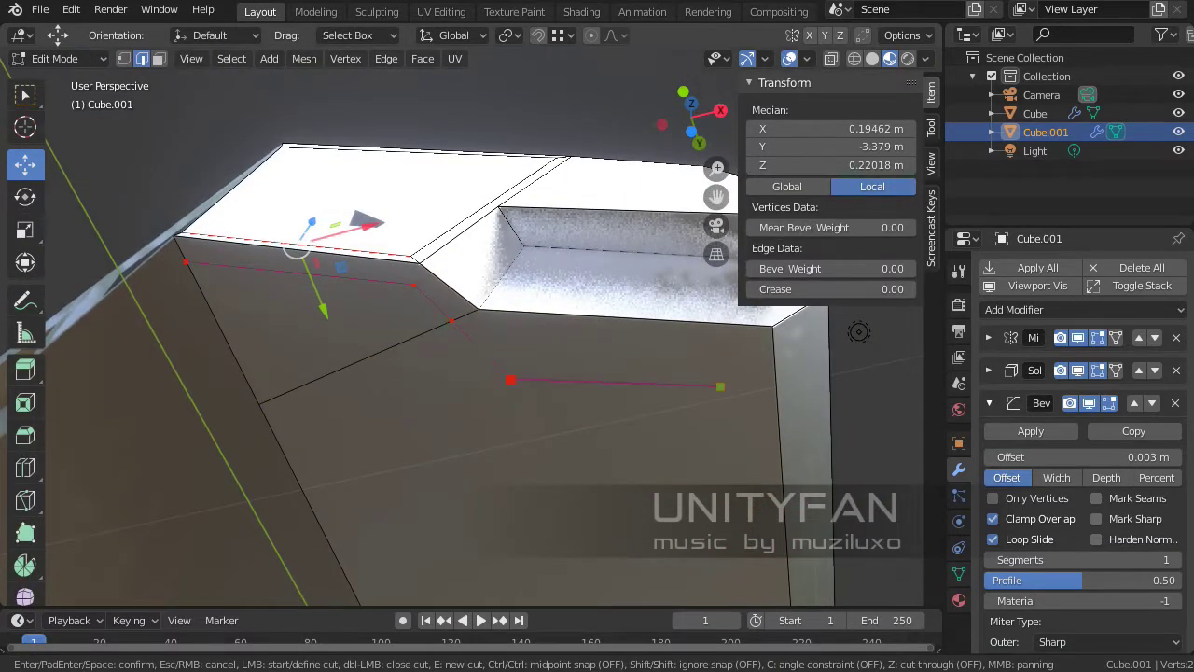
pyautogui.press('x')
pyautogui.click(208, 240)
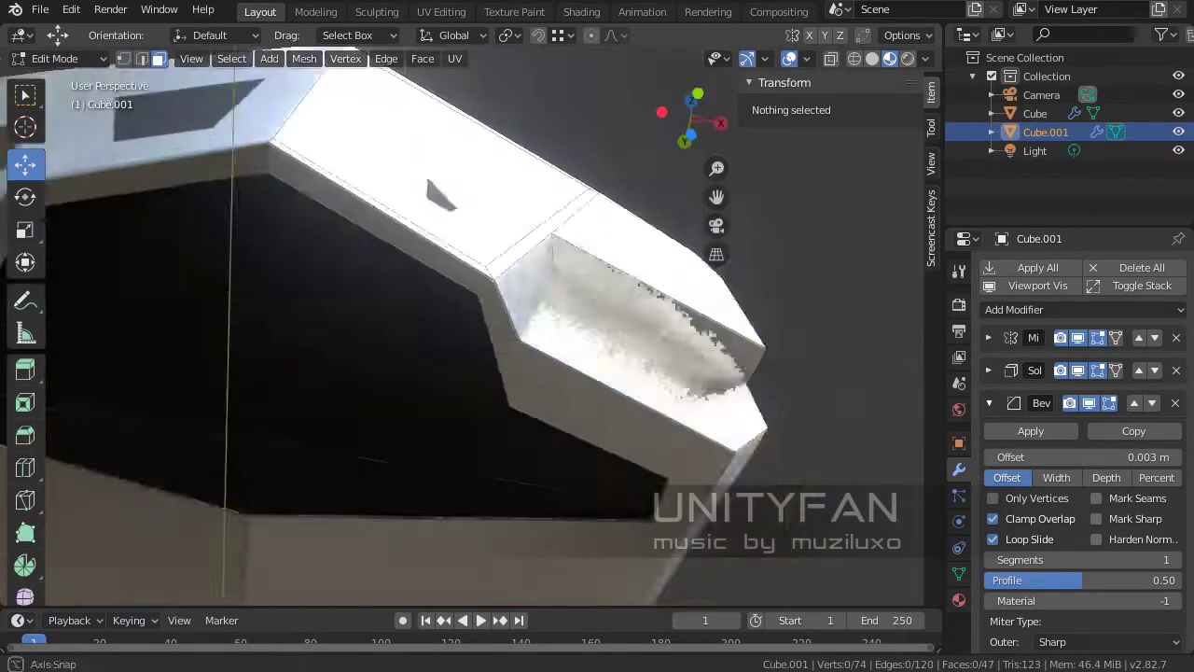
# - Check the Cube body in face mode, then edit Cube.001's mesh again
pyautogui.click(1035, 113)
pyautogui.press('3')
pyautogui.press('Tab')
pyautogui.moveTo(466, 326); pyautogui.dragTo(560, 317, button='middle')
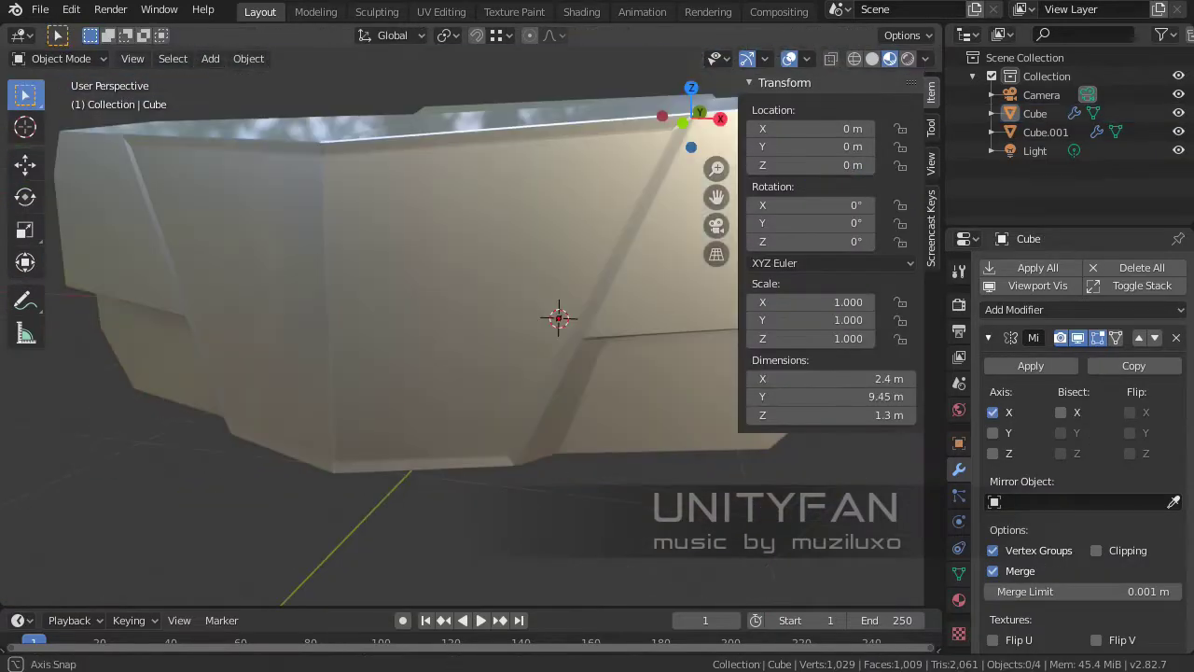
pyautogui.scroll(-2, 560, 317)
pyautogui.click(1044, 131)
pyautogui.press('Tab')
# - Separate the front side panel face into its own object and edit it
pyautogui.click(448, 336)
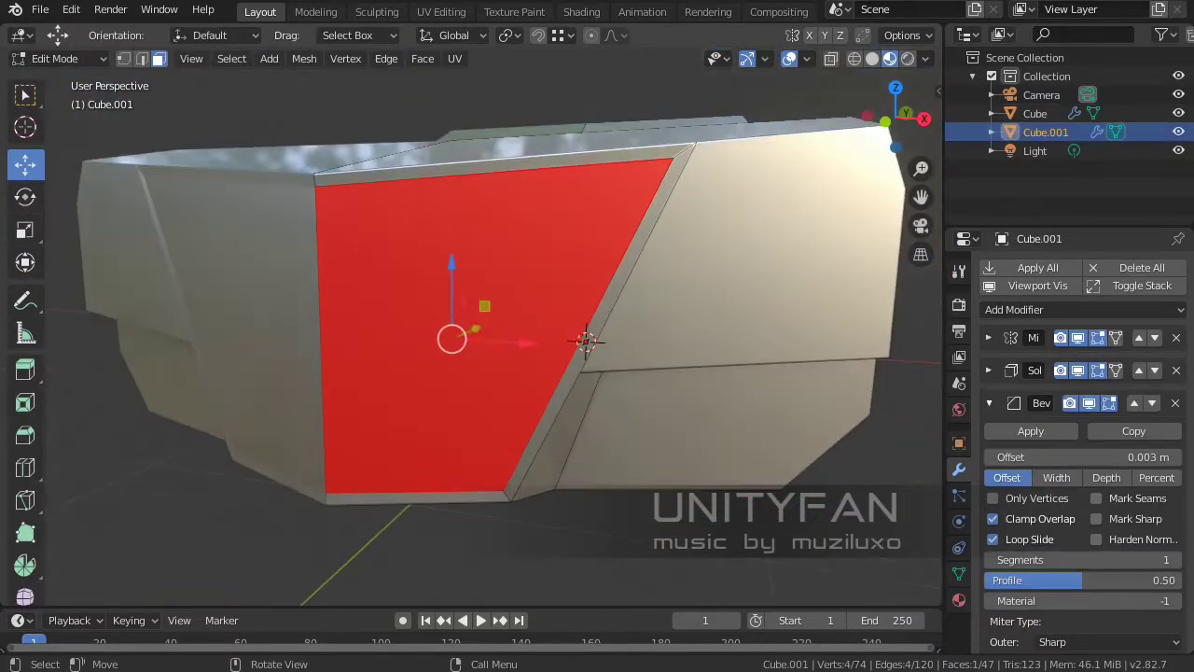
pyautogui.click(410, 299)
pyautogui.press('Tab')
pyautogui.click(1045, 150)
pyautogui.moveTo(560, 336); pyautogui.dragTo(653, 335, button='middle')
pyautogui.press('Tab')
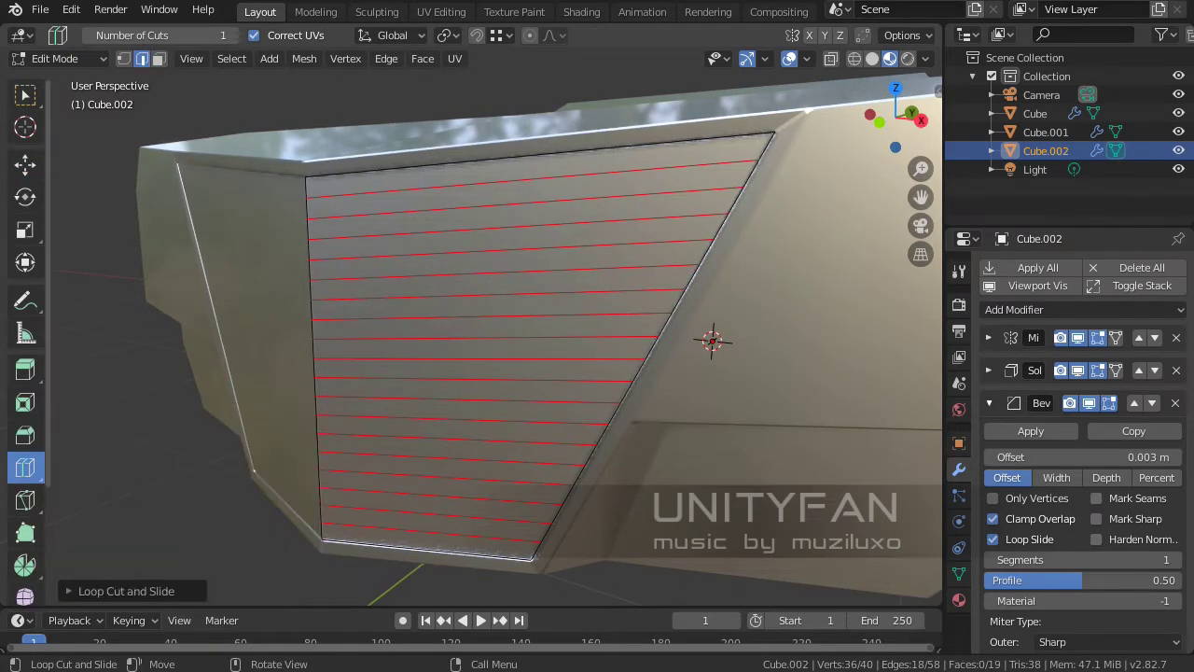
# - Bevel the loop-cut edges into thin strips and separate the alternating strips
pyautogui.moveTo(712, 341)
pyautogui.mouseDown(button='middle')
pyautogui.moveTo(618, 373)
pyautogui.moveTo(777, 289)
pyautogui.mouseUp(button='middle')
pyautogui.press('w')
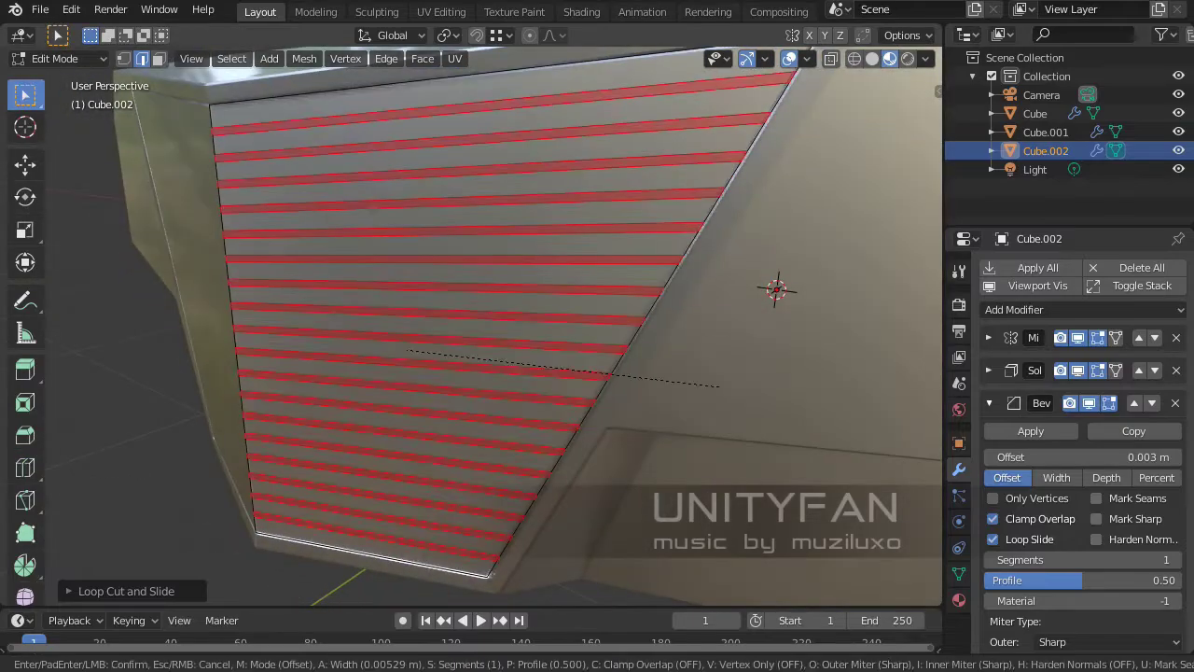
pyautogui.moveTo(559, 336); pyautogui.dragTo(504, 355, button='middle')
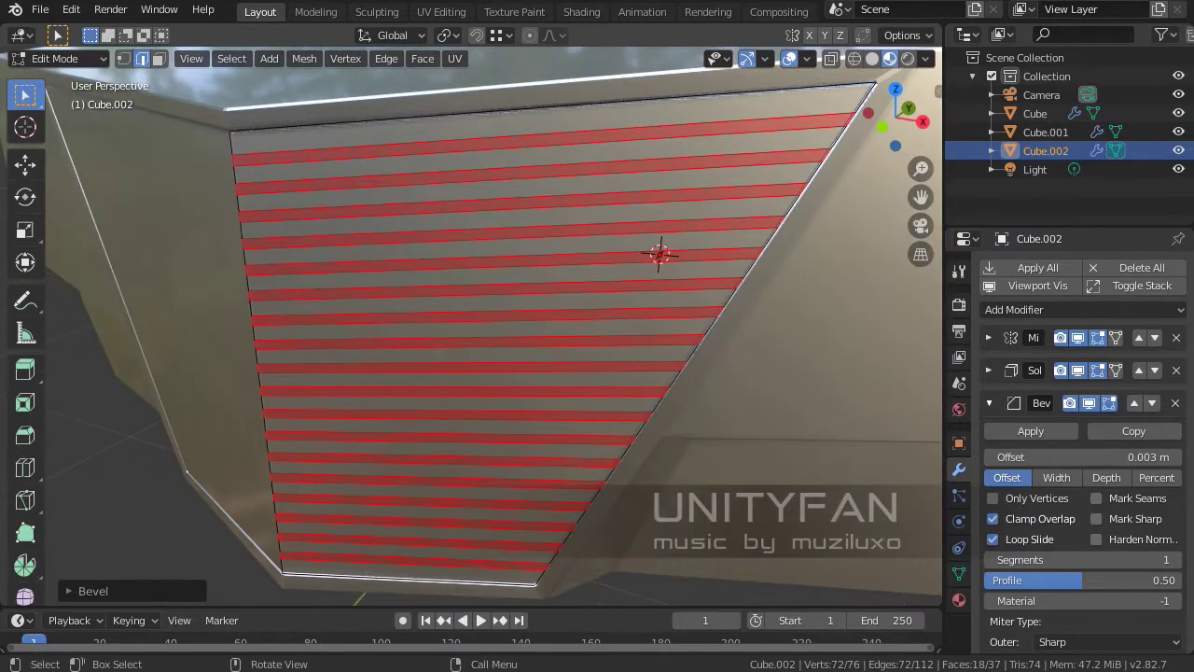
pyautogui.click(589, 364)
pyautogui.press('Tab')
pyautogui.click(1035, 113)
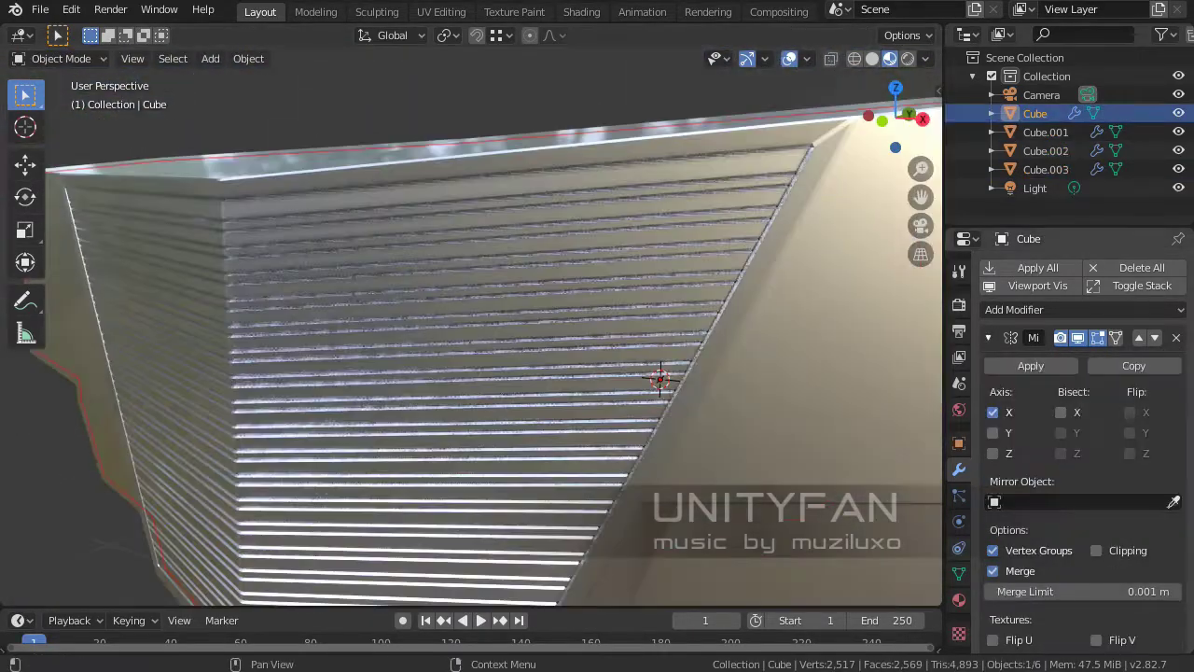
# - Open the material properties and select the striped grille object
pyautogui.click(958, 600)
pyautogui.scroll(2, 1073, 419)
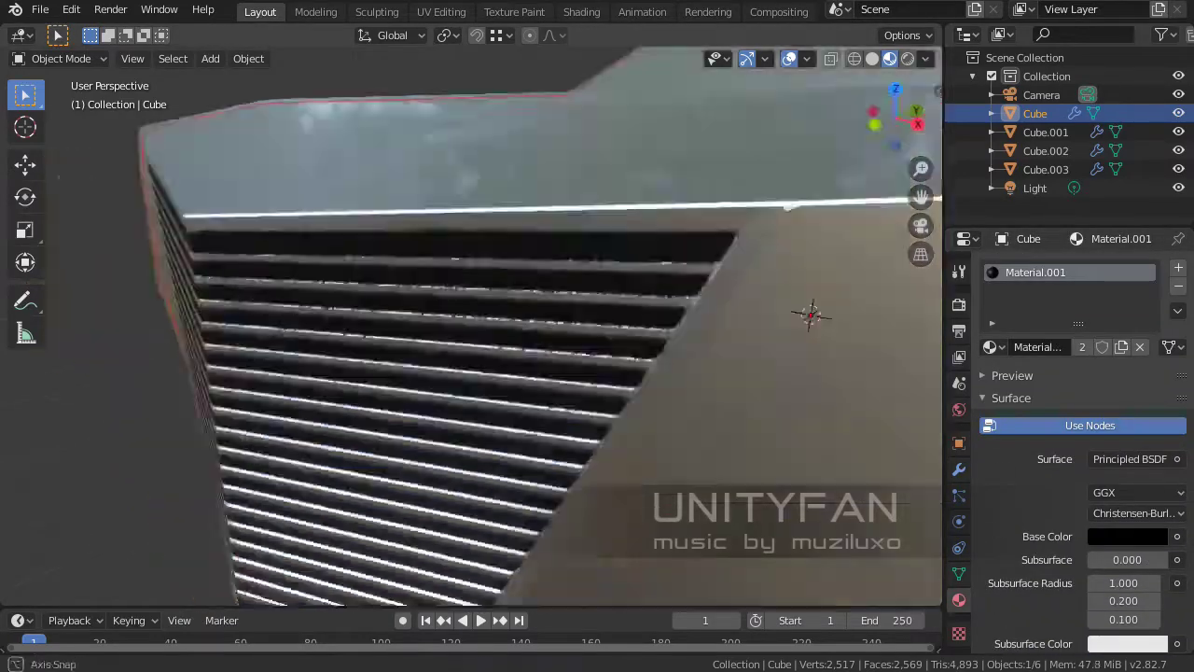
pyautogui.moveTo(653, 373)
pyautogui.mouseDown(button='middle')
pyautogui.moveTo(560, 280)
pyautogui.moveTo(522, 308)
pyautogui.mouseUp(button='middle')
pyautogui.scroll(3, 560, 308)
pyautogui.click(373, 374)
pyautogui.press('z')
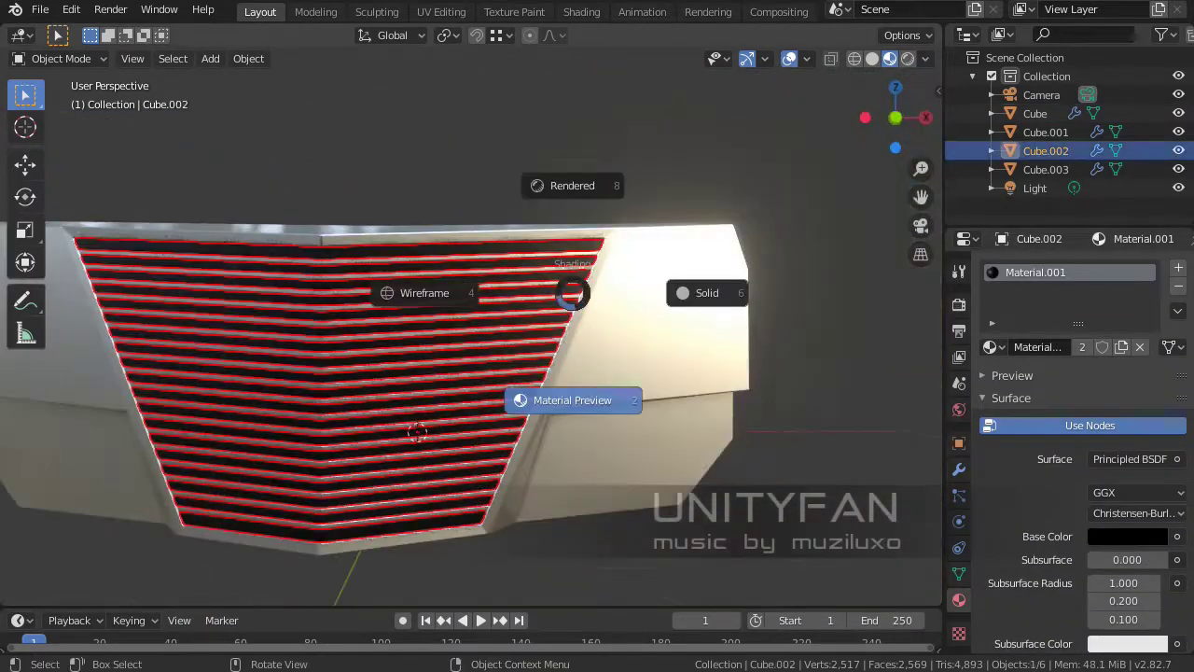
# - Select the grille border faces on the body and separate them into their own object
pyautogui.click(1045, 131)
pyautogui.press('Tab')
pyautogui.scroll(3, 560, 326)
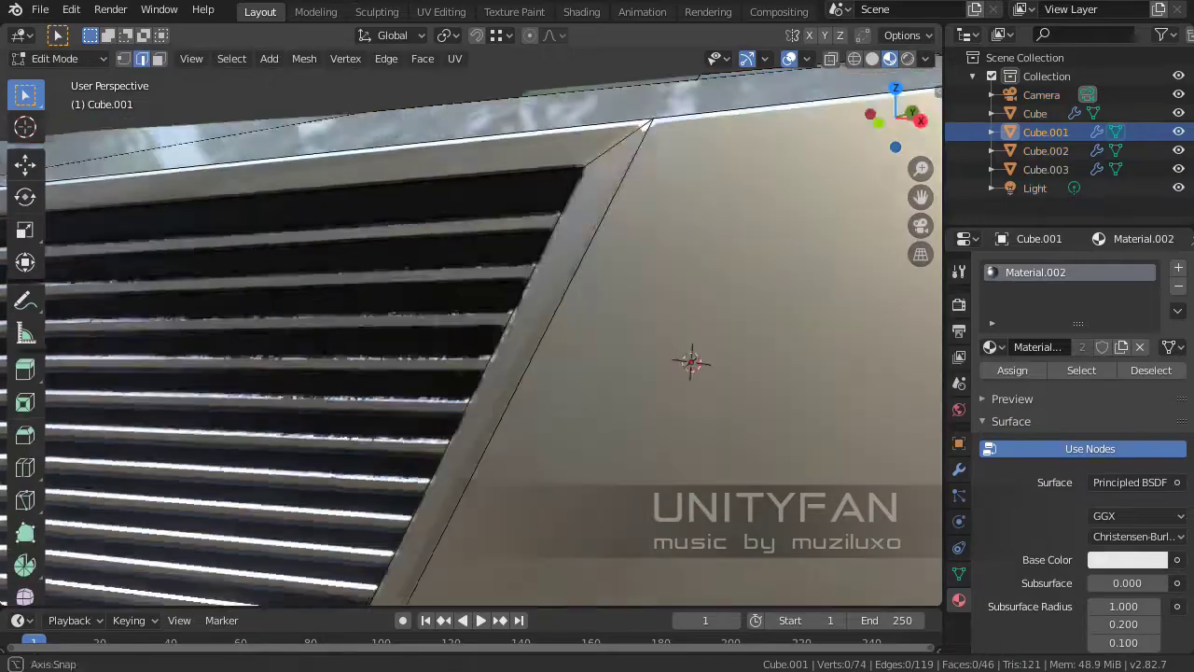
pyautogui.scroll(-3, 560, 327)
pyautogui.press('ctrl+KP_Add')
pyautogui.moveTo(559, 327)
pyautogui.mouseDown(button='middle')
pyautogui.moveTo(485, 299)
pyautogui.moveTo(560, 355)
pyautogui.moveTo(485, 355)
pyautogui.moveTo(560, 373)
pyautogui.moveTo(606, 354)
pyautogui.mouseUp(button='middle')
pyautogui.press('p')
pyautogui.press('Tab')
# - Give the grille border Material.003 with Metallic 1 and Roughness 0
pyautogui.scroll(3, 559, 373)
pyautogui.click(1045, 169)
pyautogui.click(1046, 187)
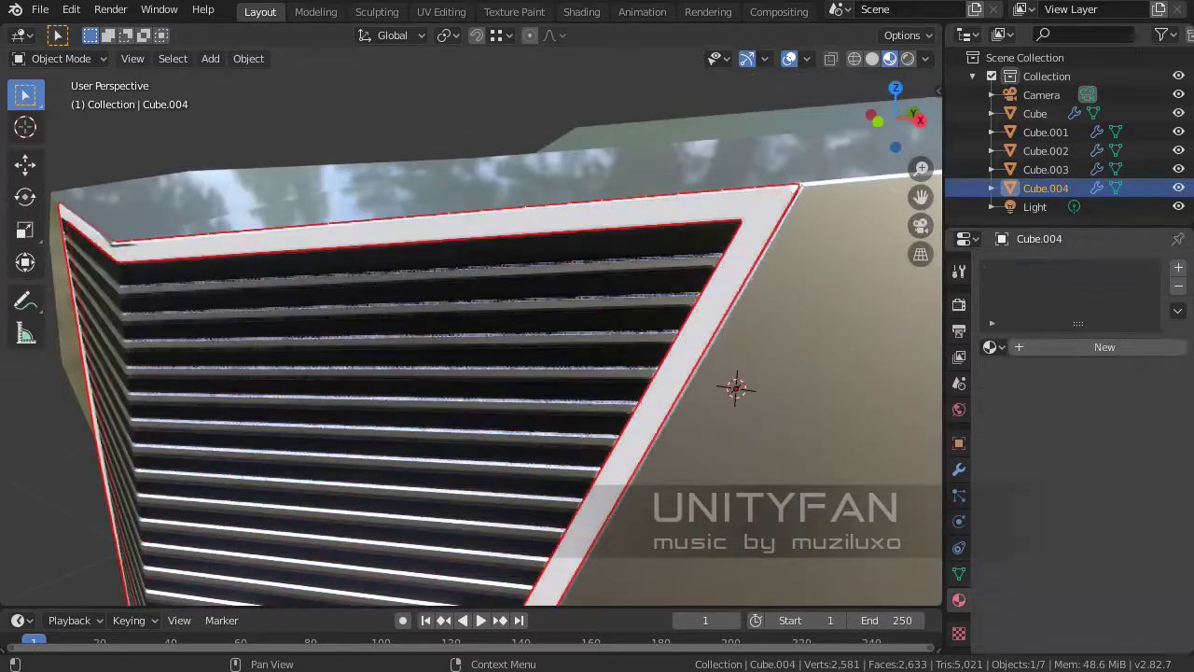
pyautogui.scroll(-3, 1073, 466)
pyautogui.hotkey('shift', 'c')
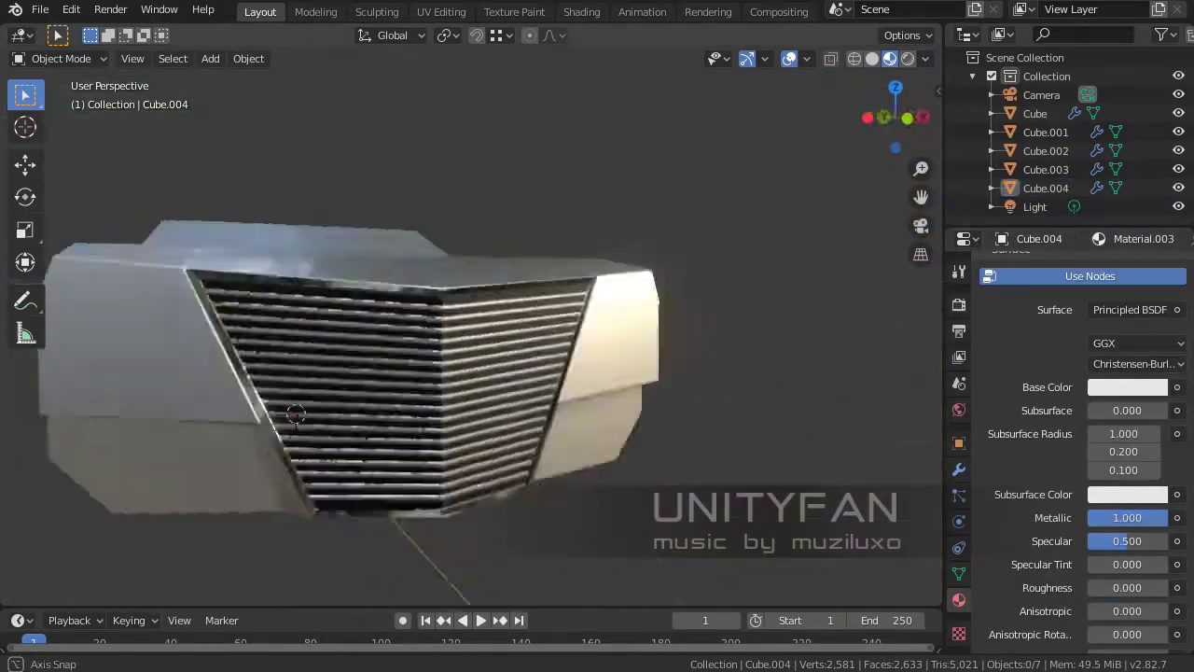
# - Apply the shiny border material to the grille slats
pyautogui.moveTo(466, 373); pyautogui.dragTo(522, 355, button='middle')
pyautogui.scroll(3, 467, 373)
pyautogui.scroll(3, 466, 373)
pyautogui.click(373, 373)
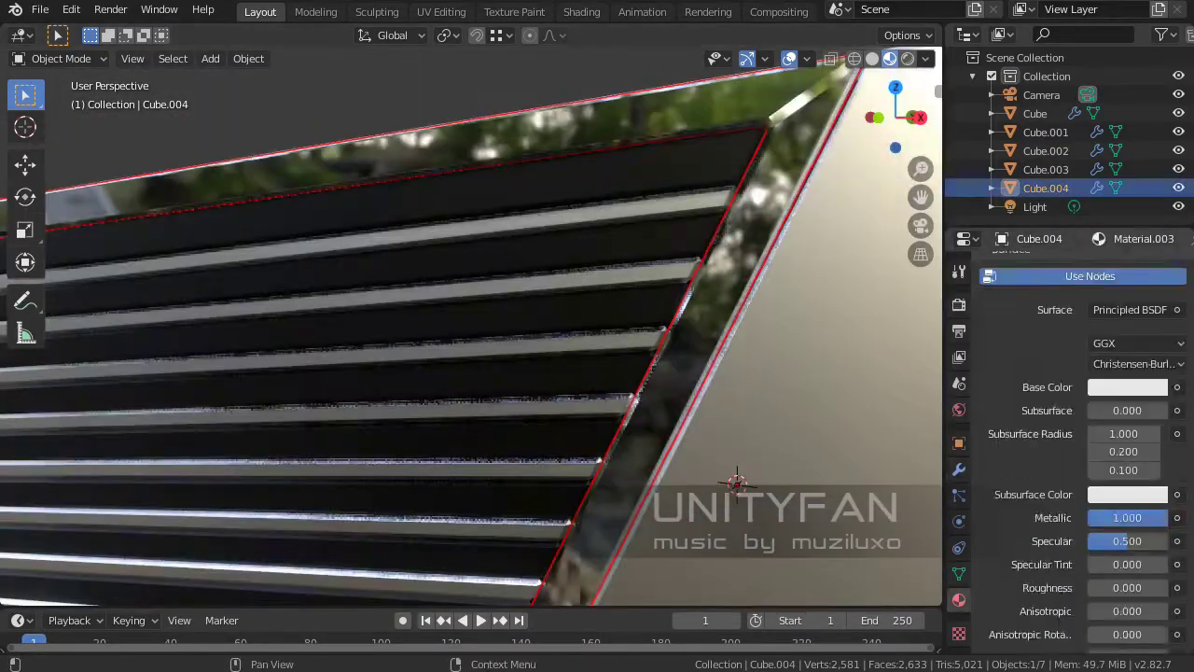
pyautogui.moveTo(627, 274); pyautogui.dragTo(626, 274)
pyautogui.moveTo(627, 274); pyautogui.dragTo(280, 373, button='middle')
# - Push all the back strip faces of Cube.002 back into the grille
pyautogui.click(467, 373)
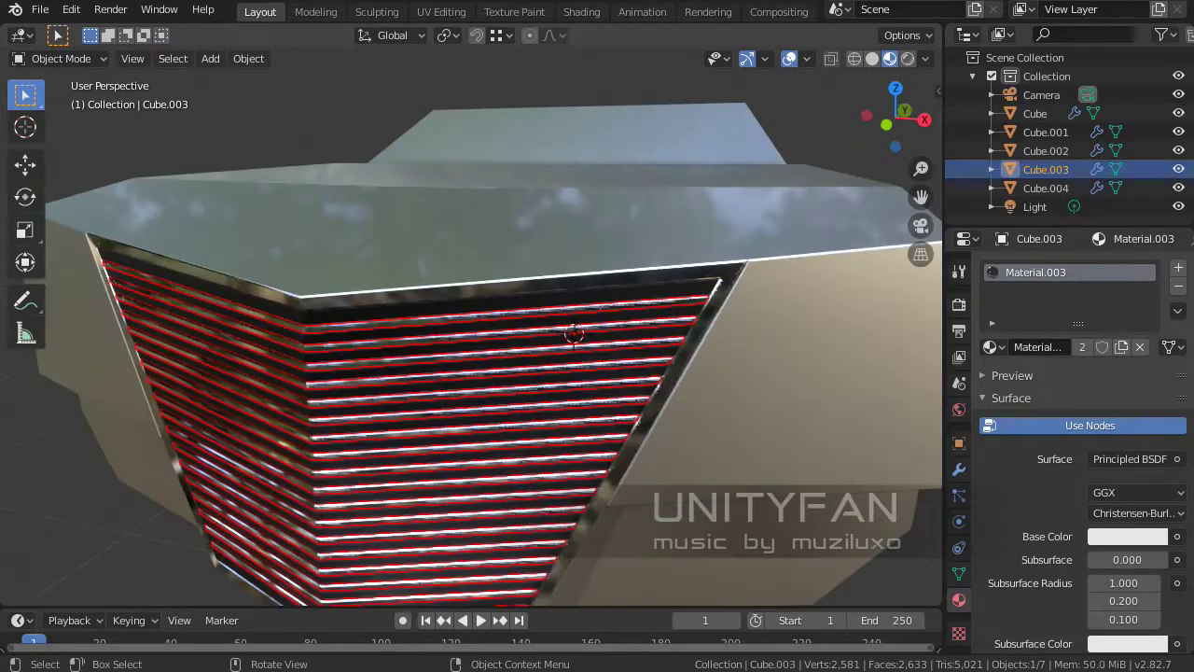
pyautogui.press('Tab')
pyautogui.keyDown('alt'); pyautogui.click(591, 322); pyautogui.keyUp('alt')
pyautogui.press('a')
pyautogui.moveTo(683, 357)
pyautogui.mouseDown(button='middle')
pyautogui.moveTo(560, 280)
pyautogui.moveTo(714, 147)
pyautogui.moveTo(654, 508)
pyautogui.mouseUp(button='middle')
pyautogui.scroll(3, 560, 280)
pyautogui.press('e')
pyautogui.press('Tab')
# - Give the recessed strips a new black Material.004 with specular 0.1, then extrude a slat face
pyautogui.click(1104, 346)
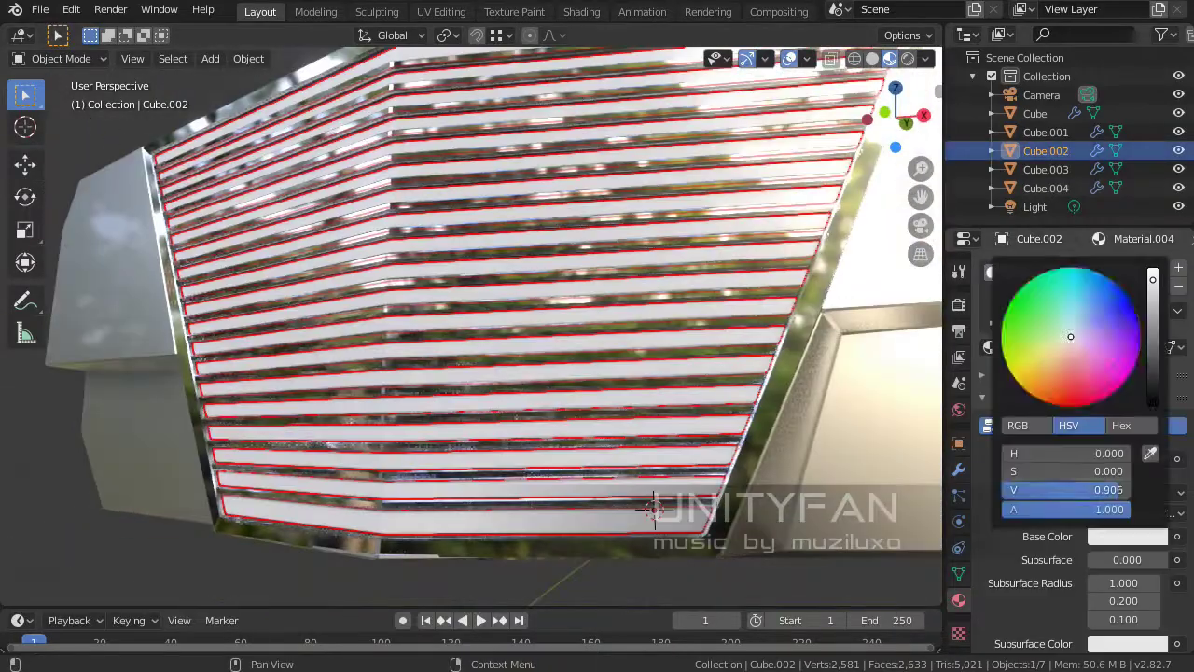
pyautogui.write('0.1')
pyautogui.press('Return')
pyautogui.moveTo(655, 508)
pyautogui.mouseDown(button='middle')
pyautogui.moveTo(525, 177)
pyautogui.moveTo(687, 218)
pyautogui.moveTo(750, 408)
pyautogui.mouseUp(button='middle')
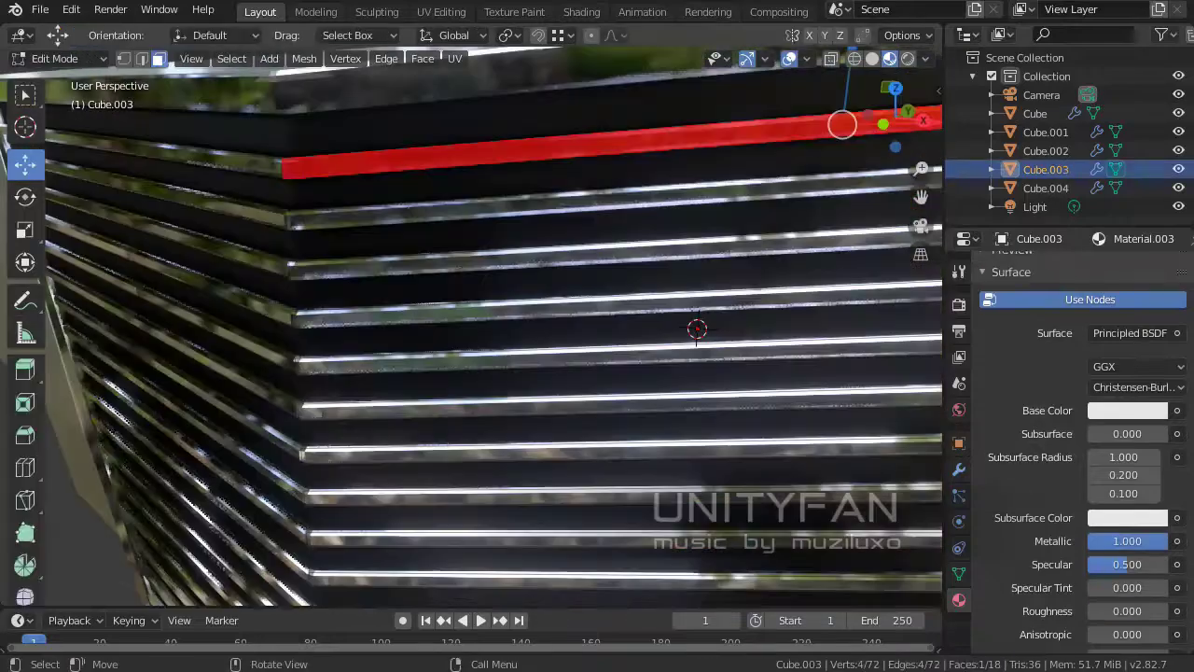
pyautogui.press('e')
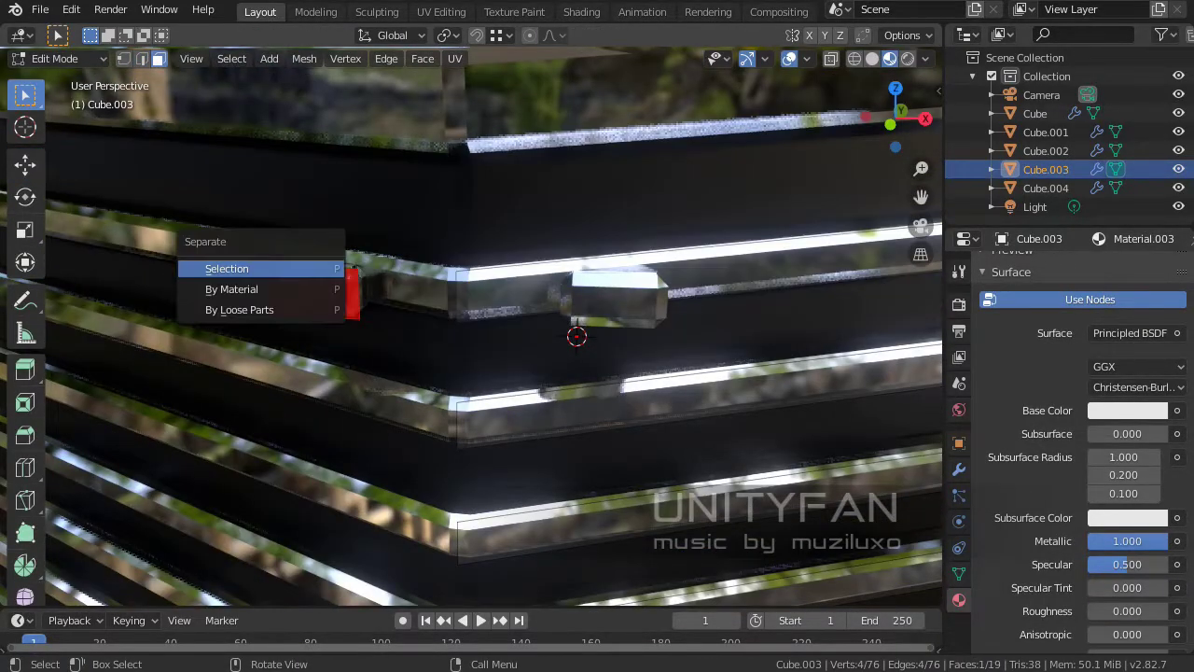
# - Separate the extruded slat piece into its own object, Cube.005, and switch to edge selection
pyautogui.press('Return')
pyautogui.press('Tab')
pyautogui.press('2')
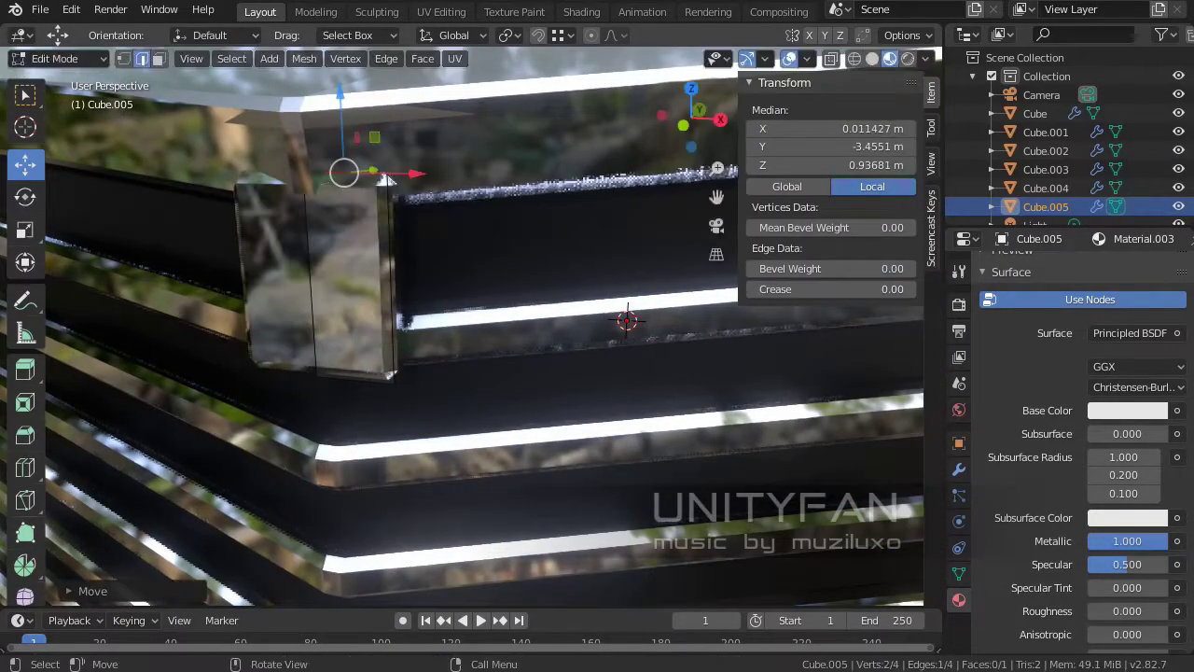
pyautogui.moveTo(559, 373)
pyautogui.mouseDown(button='middle')
pyautogui.moveTo(578, 355)
pyautogui.moveTo(597, 392)
pyautogui.moveTo(485, 355)
pyautogui.moveTo(522, 336)
pyautogui.mouseUp(button='middle')
pyautogui.scroll(-3, 485, 355)
# - Move the bar's edges along Z to sit down the middle of the grille
pyautogui.press('g')
pyautogui.press('z')
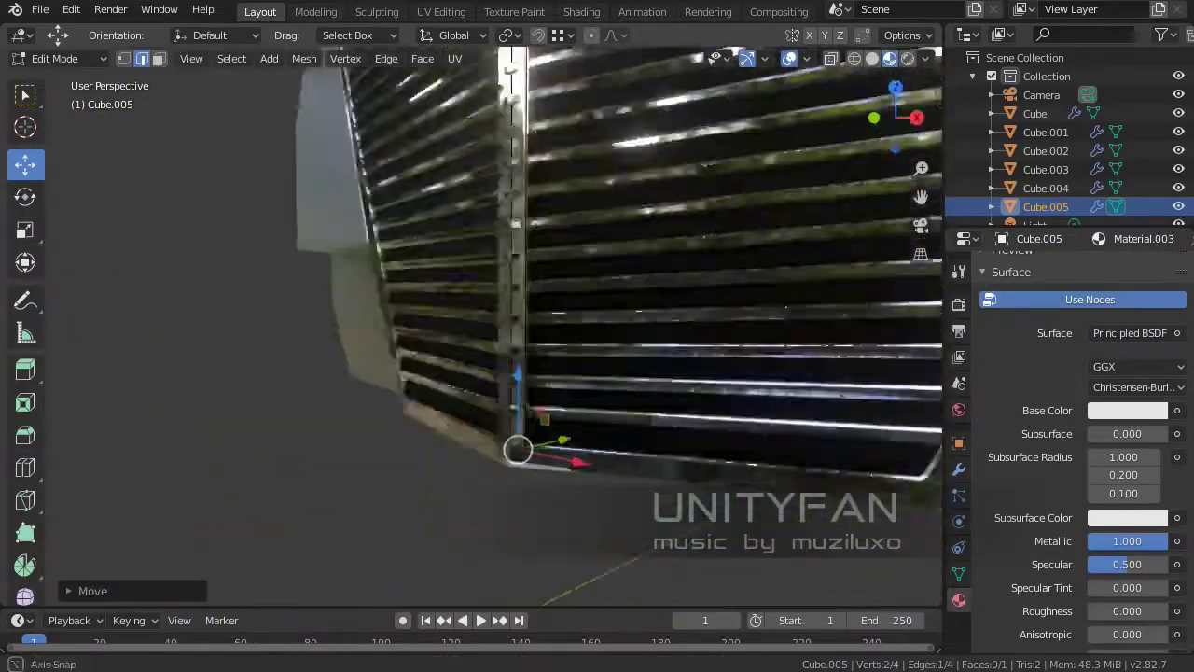
pyautogui.moveTo(476, 326)
pyautogui.mouseDown(button='middle')
pyautogui.moveTo(504, 308)
pyautogui.moveTo(541, 336)
pyautogui.mouseUp(button='middle')
pyautogui.scroll(2, 476, 326)
pyautogui.scroll(-5, 471, 327)
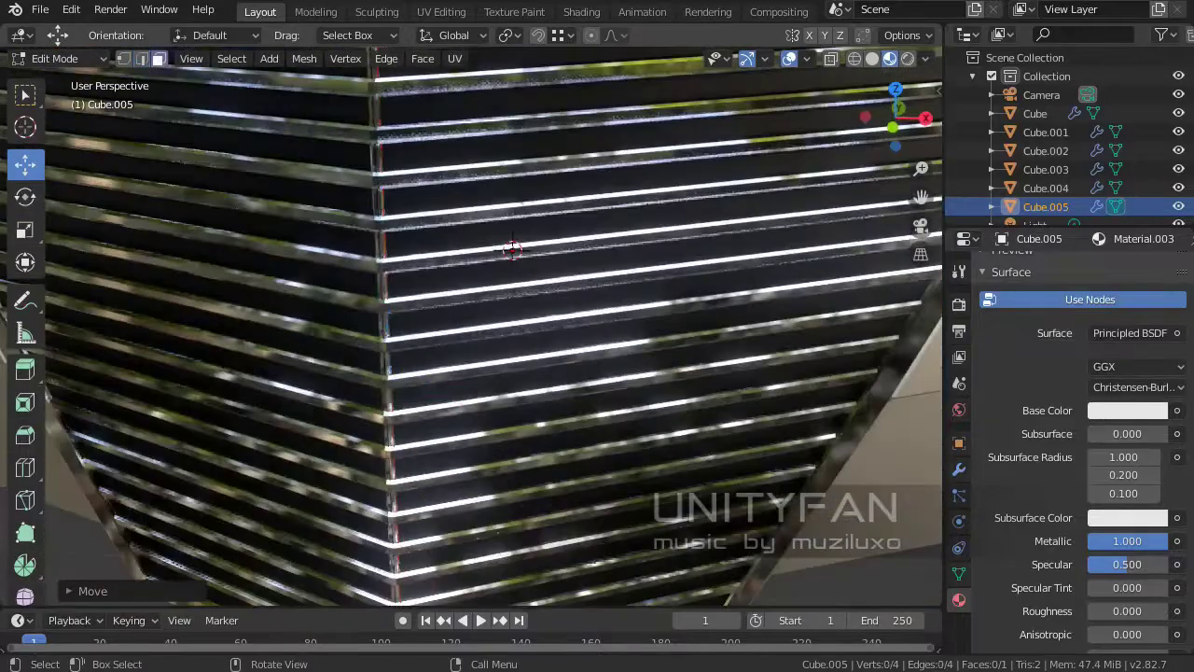
pyautogui.hotkey('ctrl', '3')
pyautogui.moveTo(471, 326)
pyautogui.mouseDown(button='middle')
pyautogui.moveTo(504, 308)
pyautogui.moveTo(672, 333)
pyautogui.moveTo(912, 321)
pyautogui.moveTo(709, 326)
pyautogui.mouseUp(button='middle')
pyautogui.click(912, 321)
# - Stretch the bar's top and bottom edges to span the full grille height
pyautogui.scroll(3, 531, 353)
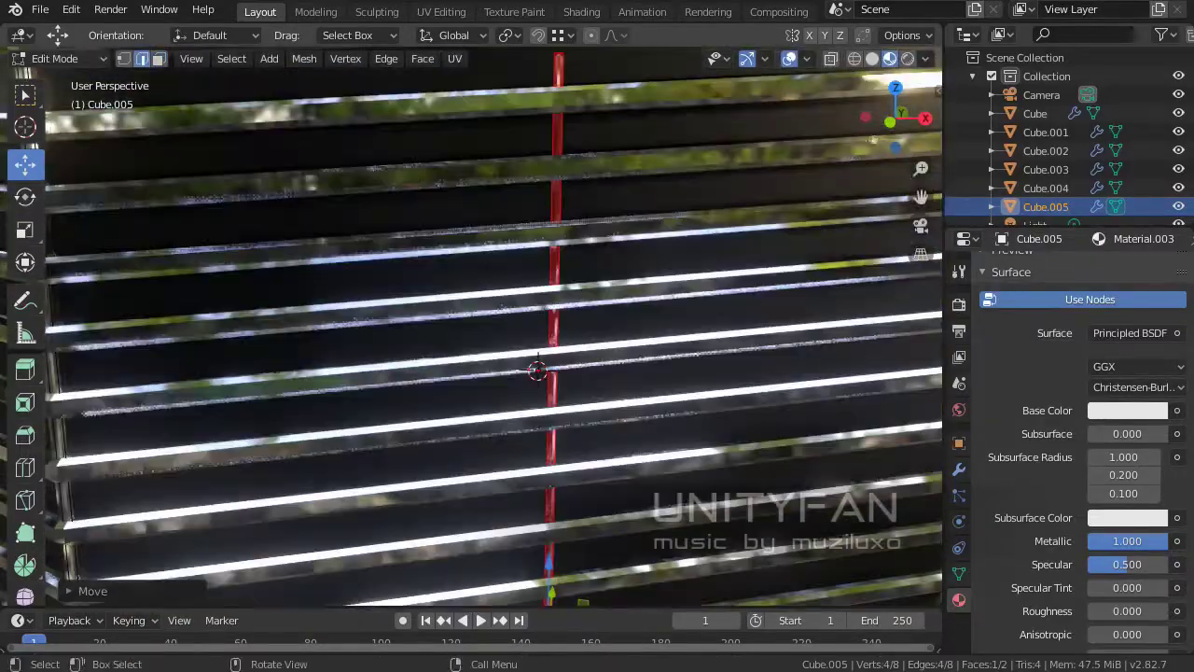
pyautogui.scroll(-3, 531, 352)
pyautogui.click(493, 216)
pyautogui.keyDown('alt'); pyautogui.moveTo(493, 217); pyautogui.dragTo(549, 169, button='middle'); pyautogui.keyUp('alt')
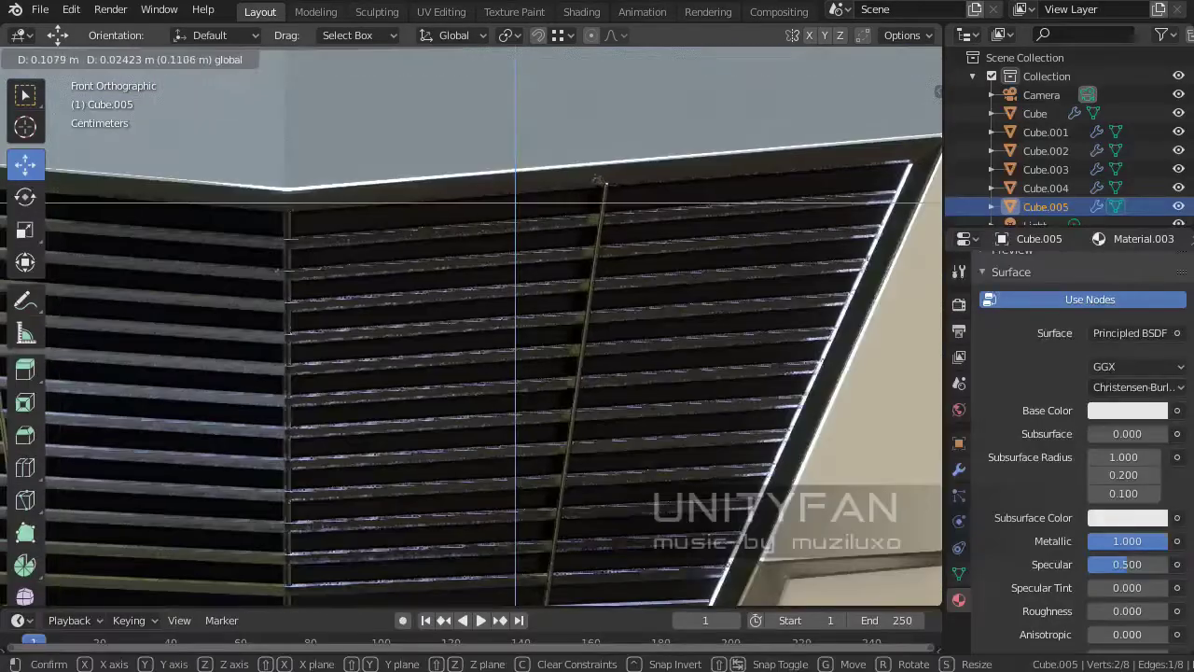
pyautogui.click(599, 179)
pyautogui.scroll(2, 599, 179)
pyautogui.click(520, 382)
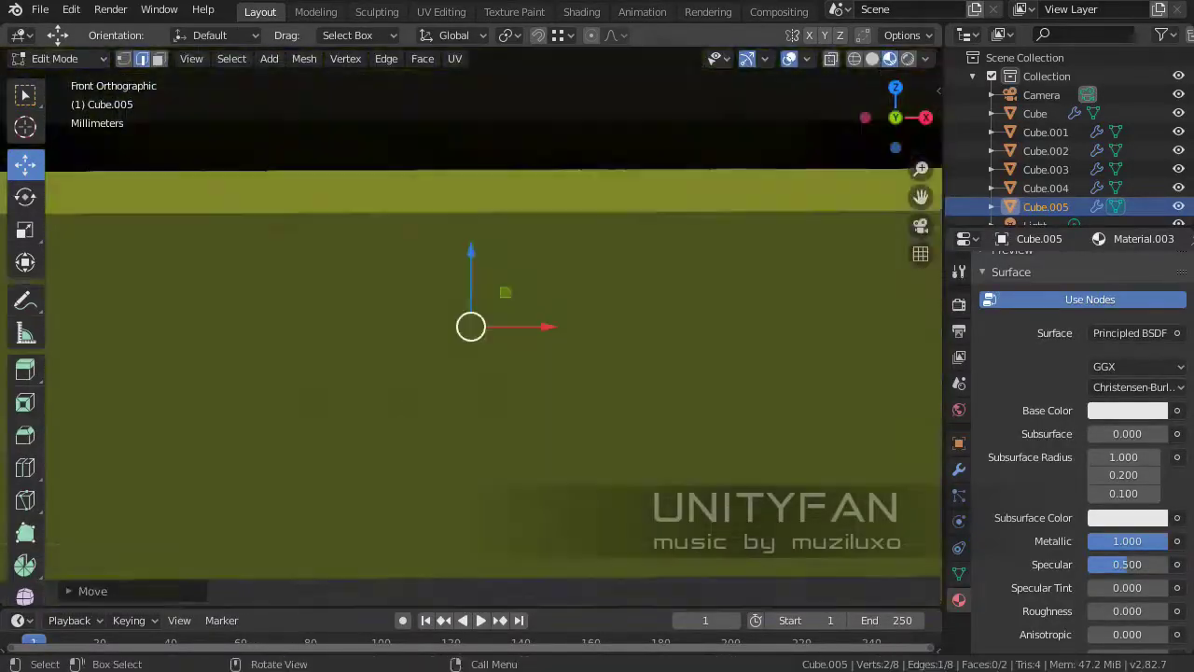
pyautogui.moveTo(519, 382)
pyautogui.mouseDown(button='middle')
pyautogui.moveTo(470, 324)
pyautogui.moveTo(633, 100)
pyautogui.moveTo(462, 338)
pyautogui.moveTo(523, 307)
pyautogui.moveTo(653, 355)
pyautogui.moveTo(559, 392)
pyautogui.mouseUp(button='middle')
pyautogui.press('Tab')
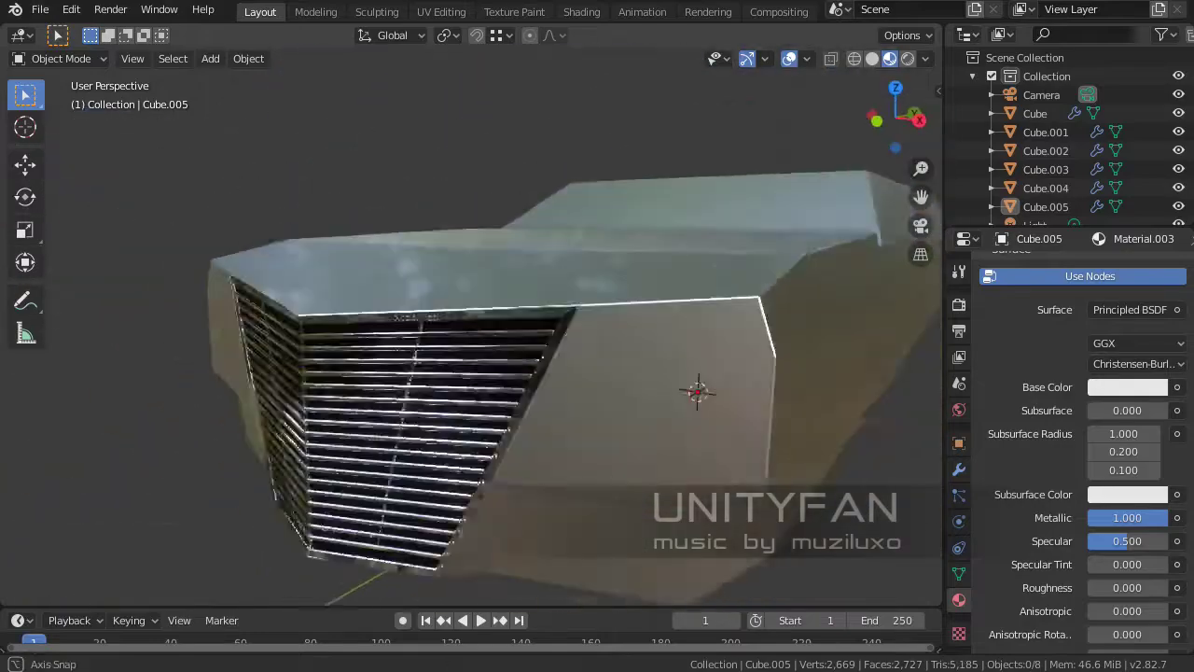
pyautogui.click(523, 420)
# - Set the body material's metallic to 0.200 and roughness to 0
pyautogui.moveTo(1127, 517); pyautogui.dragTo(1073, 517)
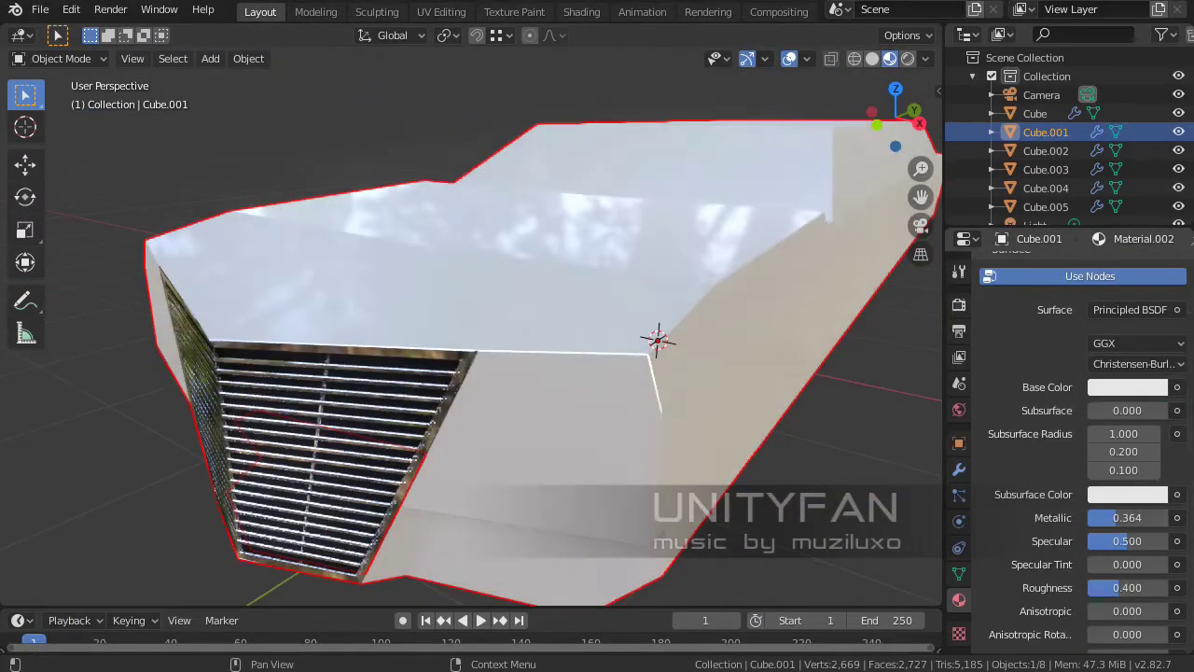
pyautogui.click(1126, 386)
pyautogui.moveTo(1152, 125); pyautogui.dragTo(1153, 234)
pyautogui.moveTo(653, 373); pyautogui.dragTo(560, 391, button='middle')
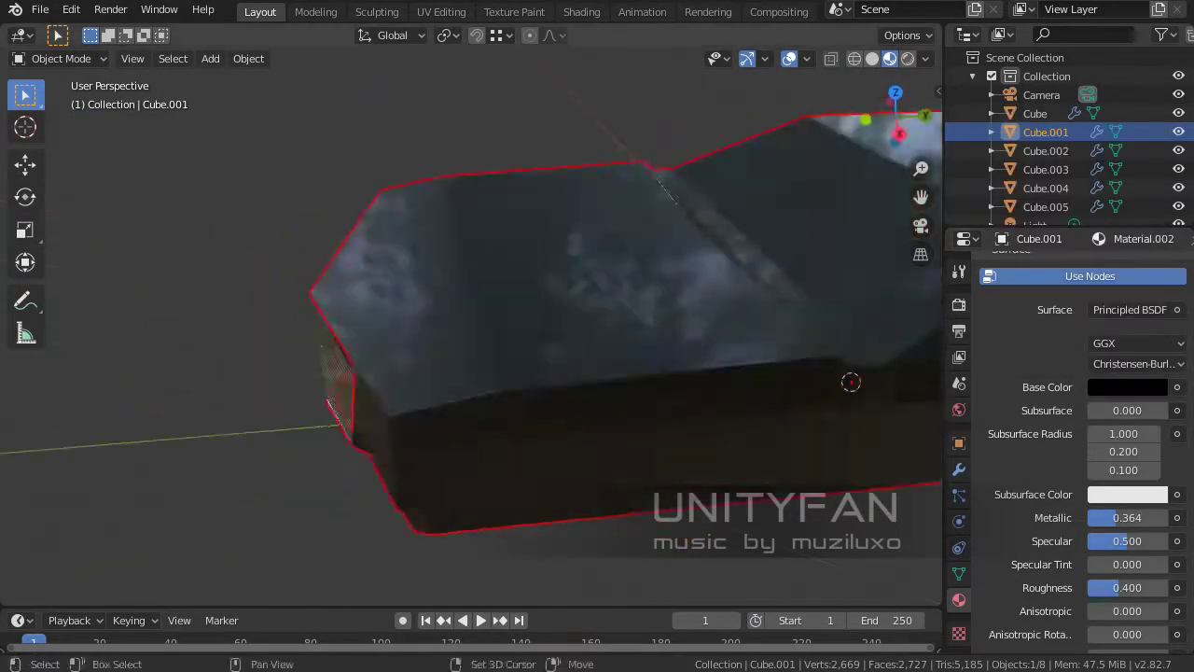
pyautogui.write('0.2')
pyautogui.press('Return')
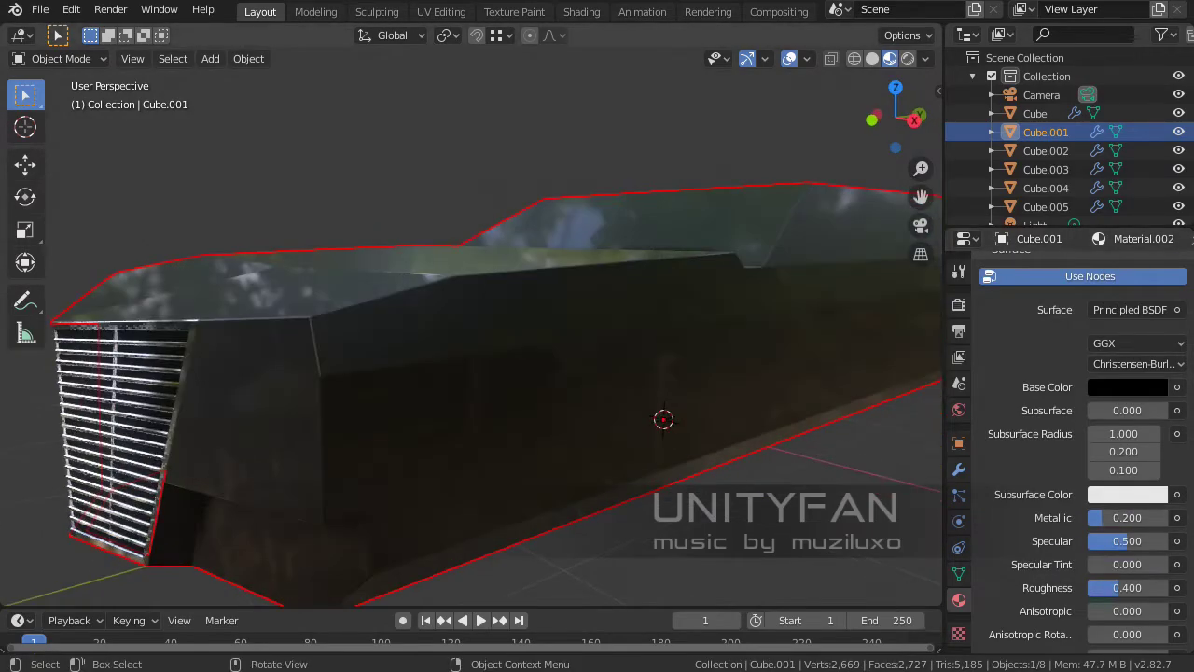
pyautogui.write('0')
pyautogui.press('Return')
pyautogui.moveTo(559, 374); pyautogui.dragTo(522, 383, button='middle')
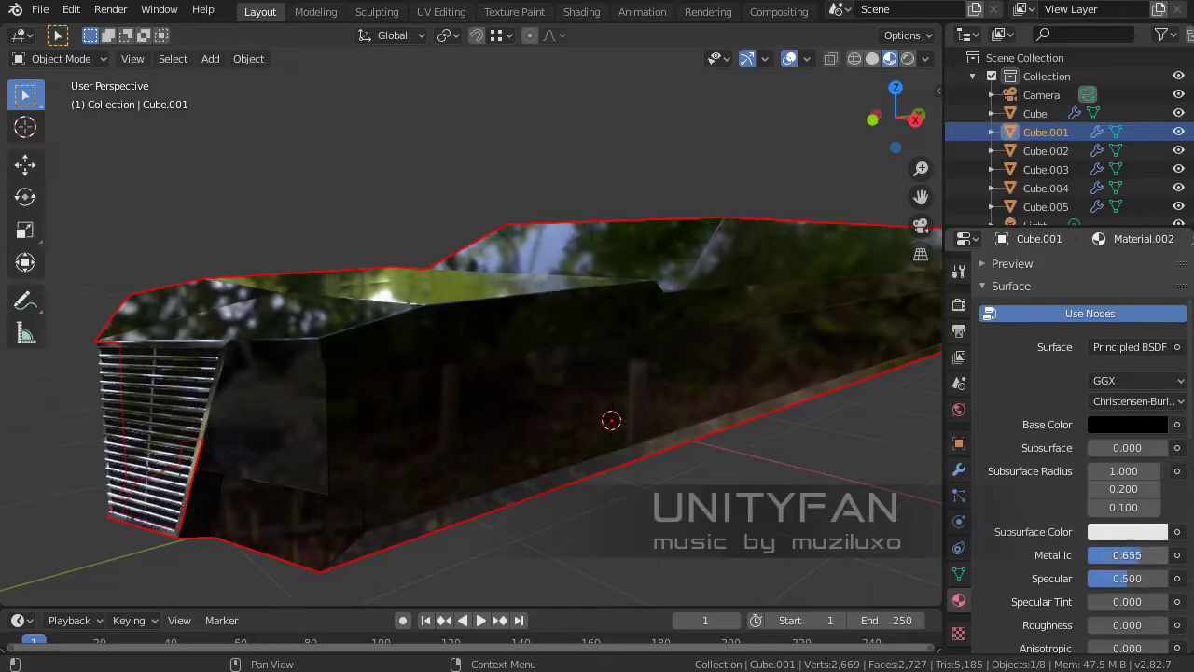
# - Raise the body's metallic to full and set roughness to 0.300
pyautogui.moveTo(1127, 554); pyautogui.dragTo(1166, 554)
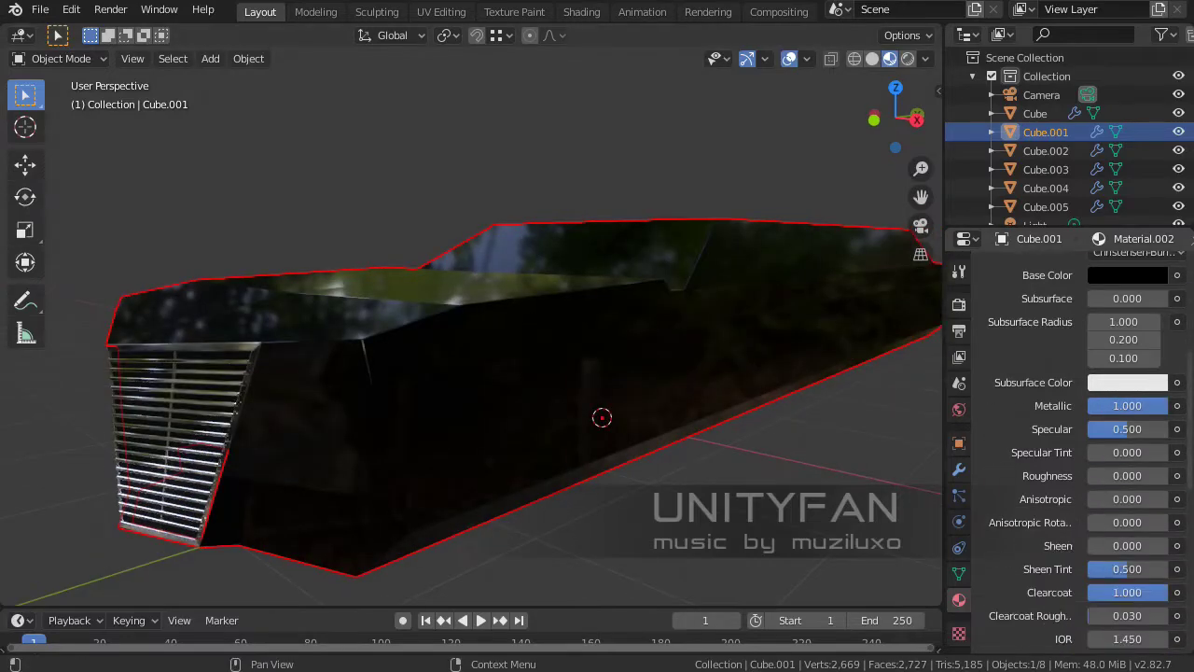
pyautogui.scroll(2, 1077, 292)
pyautogui.press('BackSpace')
pyautogui.write('3')
pyautogui.press('Return')
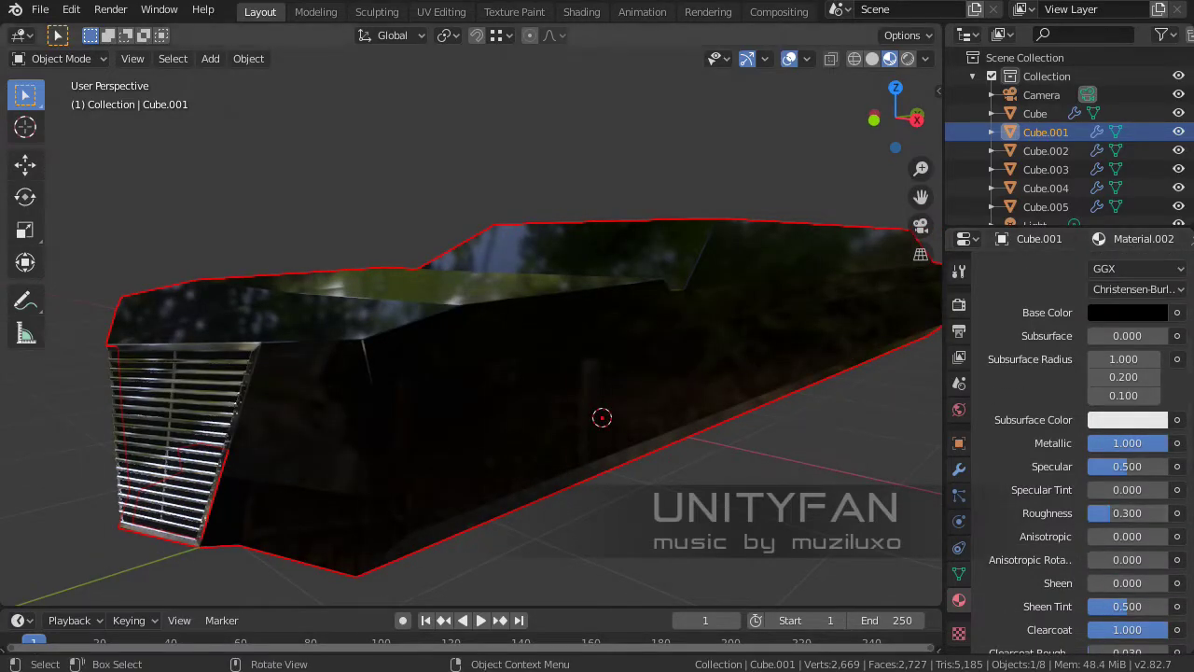
pyautogui.moveTo(559, 373)
pyautogui.mouseDown(button='middle')
pyautogui.moveTo(523, 378)
pyautogui.moveTo(653, 355)
pyautogui.mouseUp(button='middle')
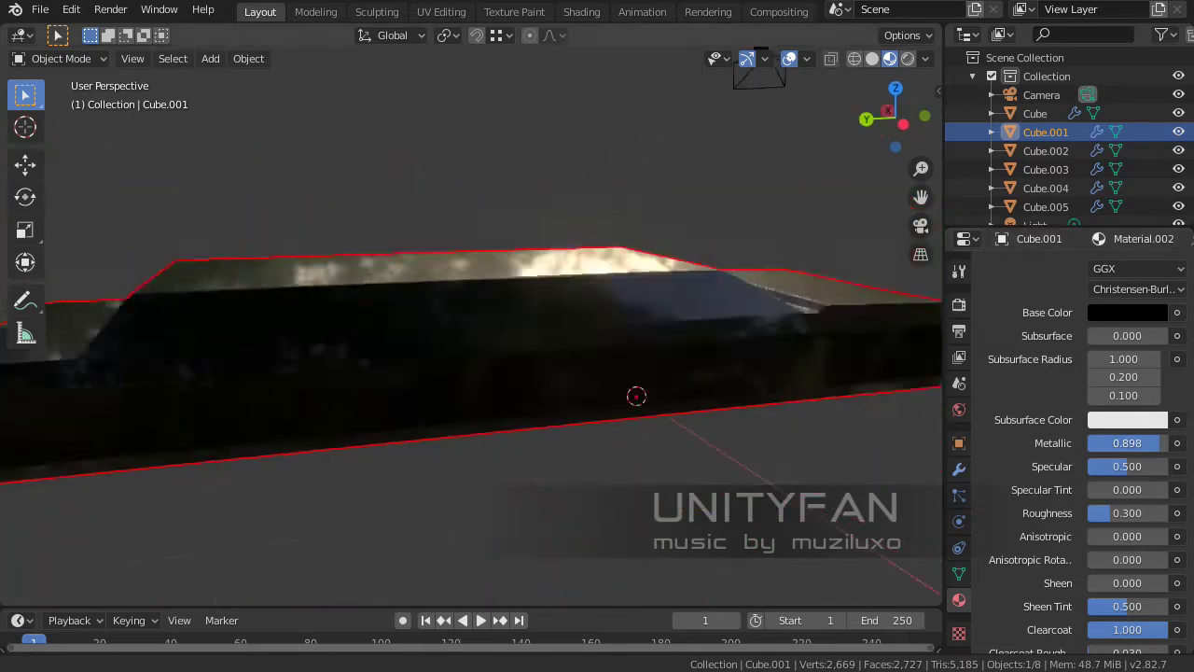
pyautogui.scroll(3, 1073, 420)
# - Set specular to 0.500, make the base colour white and metallic 0
pyautogui.click(1127, 424)
pyautogui.moveTo(560, 373); pyautogui.dragTo(466, 392, button='middle')
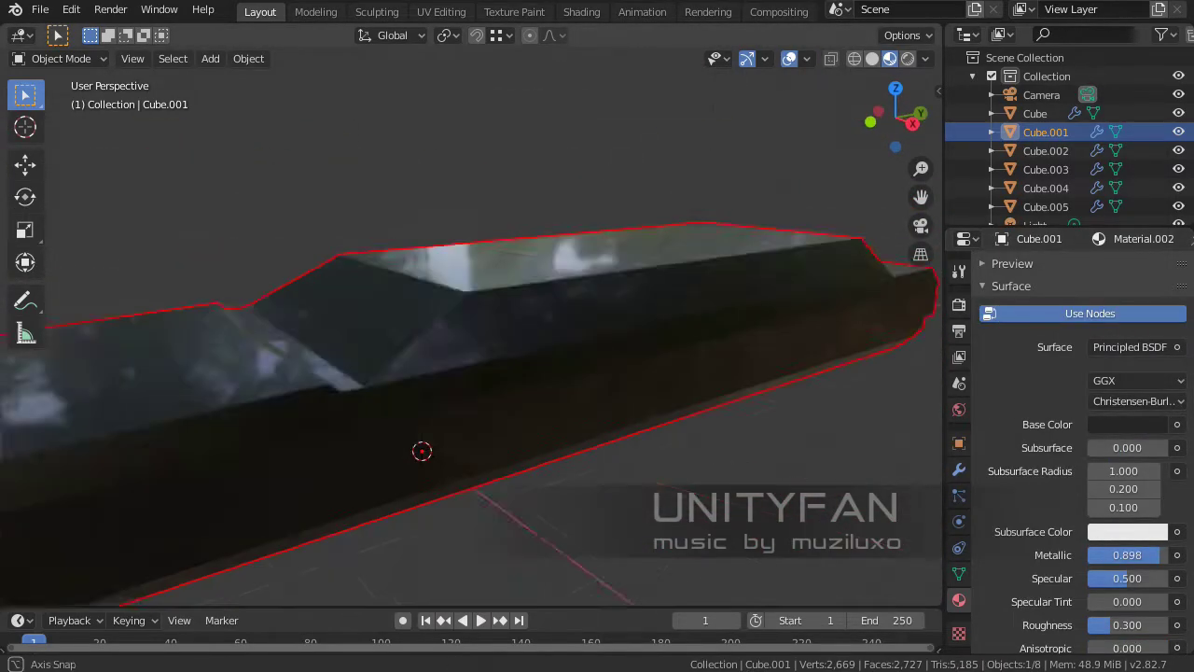
pyautogui.moveTo(559, 374); pyautogui.dragTo(653, 373, button='middle')
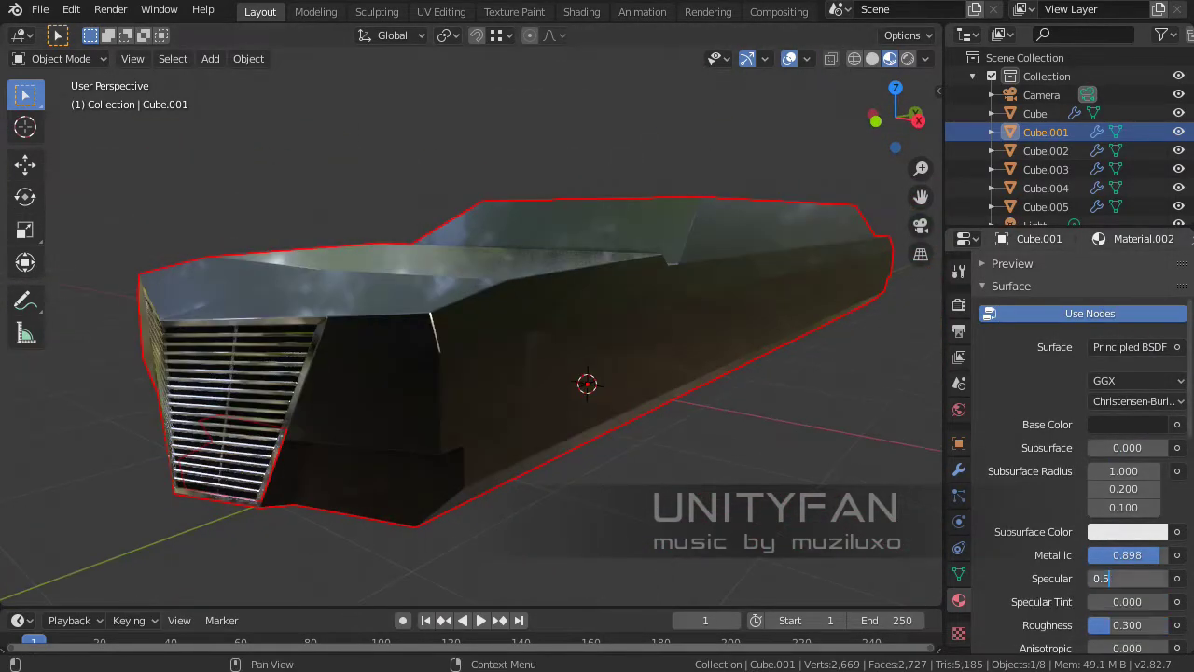
pyautogui.press('Return')
pyautogui.moveTo(560, 373); pyautogui.dragTo(522, 373, button='middle')
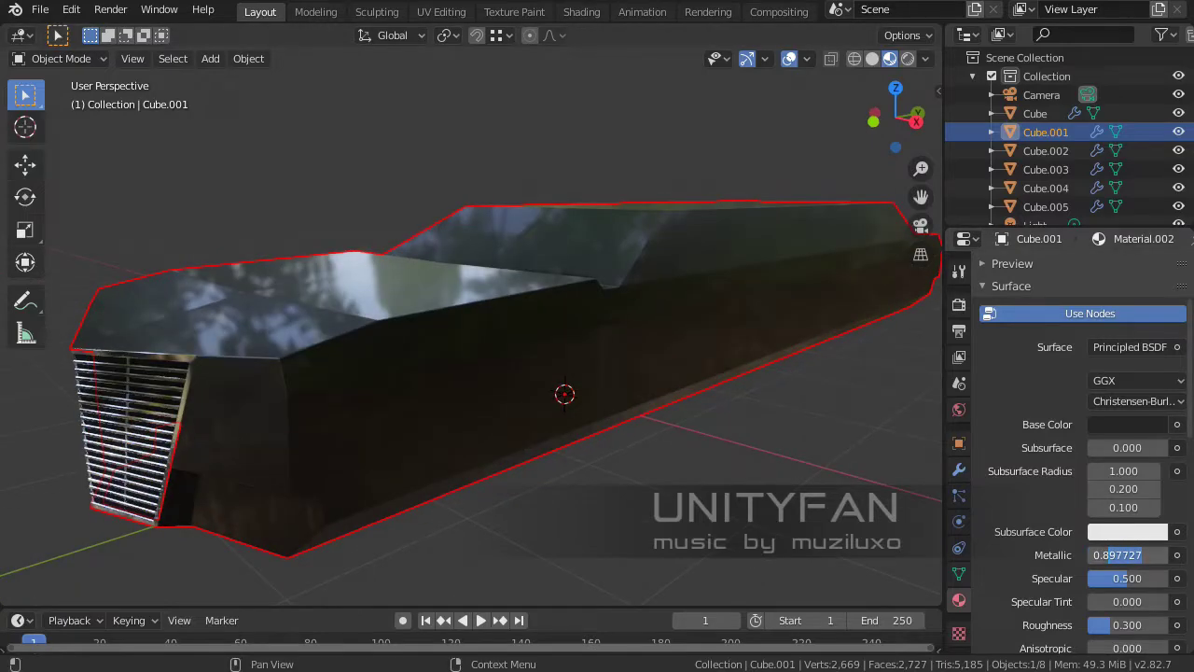
pyautogui.moveTo(560, 373); pyautogui.dragTo(420, 373, button='middle')
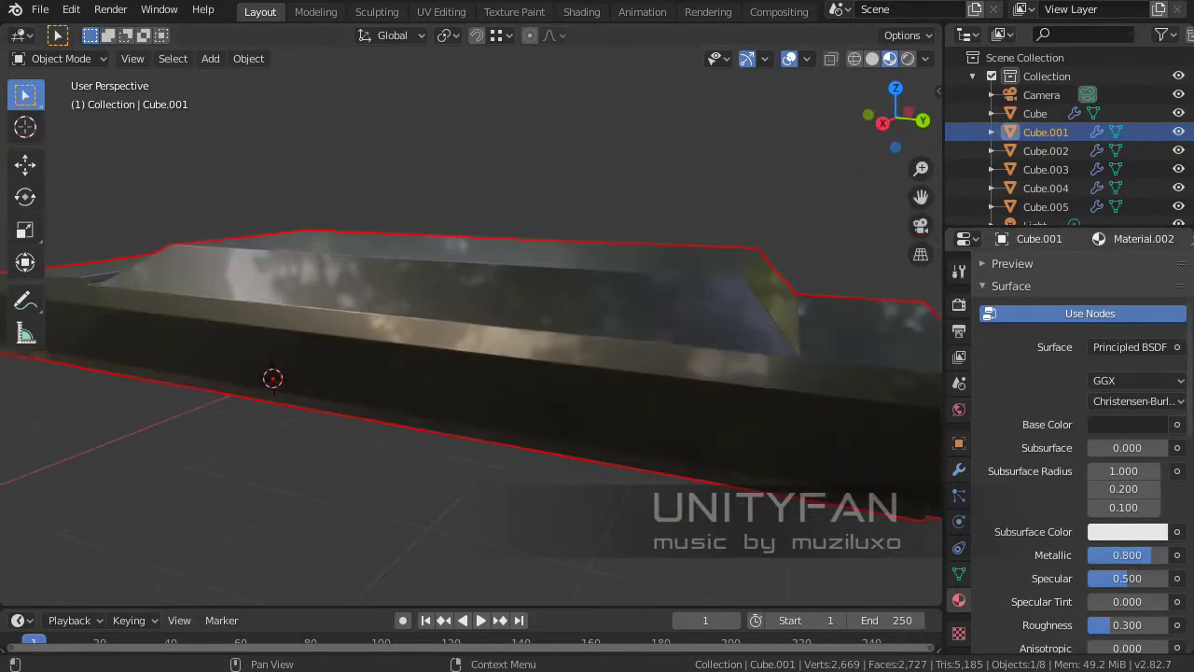
pyautogui.click(1127, 423)
pyautogui.moveTo(1127, 554); pyautogui.dragTo(1082, 554)
pyautogui.moveTo(420, 373)
pyautogui.mouseDown(button='middle')
pyautogui.moveTo(588, 364)
pyautogui.moveTo(429, 355)
pyautogui.moveTo(560, 354)
pyautogui.mouseUp(button='middle')
# - Switch the viewport to a different HDRI environment and inspect the body's front edges
pyautogui.click(924, 58)
pyautogui.click(754, 275)
pyautogui.press('Tab')
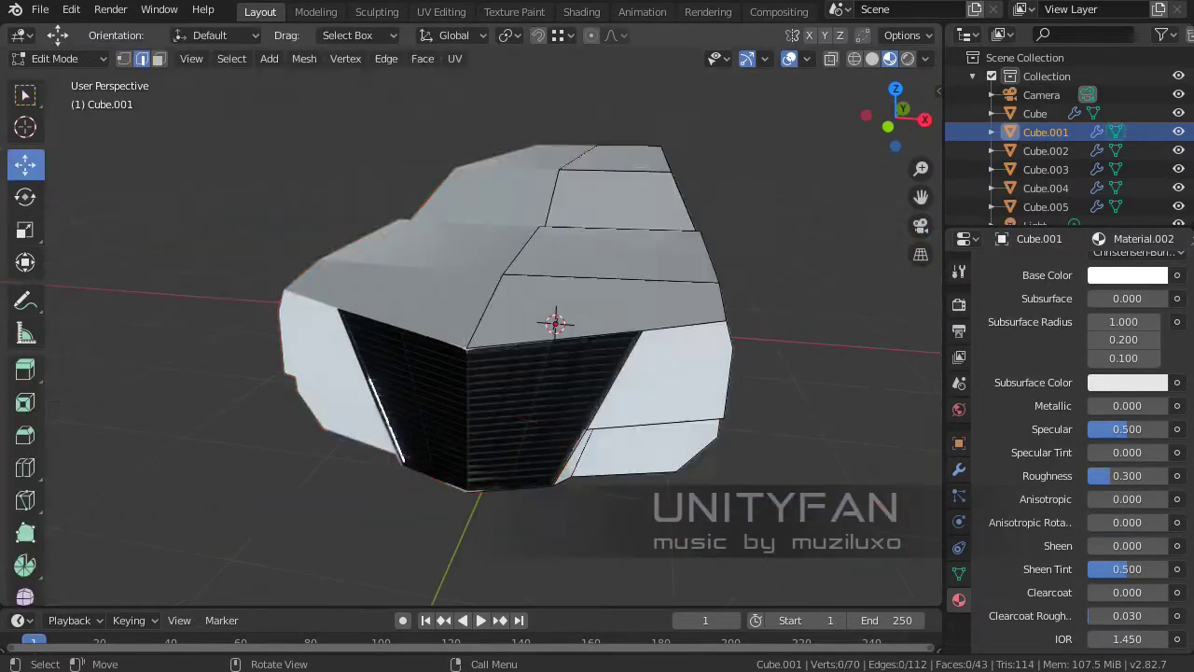
pyautogui.scroll(4, 467, 326)
pyautogui.click(439, 319)
pyautogui.moveTo(466, 327)
pyautogui.mouseDown(button='middle')
pyautogui.moveTo(392, 336)
pyautogui.moveTo(466, 307)
pyautogui.mouseUp(button='middle')
pyautogui.moveTo(560, 373); pyautogui.dragTo(718, 355, button='middle')
pyautogui.press('Tab')
pyautogui.scroll(-3, 467, 354)
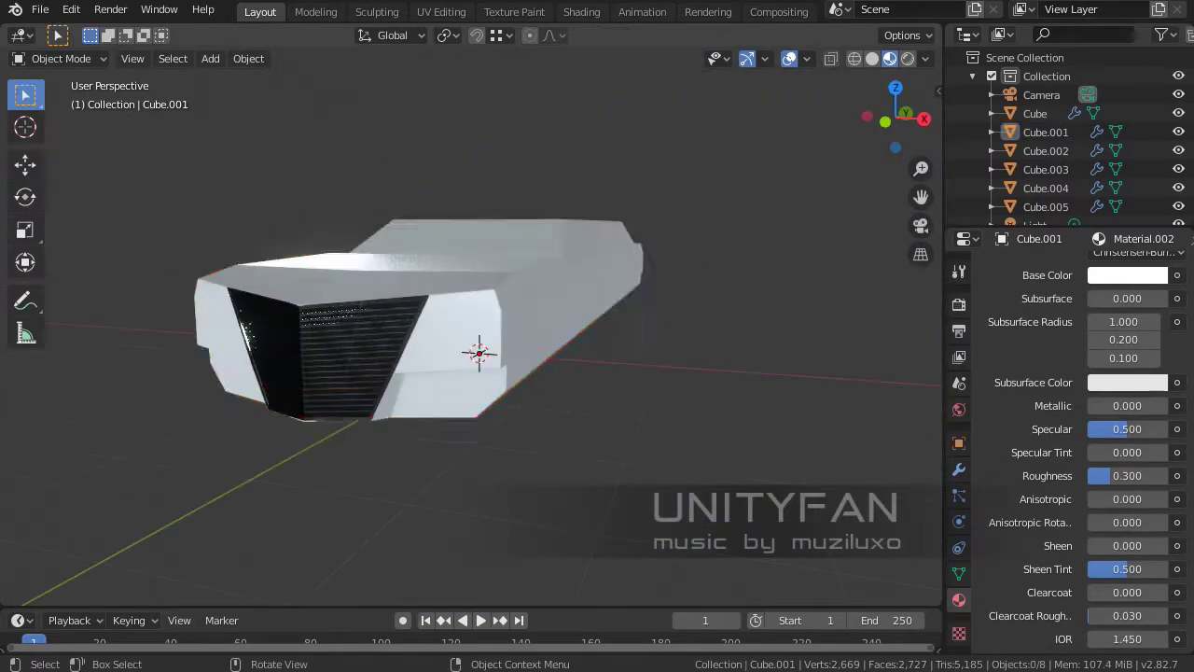
pyautogui.moveTo(560, 373)
pyautogui.mouseDown(button='middle')
pyautogui.moveTo(522, 373)
pyautogui.moveTo(578, 364)
pyautogui.mouseUp(button='middle')
pyautogui.press('Tab')
pyautogui.scroll(3, 466, 354)
# - Add a new cube and place it beside the car's front
pyautogui.press('Tab')
pyautogui.hotkey('shift', 'a')
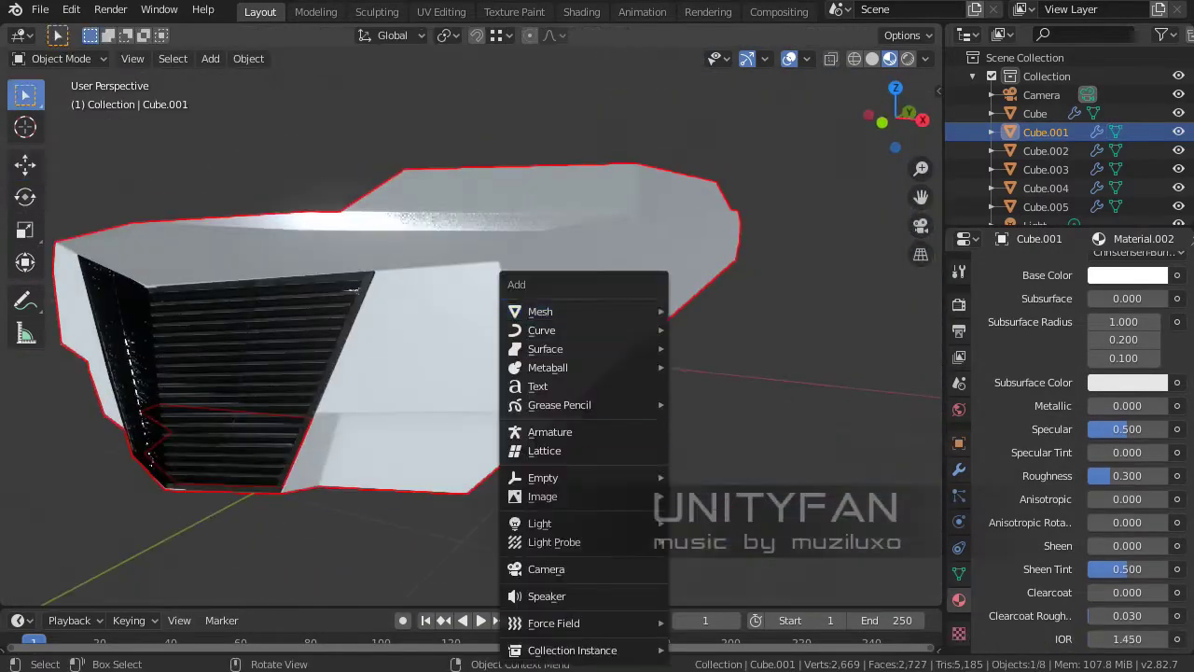
pyautogui.click(709, 327)
pyautogui.press('Tab')
pyautogui.moveTo(652, 391)
pyautogui.mouseDown(button='middle')
pyautogui.moveTo(597, 401)
pyautogui.moveTo(522, 373)
pyautogui.mouseUp(button='middle')
pyautogui.press('g')
pyautogui.press('Tab')
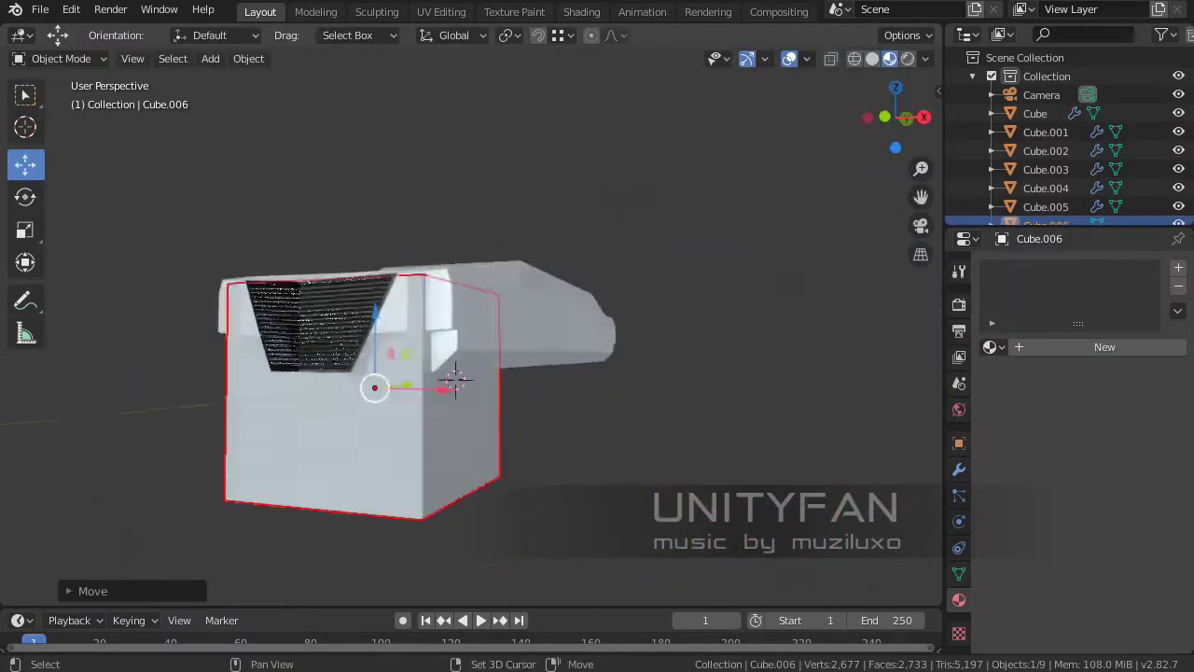
# - Loop cut the new cube and select one of its faces
pyautogui.press('Tab')
pyautogui.hotkey('ctrl', 'r')
pyautogui.click(526, 315)
pyautogui.click(387, 326)
pyautogui.moveTo(559, 373)
pyautogui.mouseDown(button='middle')
pyautogui.moveTo(523, 354)
pyautogui.moveTo(522, 373)
pyautogui.mouseUp(button='middle')
pyautogui.press('Tab')
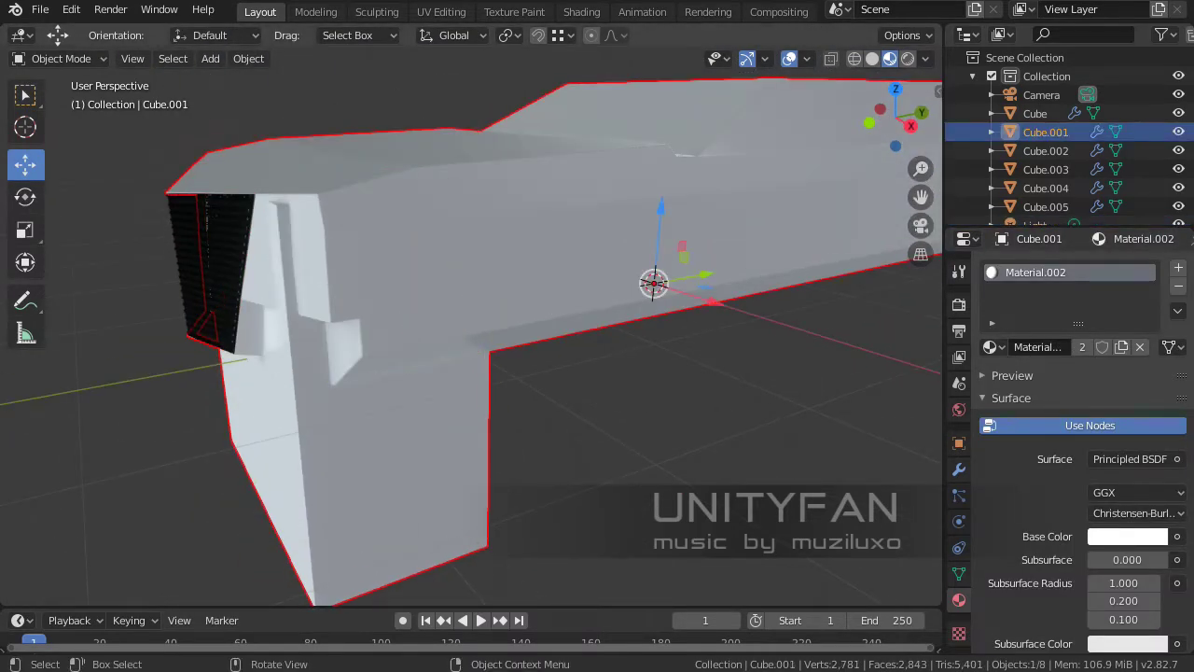
# - Separate the front side part into its own piece and delete its unwanted faces
pyautogui.press('Tab')
pyautogui.press('p')
pyautogui.press('Return')
pyautogui.press('Tab')
pyautogui.press('Tab')
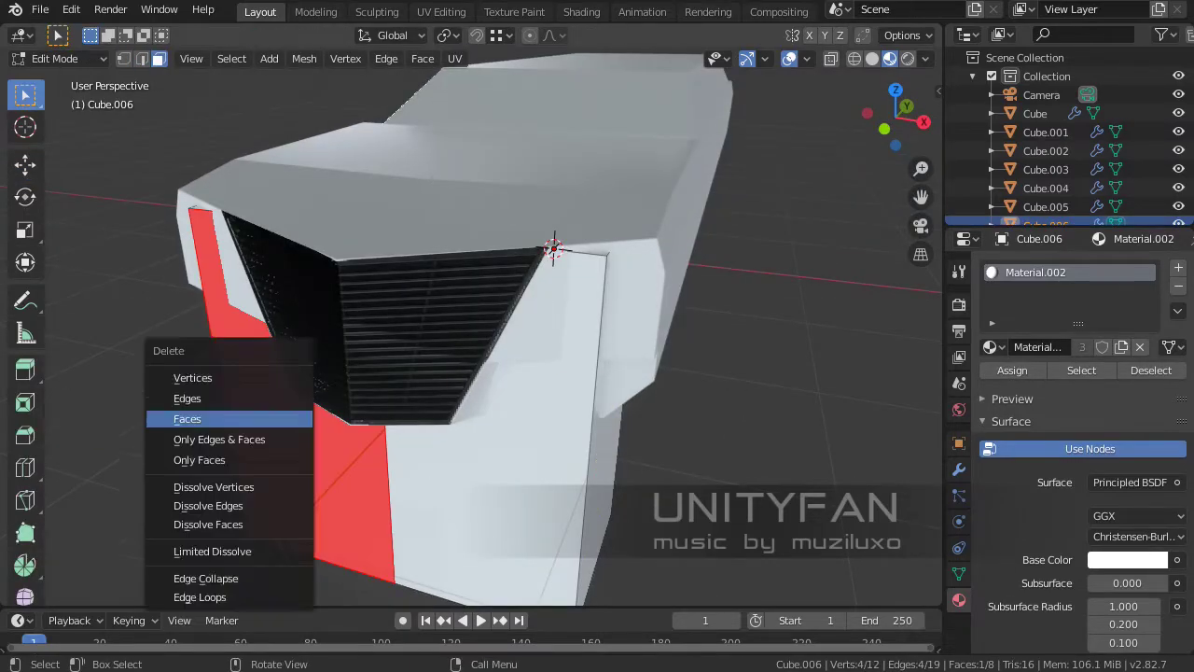
pyautogui.press('Return')
pyautogui.moveTo(547, 221); pyautogui.dragTo(683, 348, button='middle')
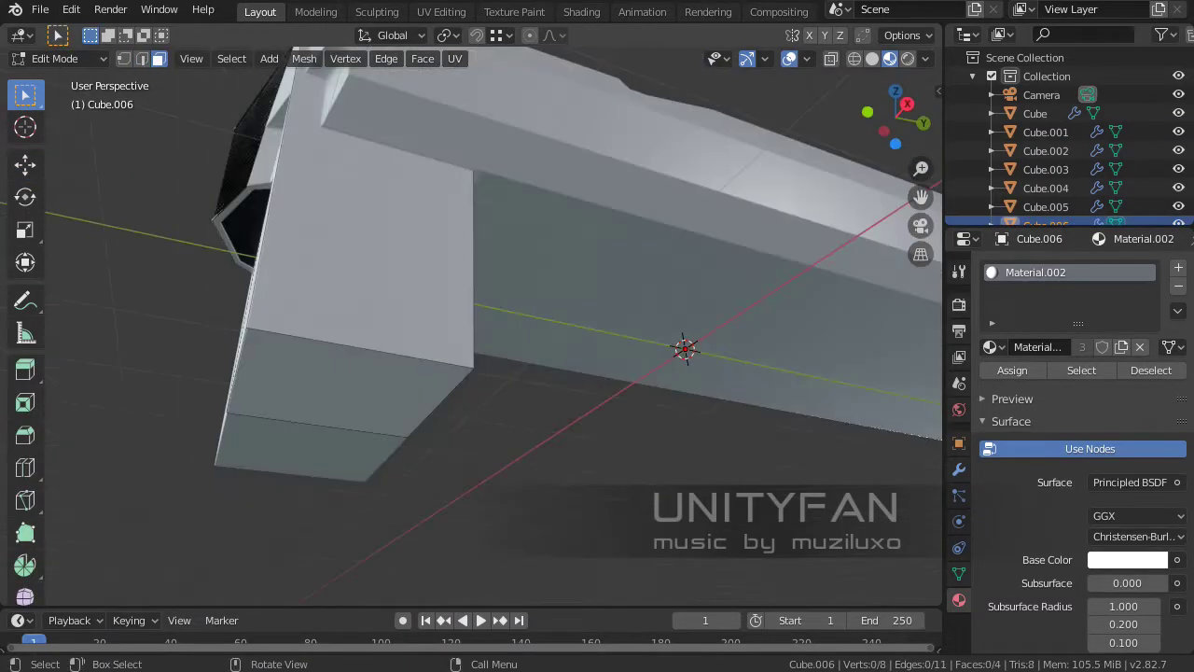
pyautogui.moveTo(560, 373)
pyautogui.mouseDown(button='middle')
pyautogui.moveTo(485, 354)
pyautogui.moveTo(559, 373)
pyautogui.mouseUp(button='middle')
pyautogui.click(25, 163)
pyautogui.click(401, 317)
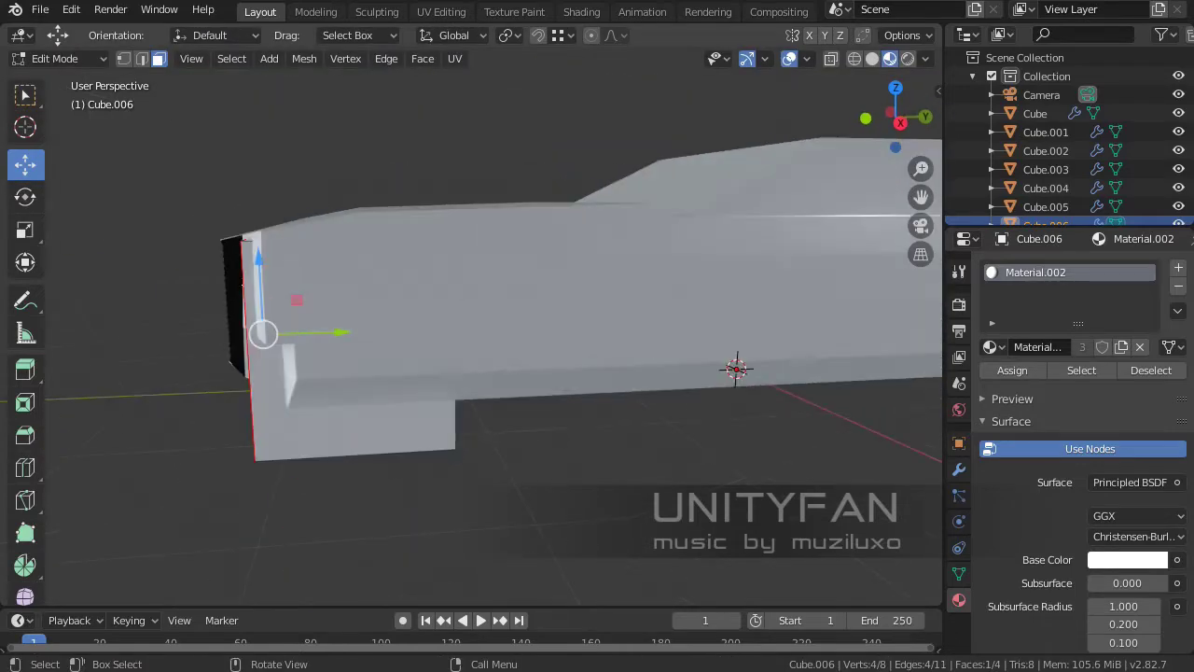
pyautogui.press('Tab')
pyautogui.moveTo(466, 326); pyautogui.dragTo(560, 354, button='middle')
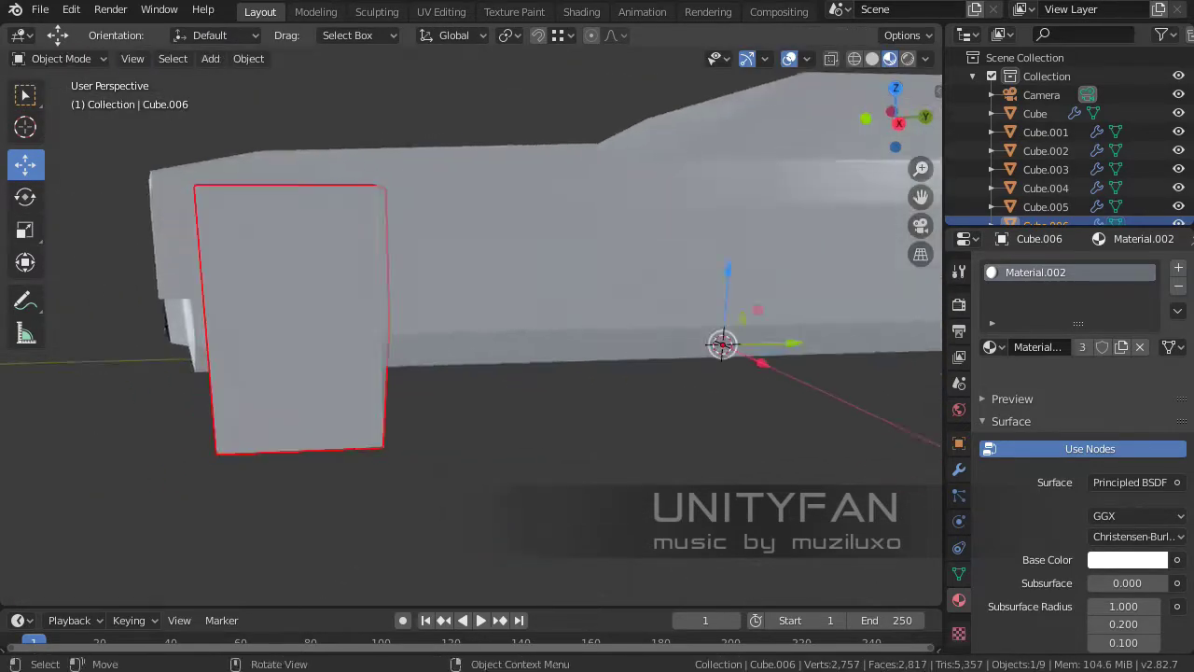
# - Show Cube.006's Mirror modifier and set its vertices' Y position in the N panel
pyautogui.moveTo(708, 344); pyautogui.dragTo(653, 317, button='middle')
pyautogui.click(958, 468)
pyautogui.moveTo(559, 355); pyautogui.dragTo(606, 345, button='middle')
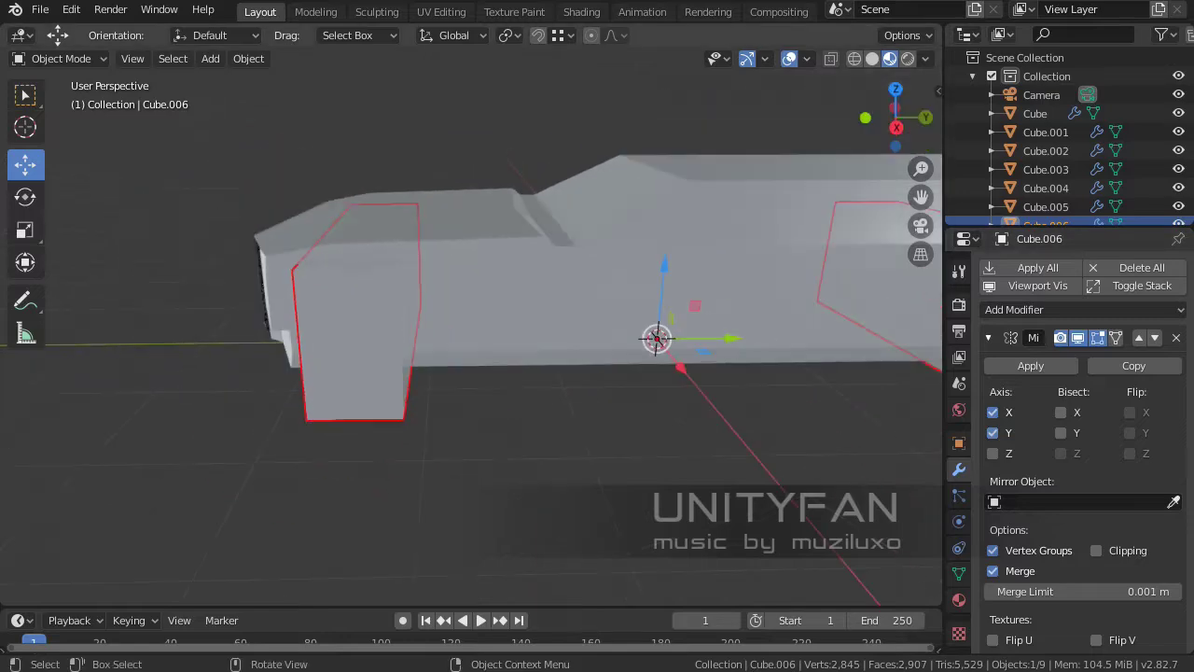
pyautogui.press('KP_Decimal')
pyautogui.press('Tab')
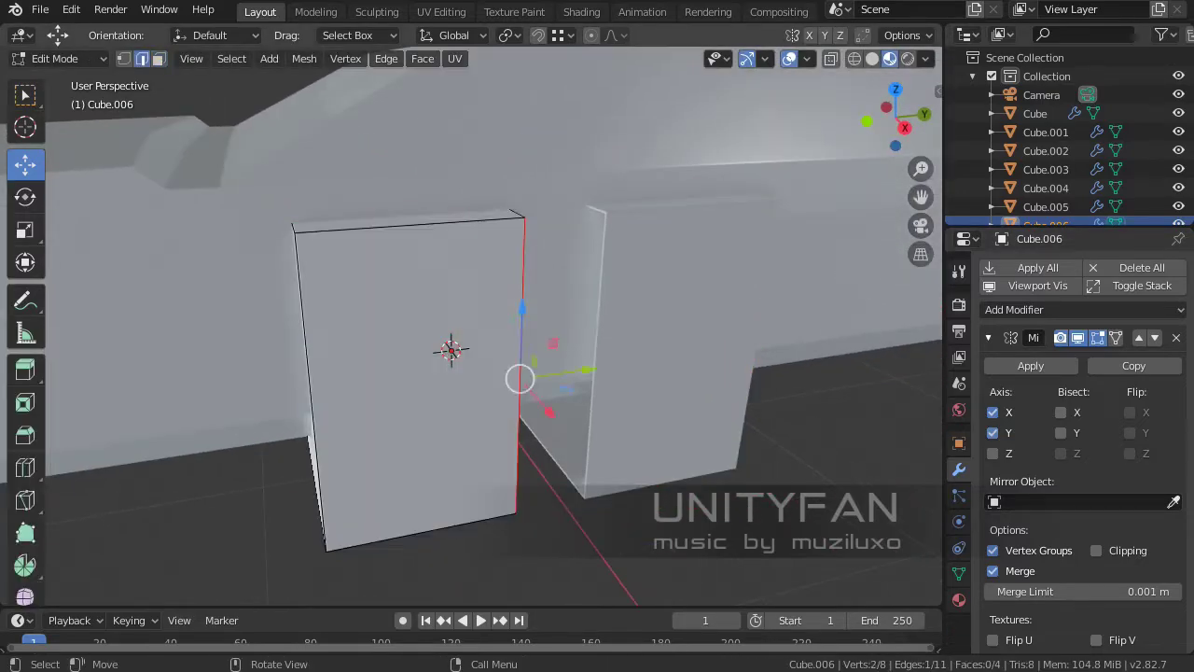
pyautogui.press('n')
pyautogui.keyDown('shift'); pyautogui.click(410, 222); pyautogui.keyUp('shift')
pyautogui.press('Return')
pyautogui.moveTo(466, 373)
pyautogui.mouseDown(button='middle')
pyautogui.moveTo(504, 374)
pyautogui.moveTo(523, 336)
pyautogui.moveTo(578, 374)
pyautogui.moveTo(634, 374)
pyautogui.moveTo(607, 355)
pyautogui.mouseUp(button='middle')
pyautogui.press('Tab')
pyautogui.scroll(-2, 447, 364)
pyautogui.press('n')
pyautogui.press('Return')
# - Select the box's top edge and corner vertices and move them into an angled shape
pyautogui.press('Tab')
pyautogui.click(336, 247)
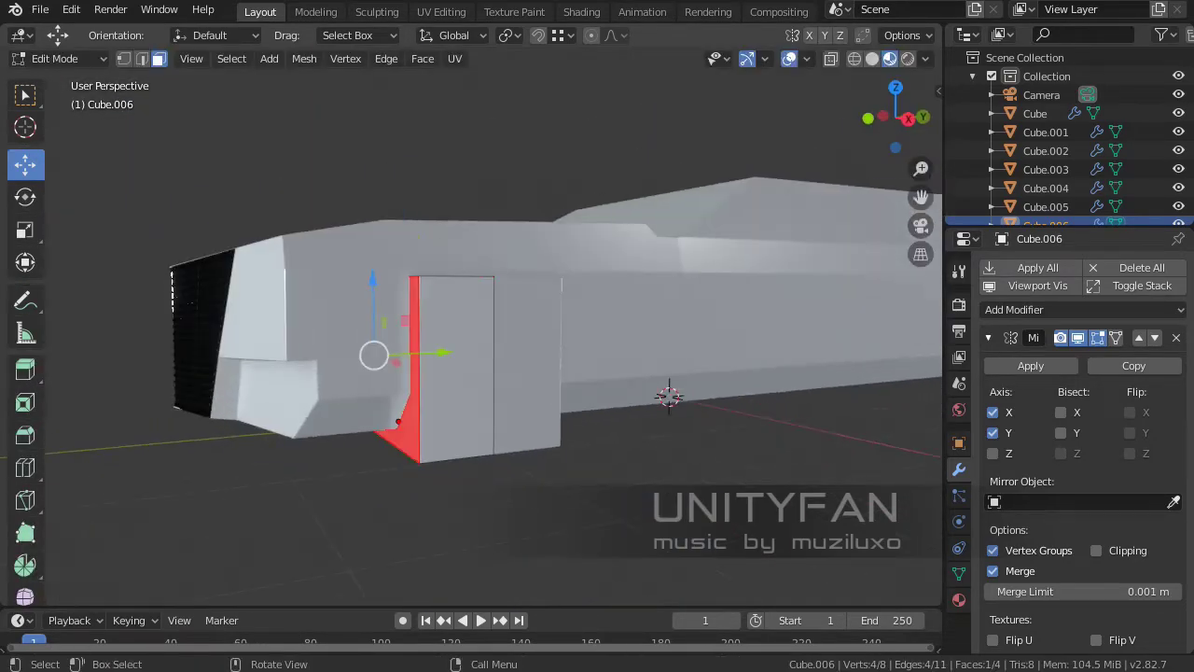
pyautogui.moveTo(485, 354); pyautogui.dragTo(504, 355, button='middle')
pyautogui.scroll(2, 485, 354)
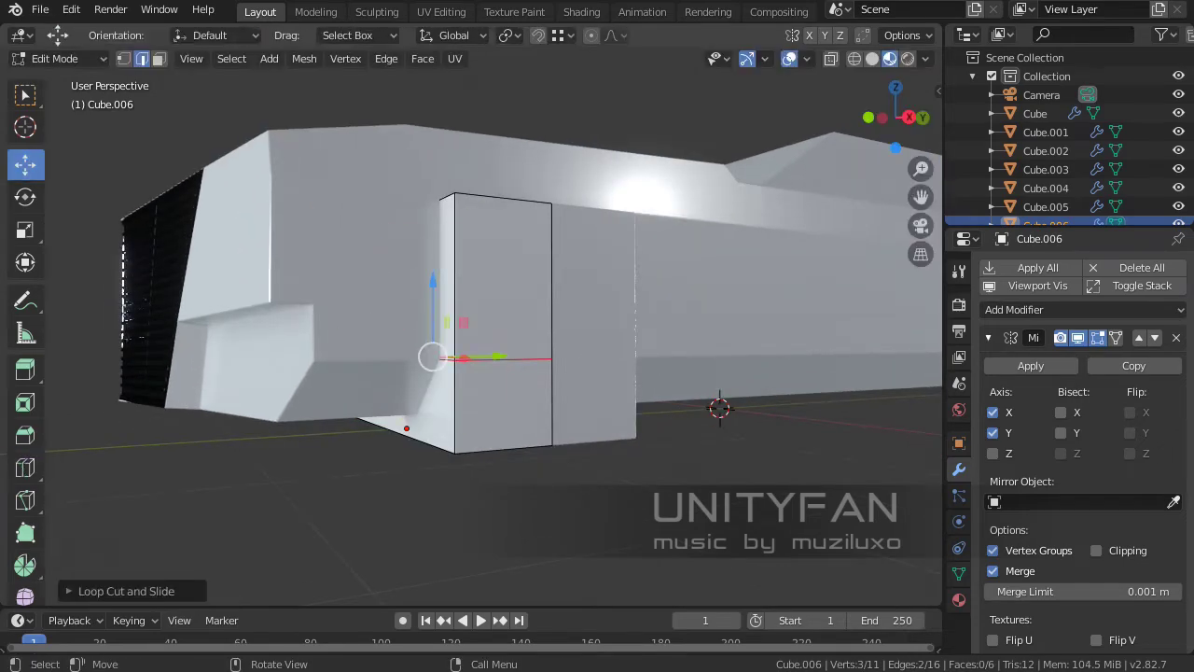
pyautogui.press('g')
pyautogui.click(420, 410)
pyautogui.moveTo(419, 411); pyautogui.dragTo(485, 373, button='middle')
pyautogui.keyDown('shift'); pyautogui.click(434, 437); pyautogui.keyUp('shift')
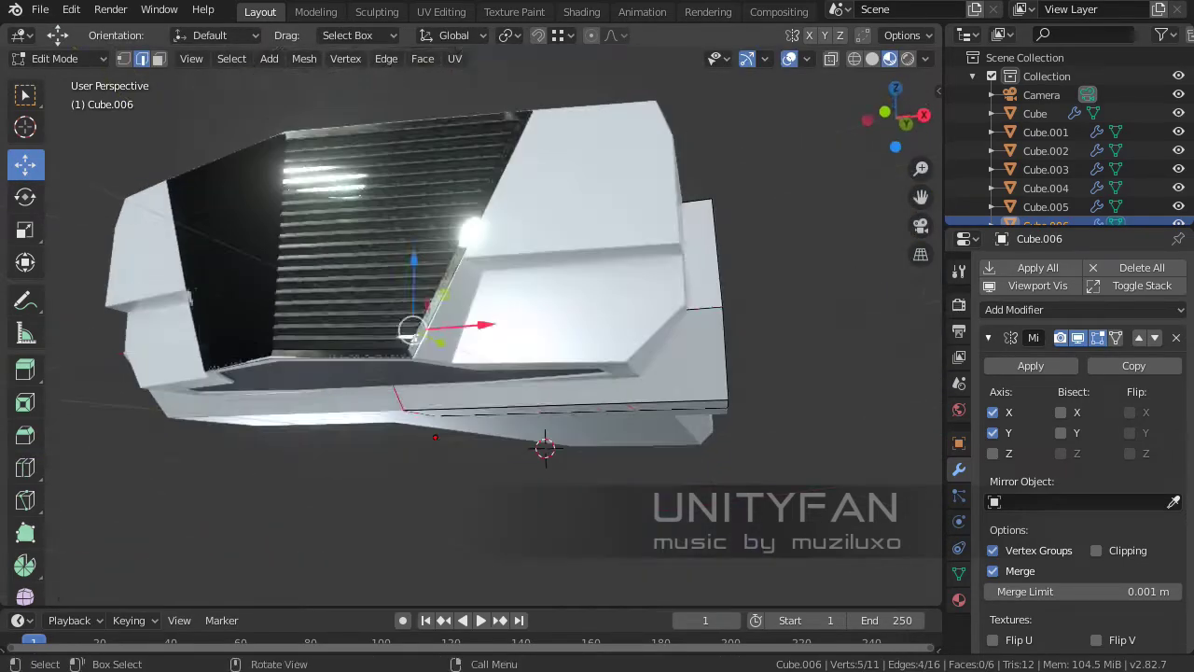
pyautogui.moveTo(560, 373)
pyautogui.mouseDown(button='middle')
pyautogui.moveTo(597, 364)
pyautogui.moveTo(578, 355)
pyautogui.moveTo(606, 373)
pyautogui.mouseUp(button='middle')
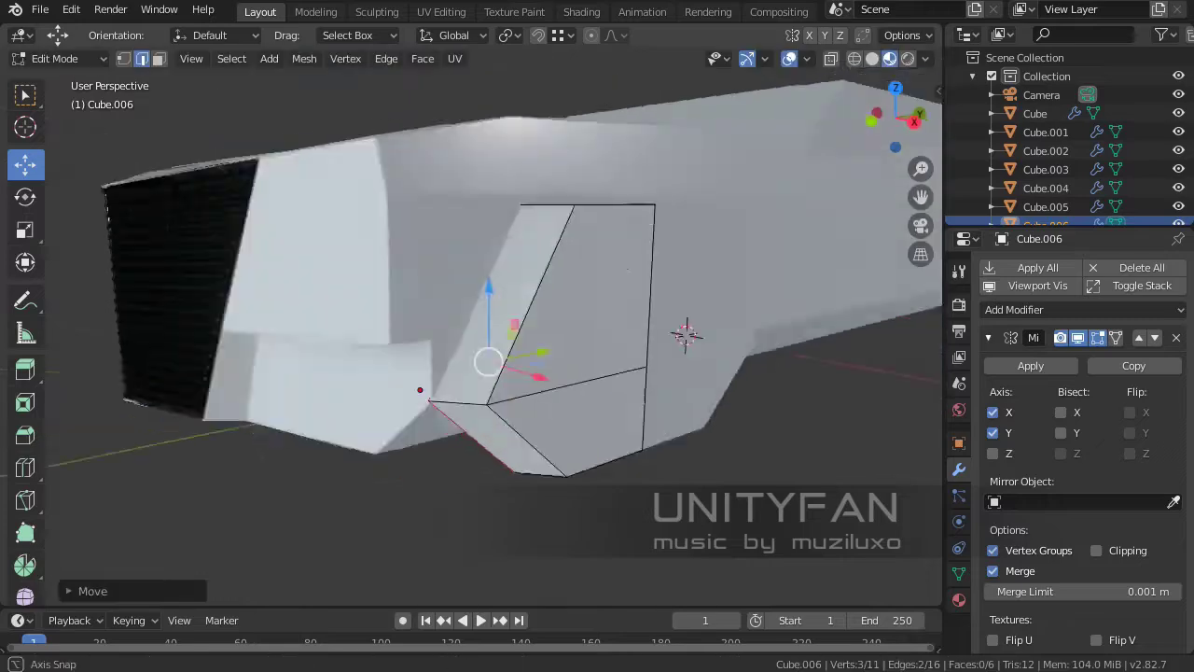
pyautogui.scroll(3, 606, 373)
pyautogui.moveTo(485, 355)
pyautogui.mouseDown(button='middle')
pyautogui.moveTo(448, 336)
pyautogui.moveTo(485, 373)
pyautogui.mouseUp(button='middle')
pyautogui.scroll(3, 448, 336)
# - Extrude the edges outward and fill new faces to close the vent shape
pyautogui.press('Tab')
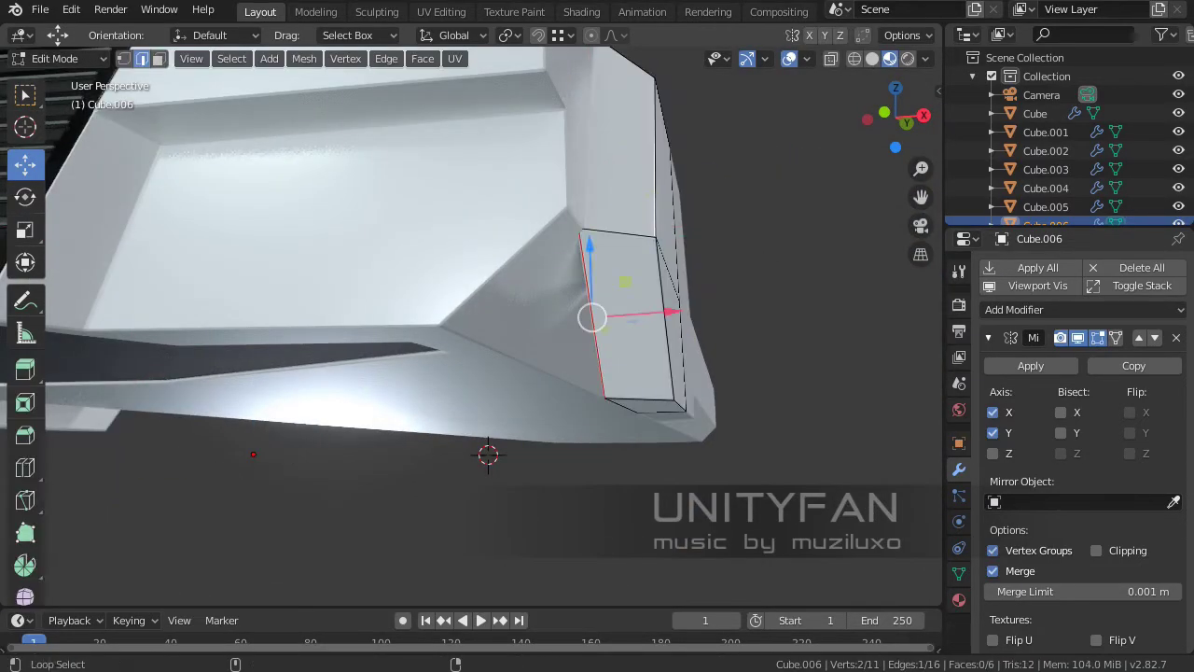
pyautogui.moveTo(466, 326)
pyautogui.mouseDown(button='middle')
pyautogui.moveTo(504, 307)
pyautogui.moveTo(438, 355)
pyautogui.moveTo(485, 336)
pyautogui.moveTo(485, 308)
pyautogui.moveTo(448, 354)
pyautogui.moveTo(504, 317)
pyautogui.moveTo(523, 355)
pyautogui.mouseUp(button='middle')
pyautogui.press('e')
pyautogui.press('f')
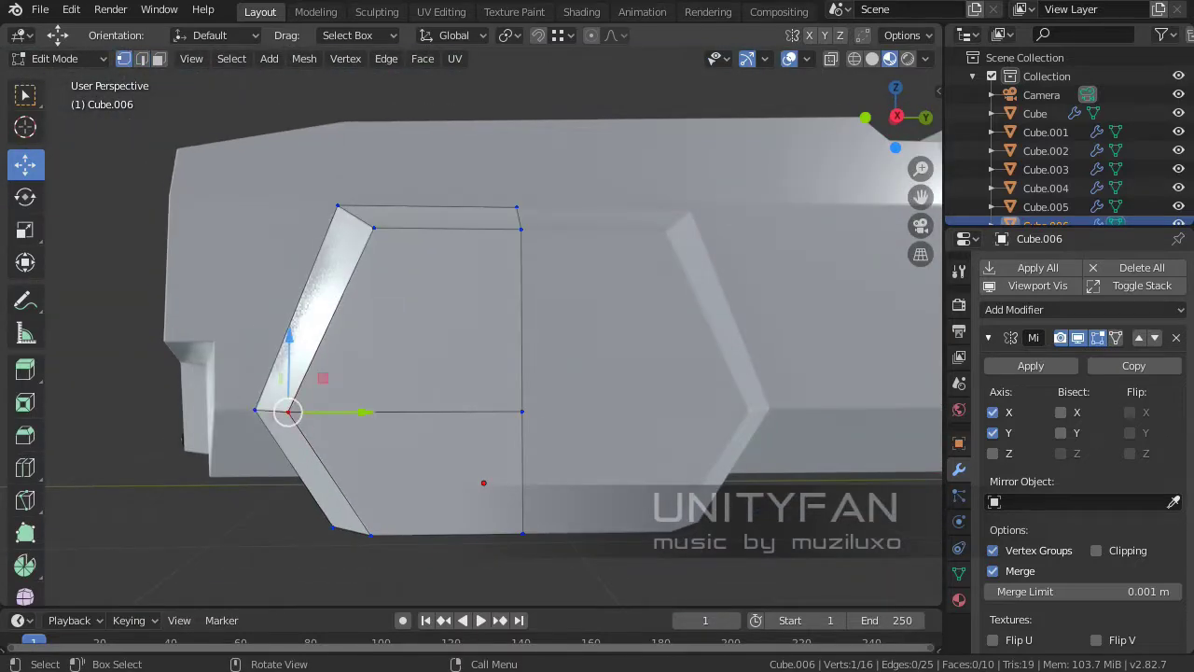
pyautogui.press('Tab')
pyautogui.moveTo(466, 327)
pyautogui.mouseDown(button='middle')
pyautogui.moveTo(504, 307)
pyautogui.moveTo(522, 335)
pyautogui.moveTo(485, 373)
pyautogui.moveTo(494, 383)
pyautogui.mouseUp(button='middle')
# - Enter Edit Mode on the car body and knife-cut the first window outline into its side
pyautogui.click(560, 279)
pyautogui.press('Tab')
pyautogui.press('k')
pyautogui.moveTo(560, 373); pyautogui.dragTo(522, 392, button='middle')
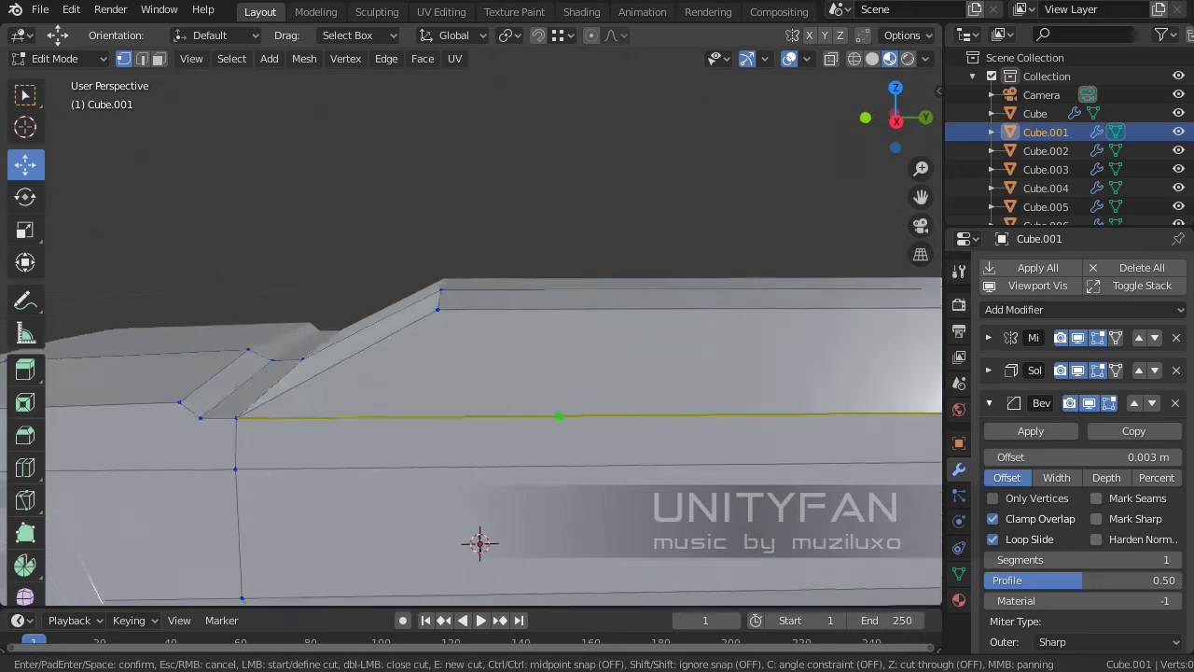
pyautogui.click(512, 380)
pyautogui.moveTo(554, 328); pyautogui.dragTo(560, 355, button='middle')
pyautogui.click(628, 427)
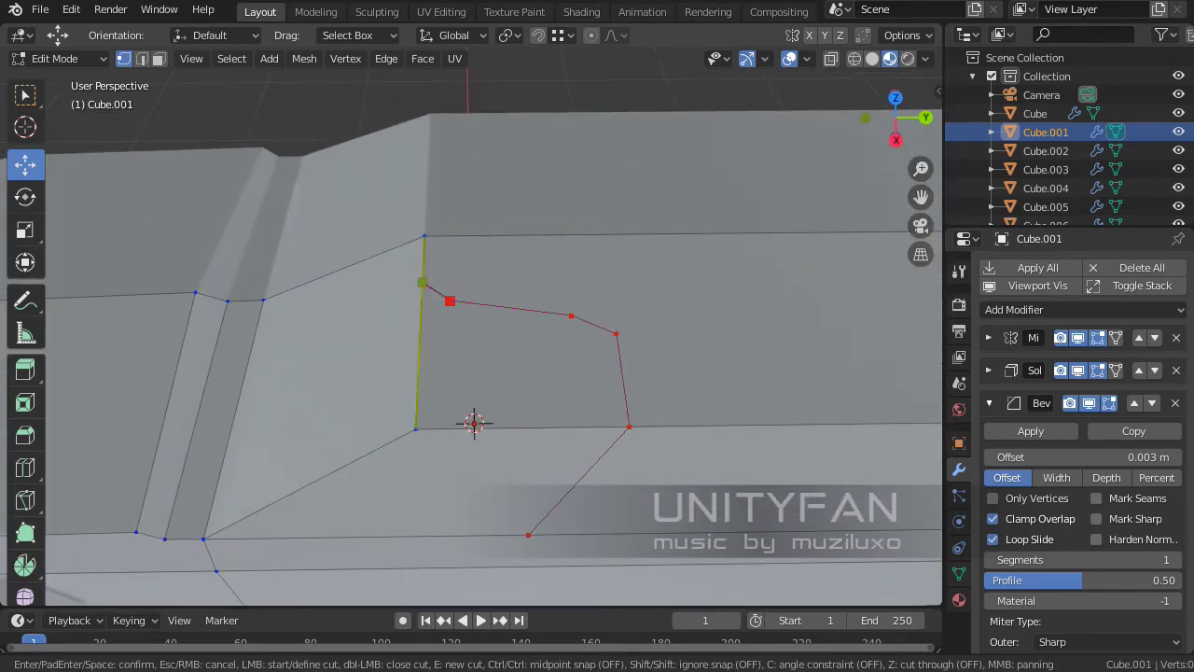
pyautogui.moveTo(474, 424)
pyautogui.mouseDown(button='middle')
pyautogui.moveTo(446, 428)
pyautogui.moveTo(400, 466)
pyautogui.mouseUp(button='middle')
pyautogui.hotkey('ctrl', 'e')
pyautogui.click(401, 138)
# - Reshape a window vertex and delete the window faces to open a hole
pyautogui.press('g')
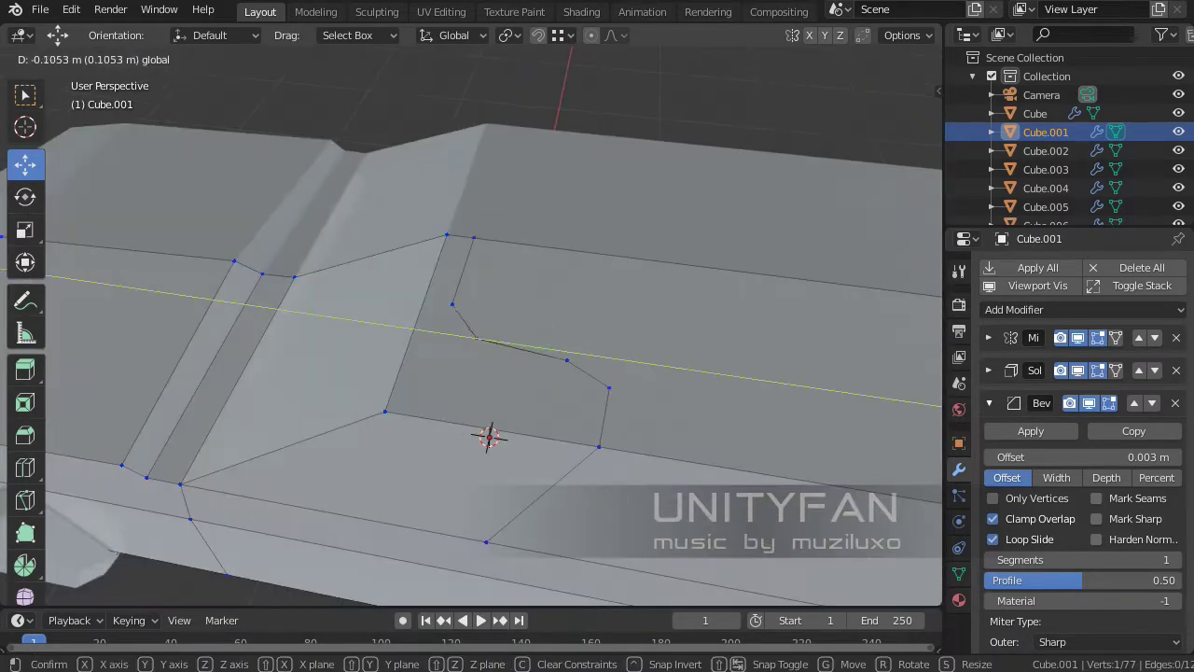
pyautogui.press('Return')
pyautogui.moveTo(489, 438); pyautogui.dragTo(494, 318, button='middle')
pyautogui.moveTo(552, 200); pyautogui.dragTo(531, 234)
pyautogui.press('x')
pyautogui.click(395, 296)
pyautogui.scroll(-5, 446, 407)
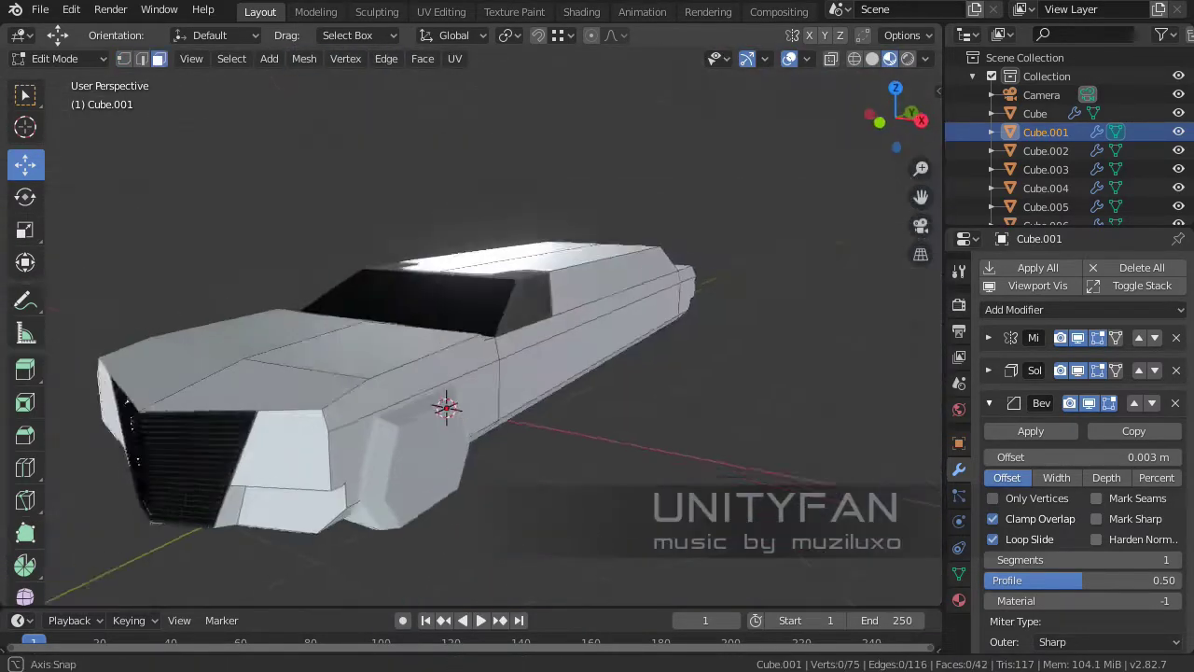
pyautogui.moveTo(446, 407)
pyautogui.mouseDown(button='middle')
pyautogui.moveTo(394, 386)
pyautogui.moveTo(288, 426)
pyautogui.moveTo(220, 423)
pyautogui.moveTo(284, 450)
pyautogui.mouseUp(button='middle')
pyautogui.scroll(3, 498, 400)
pyautogui.scroll(2, 364, 403)
# - Knife-cut a second window outline lower on the body side
pyautogui.moveTo(349, 317); pyautogui.dragTo(318, 294, button='middle')
pyautogui.click(317, 294)
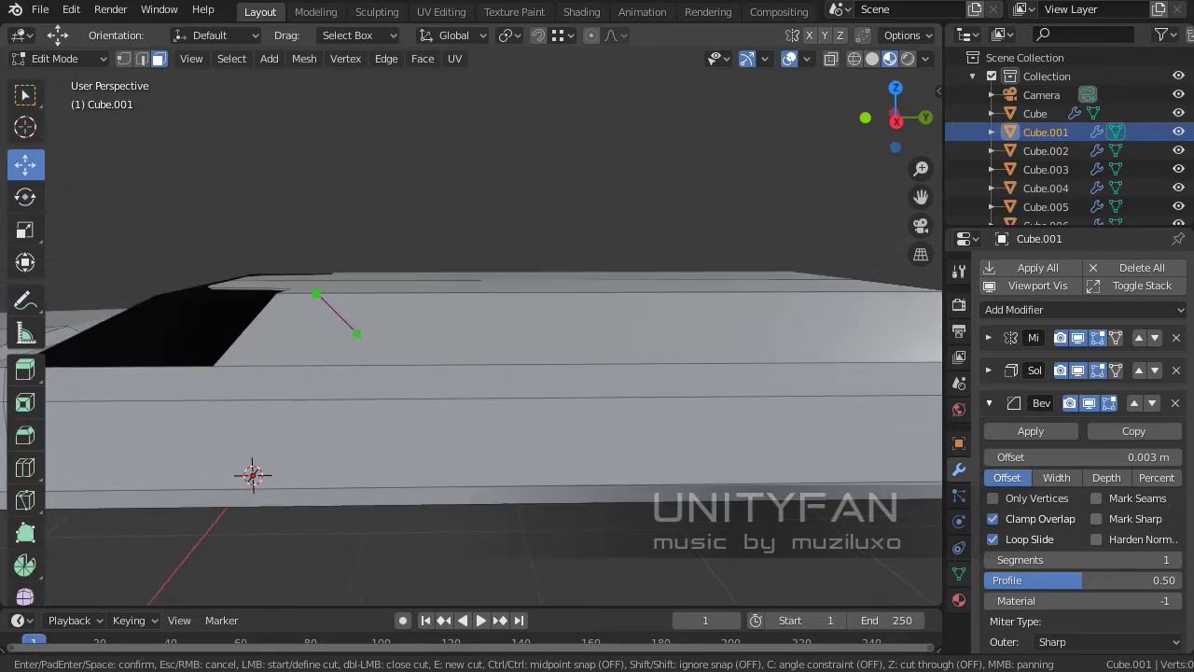
pyautogui.press('Return')
pyautogui.moveTo(525, 293); pyautogui.dragTo(211, 335, button='middle')
pyautogui.moveTo(564, 358)
pyautogui.mouseDown(button='middle')
pyautogui.moveTo(420, 392)
pyautogui.moveTo(560, 364)
pyautogui.moveTo(560, 328)
pyautogui.mouseUp(button='middle')
pyautogui.press('Return')
# - Straighten a window vertex and delete the hexagonal window face, leaving an opening
pyautogui.press('g')
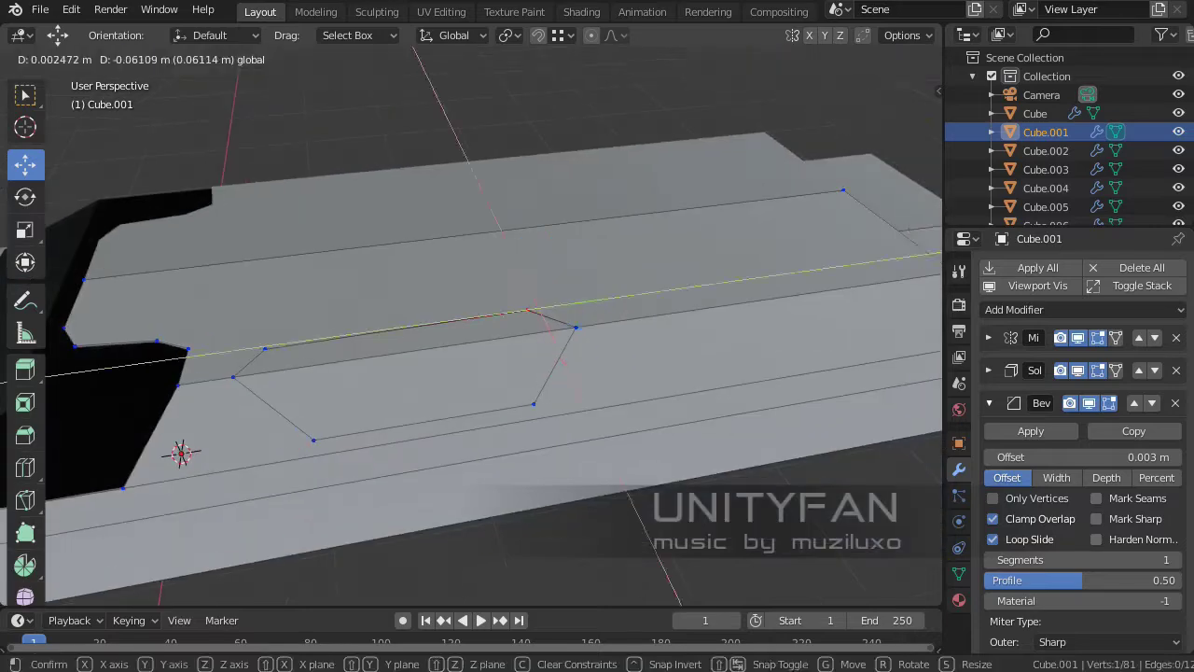
pyautogui.press('3')
pyautogui.click(404, 336)
pyautogui.press('x')
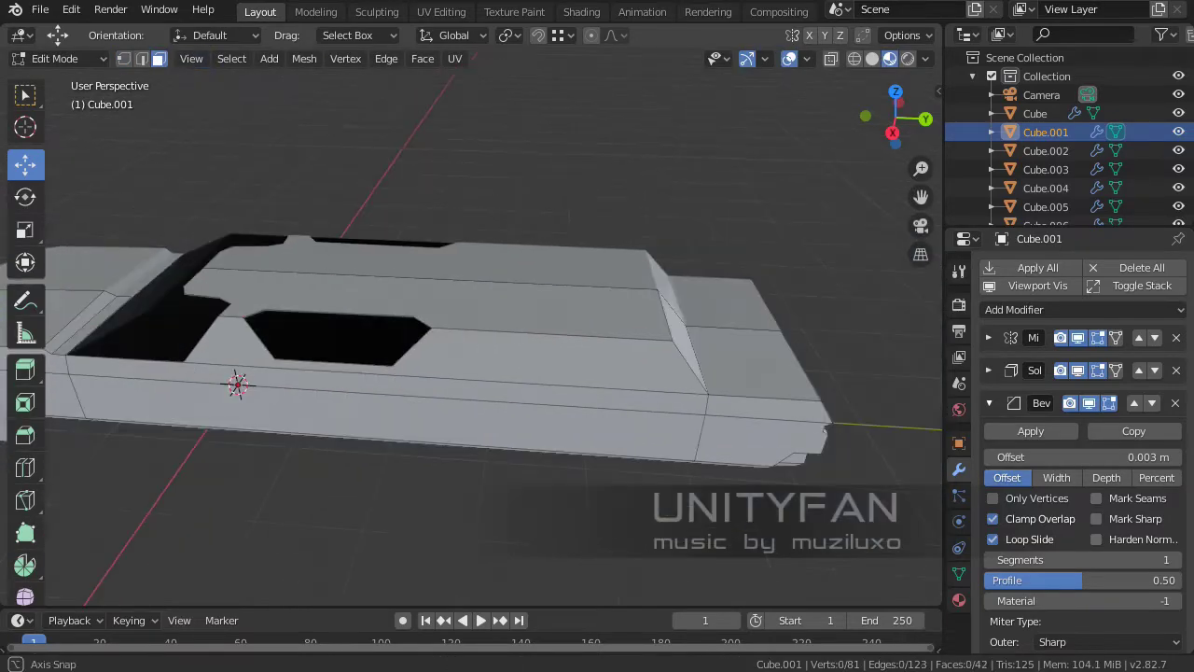
pyautogui.moveTo(466, 327)
pyautogui.mouseDown(button='middle')
pyautogui.moveTo(374, 336)
pyautogui.moveTo(420, 317)
pyautogui.mouseUp(button='middle')
pyautogui.moveTo(466, 373)
pyautogui.mouseDown(button='middle')
pyautogui.moveTo(522, 336)
pyautogui.moveTo(578, 354)
pyautogui.moveTo(560, 373)
pyautogui.mouseUp(button='middle')
# - Leave edit mode and move the duplicated side vent piece toward the rear
pyautogui.press('Tab')
pyautogui.click(266, 373)
pyautogui.click(79, 591)
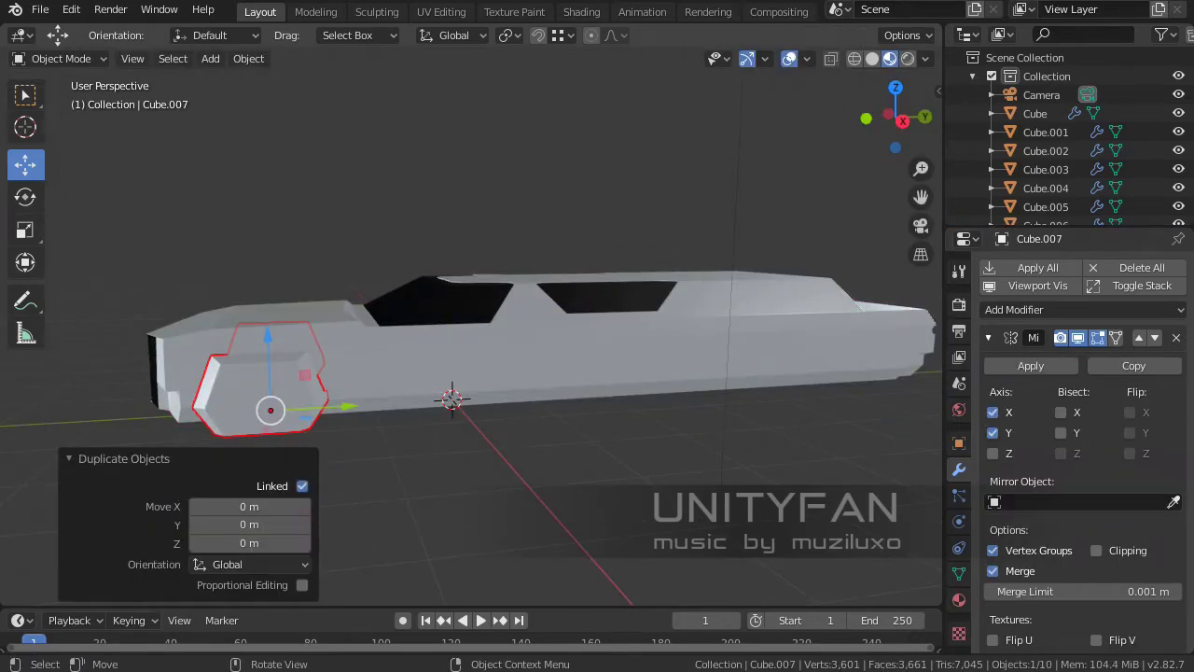
pyautogui.click(78, 590)
pyautogui.moveTo(466, 373); pyautogui.dragTo(280, 355, button='middle')
pyautogui.press('g')
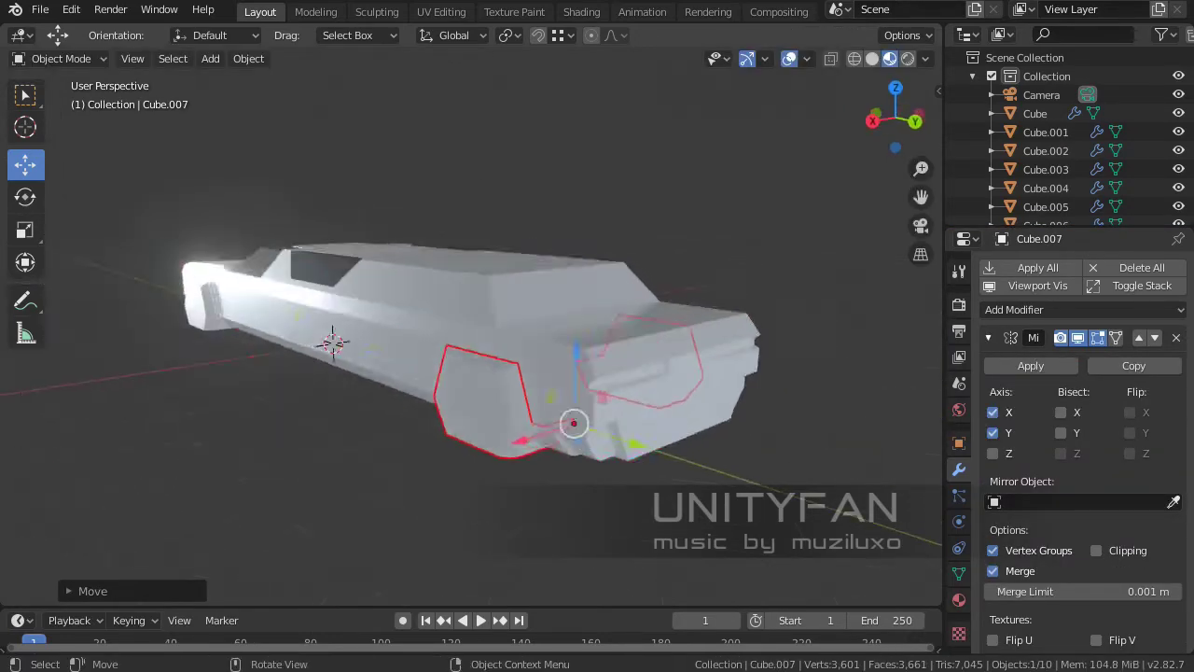
# - Inspect the car body mesh in see-through wireframe, then exit edit mode
pyautogui.click(280, 307)
pyautogui.moveTo(280, 308); pyautogui.dragTo(559, 373, button='middle')
pyautogui.press('Tab')
pyautogui.hotkey('shift', 'z')
pyautogui.press('b')
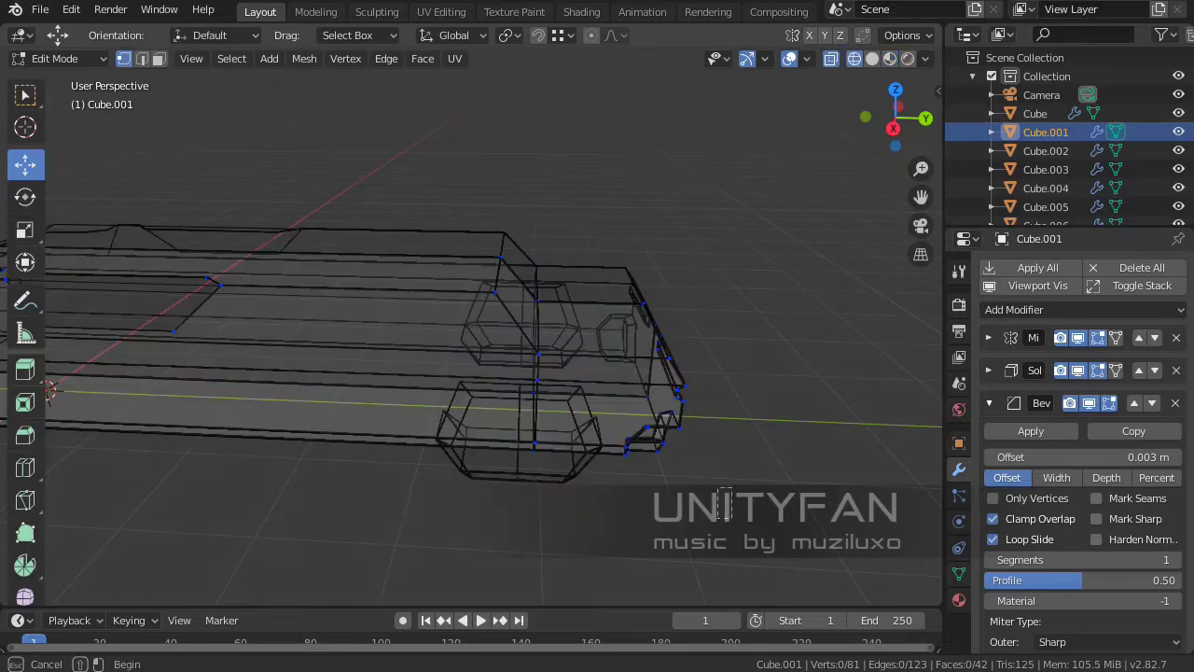
pyautogui.press('Tab')
# - Select the Cube object, move it, and select faces and vertices along the car's centre
pyautogui.click(280, 289)
pyautogui.moveTo(280, 289); pyautogui.dragTo(373, 307, button='middle')
pyautogui.press('g')
pyautogui.scroll(3, 522, 373)
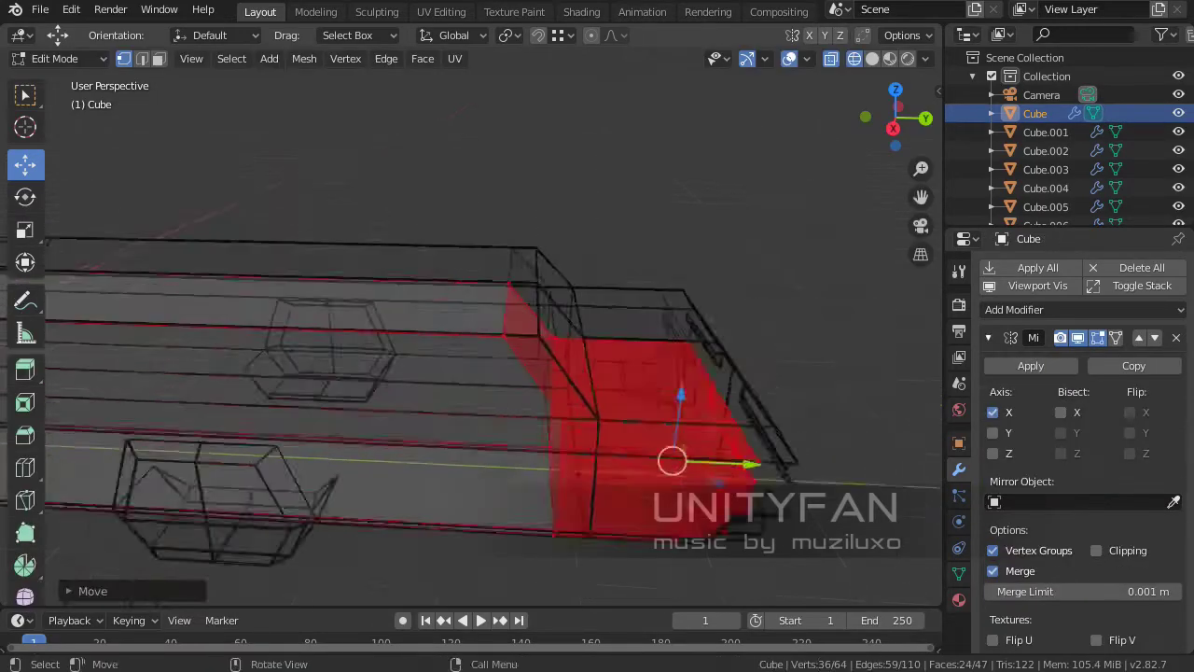
pyautogui.press('Escape')
pyautogui.scroll(-3, 522, 373)
pyautogui.press('Tab')
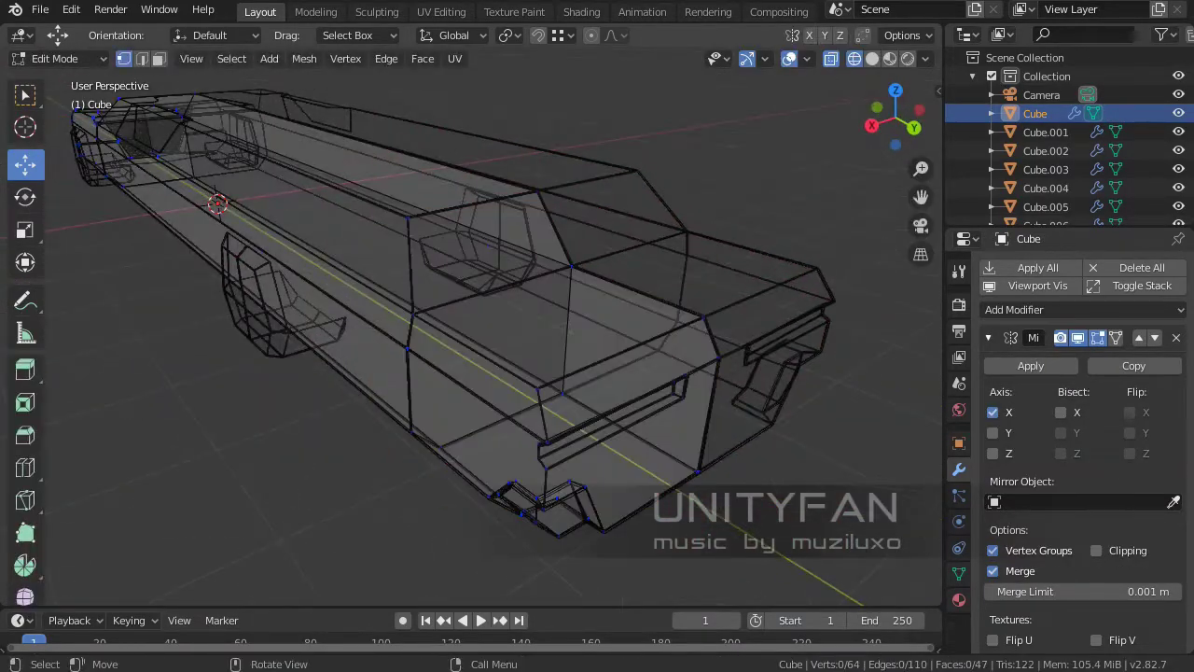
pyautogui.click(746, 426)
pyautogui.moveTo(746, 425)
pyautogui.mouseDown(button='middle')
pyautogui.moveTo(888, 441)
pyautogui.moveTo(536, 482)
pyautogui.mouseUp(button='middle')
pyautogui.moveTo(506, 187); pyautogui.dragTo(591, 573)
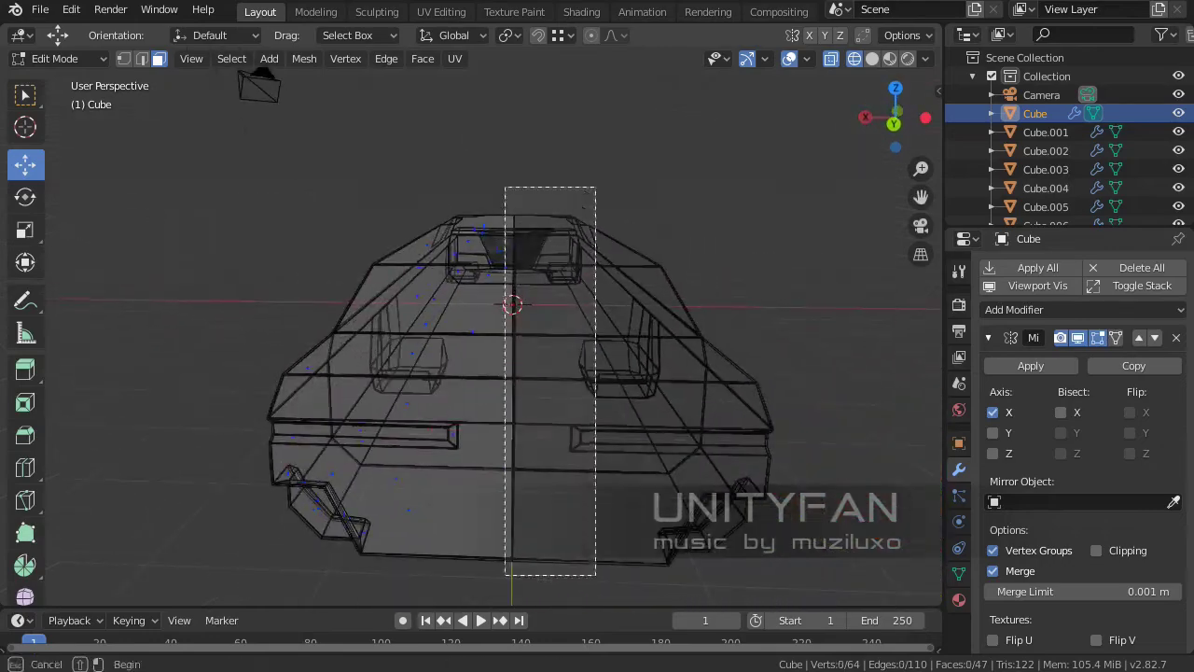
pyautogui.press('Tab')
pyautogui.moveTo(591, 572); pyautogui.dragTo(186, 299, button='middle')
# - Switch the viewport back to solid shading and open Cube.001's mesh for editing
pyautogui.hotkey('shift', 'z')
pyautogui.click(355, 364)
pyautogui.press('KP_Decimal')
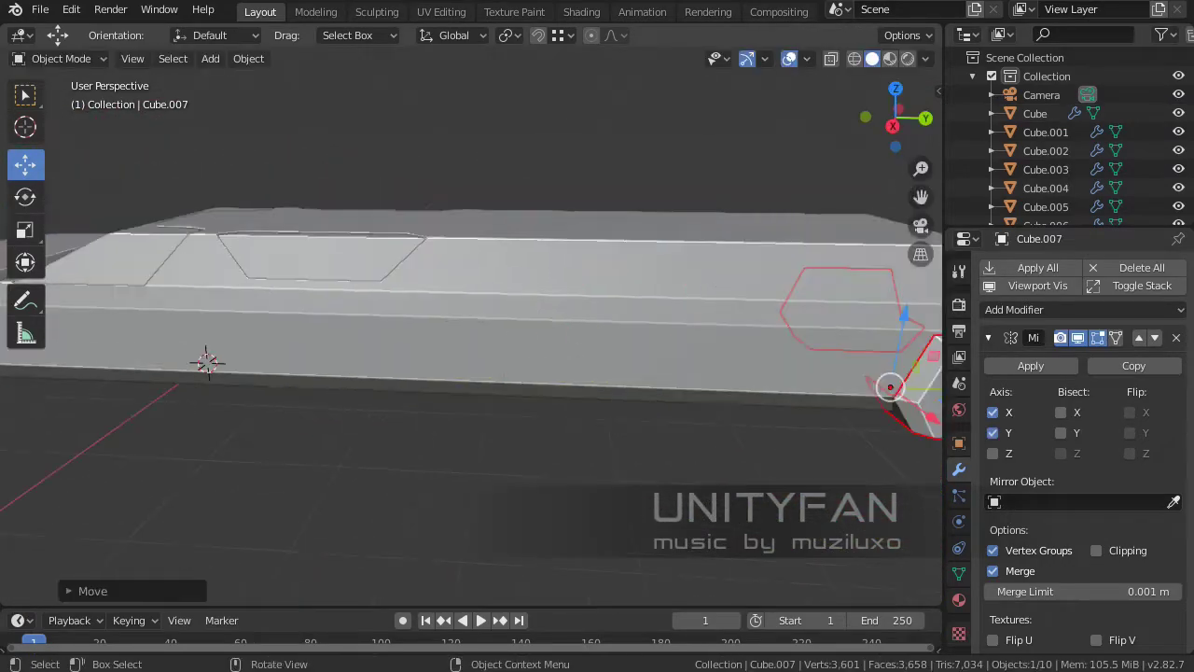
pyautogui.click(466, 280)
pyautogui.press('Tab')
# - Slide the duplicated window face along the body and select an edge of its outline
pyautogui.press('2')
pyautogui.moveTo(467, 373); pyautogui.dragTo(466, 317, button='middle')
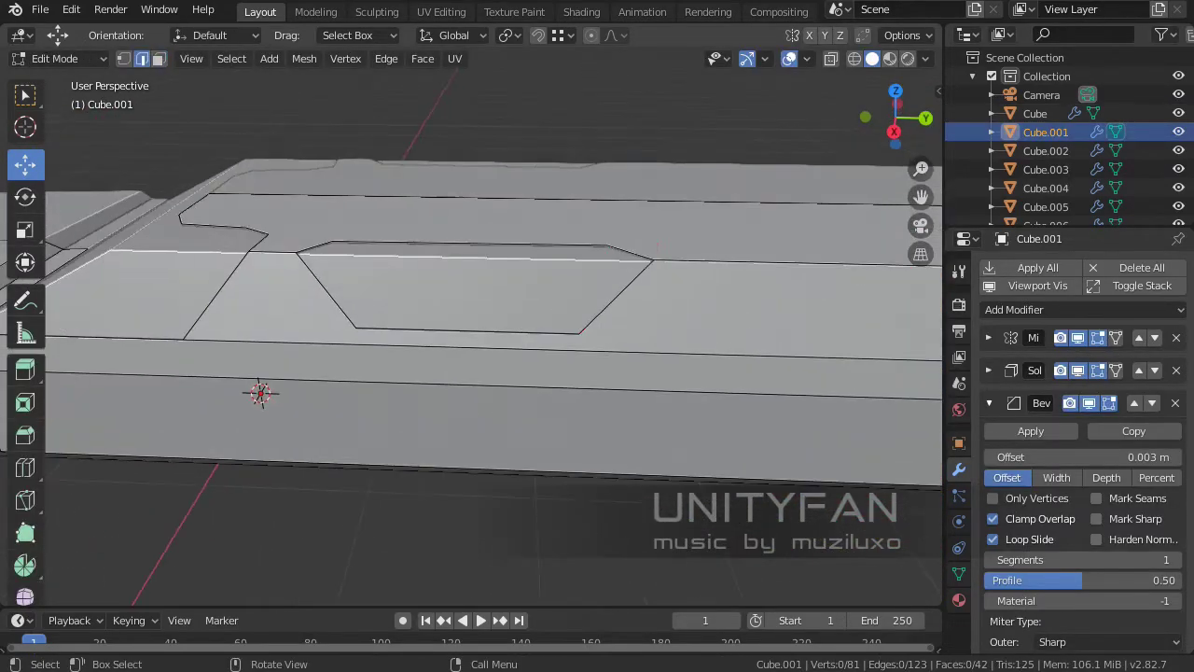
pyautogui.moveTo(467, 373); pyautogui.dragTo(373, 308, button='middle')
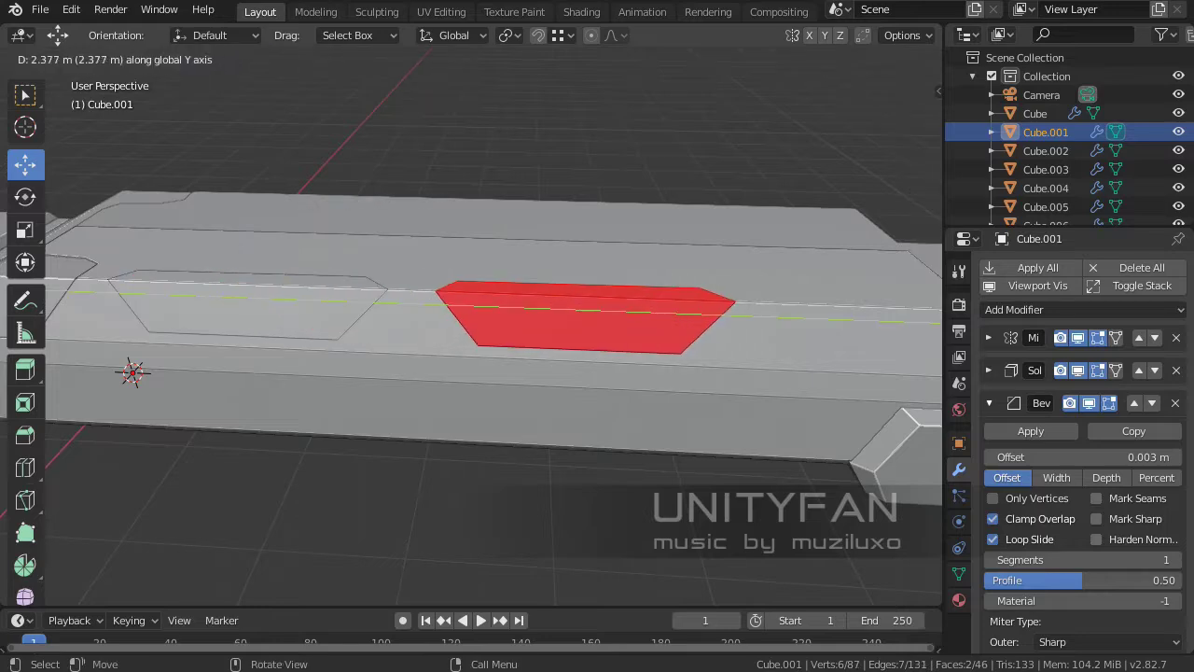
pyautogui.press('Return')
pyautogui.moveTo(467, 373); pyautogui.dragTo(429, 336, button='middle')
pyautogui.moveTo(467, 373)
pyautogui.mouseDown(button='middle')
pyautogui.moveTo(429, 317)
pyautogui.moveTo(485, 336)
pyautogui.moveTo(411, 171)
pyautogui.mouseUp(button='middle')
pyautogui.press('2')
pyautogui.click(338, 429)
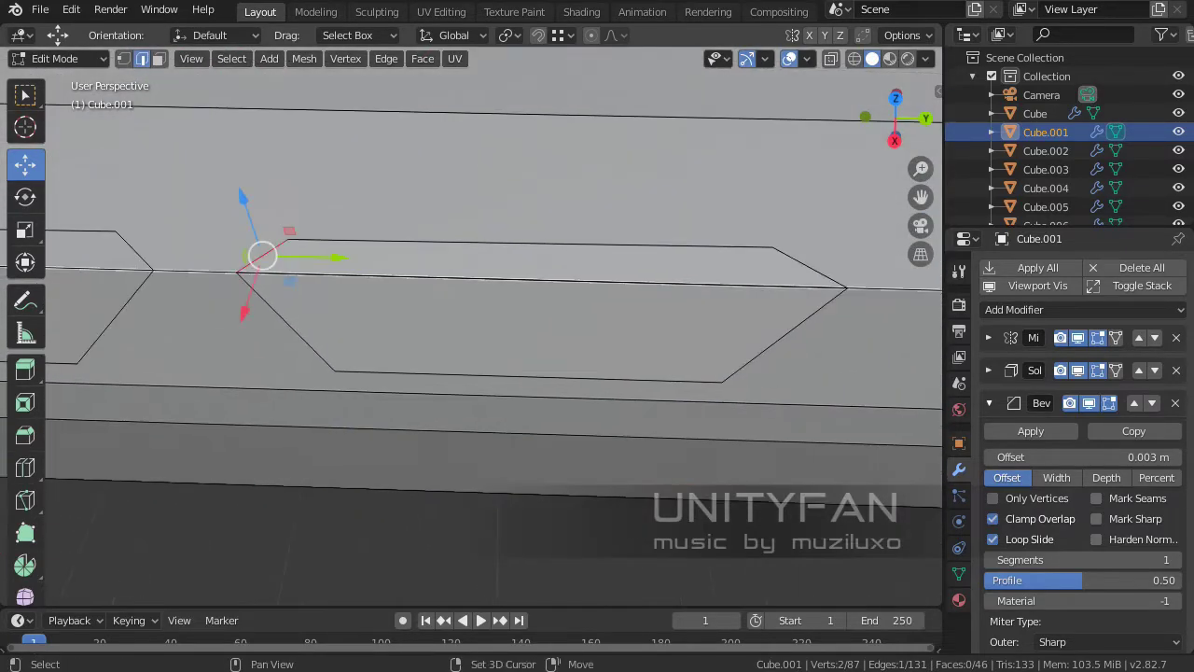
pyautogui.scroll(-3, 467, 327)
pyautogui.scroll(3, 466, 327)
# - Knife-cut the second window's outline into the side panel along the bevel
pyautogui.press('k')
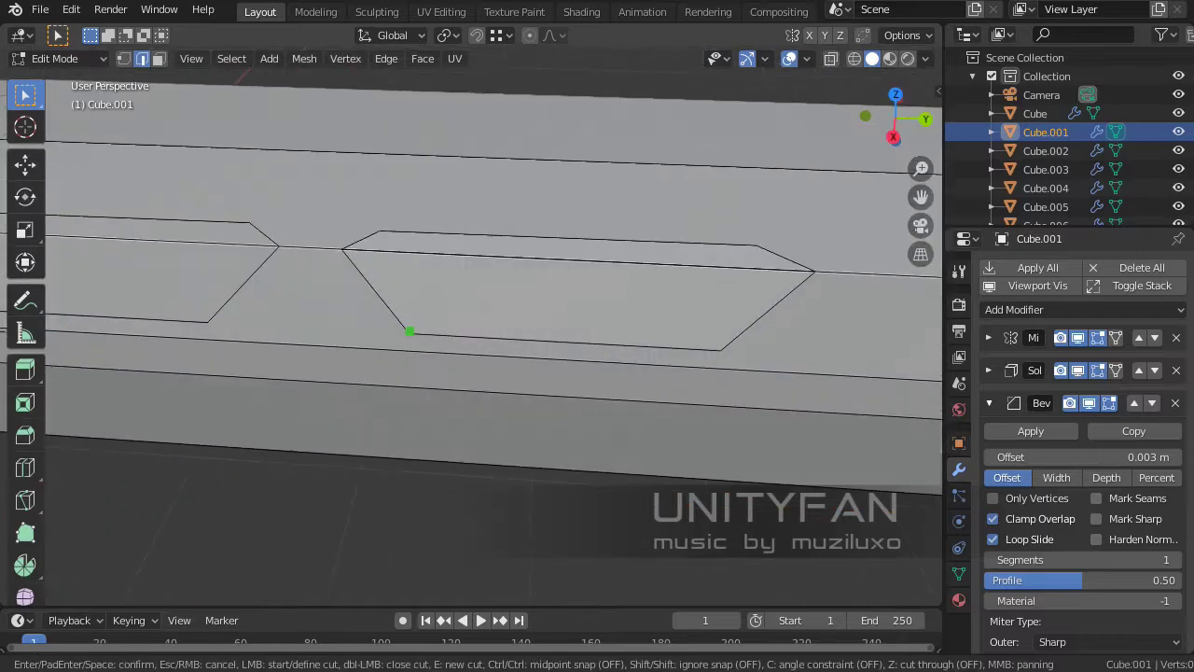
pyautogui.moveTo(287, 227); pyautogui.dragTo(234, 197, button='middle')
pyautogui.click(234, 196)
pyautogui.click(663, 338)
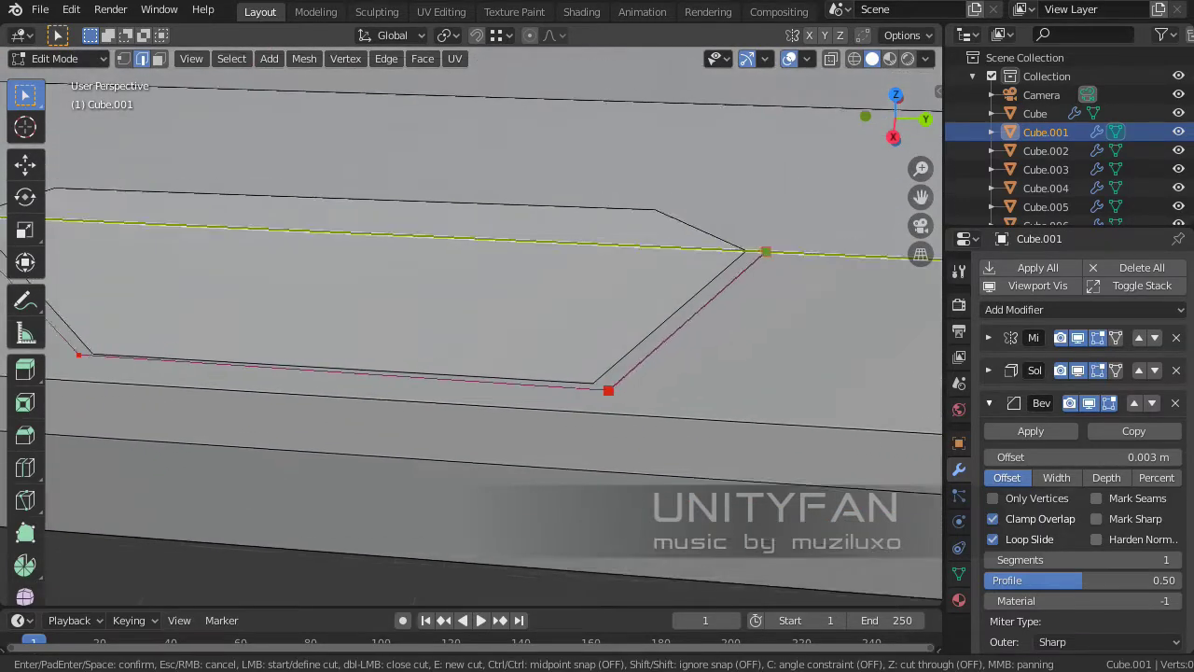
pyautogui.click(765, 251)
pyautogui.moveTo(447, 279)
pyautogui.mouseDown(button='middle')
pyautogui.moveTo(315, 342)
pyautogui.moveTo(292, 253)
pyautogui.moveTo(262, 233)
pyautogui.mouseUp(button='middle')
pyautogui.press('Return')
# - Move the cut's corner vertex to line up the second window outline
pyautogui.click(292, 253)
pyautogui.moveTo(262, 232); pyautogui.dragTo(264, 233)
pyautogui.moveTo(467, 327)
pyautogui.mouseDown(button='middle')
pyautogui.moveTo(438, 307)
pyautogui.moveTo(522, 271)
pyautogui.mouseUp(button='middle')
pyautogui.press('g')
pyautogui.press('Return')
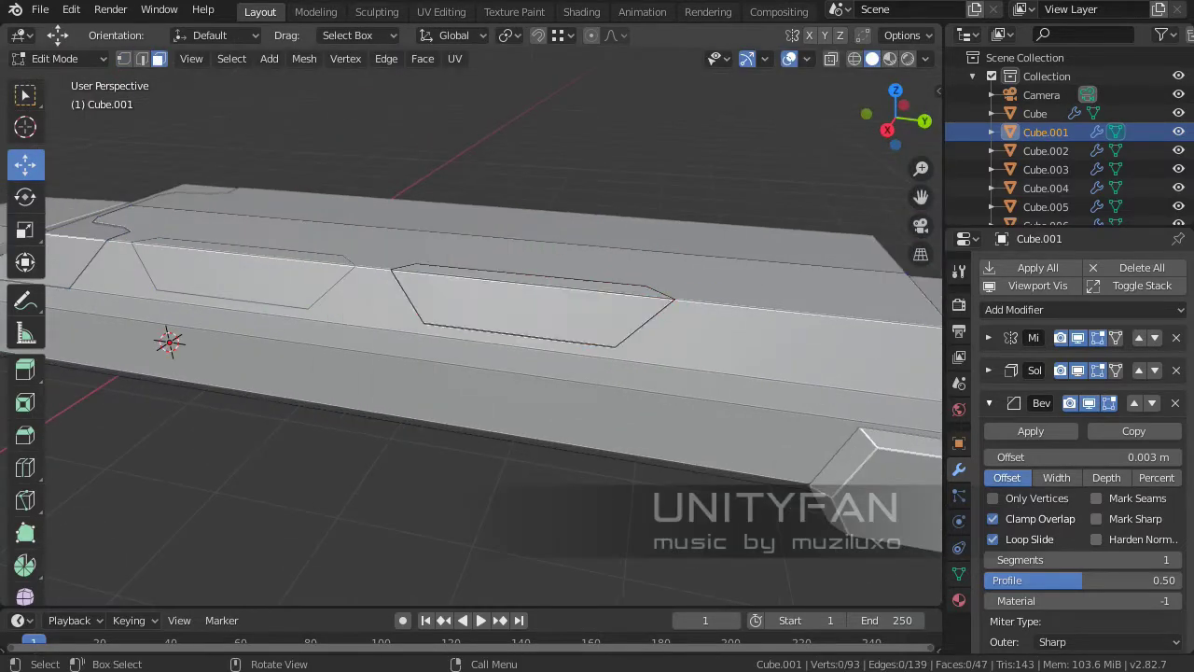
# - Delete the selected window faces to open the holes and view the whole car
pyautogui.click(415, 280)
pyautogui.scroll(-5, 471, 335)
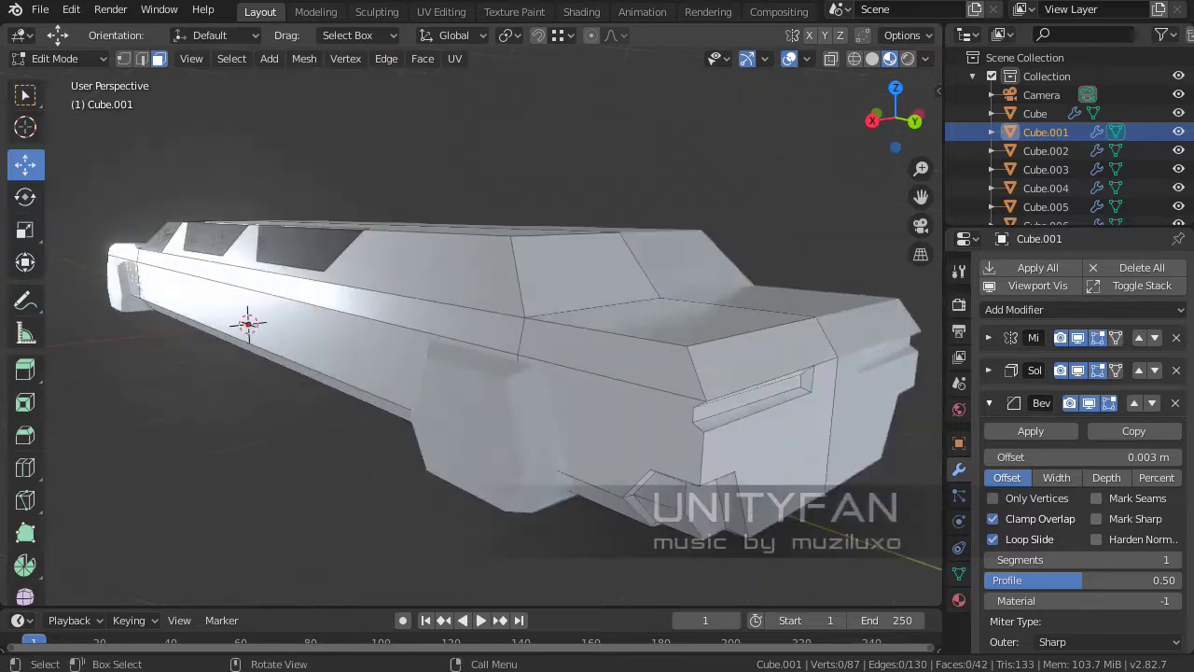
pyautogui.moveTo(471, 336)
pyautogui.mouseDown(button='middle')
pyautogui.moveTo(522, 317)
pyautogui.moveTo(392, 308)
pyautogui.moveTo(420, 336)
pyautogui.moveTo(401, 317)
pyautogui.moveTo(429, 317)
pyautogui.moveTo(410, 308)
pyautogui.mouseUp(button='middle')
pyautogui.press('Tab')
pyautogui.press('Tab')
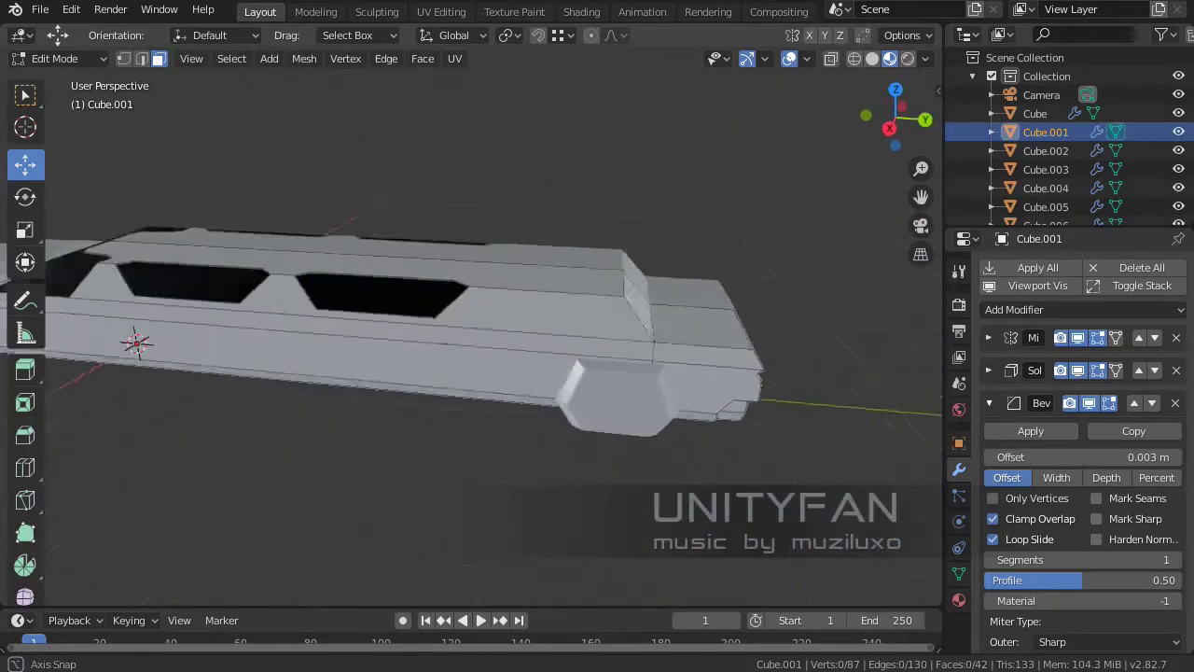
pyautogui.scroll(3, 466, 326)
# - Knife-cut a vertical seam down the body side
pyautogui.click(487, 280)
pyautogui.moveTo(487, 312)
pyautogui.mouseDown(button='middle')
pyautogui.moveTo(541, 280)
pyautogui.moveTo(494, 447)
pyautogui.mouseUp(button='middle')
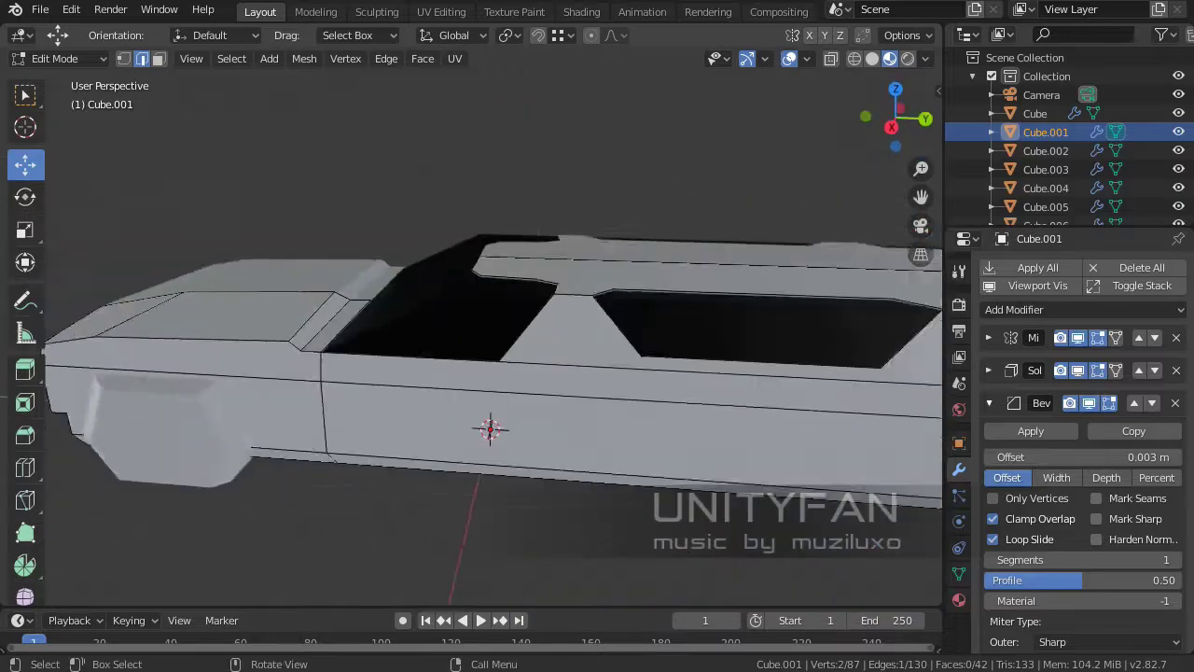
pyautogui.press('k')
pyautogui.click(533, 267)
pyautogui.moveTo(525, 360); pyautogui.dragTo(489, 330, button='middle')
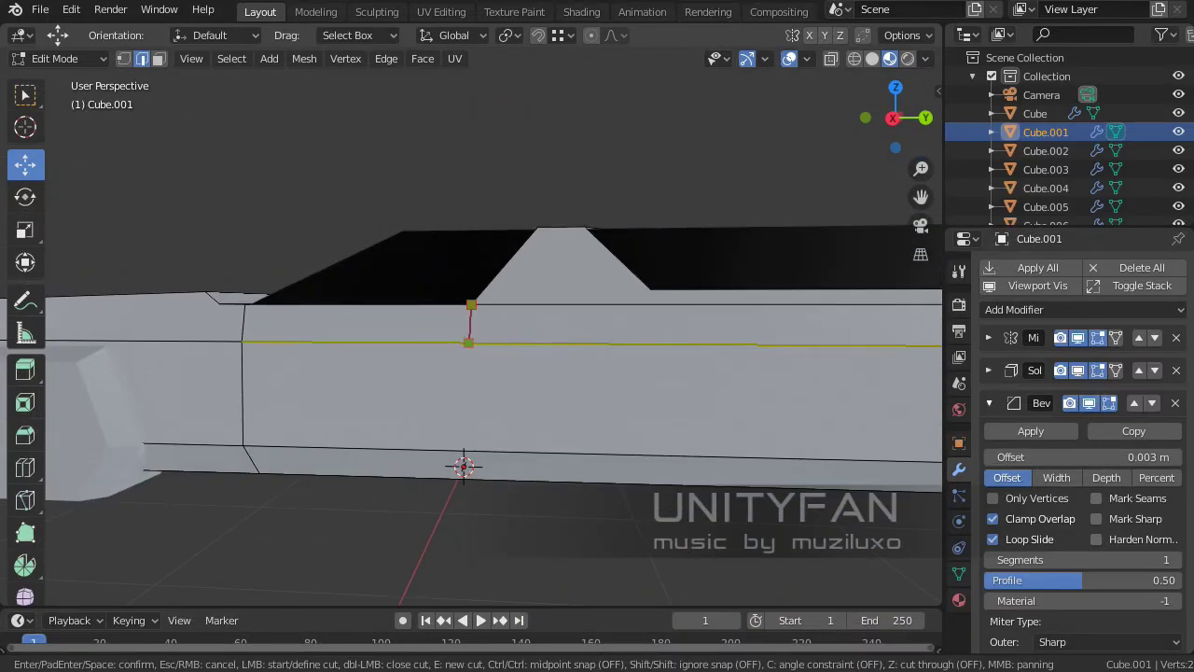
pyautogui.moveTo(466, 466); pyautogui.dragTo(470, 373, button='middle')
pyautogui.press('Return')
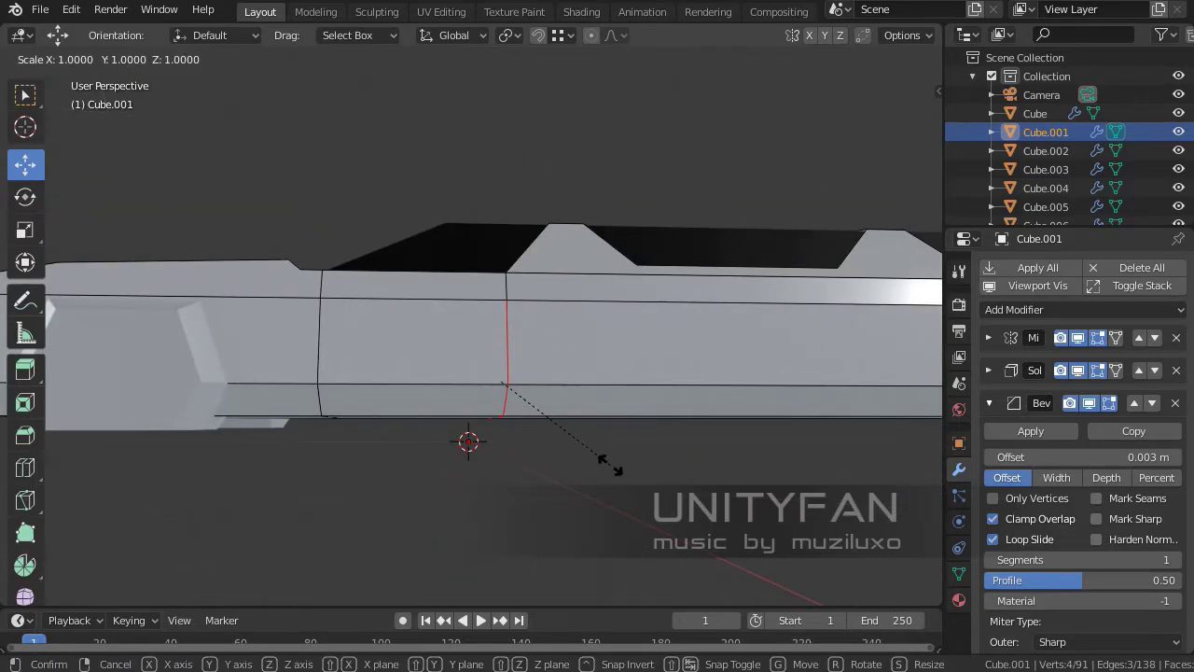
pyautogui.press('Escape')
# - Cut a seam running from the window along the body side
pyautogui.moveTo(611, 465)
pyautogui.mouseDown(button='middle')
pyautogui.moveTo(373, 373)
pyautogui.moveTo(485, 354)
pyautogui.moveTo(345, 420)
pyautogui.mouseUp(button='middle')
pyautogui.press('Return')
pyautogui.moveTo(409, 374); pyautogui.dragTo(410, 345, button='middle')
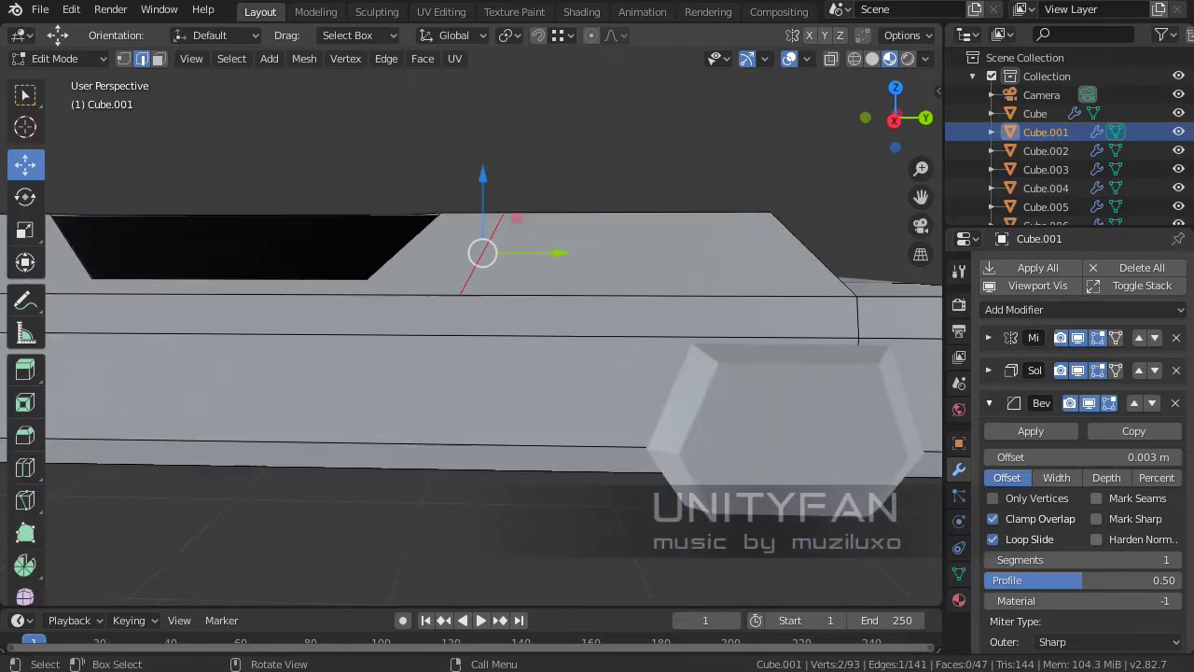
pyautogui.scroll(-2, 516, 217)
pyautogui.press('Return')
pyautogui.scroll(-5, 516, 217)
pyautogui.moveTo(516, 218); pyautogui.dragTo(560, 224, button='middle')
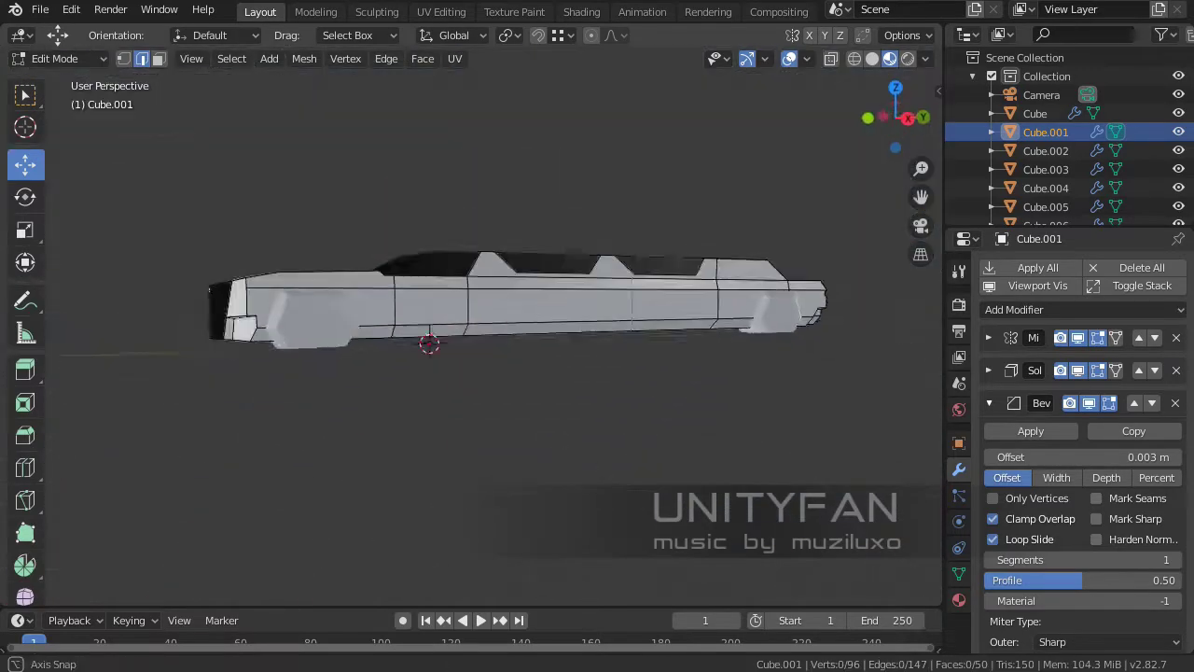
pyautogui.scroll(4, 521, 291)
# - Knife-cut another seam and scale its vertices into line
pyautogui.press('k')
pyautogui.moveTo(504, 318)
pyautogui.mouseDown(button='middle')
pyautogui.moveTo(521, 291)
pyautogui.moveTo(513, 392)
pyautogui.mouseUp(button='middle')
pyautogui.keyDown('ctrl'); pyautogui.click(559, 352); pyautogui.keyUp('ctrl')
pyautogui.press('s')
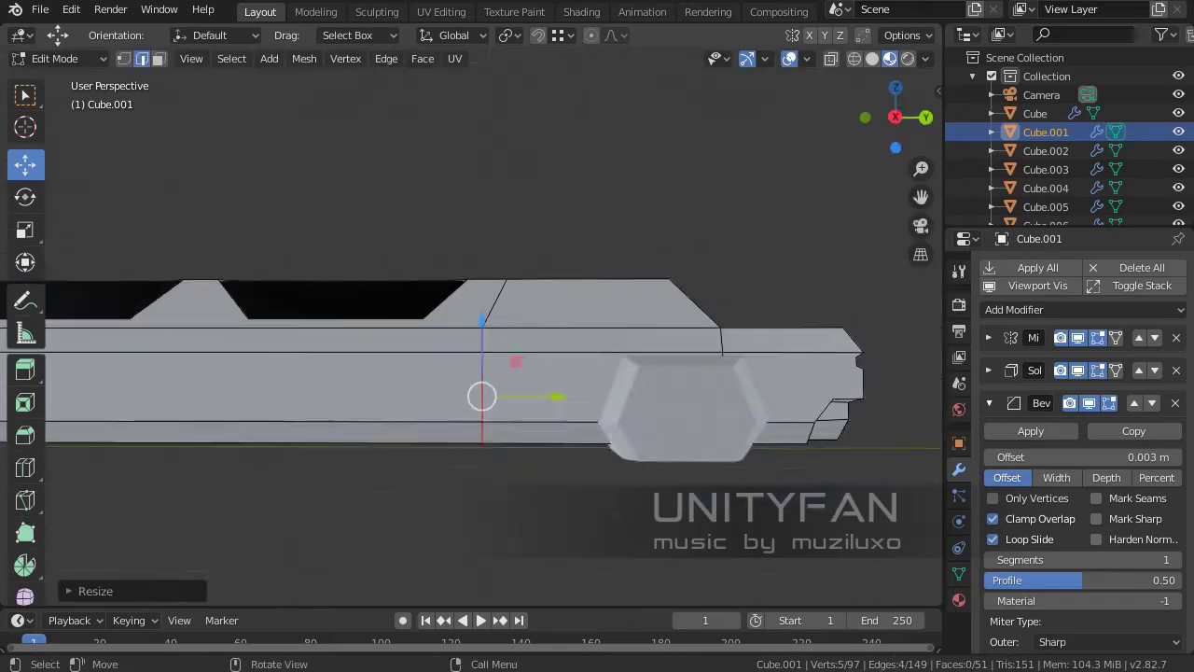
pyautogui.scroll(2, 471, 280)
pyautogui.moveTo(471, 280); pyautogui.dragTo(485, 242, button='middle')
pyautogui.press('w')
# - Knife-cut a seam across the lower body, then clear the selection
pyautogui.hotkey('alt', 'a')
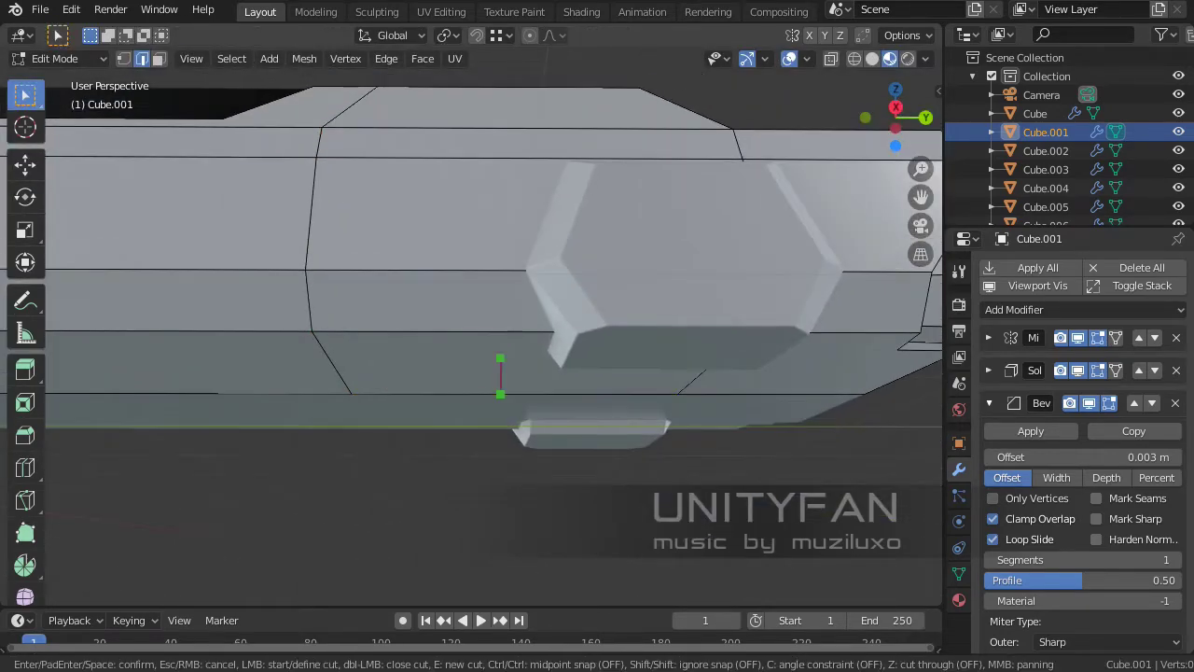
pyautogui.moveTo(502, 331)
pyautogui.mouseDown(button='middle')
pyautogui.moveTo(475, 400)
pyautogui.moveTo(504, 448)
pyautogui.moveTo(500, 503)
pyautogui.moveTo(645, 480)
pyautogui.mouseUp(button='middle')
pyautogui.scroll(-5, 471, 354)
pyautogui.hotkey('alt', 'a')
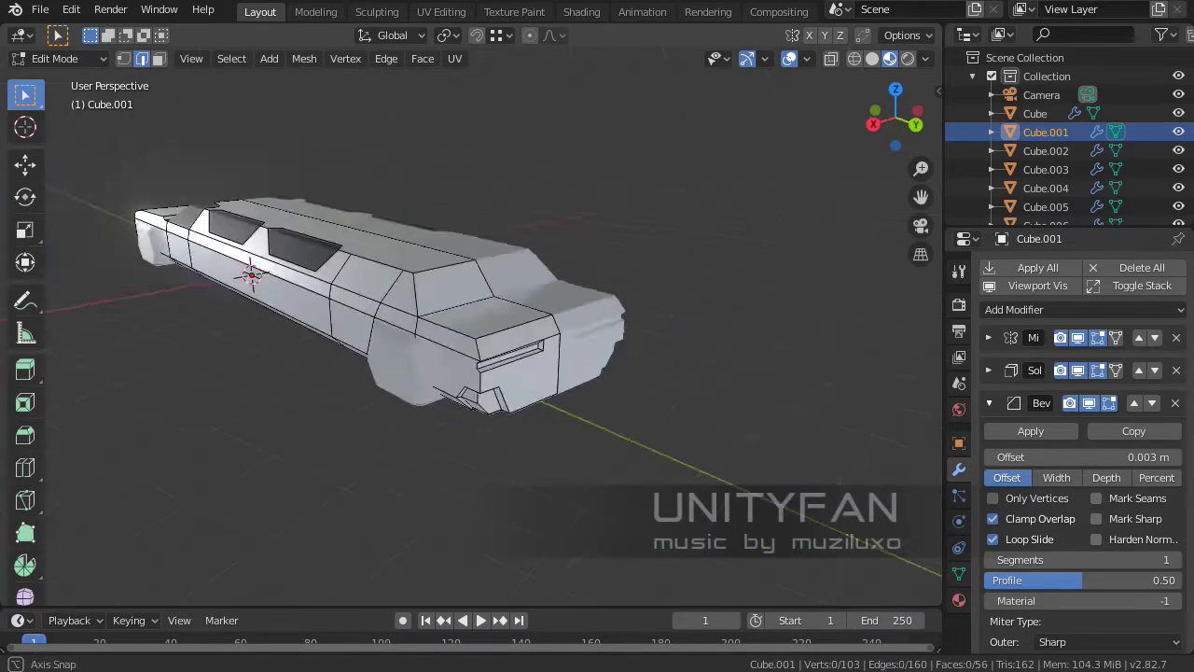
pyautogui.scroll(2, 471, 355)
pyautogui.scroll(2, 471, 355)
pyautogui.scroll(1, 471, 354)
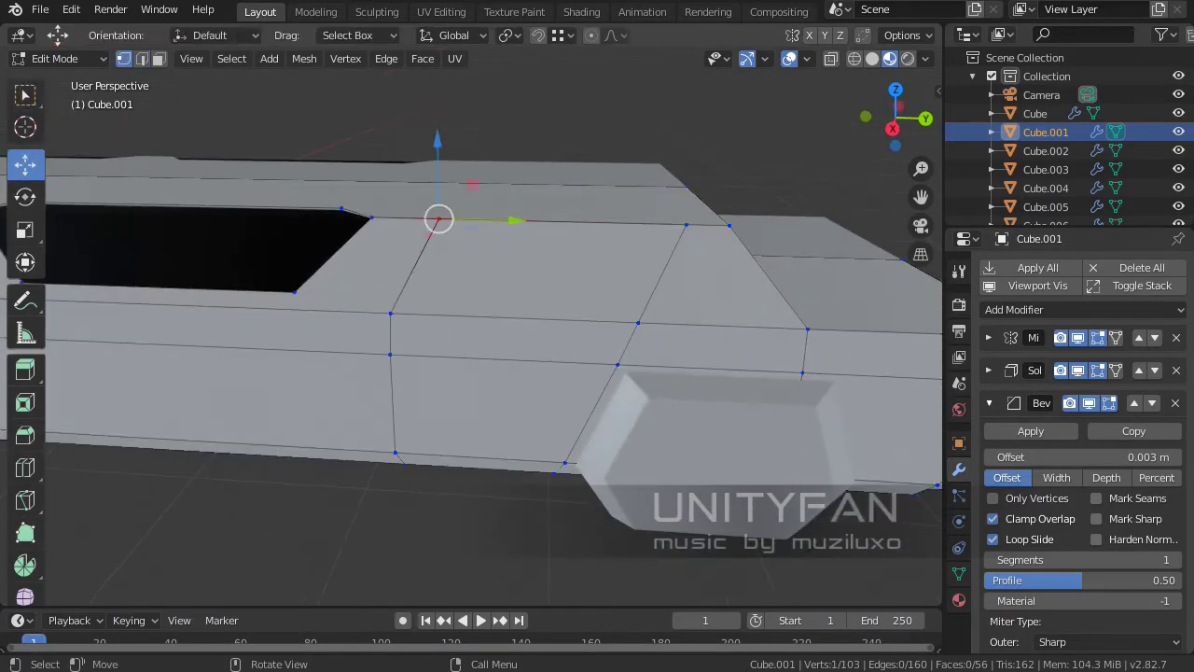
pyautogui.scroll(-2, 471, 355)
# - Move the diagonal seam edge into place
pyautogui.moveTo(458, 261)
pyautogui.mouseDown(button='middle')
pyautogui.moveTo(495, 413)
pyautogui.moveTo(397, 261)
pyautogui.moveTo(280, 233)
pyautogui.mouseUp(button='middle')
pyautogui.scroll(2, 441, 263)
pyautogui.press('g')
pyautogui.click(186, 224)
pyautogui.hotkey('alt', 'a')
pyautogui.moveTo(186, 224); pyautogui.dragTo(109, 213, button='middle')
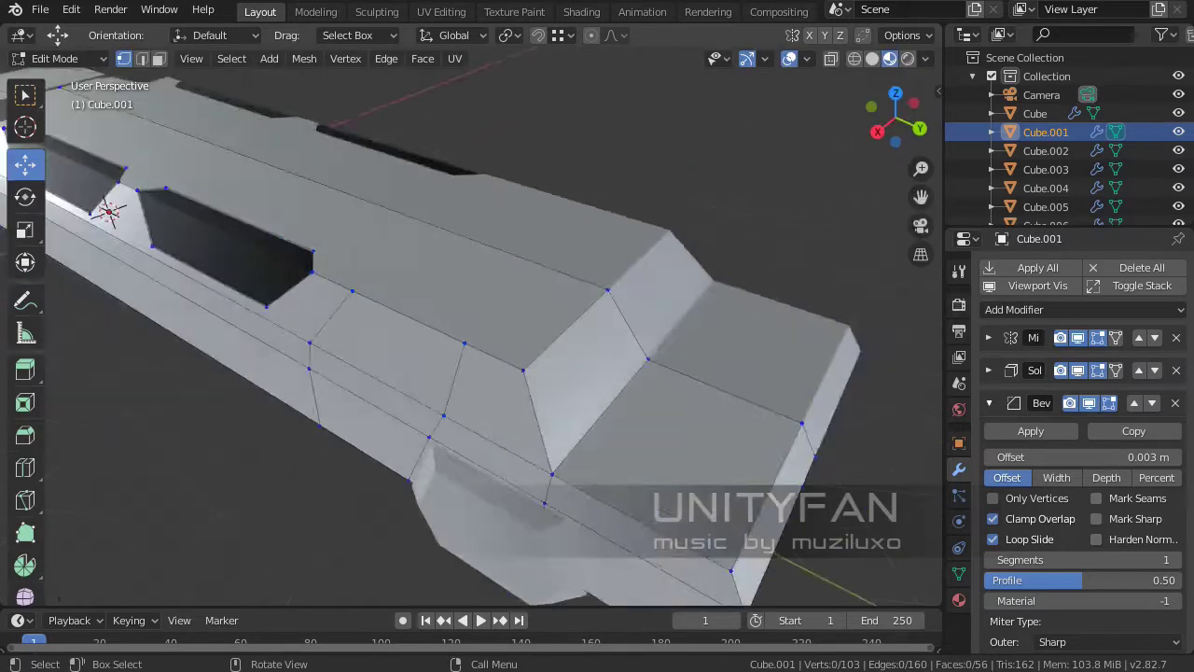
pyautogui.scroll(3, 109, 213)
# - Knife-cut a seam across the car's roof
pyautogui.press('k')
pyautogui.click(398, 474)
pyautogui.scroll(2, 493, 395)
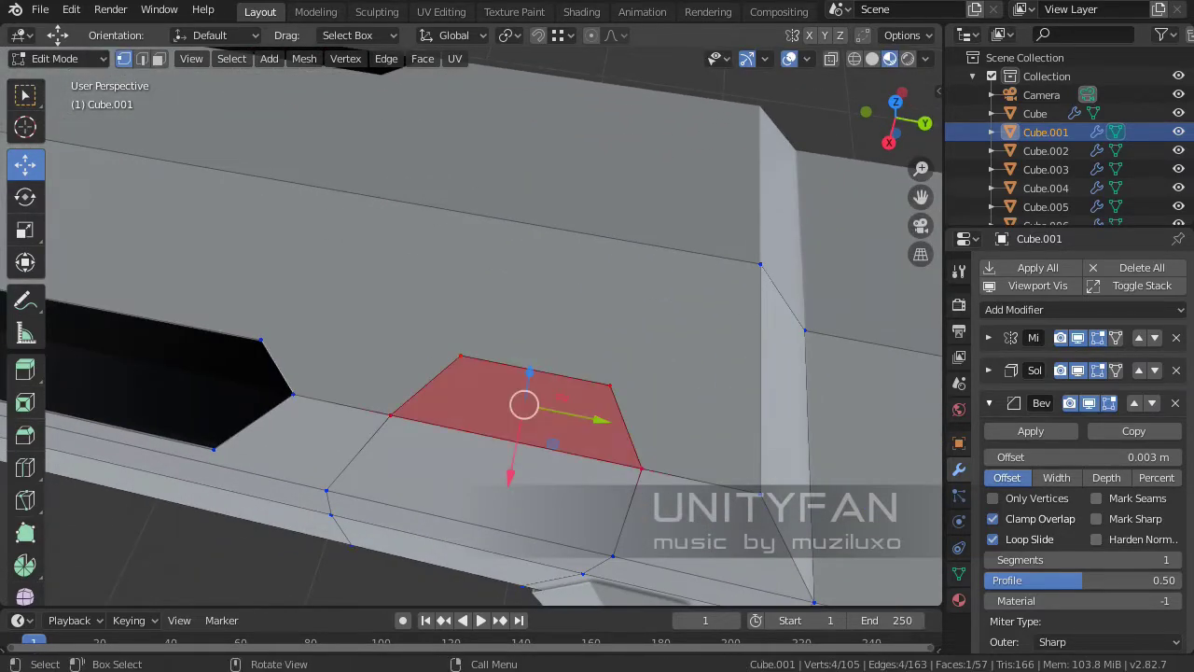
pyautogui.moveTo(525, 403)
pyautogui.mouseDown(button='middle')
pyautogui.moveTo(485, 354)
pyautogui.moveTo(322, 261)
pyautogui.moveTo(314, 274)
pyautogui.moveTo(266, 197)
pyautogui.moveTo(317, 306)
pyautogui.moveTo(112, 285)
pyautogui.moveTo(187, 279)
pyautogui.moveTo(168, 299)
pyautogui.mouseUp(button='middle')
pyautogui.press('3')
pyautogui.scroll(-4, 485, 355)
pyautogui.press('Return')
# - Select the main car body and raise its roof faces along the Z axis
pyautogui.press('1')
pyautogui.press('Tab')
pyautogui.scroll(-5, 467, 326)
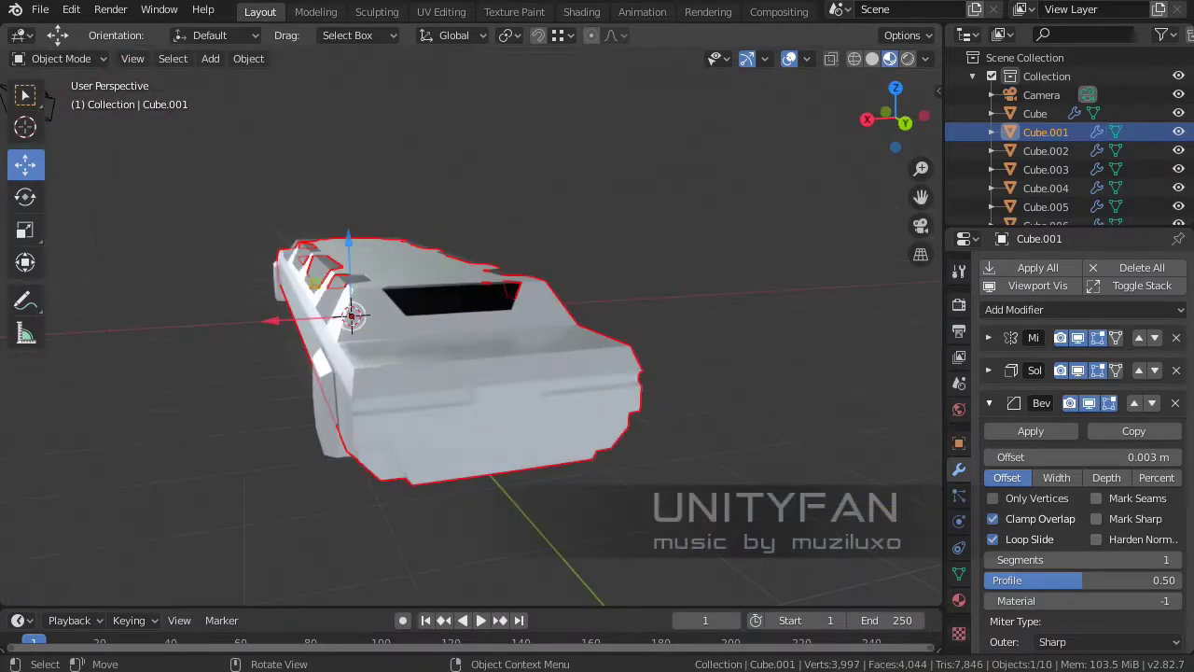
pyautogui.moveTo(467, 327)
pyautogui.mouseDown(button='middle')
pyautogui.moveTo(373, 336)
pyautogui.moveTo(428, 462)
pyautogui.mouseUp(button='middle')
pyautogui.click(420, 336)
pyautogui.press('Tab')
pyautogui.scroll(4, 420, 335)
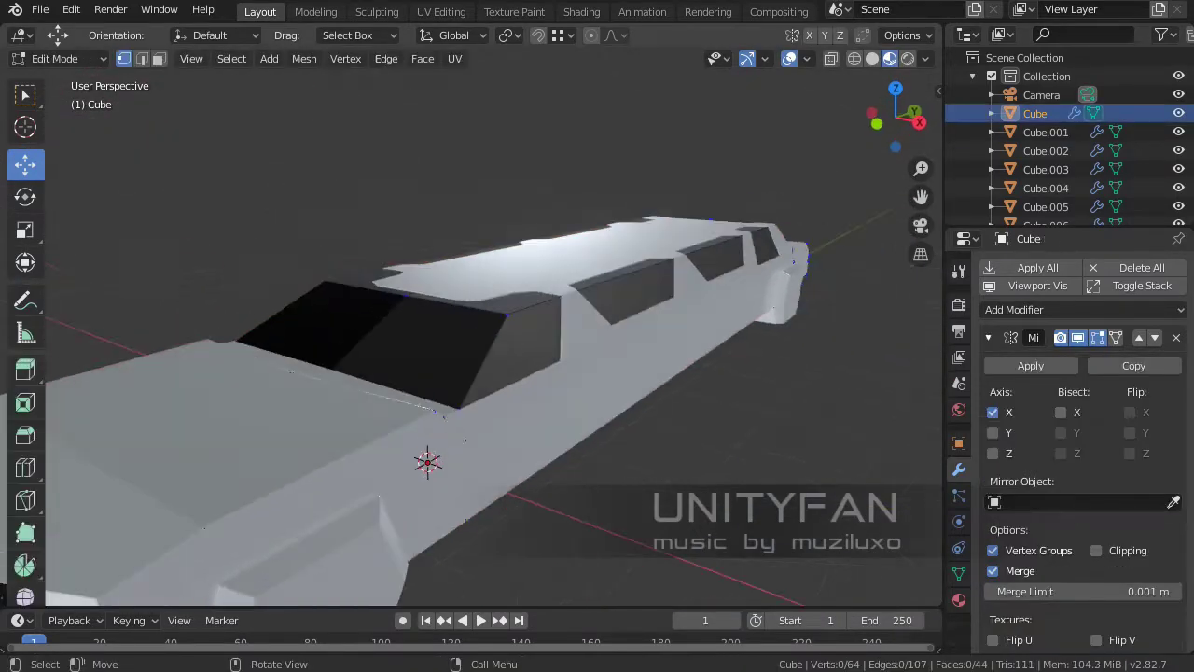
pyautogui.moveTo(494, 374)
pyautogui.mouseDown(button='middle')
pyautogui.moveTo(410, 354)
pyautogui.moveTo(466, 280)
pyautogui.mouseUp(button='middle')
pyautogui.scroll(2, 254, 366)
pyautogui.press('g')
pyautogui.press('z')
pyautogui.press('Return')
# - Separate the selected roof faces into their own object, Cube.008
pyautogui.press('KP_1')
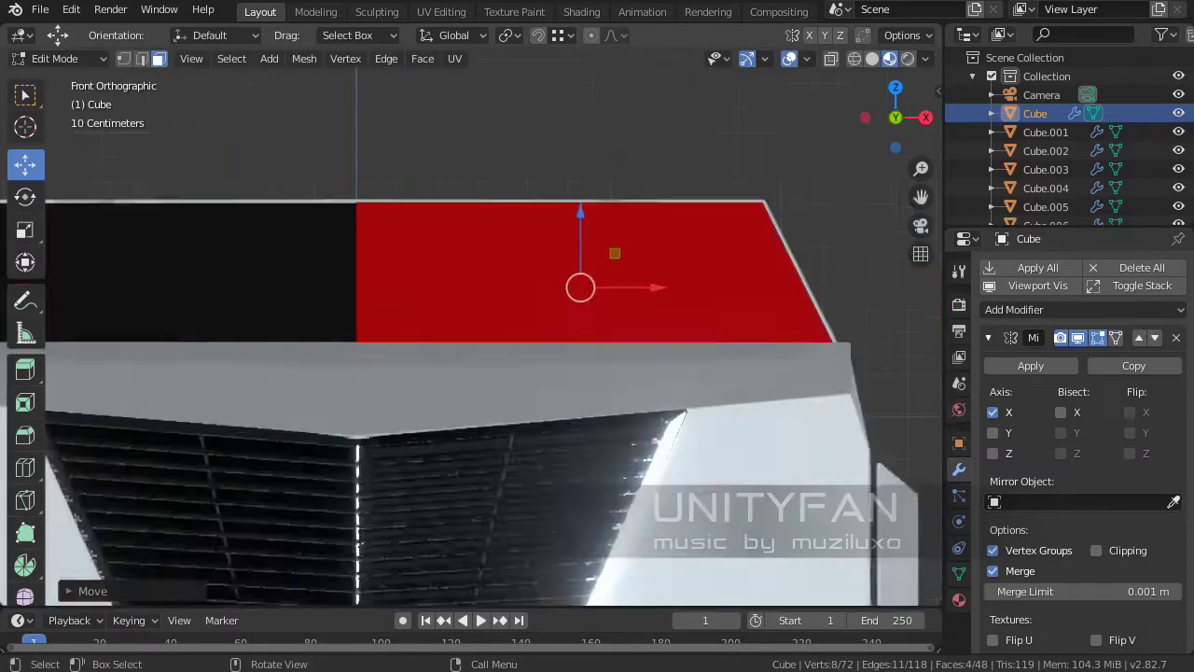
pyautogui.scroll(3, 466, 373)
pyautogui.moveTo(466, 373); pyautogui.dragTo(467, 279, button='middle')
pyautogui.press('p')
pyautogui.click(346, 298)
pyautogui.press('Tab')
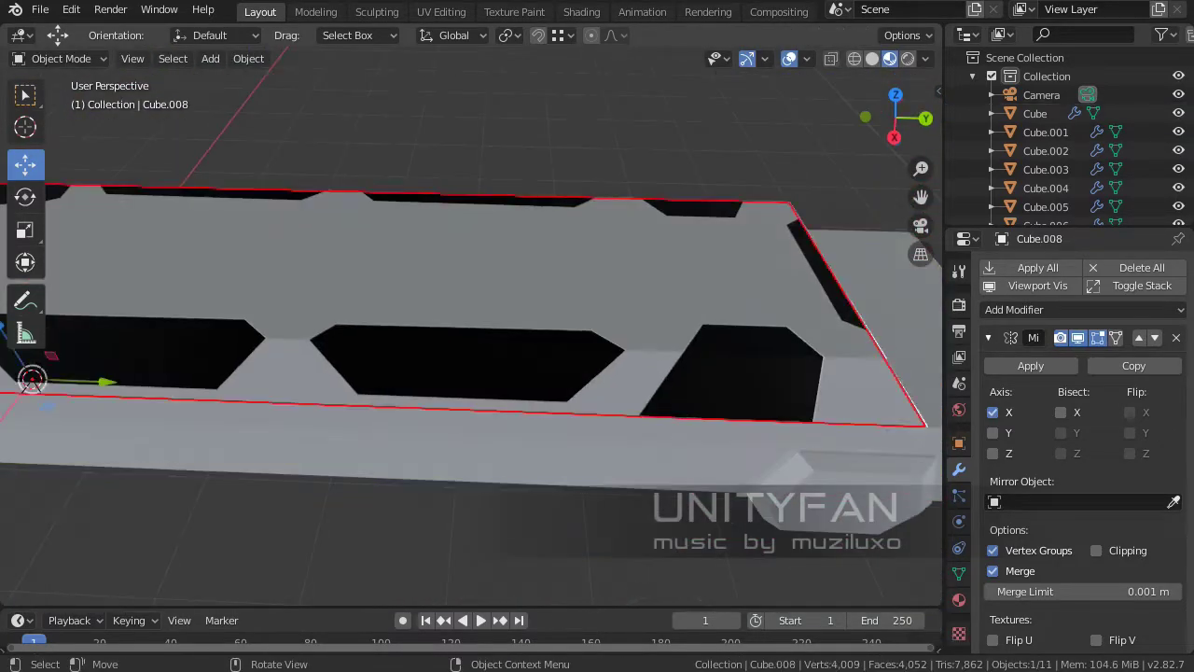
# - Inspect the Cube.008 window strip mesh and bring up its Material settings
pyautogui.press('Tab')
pyautogui.moveTo(466, 374)
pyautogui.mouseDown(button='middle')
pyautogui.moveTo(420, 354)
pyautogui.moveTo(448, 326)
pyautogui.mouseUp(button='middle')
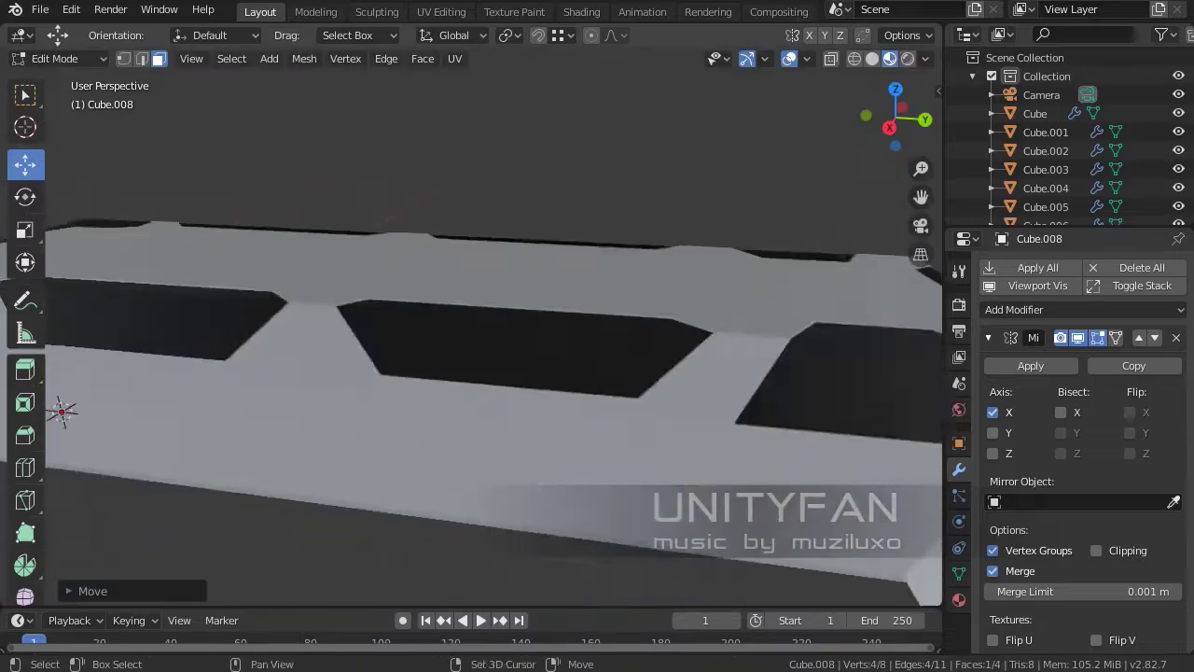
pyautogui.moveTo(467, 373); pyautogui.dragTo(485, 354, button='middle')
pyautogui.press('Tab')
pyautogui.click(958, 599)
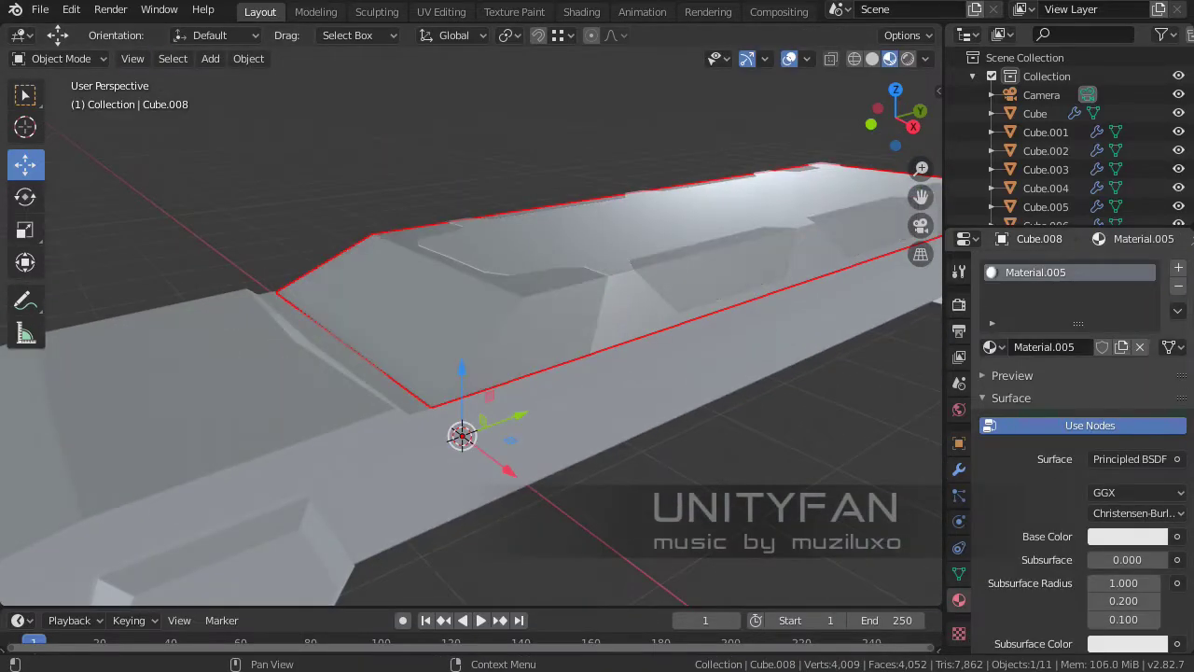
# - Switch the viewport preview lighting to an HDRI to view Cube.008
pyautogui.scroll(-3, 1073, 448)
pyautogui.moveTo(467, 373)
pyautogui.mouseDown(button='middle')
pyautogui.moveTo(420, 355)
pyautogui.moveTo(448, 335)
pyautogui.moveTo(392, 317)
pyautogui.moveTo(373, 280)
pyautogui.moveTo(485, 355)
pyautogui.moveTo(457, 383)
pyautogui.moveTo(448, 355)
pyautogui.moveTo(559, 392)
pyautogui.moveTo(448, 355)
pyautogui.moveTo(485, 392)
pyautogui.moveTo(448, 354)
pyautogui.mouseUp(button='middle')
pyautogui.click(924, 57)
pyautogui.click(924, 57)
pyautogui.click(864, 277)
# - Knife-cut seam lines across the first window recess on Cube.008
pyautogui.press('Tab')
pyautogui.scroll(3, 466, 373)
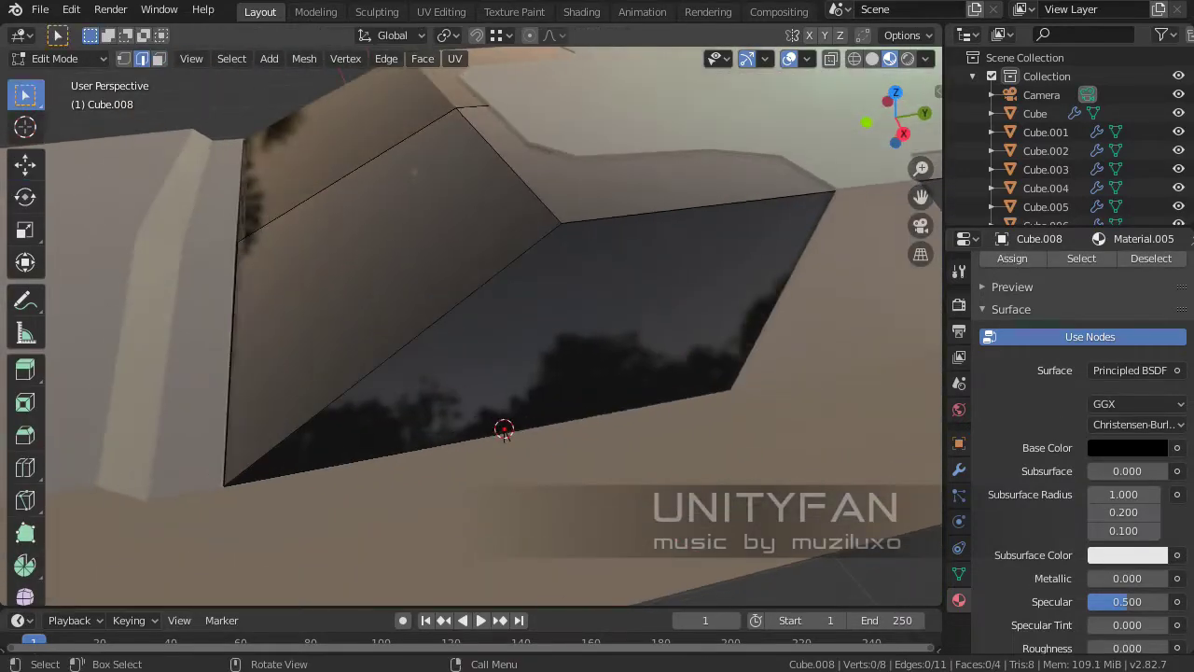
pyautogui.press('k')
pyautogui.moveTo(271, 258); pyautogui.dragTo(270, 253, button='middle')
pyautogui.moveTo(321, 311)
pyautogui.mouseDown(button='middle')
pyautogui.moveTo(300, 366)
pyautogui.moveTo(406, 317)
pyautogui.mouseUp(button='middle')
pyautogui.click(313, 380)
pyautogui.click(477, 257)
pyautogui.moveTo(477, 256); pyautogui.dragTo(457, 295, button='middle')
pyautogui.click(493, 261)
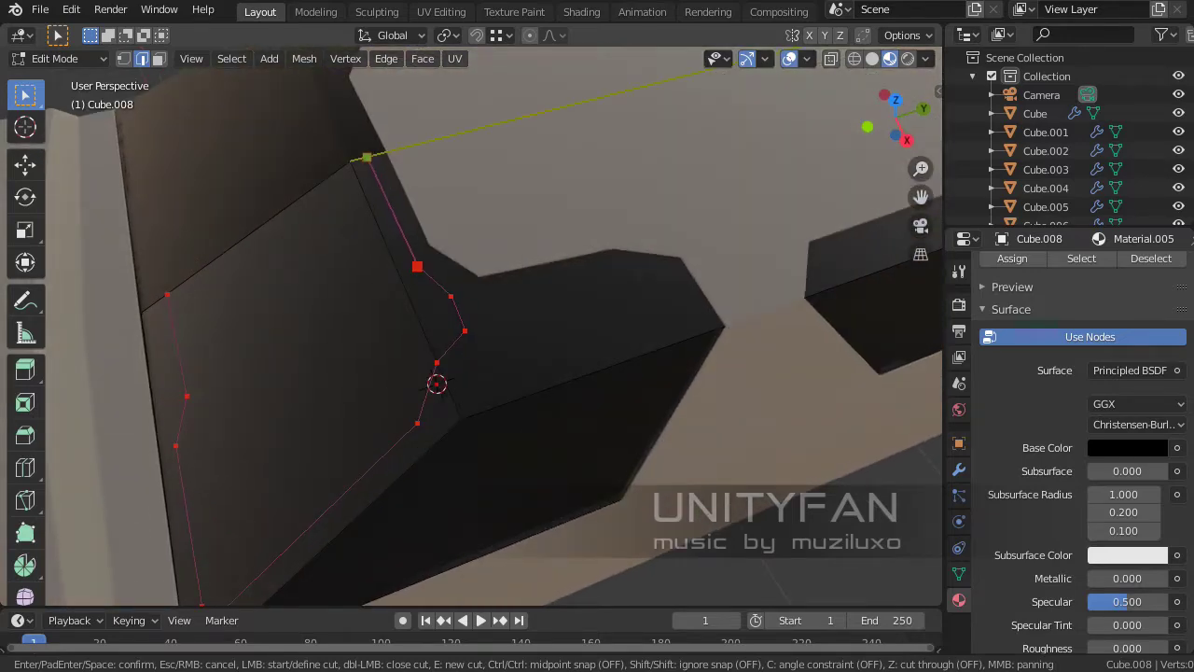
pyautogui.press('Return')
pyautogui.moveTo(467, 373)
pyautogui.mouseDown(button='middle')
pyautogui.moveTo(438, 336)
pyautogui.moveTo(442, 424)
pyautogui.mouseUp(button='middle')
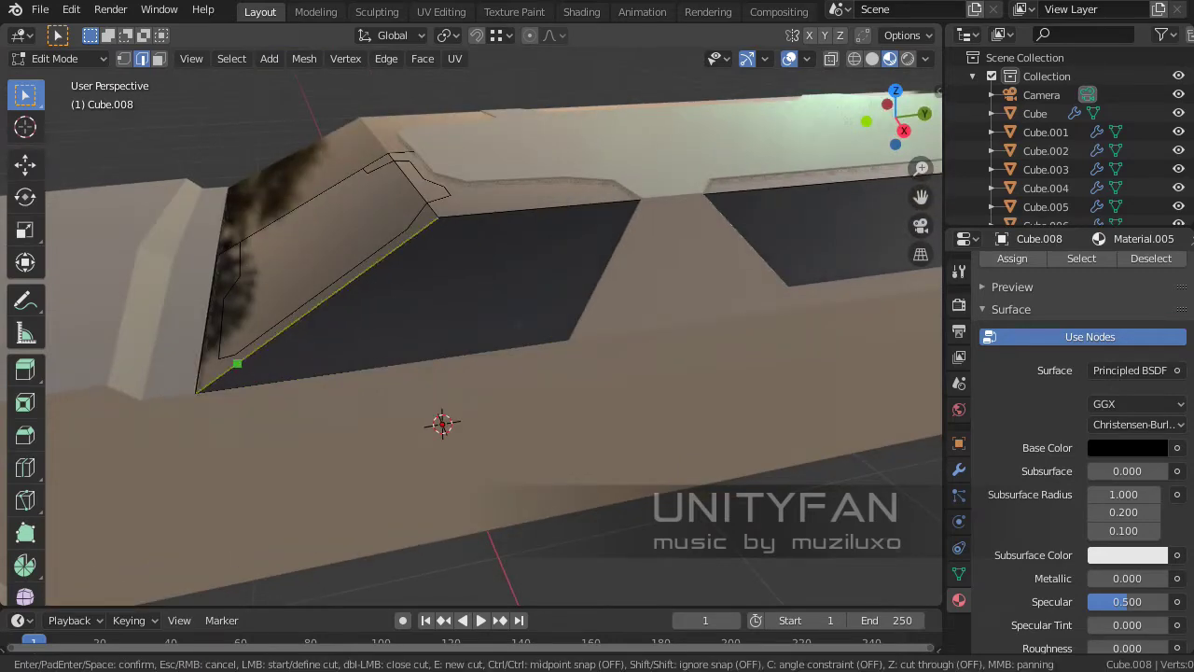
pyautogui.click(237, 363)
pyautogui.moveTo(237, 362); pyautogui.dragTo(449, 193, button='middle')
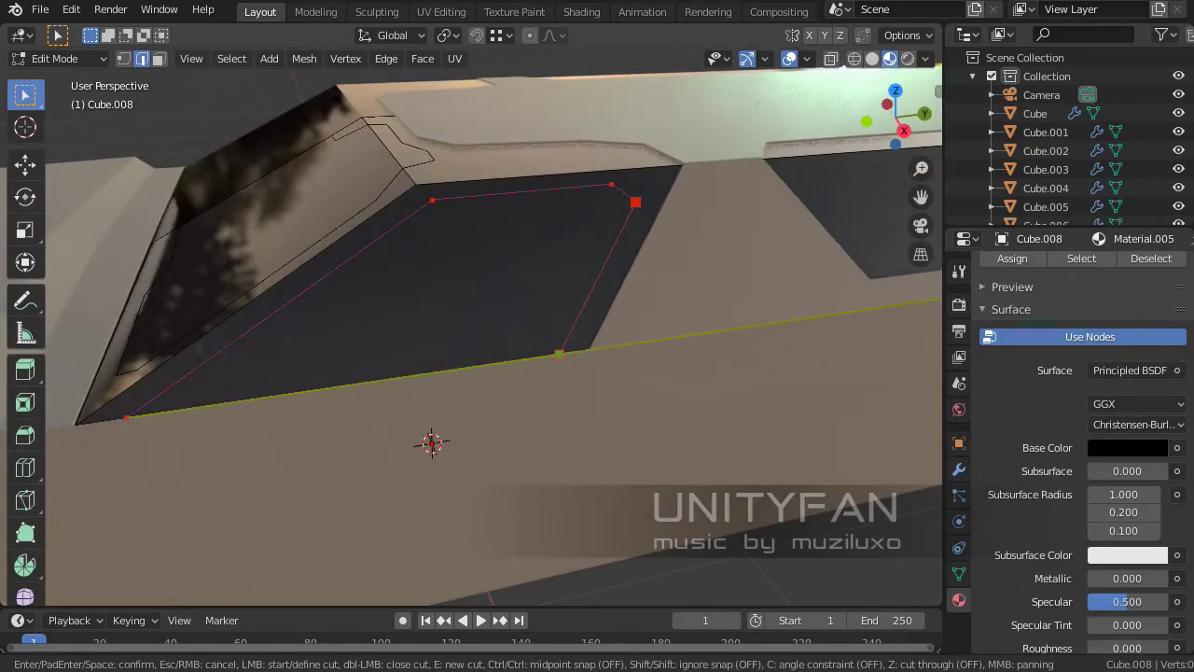
pyautogui.press('Return')
# - Add further knife seam cuts along the next window of the strip
pyautogui.moveTo(432, 443)
pyautogui.mouseDown(button='middle')
pyautogui.moveTo(442, 400)
pyautogui.moveTo(367, 434)
pyautogui.moveTo(354, 458)
pyautogui.moveTo(373, 426)
pyautogui.moveTo(336, 479)
pyautogui.mouseUp(button='middle')
pyautogui.press('k')
pyautogui.press('Return')
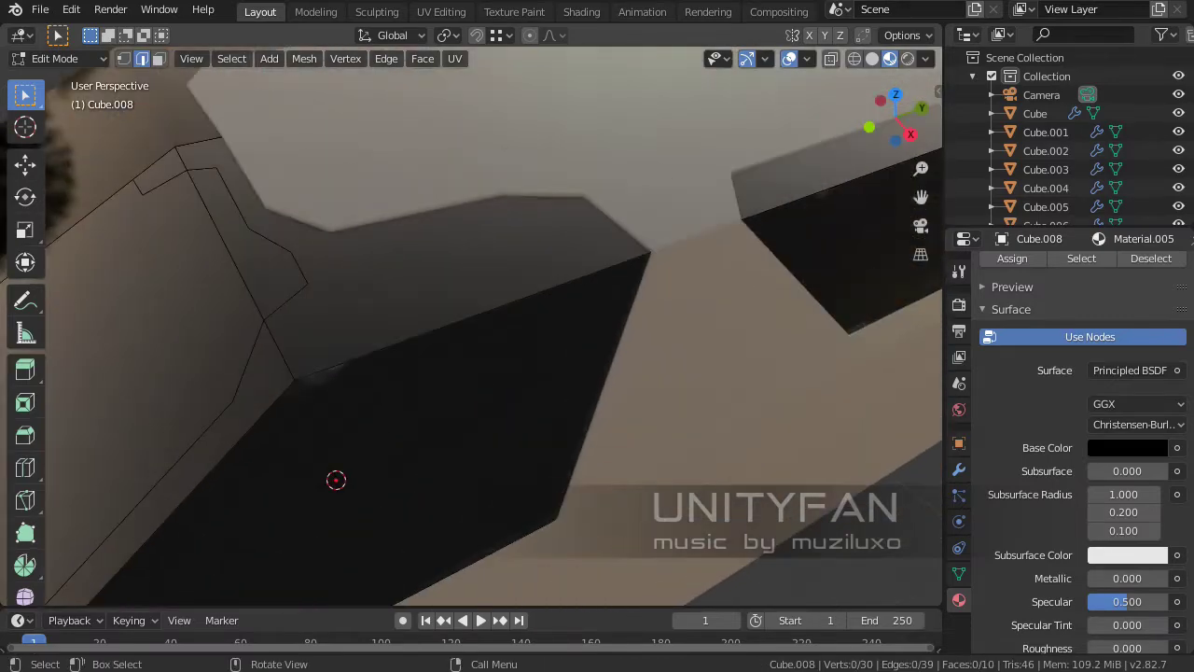
pyautogui.moveTo(335, 280); pyautogui.dragTo(319, 272, button='middle')
pyautogui.press('k')
pyautogui.moveTo(338, 468)
pyautogui.mouseDown(button='middle')
pyautogui.moveTo(341, 505)
pyautogui.moveTo(342, 443)
pyautogui.moveTo(379, 448)
pyautogui.moveTo(365, 434)
pyautogui.moveTo(483, 485)
pyautogui.mouseUp(button='middle')
pyautogui.scroll(3, 323, 365)
pyautogui.press('Return')
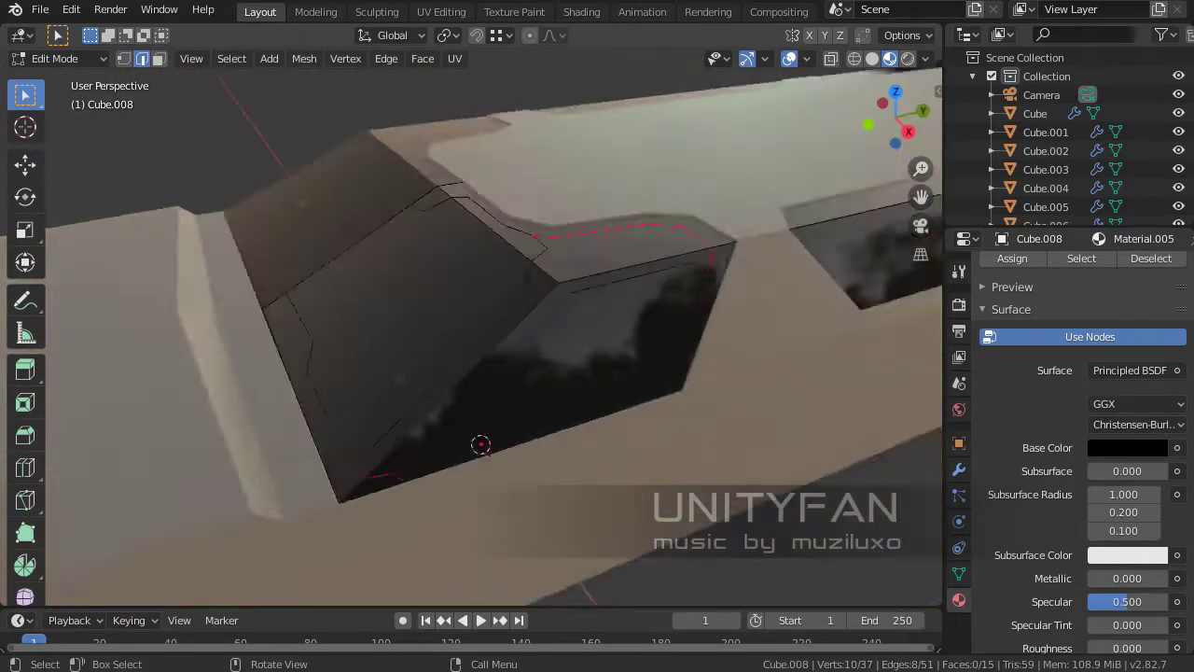
pyautogui.moveTo(467, 373)
pyautogui.mouseDown(button='middle')
pyautogui.moveTo(383, 336)
pyautogui.moveTo(419, 373)
pyautogui.moveTo(429, 355)
pyautogui.moveTo(414, 392)
pyautogui.mouseUp(button='middle')
# - Add a Bevel modifier with 0.005 m offset to Cube.008
pyautogui.press('Tab')
pyautogui.click(957, 469)
pyautogui.click(1082, 309)
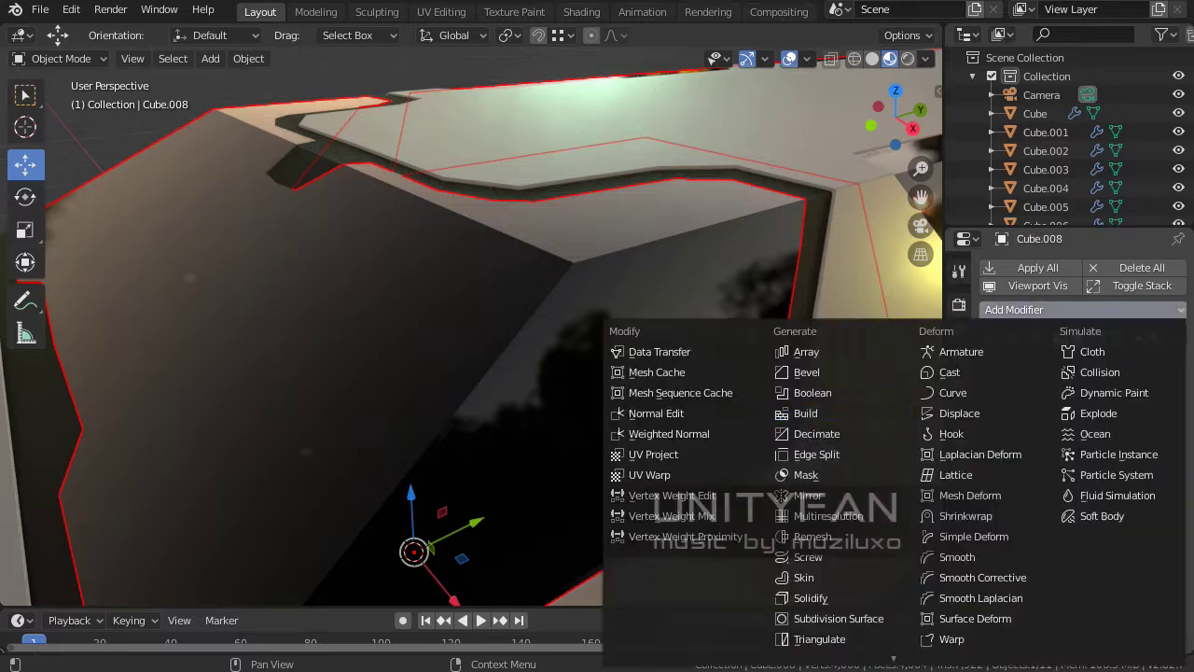
pyautogui.click(821, 413)
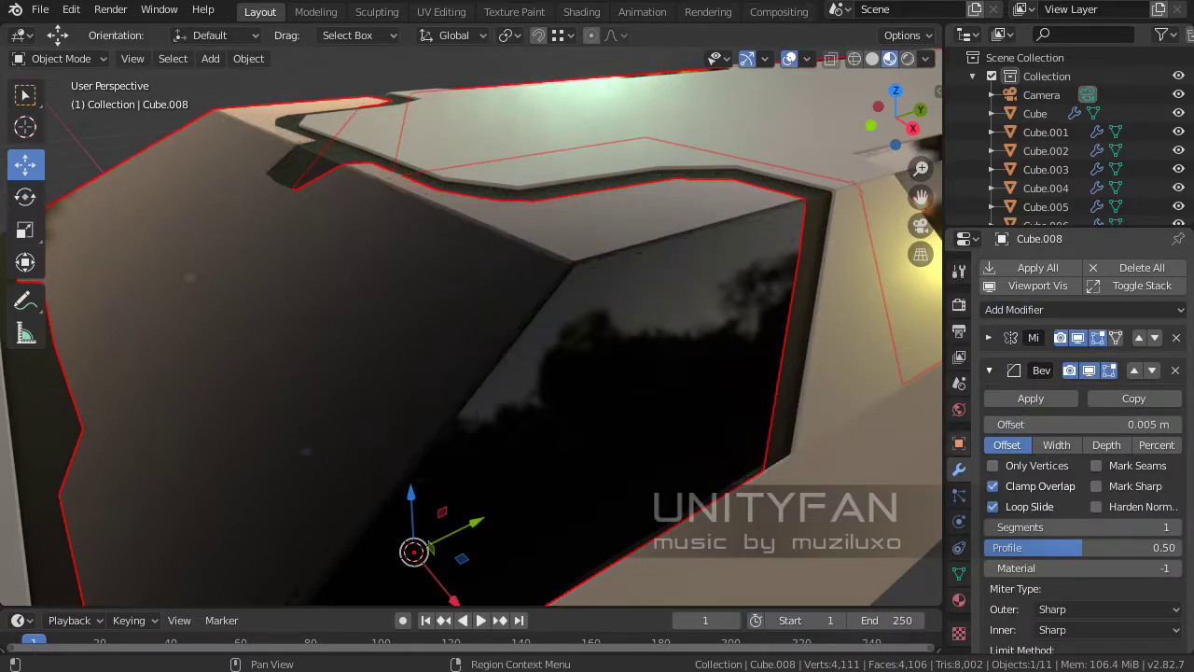
# - Cut a trim line along the lower edge of the first window recess
pyautogui.moveTo(466, 373)
pyautogui.keyDown('shift'); pyautogui.mouseDown(button='middle')
pyautogui.moveTo(448, 355)
pyautogui.moveTo(466, 373)
pyautogui.moveTo(447, 364)
pyautogui.moveTo(429, 392)
pyautogui.moveTo(448, 354)
pyautogui.mouseUp(button='middle'); pyautogui.keyUp('shift')
pyautogui.press('Tab')
pyautogui.press('Tab')
pyautogui.press('Tab')
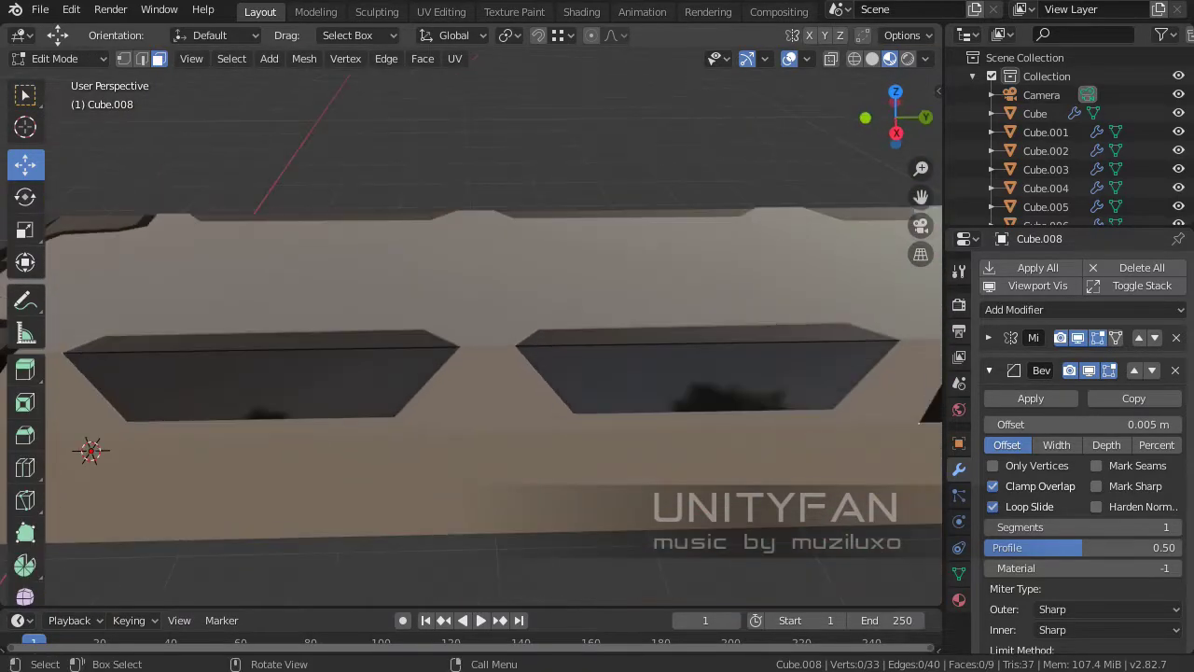
pyautogui.press('Return')
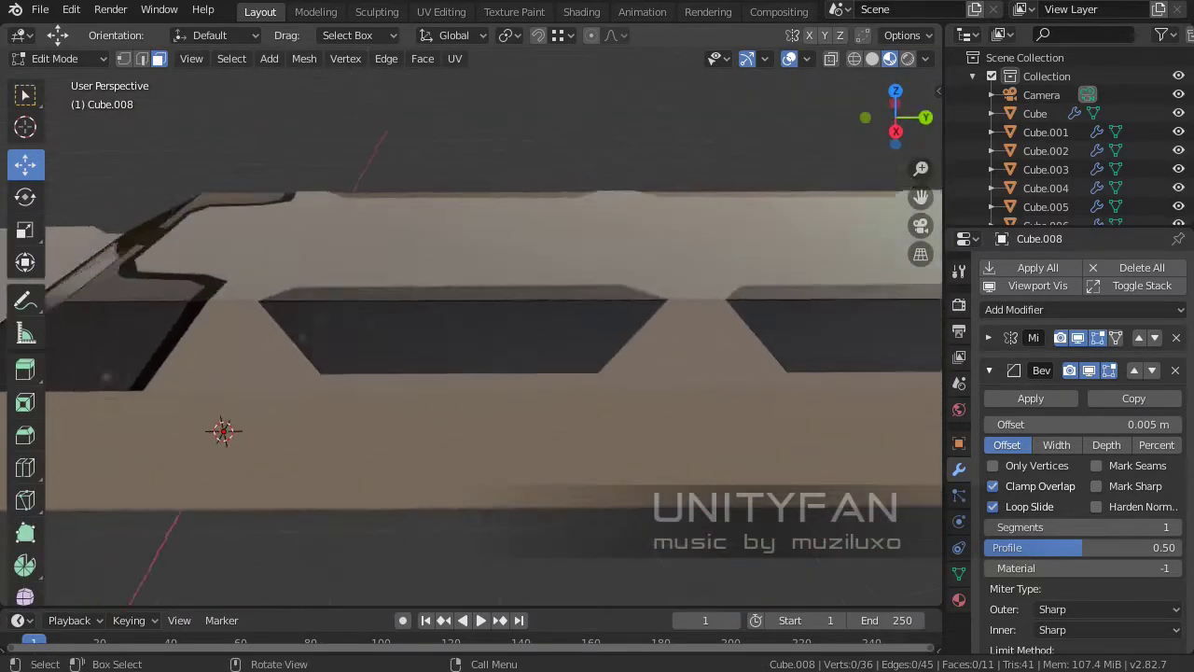
pyautogui.moveTo(486, 430); pyautogui.dragTo(466, 392, button='middle')
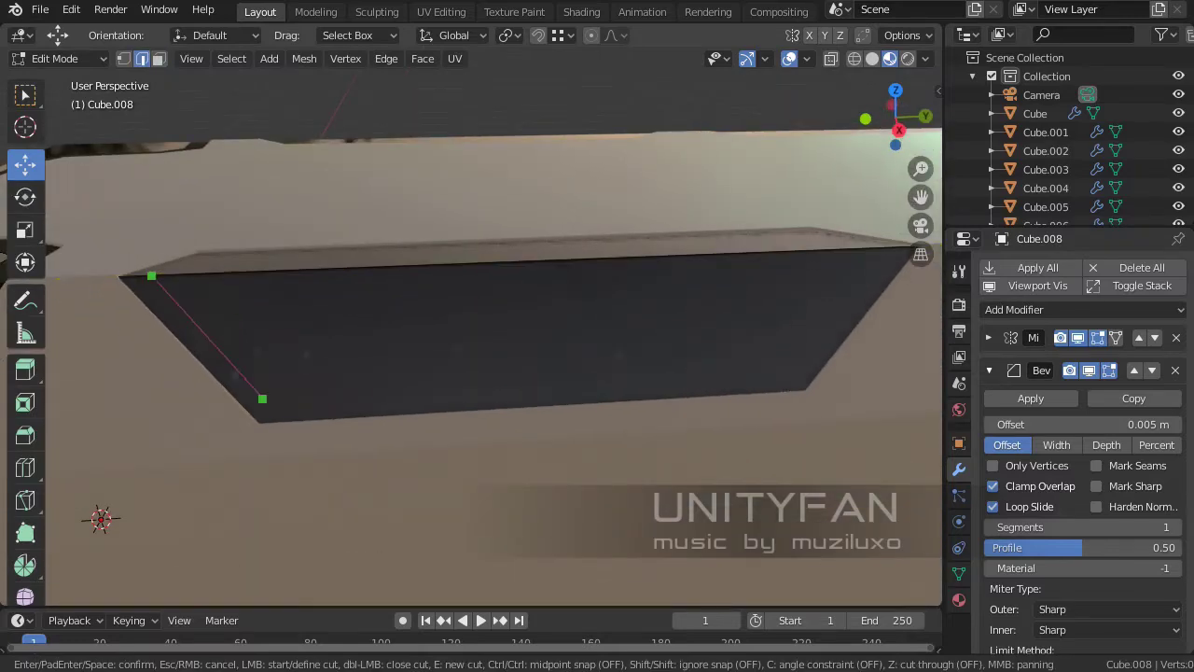
pyautogui.moveTo(574, 372); pyautogui.dragTo(738, 372, button='middle')
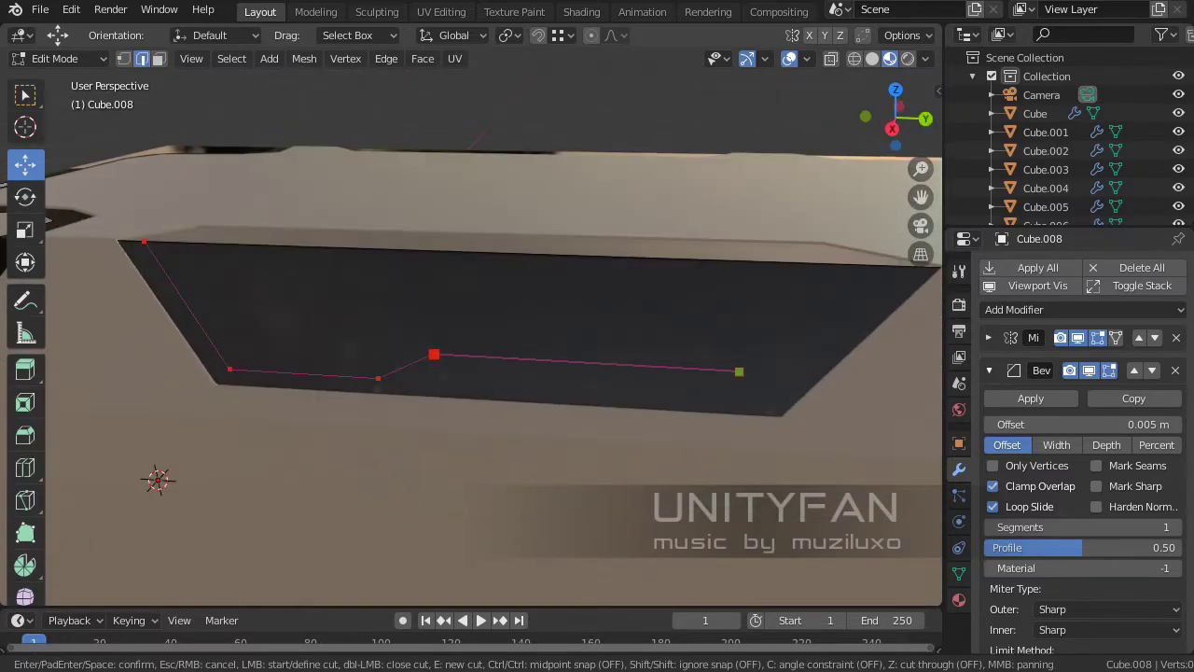
pyautogui.click(645, 363)
pyautogui.moveTo(646, 363)
pyautogui.mouseDown(button='middle')
pyautogui.moveTo(331, 314)
pyautogui.moveTo(401, 326)
pyautogui.mouseUp(button='middle')
pyautogui.keyDown('shift'); pyautogui.moveTo(292, 312); pyautogui.dragTo(362, 334, button='middle'); pyautogui.keyUp('shift')
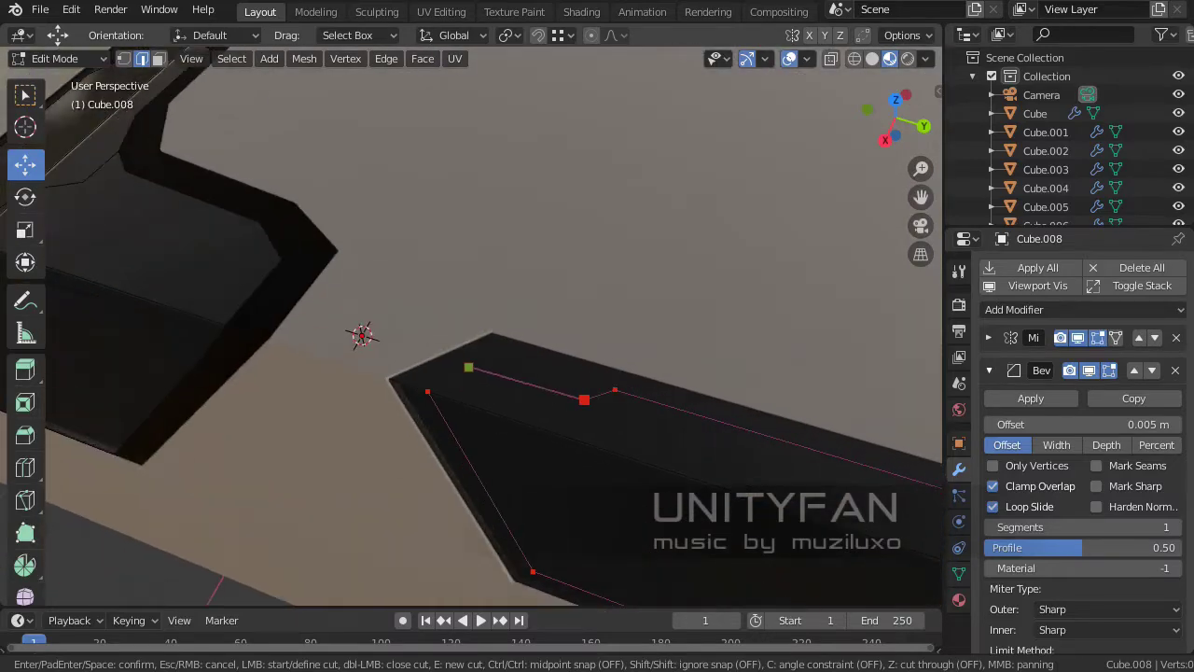
pyautogui.press('KP_Decimal')
pyautogui.moveTo(466, 373)
pyautogui.mouseDown(button='middle')
pyautogui.moveTo(522, 354)
pyautogui.moveTo(578, 373)
pyautogui.mouseUp(button='middle')
# - Reselect Cube.008 and cut a trim outline around the next side window
pyautogui.press('Tab')
pyautogui.scroll(-3, 466, 373)
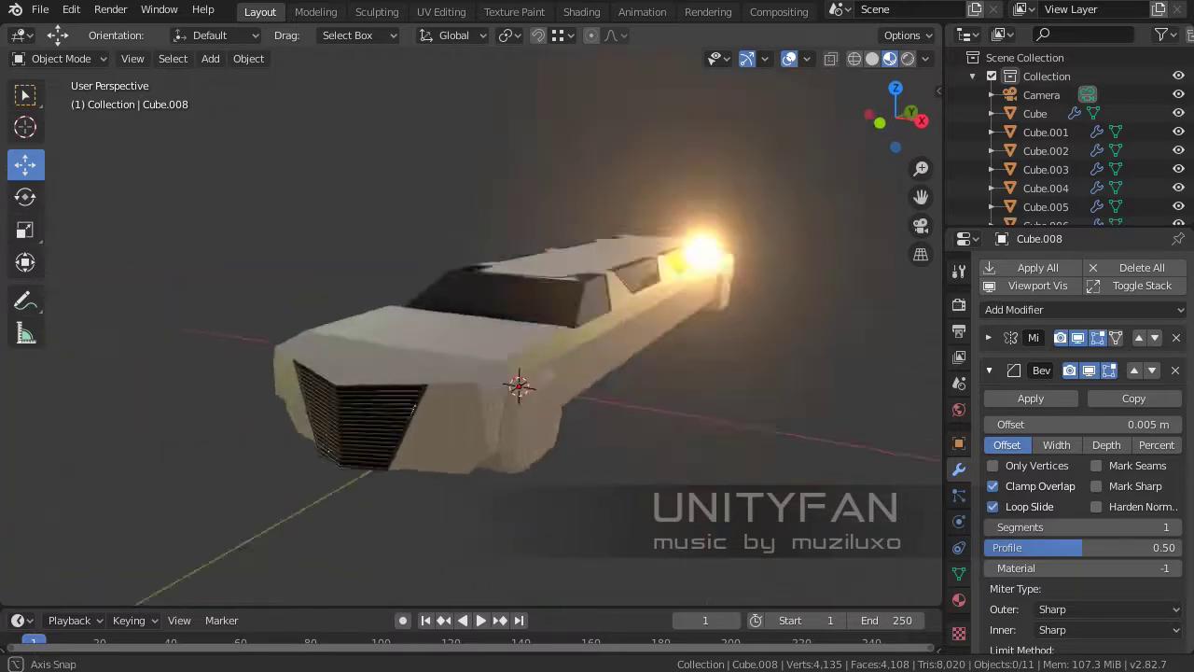
pyautogui.scroll(6, 467, 373)
pyautogui.click(467, 373)
pyautogui.moveTo(467, 373); pyautogui.dragTo(523, 335, button='middle')
pyautogui.press('Tab')
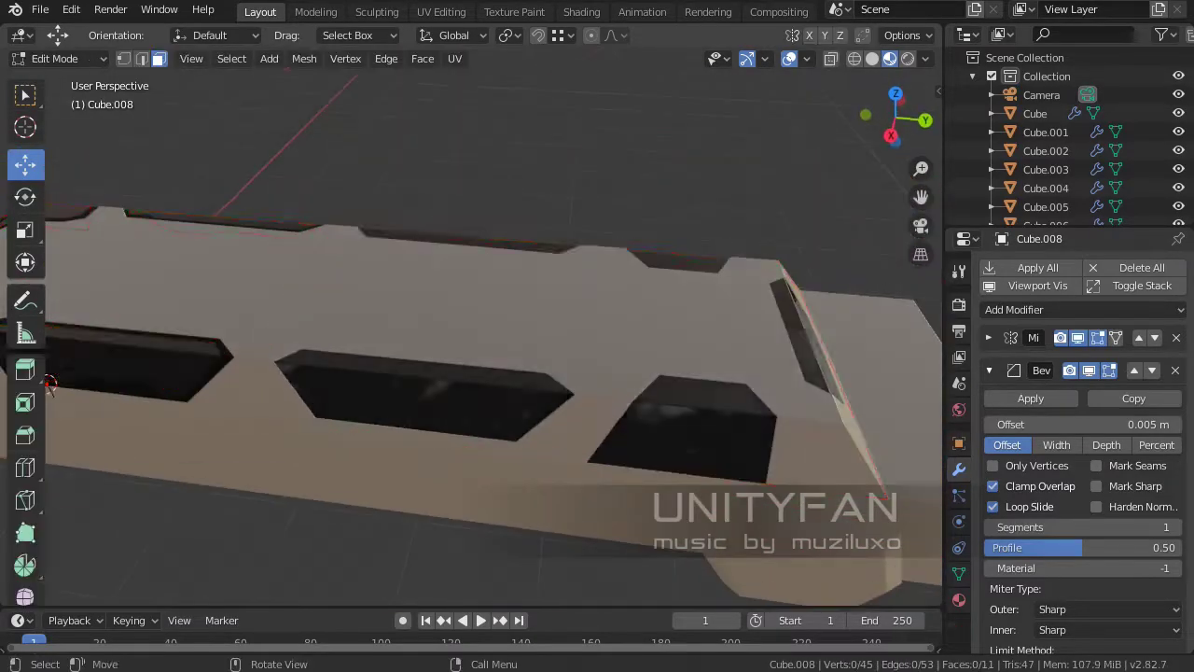
pyautogui.scroll(3, 466, 373)
pyautogui.moveTo(568, 241); pyautogui.dragTo(373, 280, button='middle')
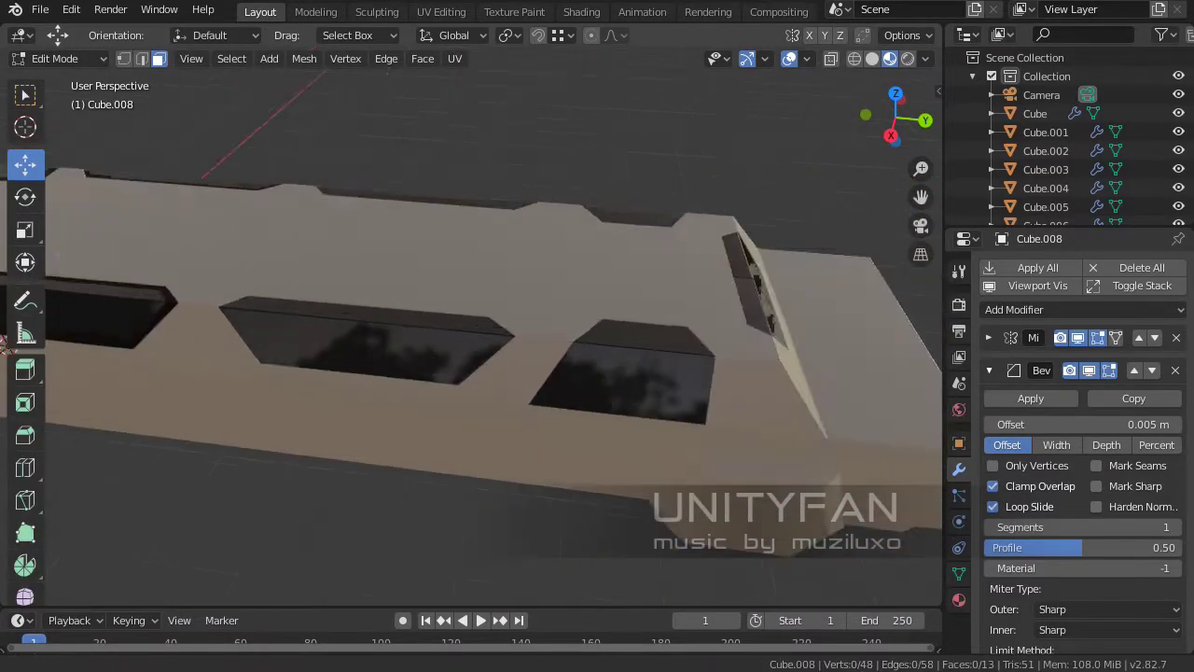
pyautogui.scroll(3, 373, 280)
pyautogui.scroll(-3, 310, 415)
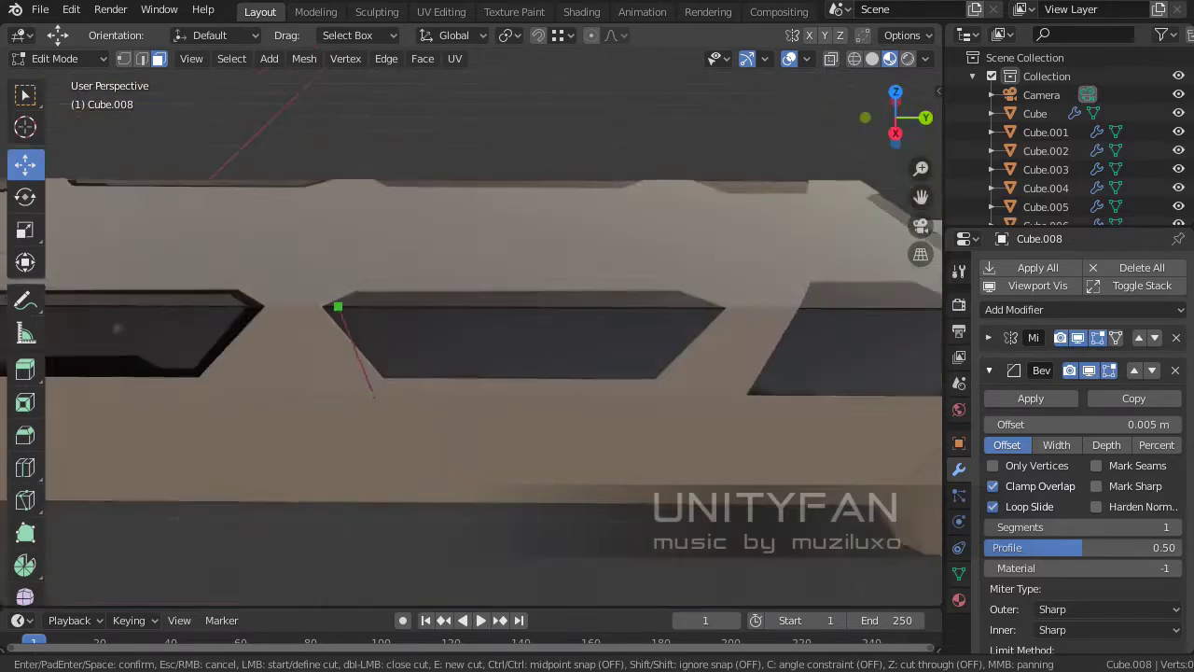
pyautogui.scroll(3, 303, 411)
pyautogui.moveTo(454, 397)
pyautogui.mouseDown(button='middle')
pyautogui.moveTo(496, 427)
pyautogui.moveTo(591, 450)
pyautogui.moveTo(716, 516)
pyautogui.mouseUp(button='middle')
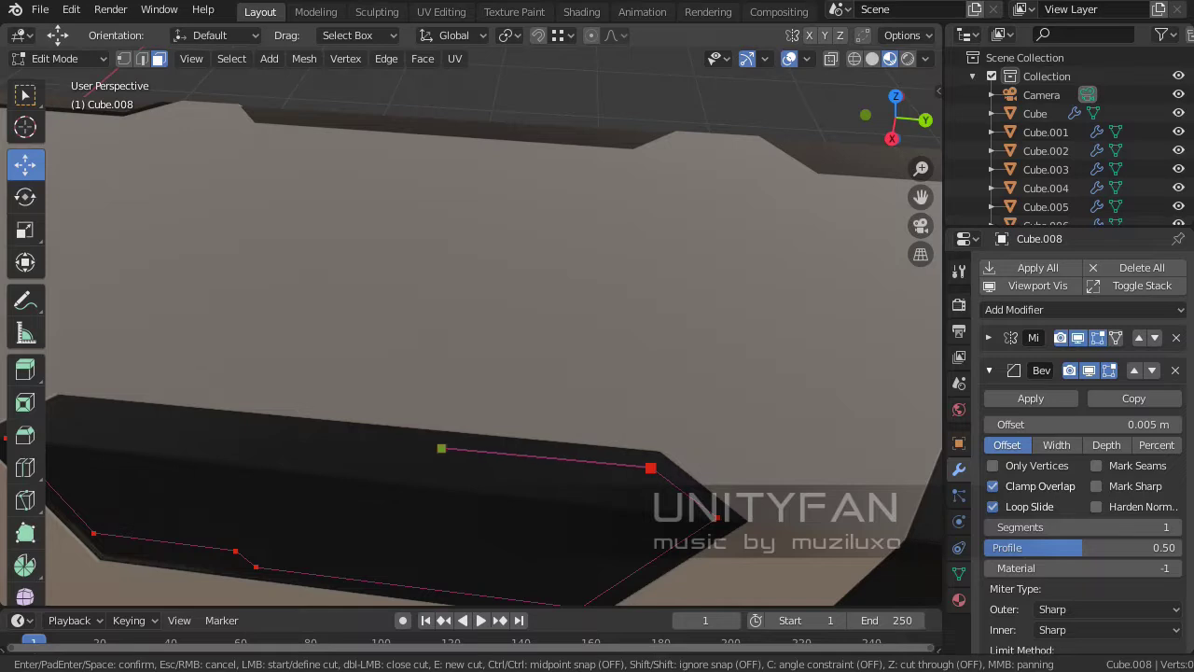
pyautogui.moveTo(650, 468); pyautogui.dragTo(562, 446, button='middle')
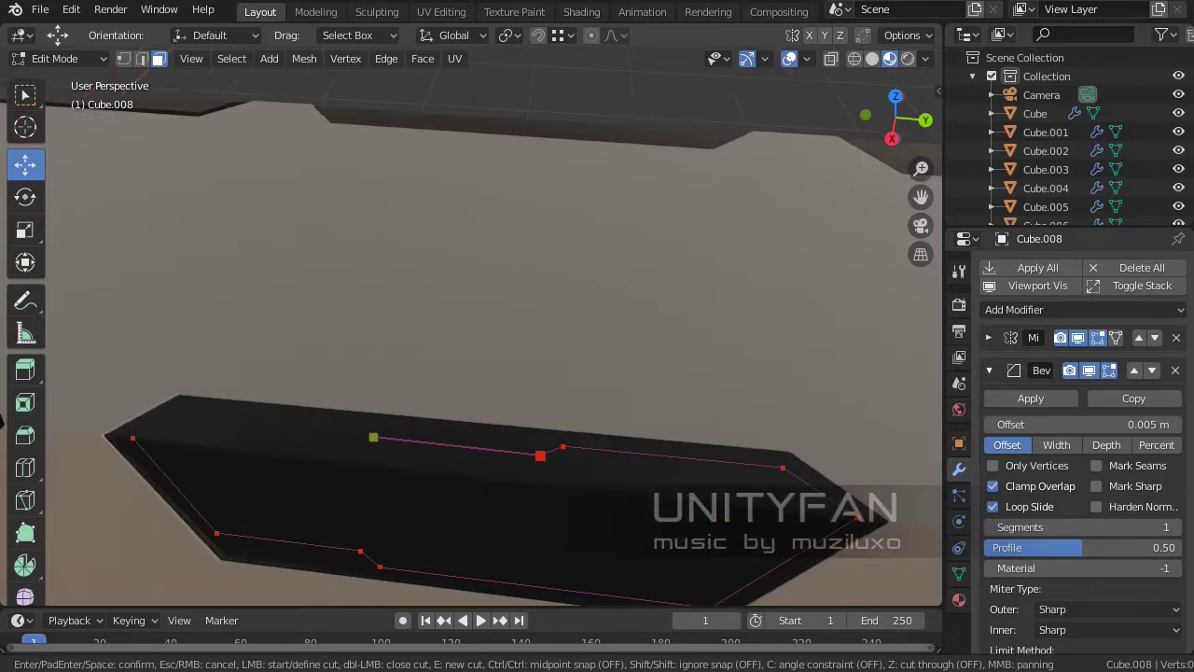
pyautogui.moveTo(353, 424); pyautogui.dragTo(609, 431, button='middle')
pyautogui.press('Return')
# - Delete the unwanted faces left by the window trim cut
pyautogui.scroll(-5, 269, 453)
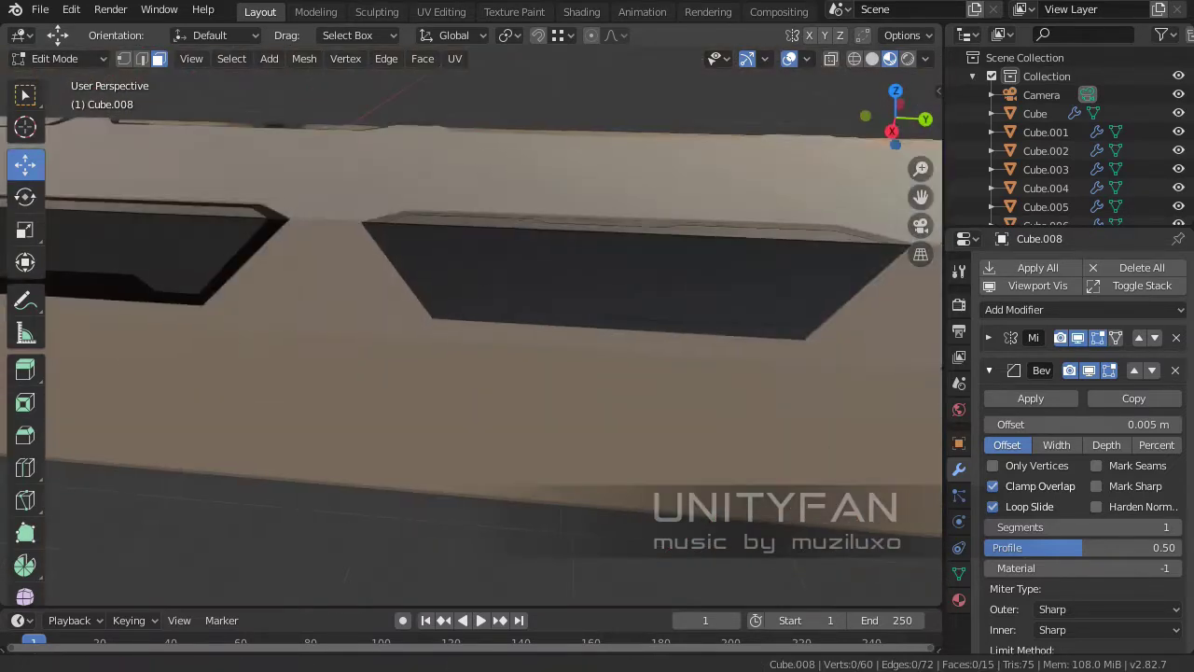
pyautogui.moveTo(269, 452); pyautogui.dragTo(522, 354, button='middle')
pyautogui.press('x')
pyautogui.click(469, 288)
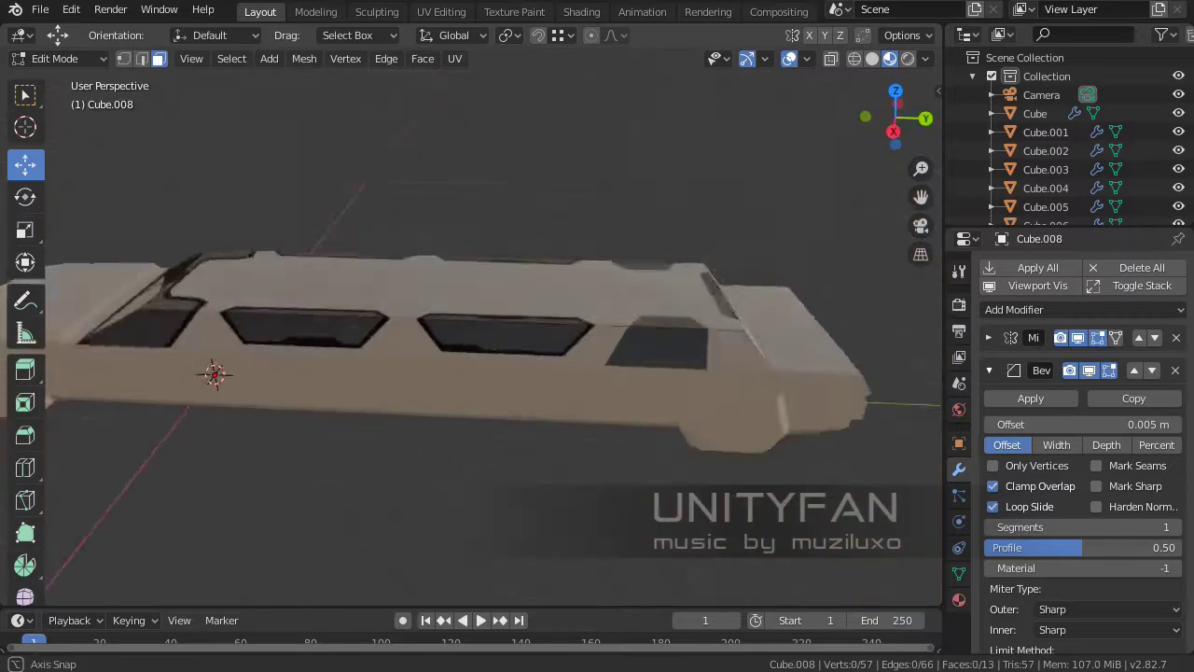
# - Select a window opening's faces and cut a trim line across the dark pane
pyautogui.scroll(4, 606, 392)
pyautogui.click(613, 399)
pyautogui.keyDown('shift'); pyautogui.moveTo(606, 392); pyautogui.dragTo(186, 317, button='middle'); pyautogui.keyUp('shift')
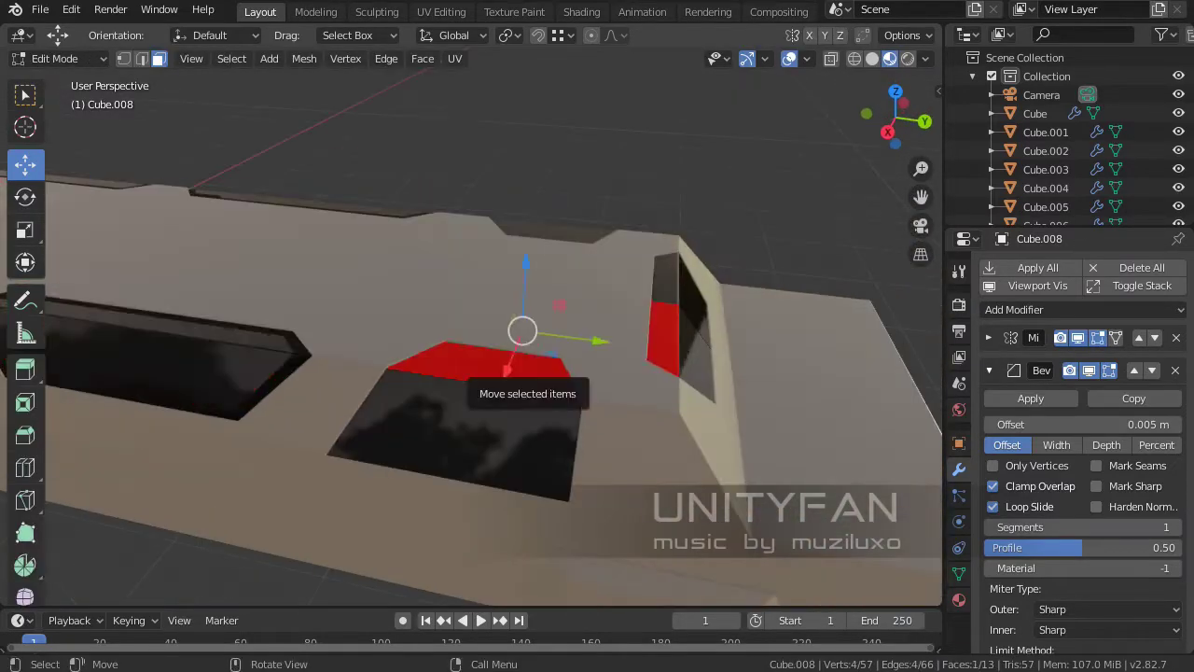
pyautogui.moveTo(312, 437)
pyautogui.mouseDown(button='middle')
pyautogui.moveTo(314, 391)
pyautogui.moveTo(336, 349)
pyautogui.moveTo(282, 416)
pyautogui.mouseUp(button='middle')
pyautogui.click(227, 492)
pyautogui.click(281, 416)
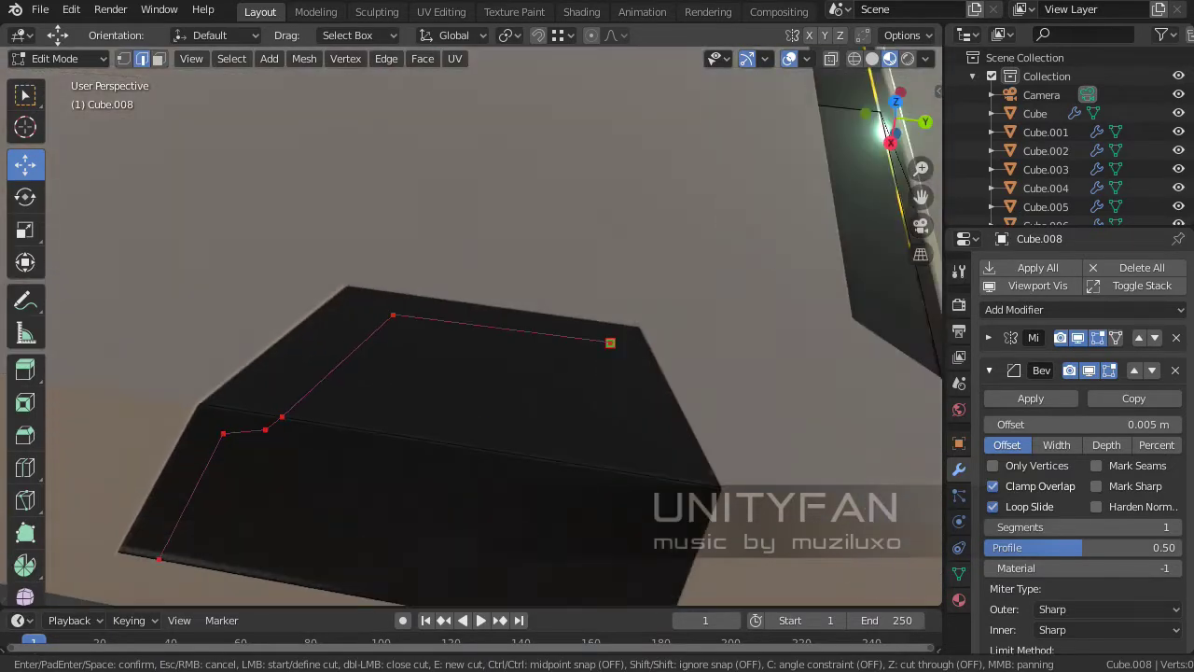
pyautogui.moveTo(610, 342); pyautogui.dragTo(522, 280, button='middle')
pyautogui.press('Return')
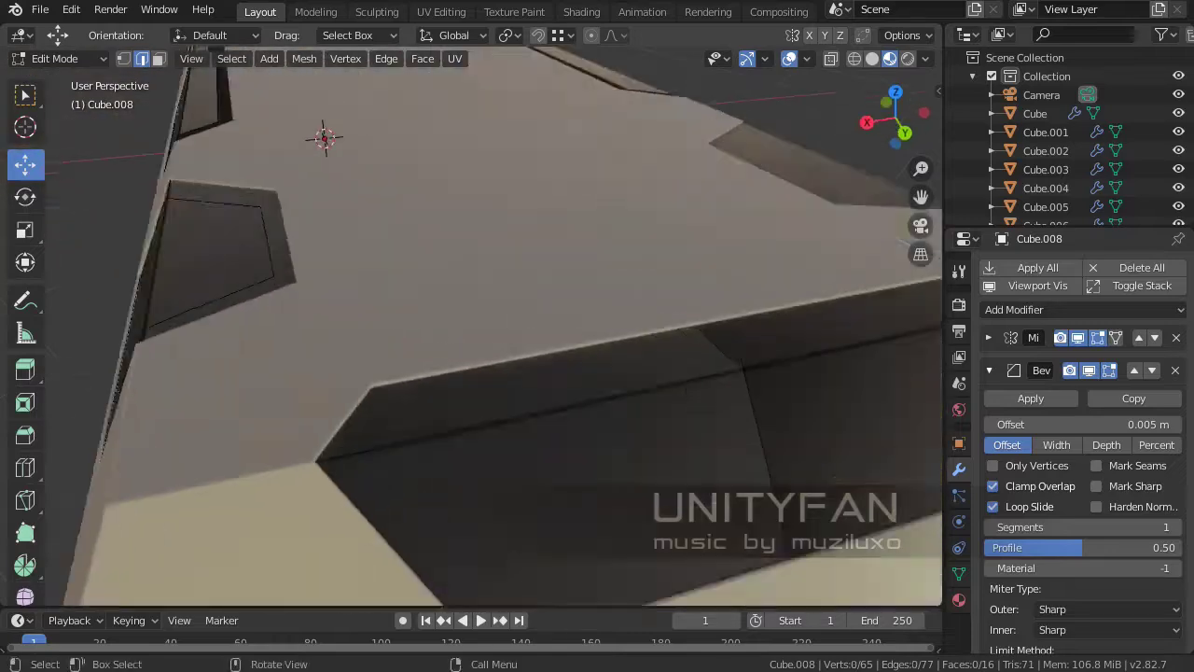
# - Cut around the front window and delete its selected faces
pyautogui.press('k')
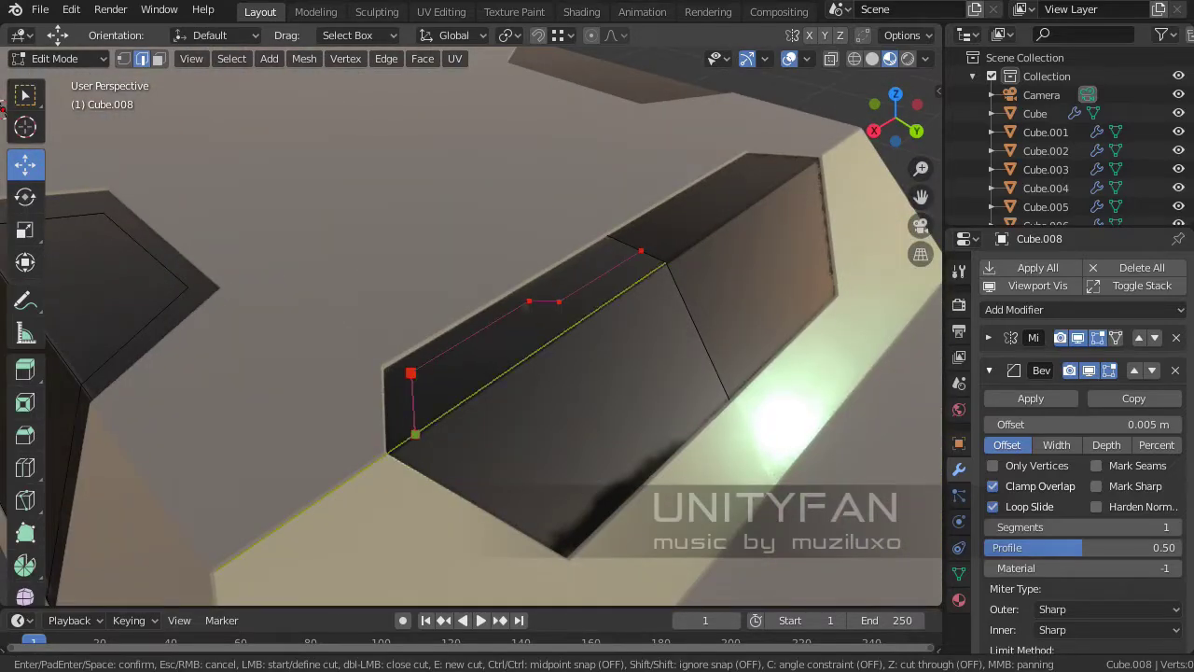
pyautogui.moveTo(415, 433); pyautogui.dragTo(429, 443, button='middle')
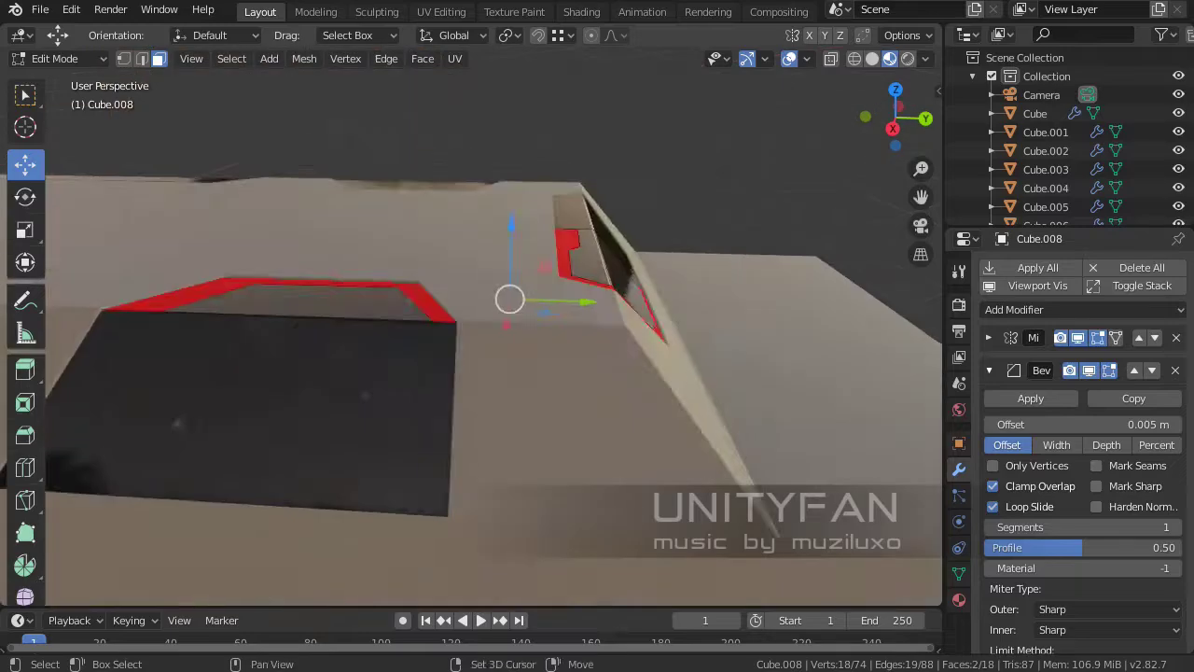
pyautogui.press('x')
pyautogui.click(320, 349)
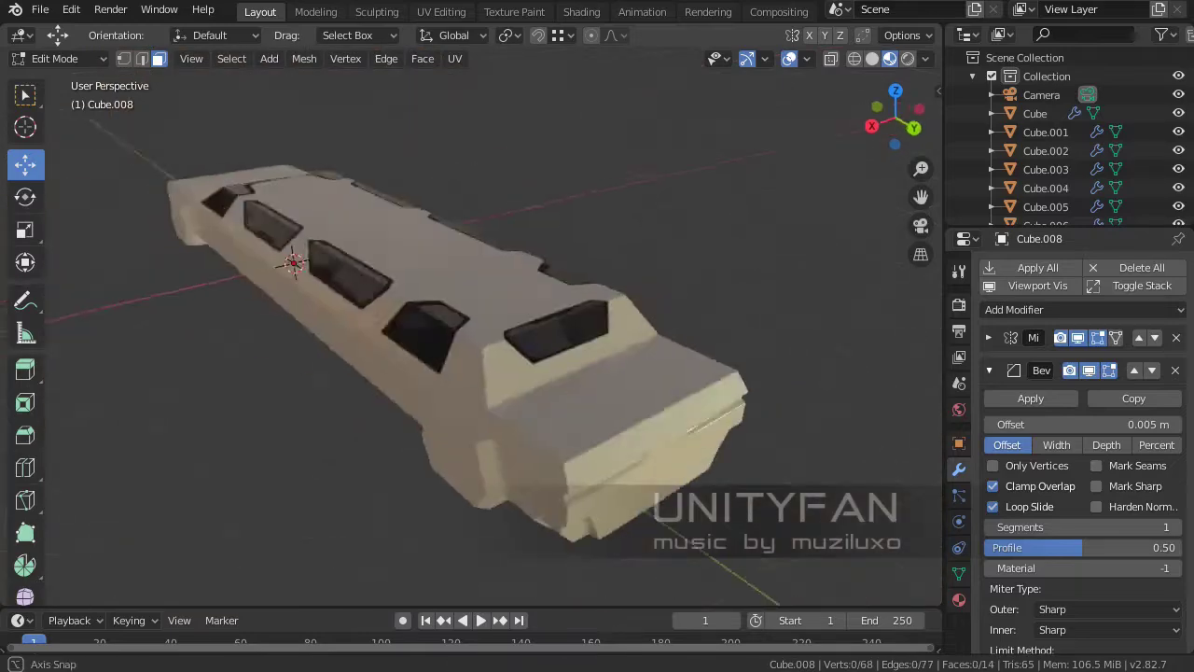
pyautogui.press('Tab')
pyautogui.moveTo(466, 326); pyautogui.dragTo(522, 336, button='middle')
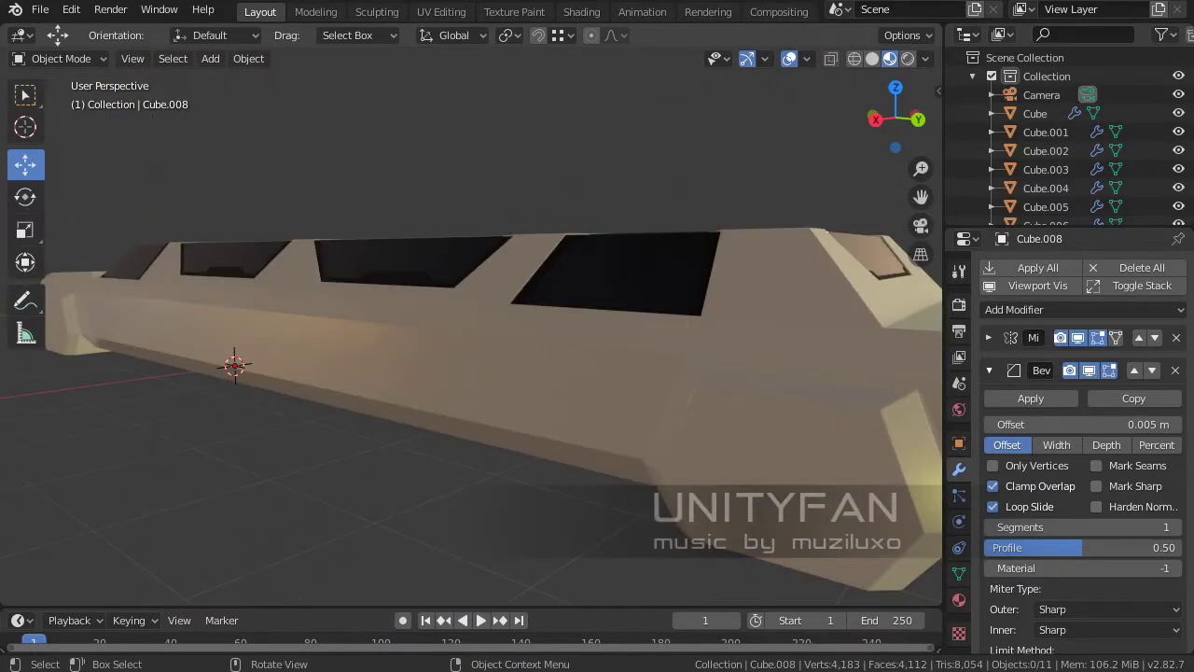
# - On Cube.001, remove the unwanted seam bevel and dissolve the extra seam vertices
pyautogui.click(1045, 132)
pyautogui.press('Tab')
pyautogui.scroll(5, 471, 345)
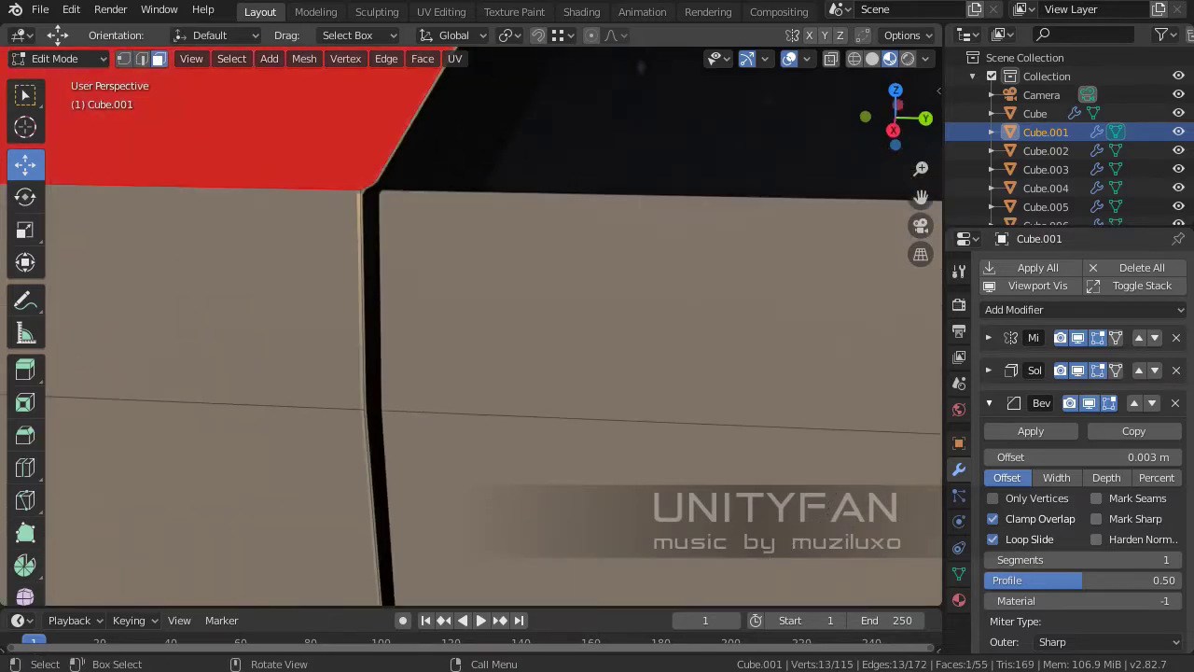
pyautogui.press('x')
pyautogui.click(350, 236)
pyautogui.press('Tab')
pyautogui.press('Tab')
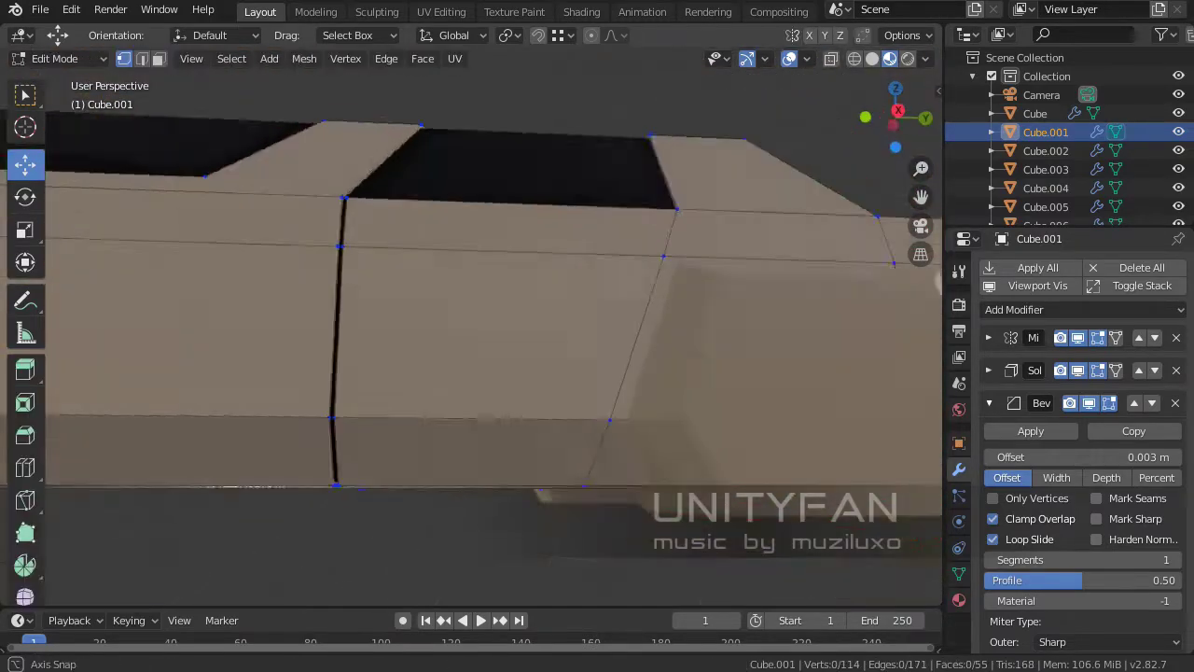
pyautogui.moveTo(466, 373)
pyautogui.mouseDown(button='middle')
pyautogui.moveTo(523, 317)
pyautogui.moveTo(504, 355)
pyautogui.mouseUp(button='middle')
pyautogui.click(631, 388)
pyautogui.scroll(-5, 630, 388)
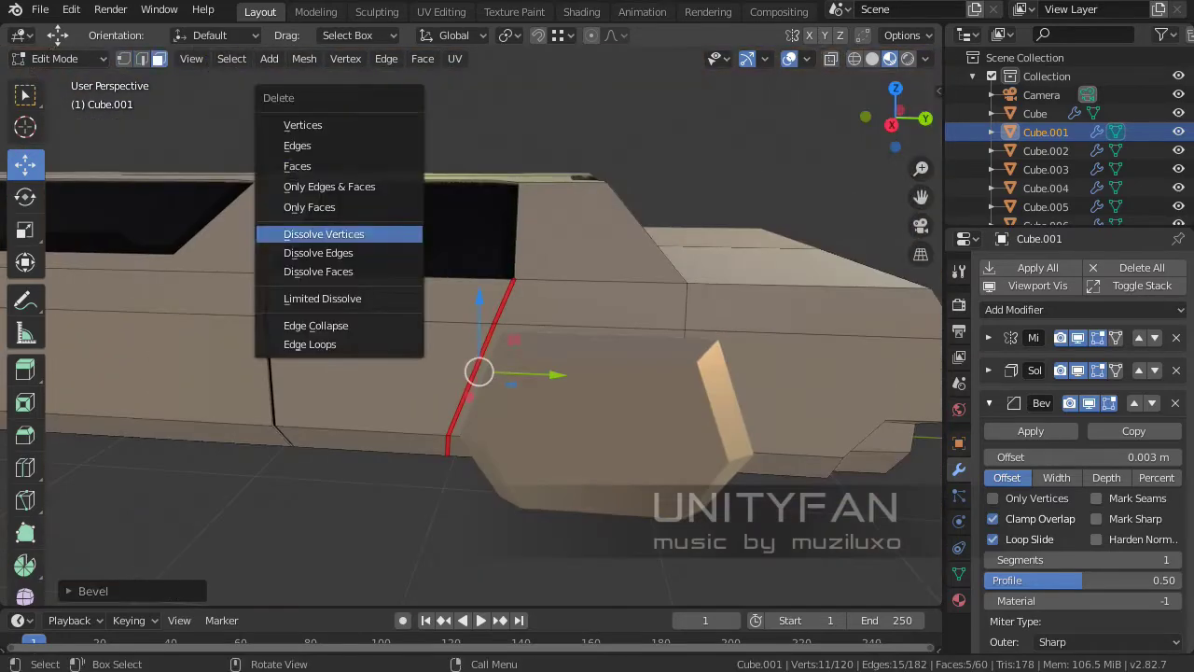
pyautogui.click(322, 233)
pyautogui.scroll(3, 478, 371)
# - Check the side seams and select the vertex at the seam's lower end
pyautogui.press('1')
pyautogui.scroll(-4, 479, 372)
pyautogui.moveTo(478, 371); pyautogui.dragTo(522, 335, button='middle')
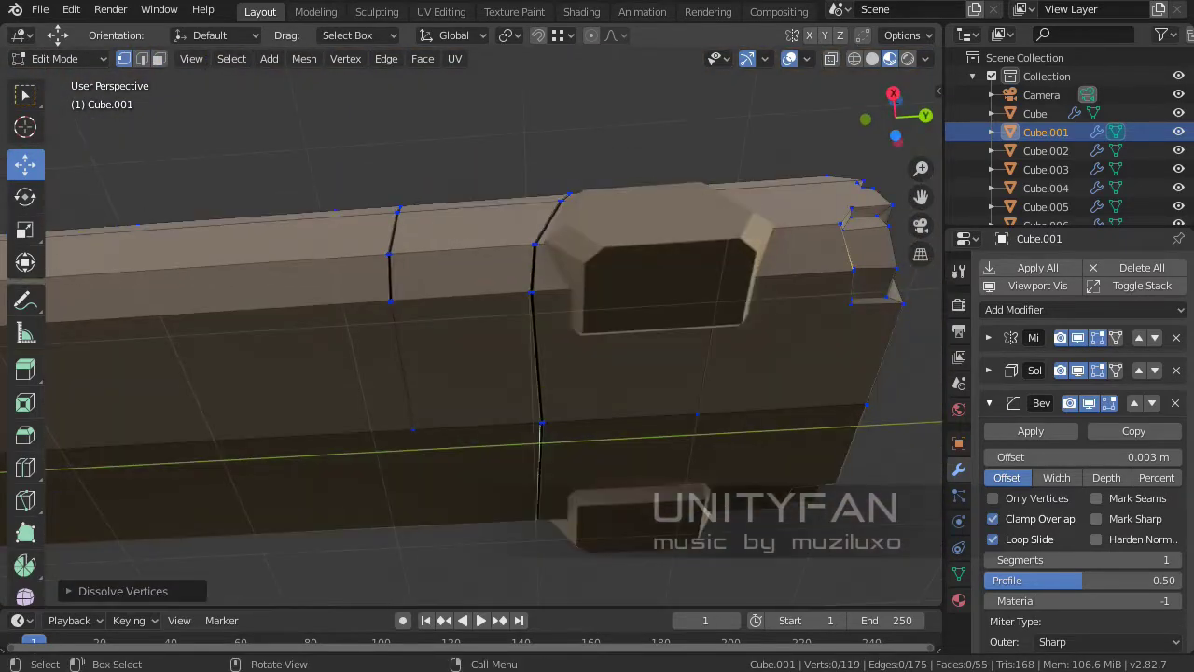
pyautogui.scroll(4, 471, 326)
pyautogui.scroll(-3, 471, 327)
pyautogui.press('Tab')
pyautogui.scroll(3, 471, 326)
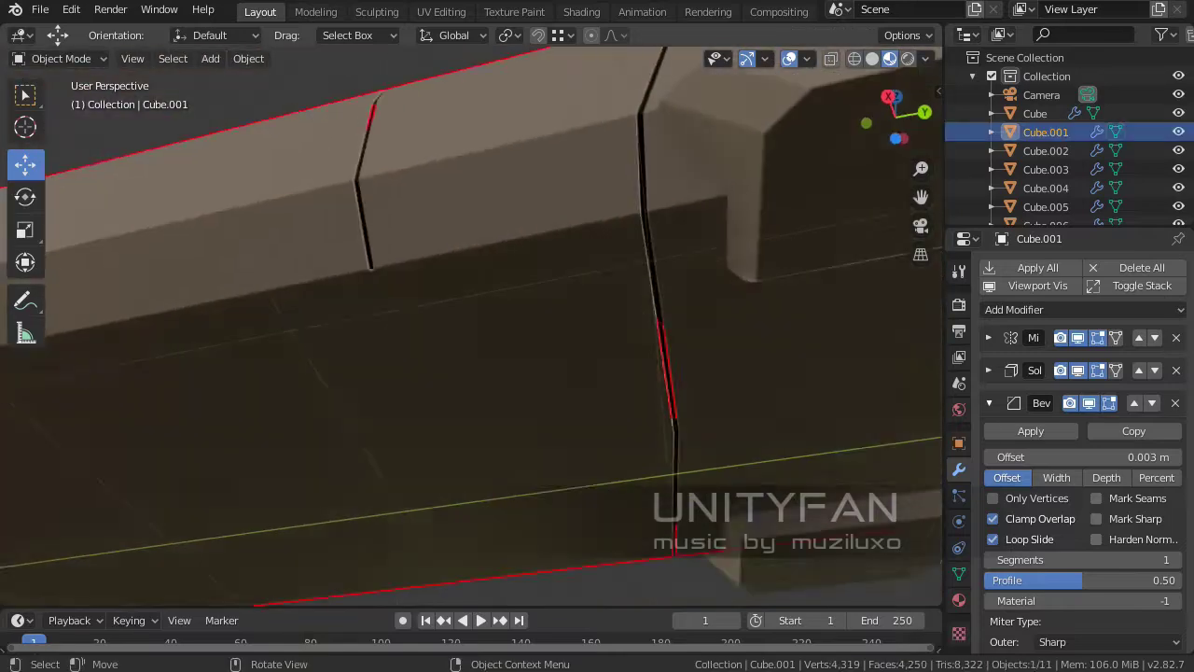
pyautogui.press('Tab')
pyautogui.scroll(3, 471, 326)
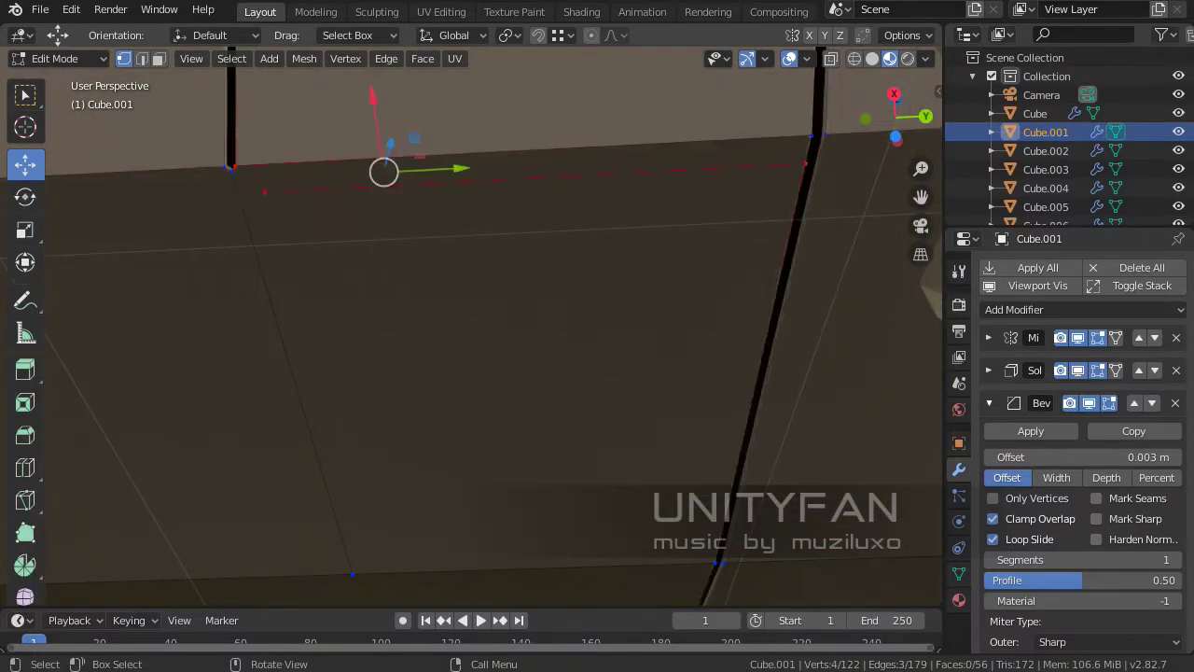
pyautogui.click(231, 167)
pyautogui.moveTo(471, 327); pyautogui.dragTo(523, 280, button='middle')
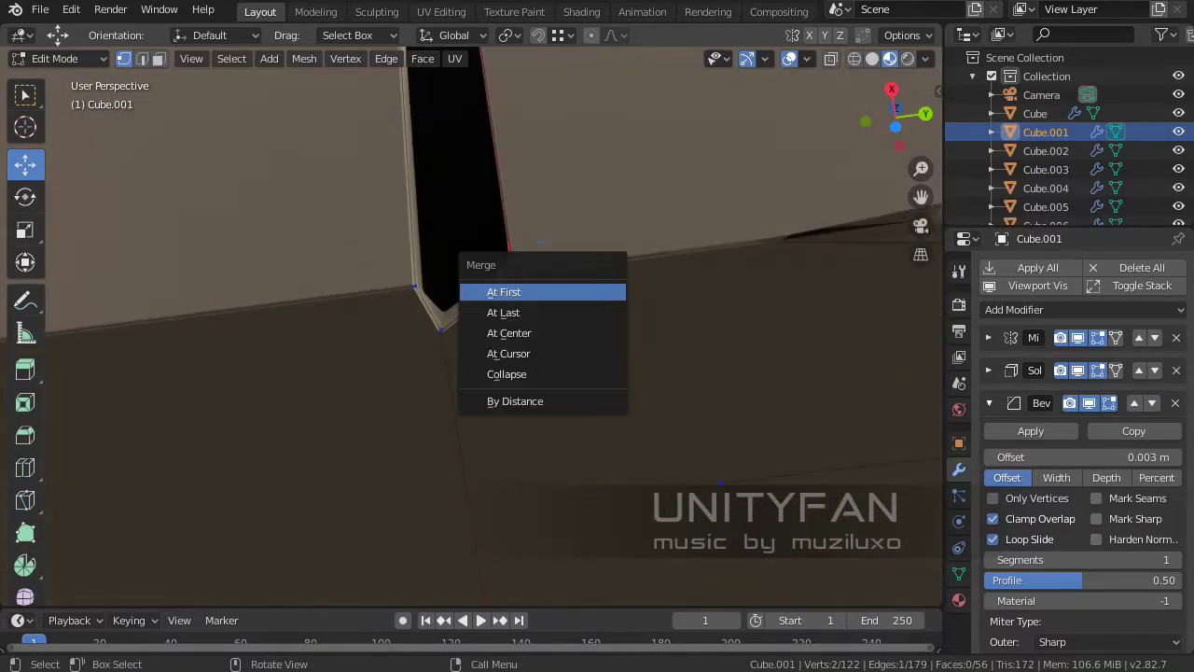
pyautogui.moveTo(471, 327); pyautogui.dragTo(531, 289, button='middle')
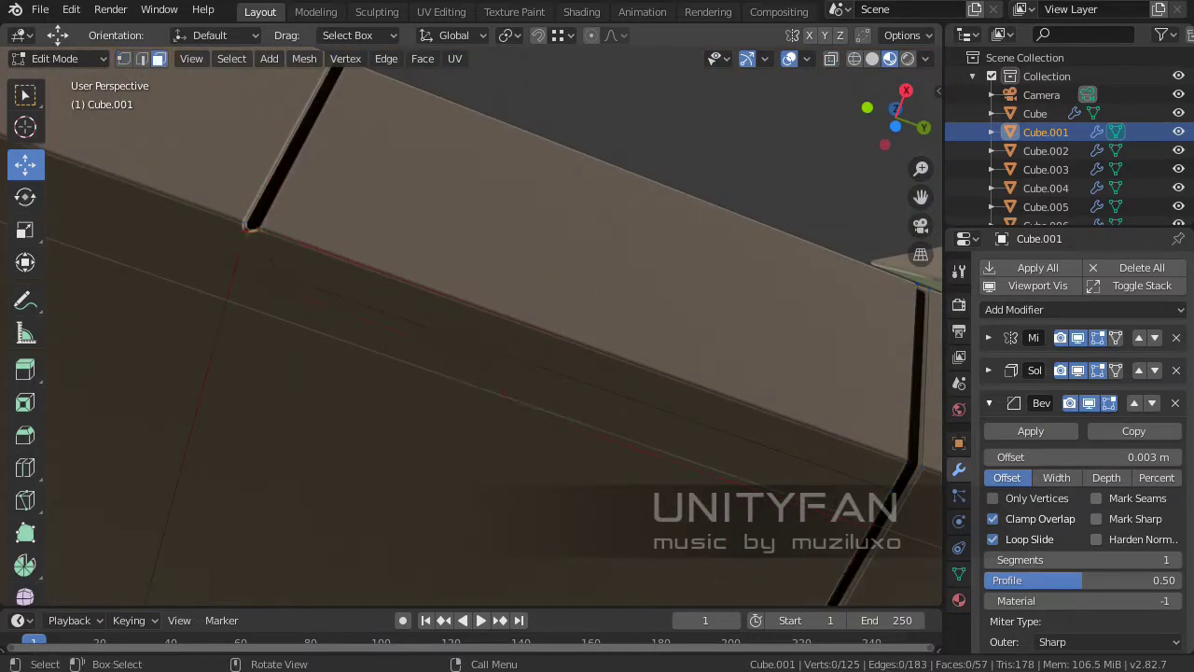
# - Clear the selection on the limousine's front mesh and confirm a knife cut across the panel
pyautogui.scroll(-3, 471, 327)
pyautogui.scroll(-4, 471, 326)
pyautogui.press('Tab')
pyautogui.moveTo(471, 327)
pyautogui.mouseDown(button='middle')
pyautogui.moveTo(522, 271)
pyautogui.moveTo(494, 307)
pyautogui.moveTo(523, 289)
pyautogui.moveTo(504, 308)
pyautogui.moveTo(532, 298)
pyautogui.mouseUp(button='middle')
pyautogui.press('Tab')
pyautogui.scroll(5, 471, 326)
pyautogui.hotkey('alt', 'a')
pyautogui.press('1')
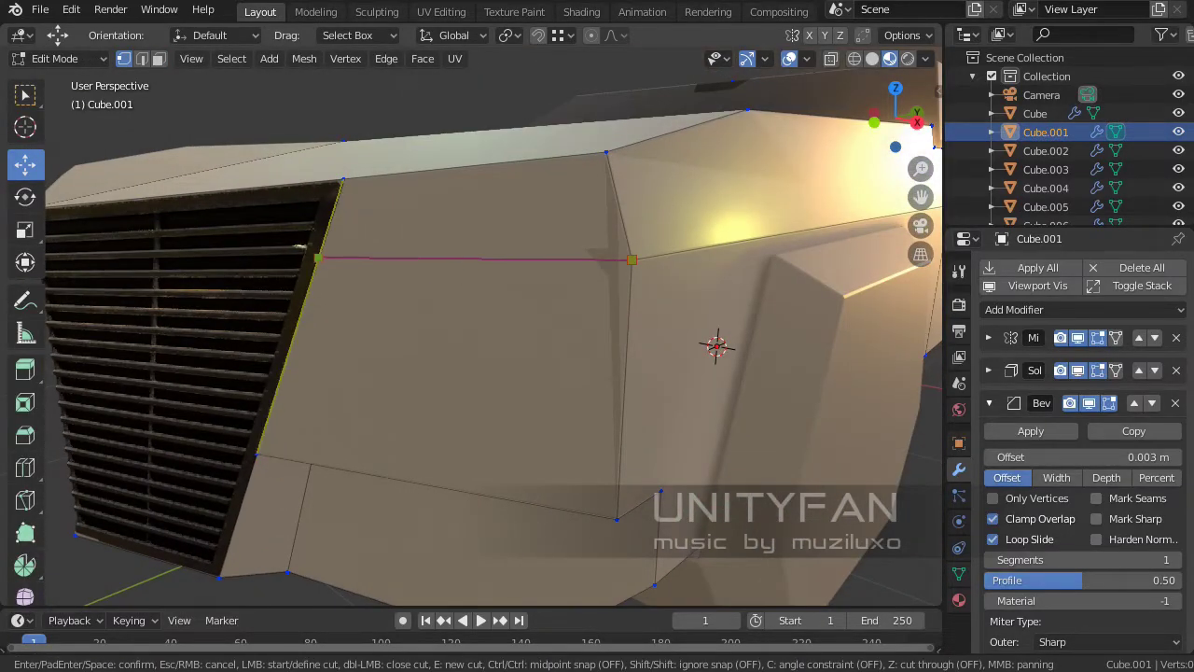
pyautogui.press('Return')
pyautogui.moveTo(471, 326)
pyautogui.mouseDown(button='middle')
pyautogui.moveTo(532, 299)
pyautogui.moveTo(418, 342)
pyautogui.moveTo(503, 308)
pyautogui.mouseUp(button='middle')
pyautogui.press('3')
# - Adjust a vertex of the cut strip and delete the thin slot faces beside the grille
pyautogui.click(525, 288)
pyautogui.scroll(2, 471, 326)
pyautogui.scroll(3, 471, 326)
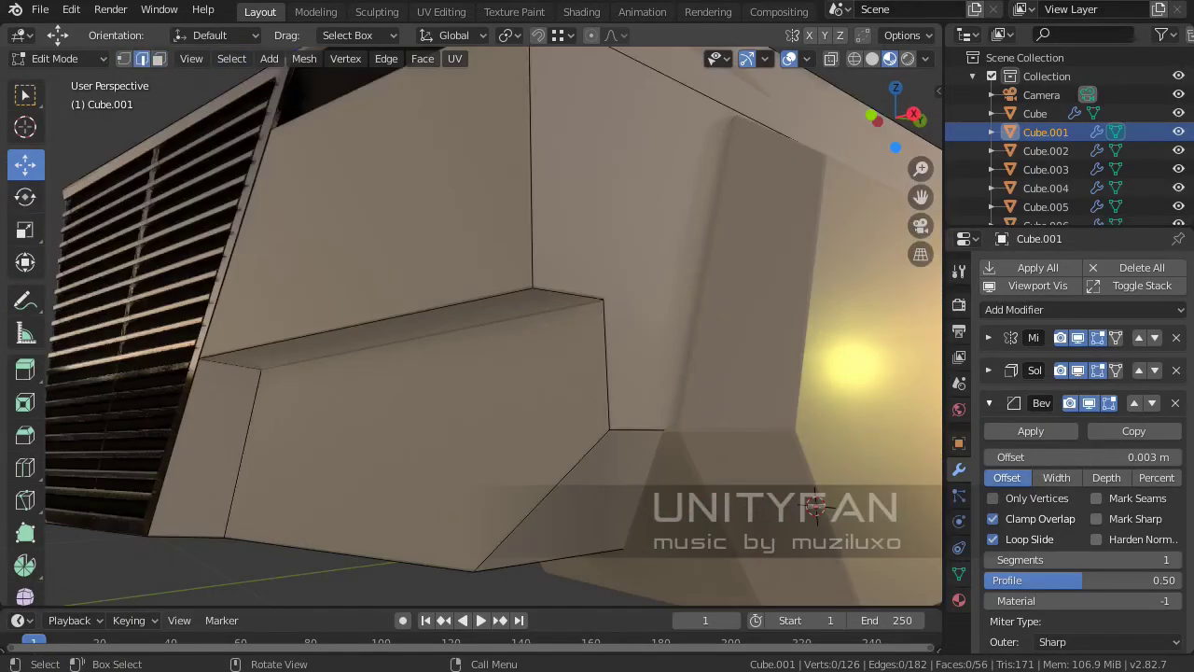
pyautogui.click(260, 369)
pyautogui.moveTo(471, 326)
pyautogui.mouseDown(button='middle')
pyautogui.moveTo(555, 296)
pyautogui.moveTo(606, 308)
pyautogui.moveTo(748, 294)
pyautogui.mouseUp(button='middle')
pyautogui.scroll(2, 471, 326)
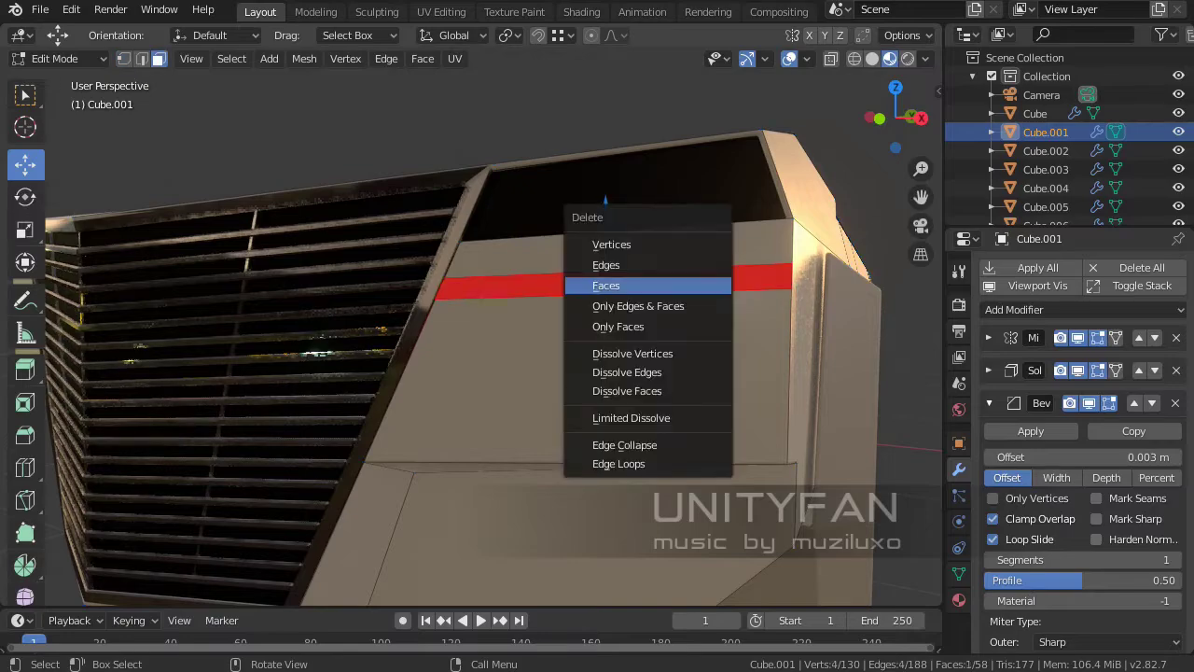
pyautogui.click(605, 284)
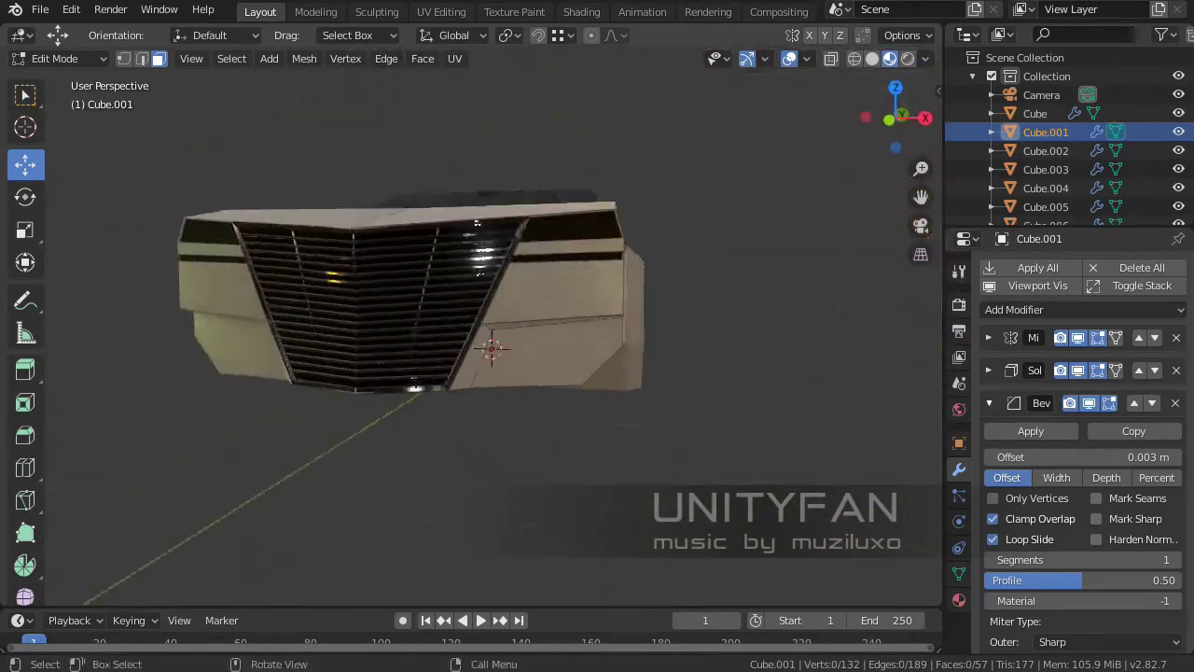
pyautogui.press('k')
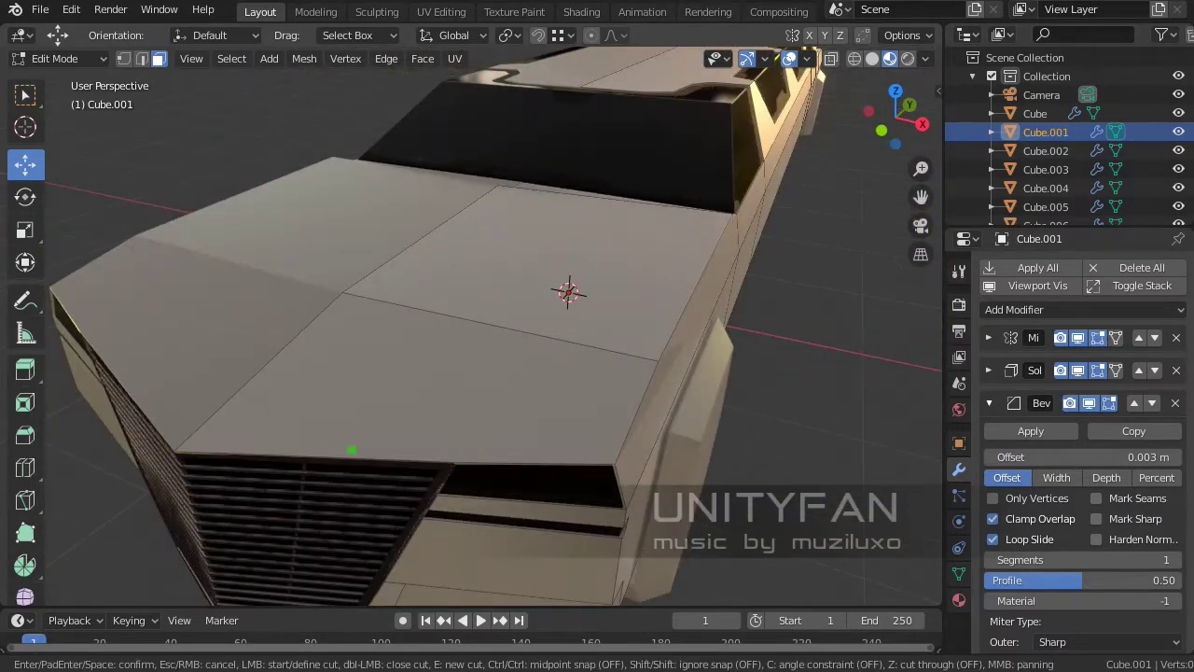
# - Inspect the hood from several angles, select the adjacent body piece and enter Edit Mode
pyautogui.moveTo(568, 292)
pyautogui.mouseDown(button='middle')
pyautogui.moveTo(540, 310)
pyautogui.moveTo(522, 233)
pyautogui.mouseUp(button='middle')
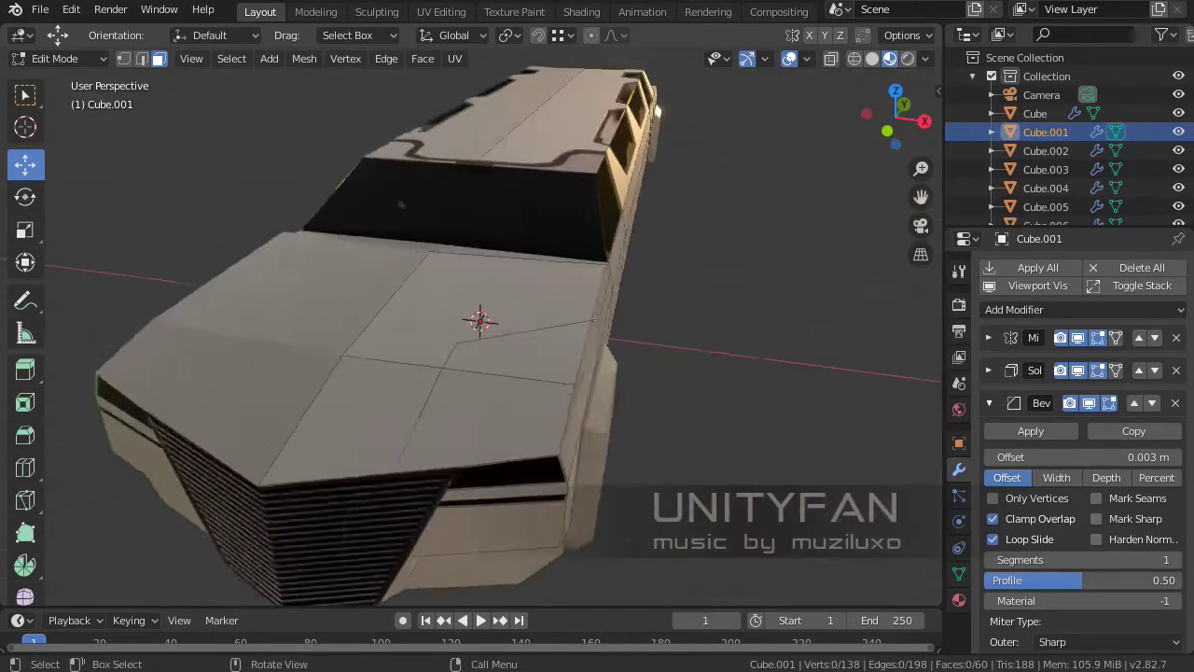
pyautogui.moveTo(754, 324); pyautogui.dragTo(232, 225, button='middle')
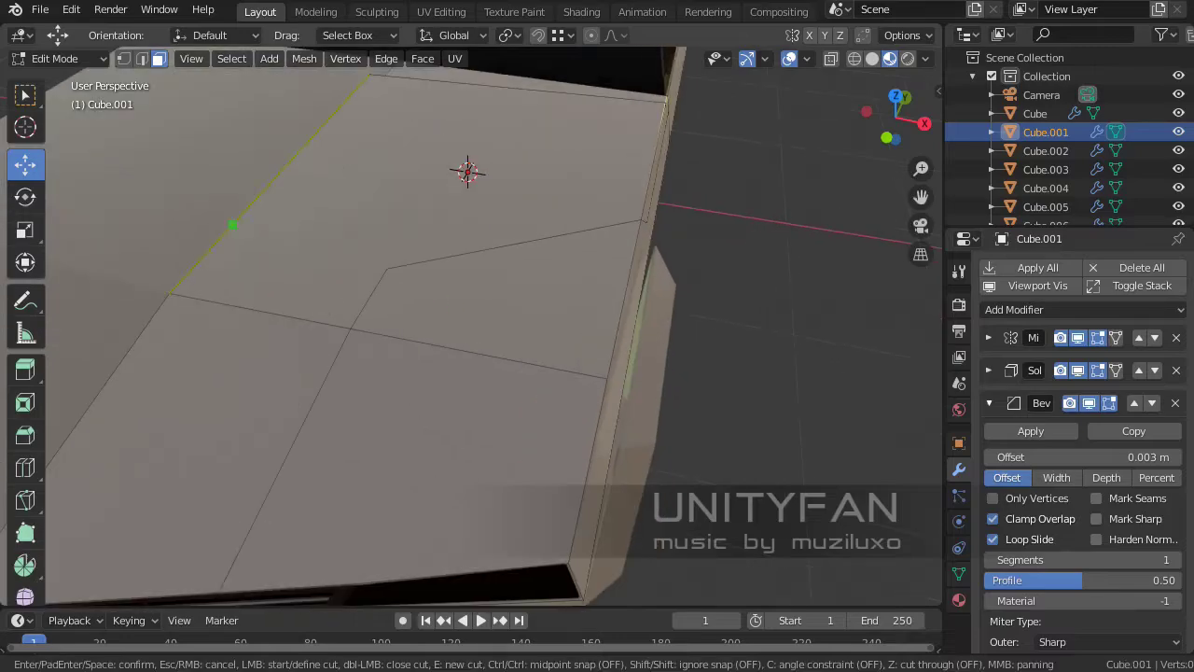
pyautogui.moveTo(467, 326); pyautogui.dragTo(522, 280, button='middle')
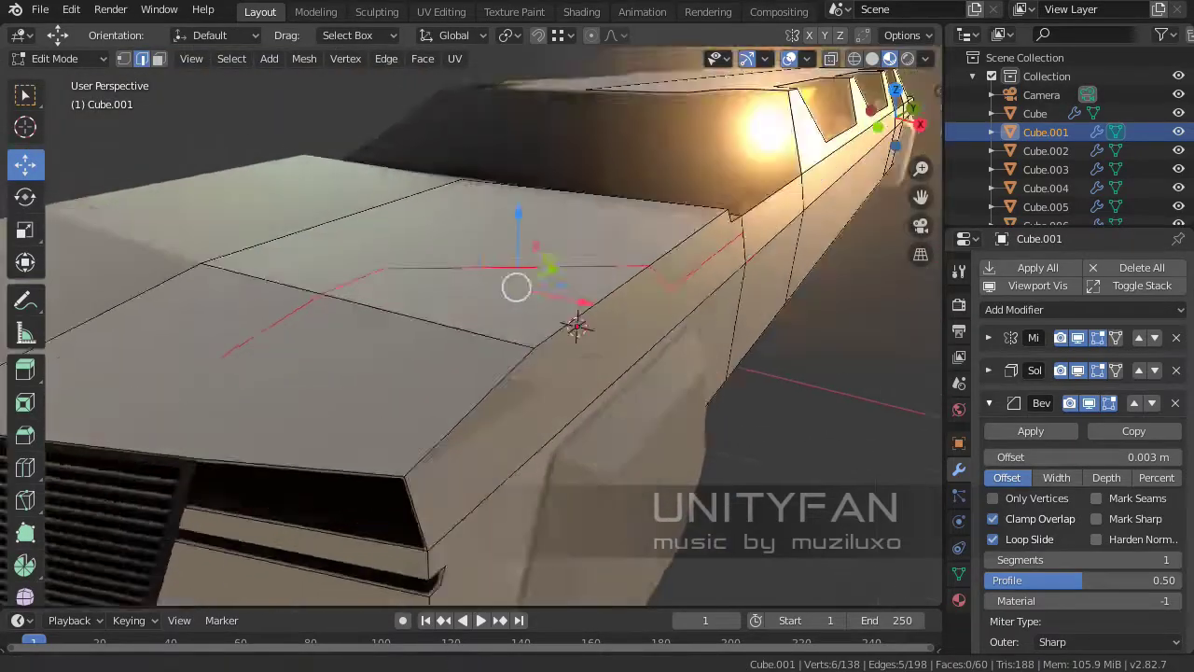
pyautogui.moveTo(513, 326); pyautogui.dragTo(597, 280, button='middle')
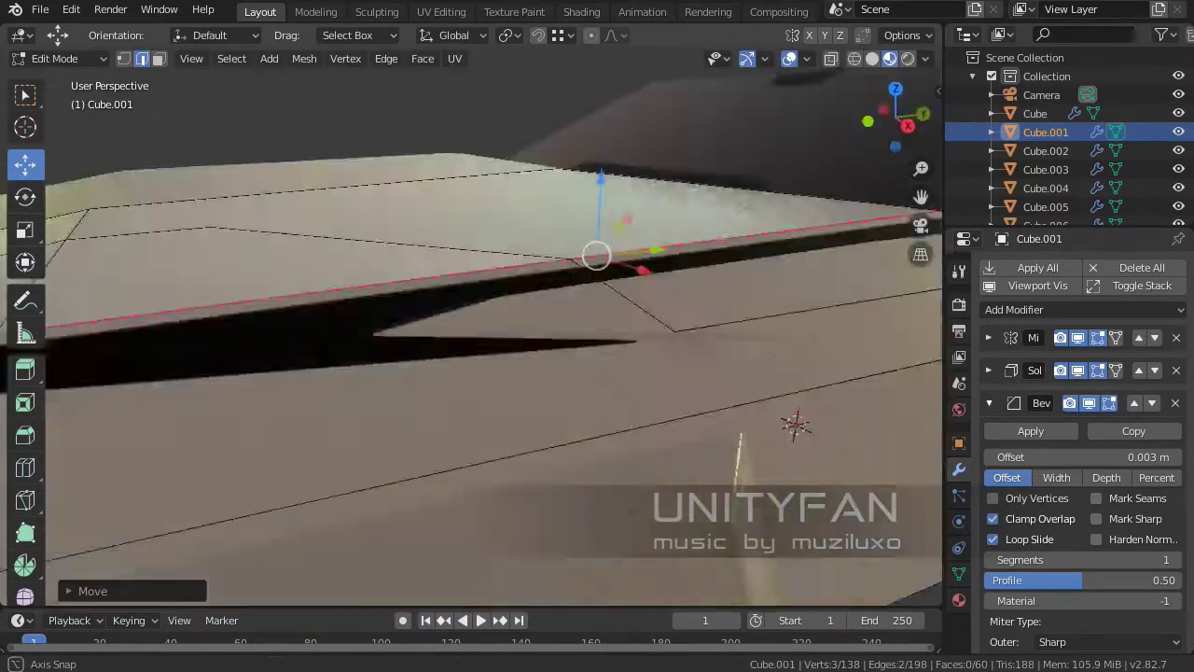
pyautogui.moveTo(560, 326)
pyautogui.mouseDown(button='middle')
pyautogui.moveTo(466, 308)
pyautogui.moveTo(541, 279)
pyautogui.mouseUp(button='middle')
pyautogui.click(325, 245)
pyautogui.press('Tab')
pyautogui.press('Tab')
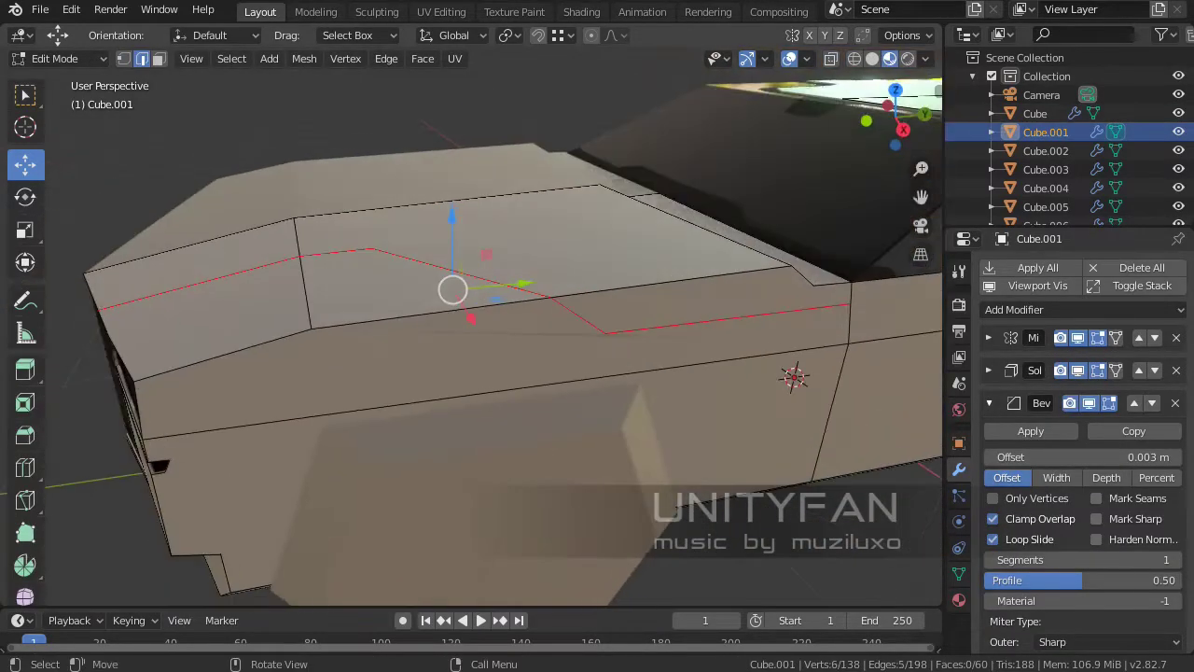
# - Switch to face select and start another knife cut across the hood
pyautogui.moveTo(466, 326); pyautogui.dragTo(522, 308, button='middle')
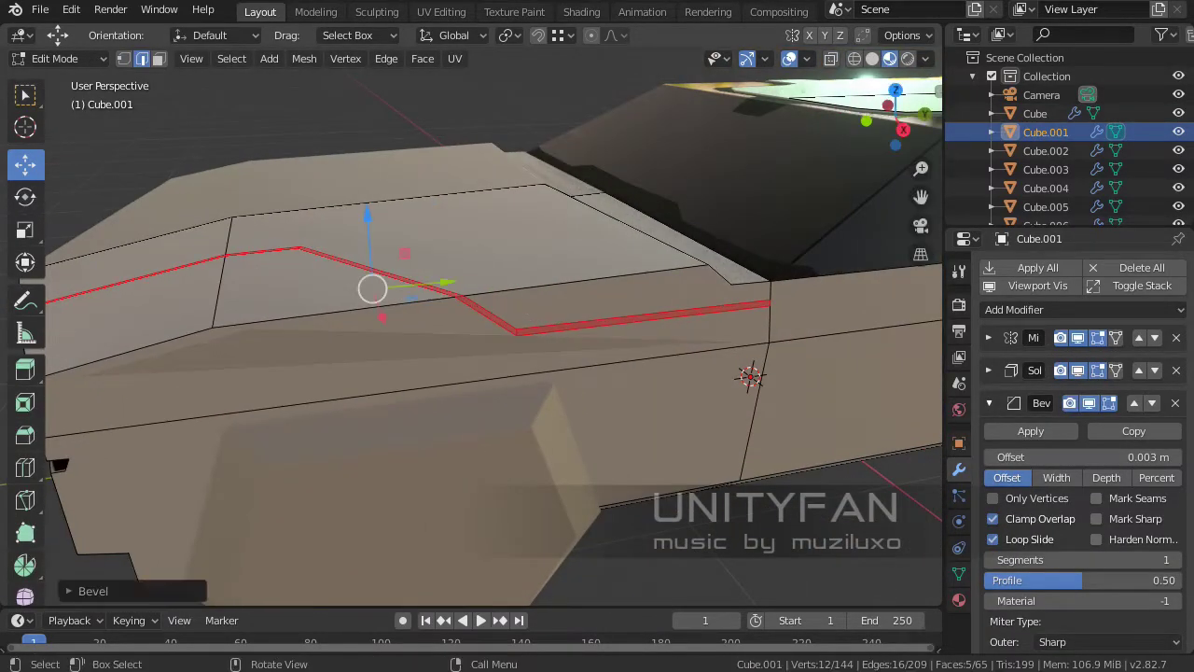
pyautogui.press('3')
pyautogui.moveTo(378, 299); pyautogui.dragTo(410, 318, button='middle')
pyautogui.scroll(3, 411, 317)
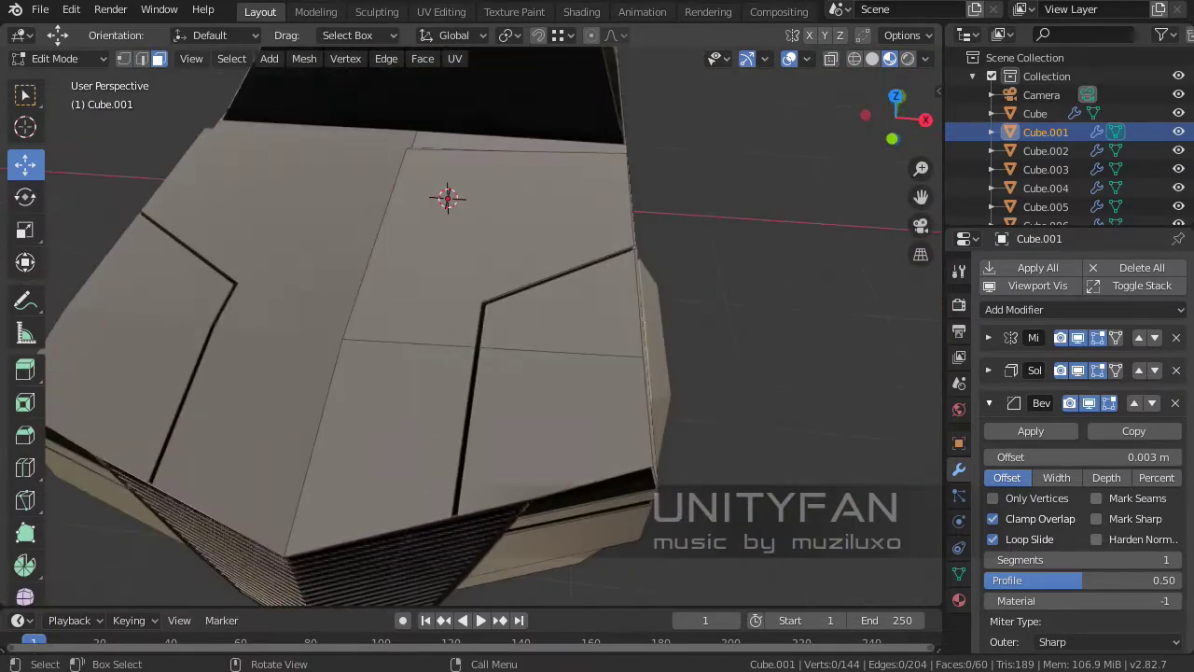
pyautogui.press('k')
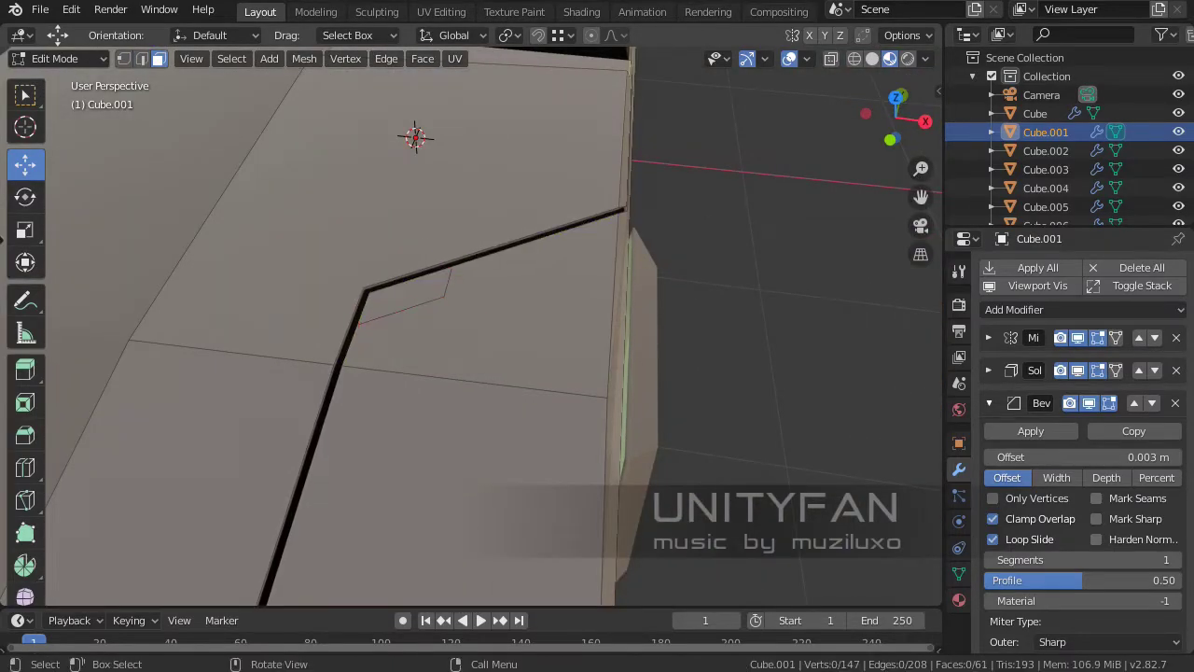
pyautogui.scroll(-5, 466, 326)
pyautogui.moveTo(466, 326); pyautogui.dragTo(478, 342, button='middle')
# - Select the vertical edge on the body's side and bevel it
pyautogui.scroll(3, 471, 331)
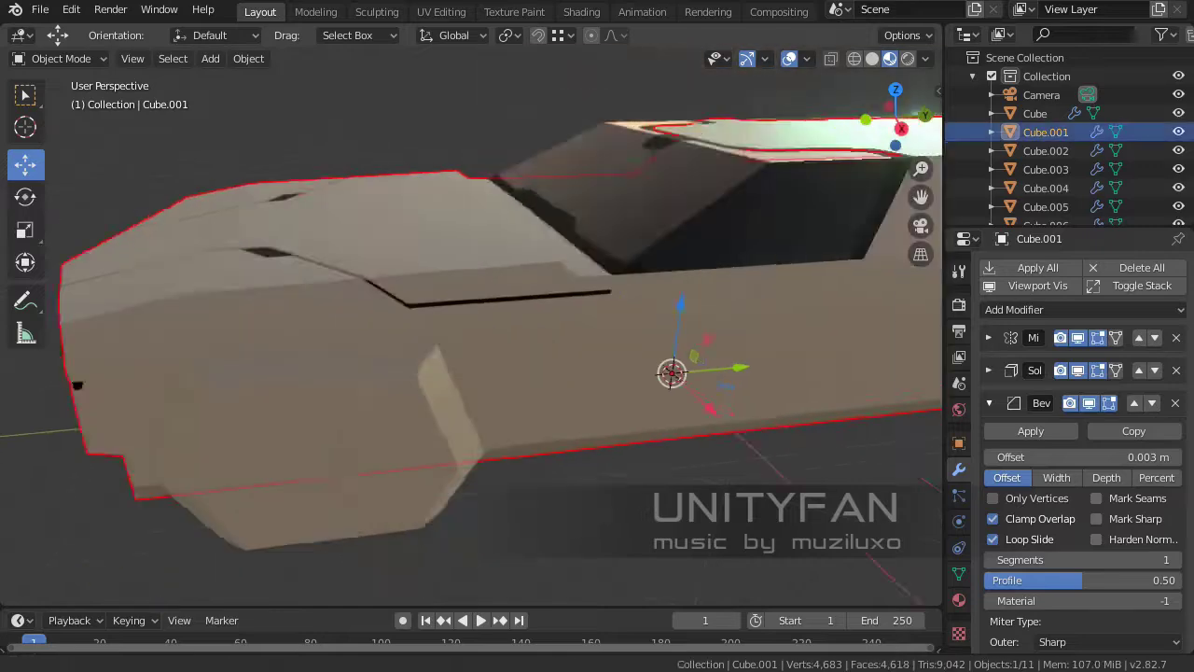
pyautogui.press('Tab')
pyautogui.scroll(3, 471, 331)
pyautogui.moveTo(466, 327); pyautogui.dragTo(485, 341, button='middle')
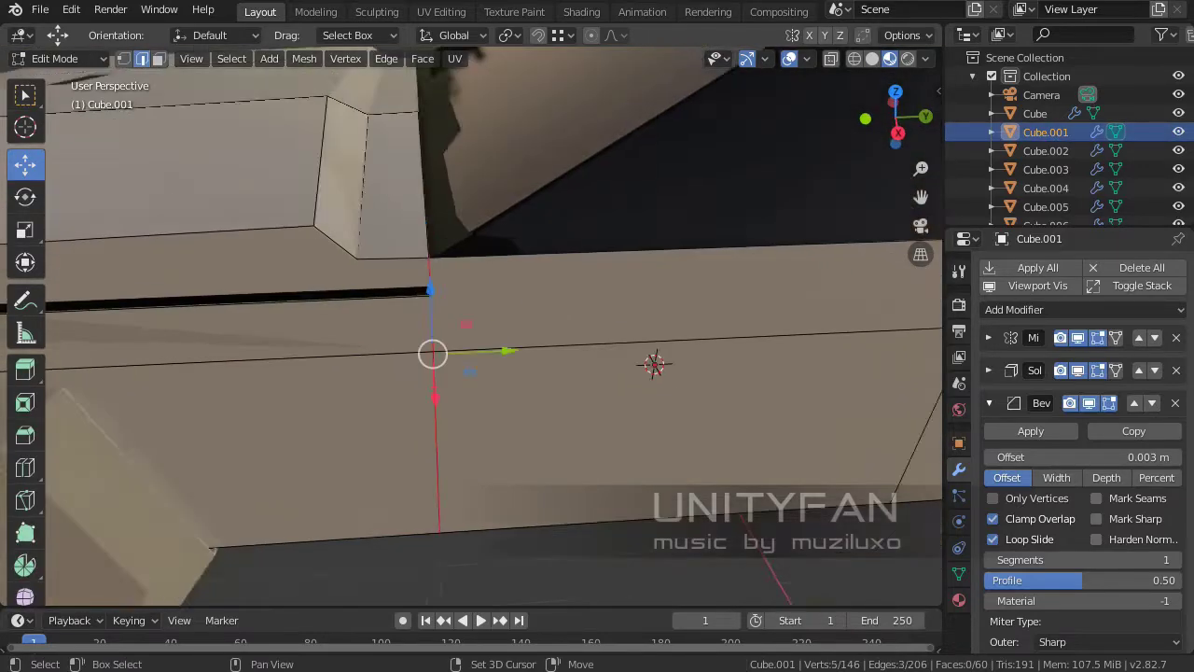
pyautogui.keyDown('alt'); pyautogui.click(401, 373); pyautogui.keyUp('alt')
pyautogui.click(569, 368)
# - Delete the beveled face strip and dissolve the leftover stray vertices
pyautogui.moveTo(569, 368); pyautogui.dragTo(597, 391, button='middle')
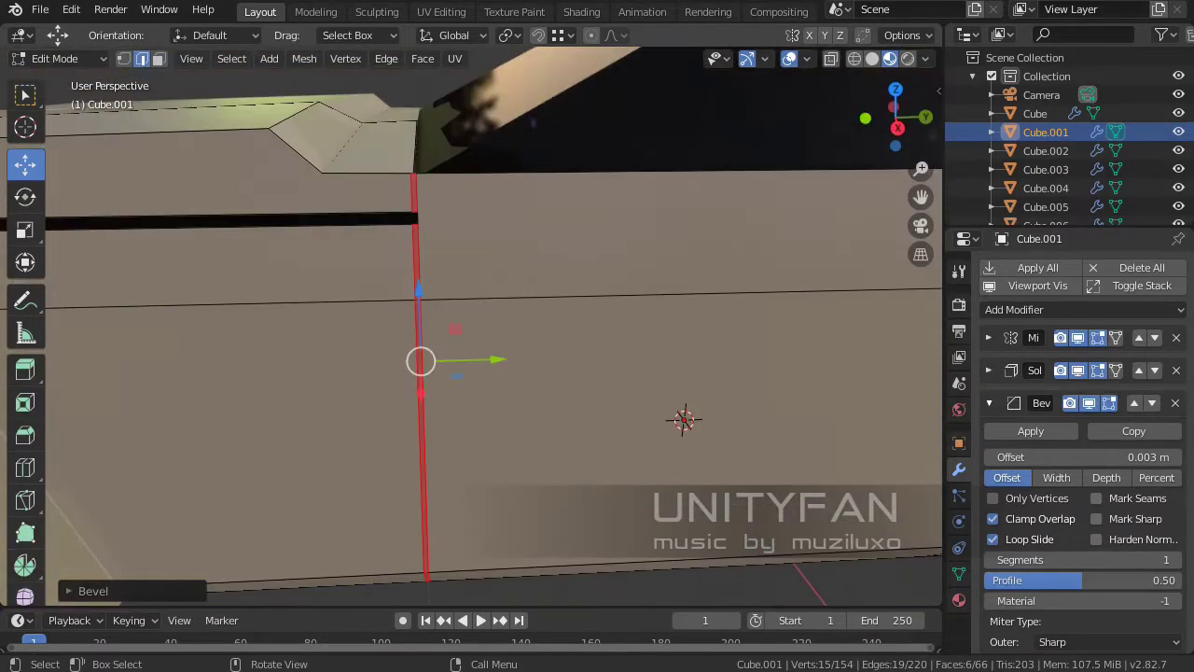
pyautogui.click(308, 202)
pyautogui.moveTo(308, 202); pyautogui.dragTo(391, 242, button='middle')
pyautogui.click(385, 437)
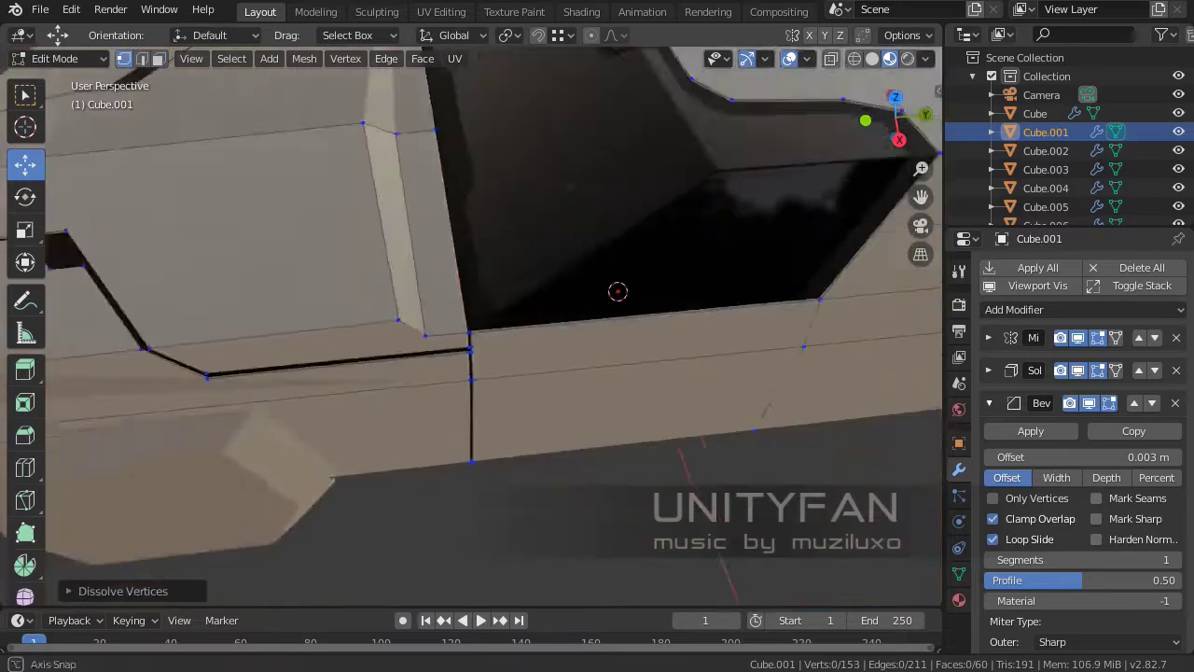
pyautogui.press('Tab')
# - Dissolve two more unneeded vertices and move the remaining ones into place
pyautogui.moveTo(467, 326); pyautogui.dragTo(559, 373, button='middle')
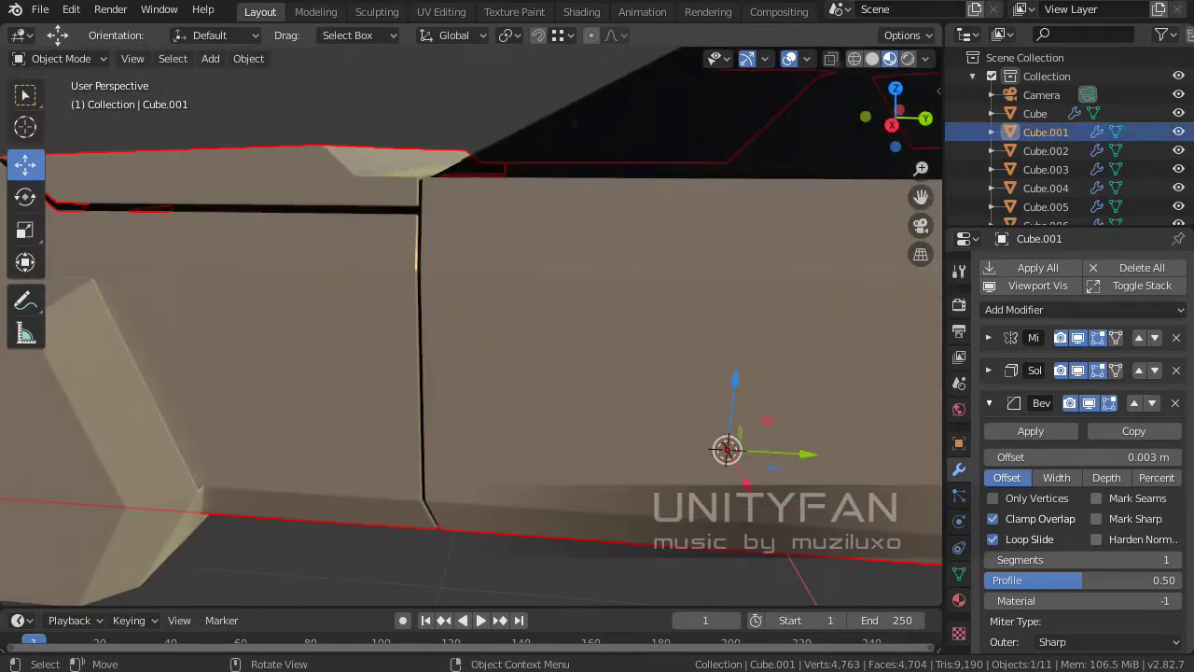
pyautogui.press('Tab')
pyautogui.moveTo(466, 326); pyautogui.dragTo(522, 354, button='middle')
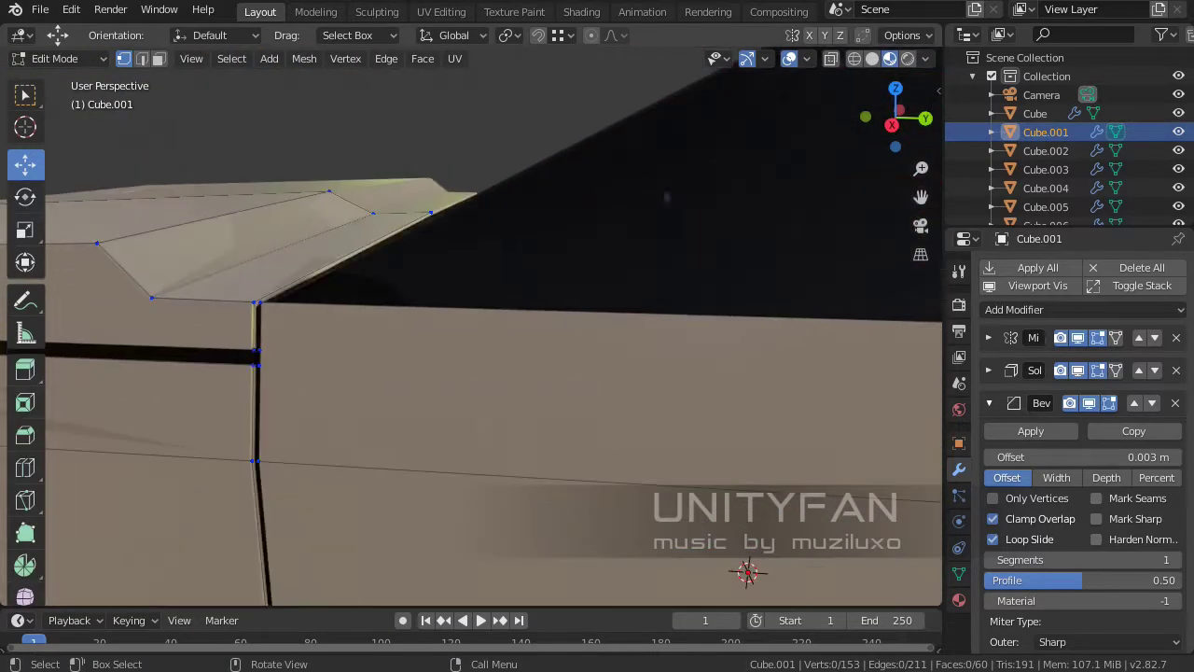
pyautogui.moveTo(264, 363); pyautogui.dragTo(231, 434, button='middle')
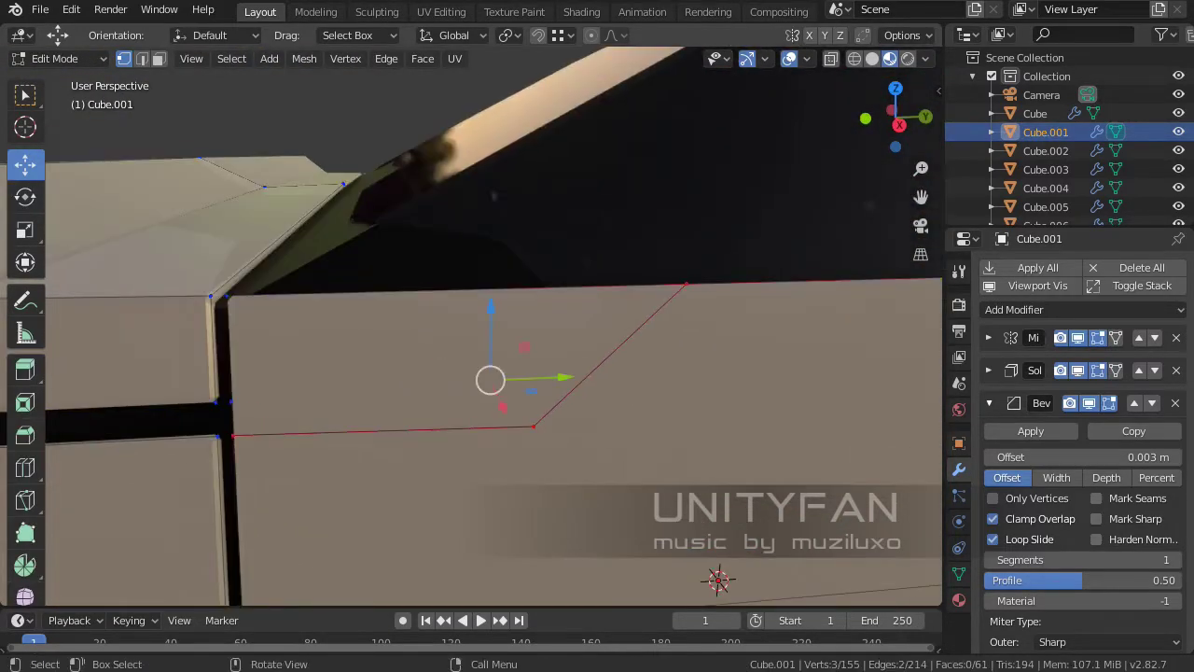
pyautogui.click(373, 381)
pyautogui.moveTo(373, 380); pyautogui.dragTo(560, 448, button='middle')
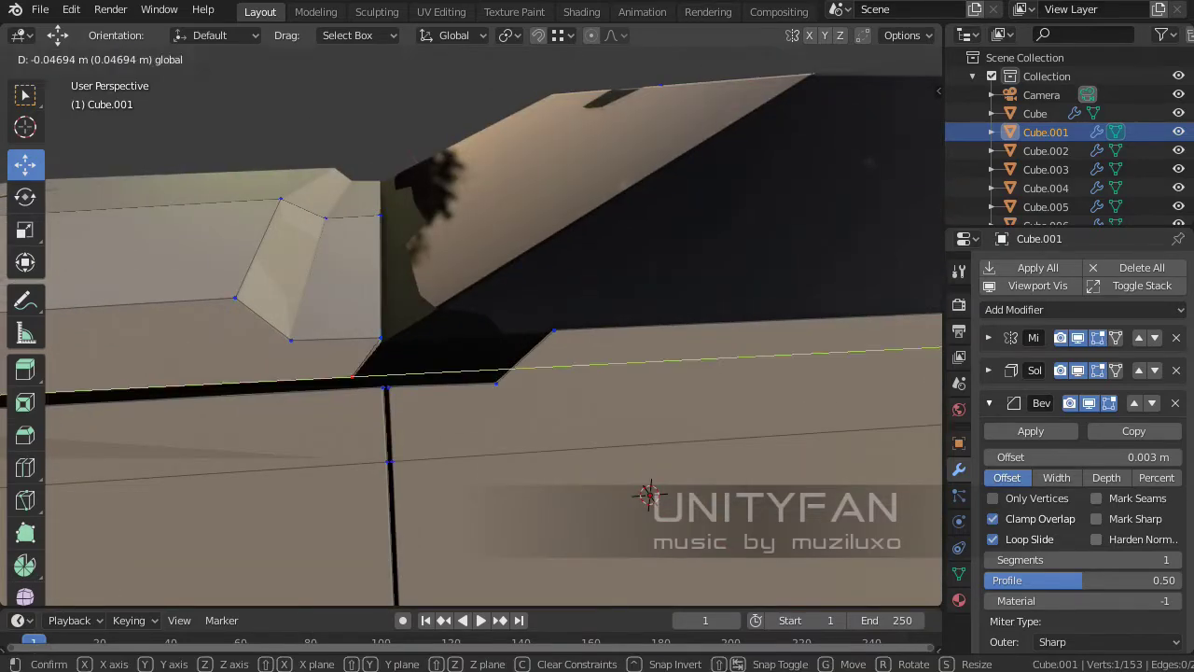
pyautogui.click(648, 494)
# - Edit the Cube.006 piece briefly, then reselect Cube.001 in Edit Mode
pyautogui.press('Tab')
pyautogui.moveTo(632, 469)
pyautogui.mouseDown(button='middle')
pyautogui.moveTo(503, 419)
pyautogui.moveTo(560, 438)
pyautogui.moveTo(588, 422)
pyautogui.moveTo(522, 401)
pyautogui.moveTo(467, 403)
pyautogui.mouseUp(button='middle')
pyautogui.press('Tab')
pyautogui.press('Tab')
pyautogui.press('Tab')
pyautogui.press('Tab')
pyautogui.click(504, 392)
pyautogui.press('Tab')
pyautogui.press('Tab')
pyautogui.moveTo(739, 396)
pyautogui.mouseDown(button='middle')
pyautogui.moveTo(432, 475)
pyautogui.moveTo(844, 192)
pyautogui.mouseUp(button='middle')
pyautogui.click(432, 475)
pyautogui.press('Tab')
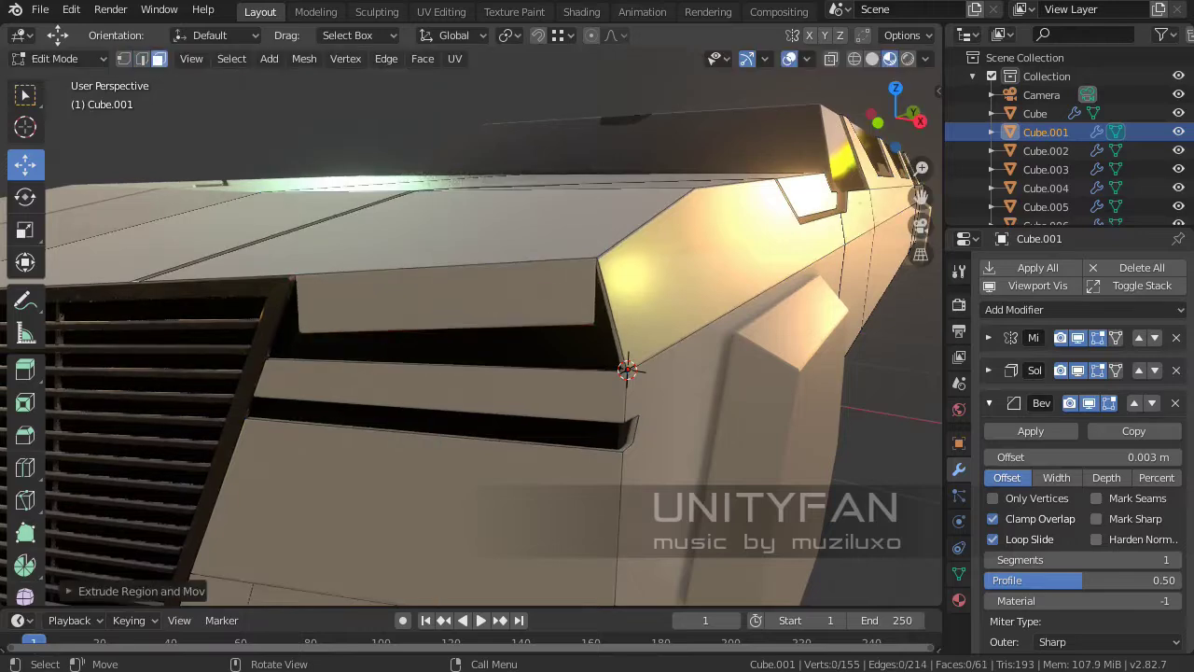
# - Separate the headlight faces into their own object and move it vertically
pyautogui.click(361, 284)
pyautogui.press('Tab')
pyautogui.click(447, 298)
pyautogui.press('Tab')
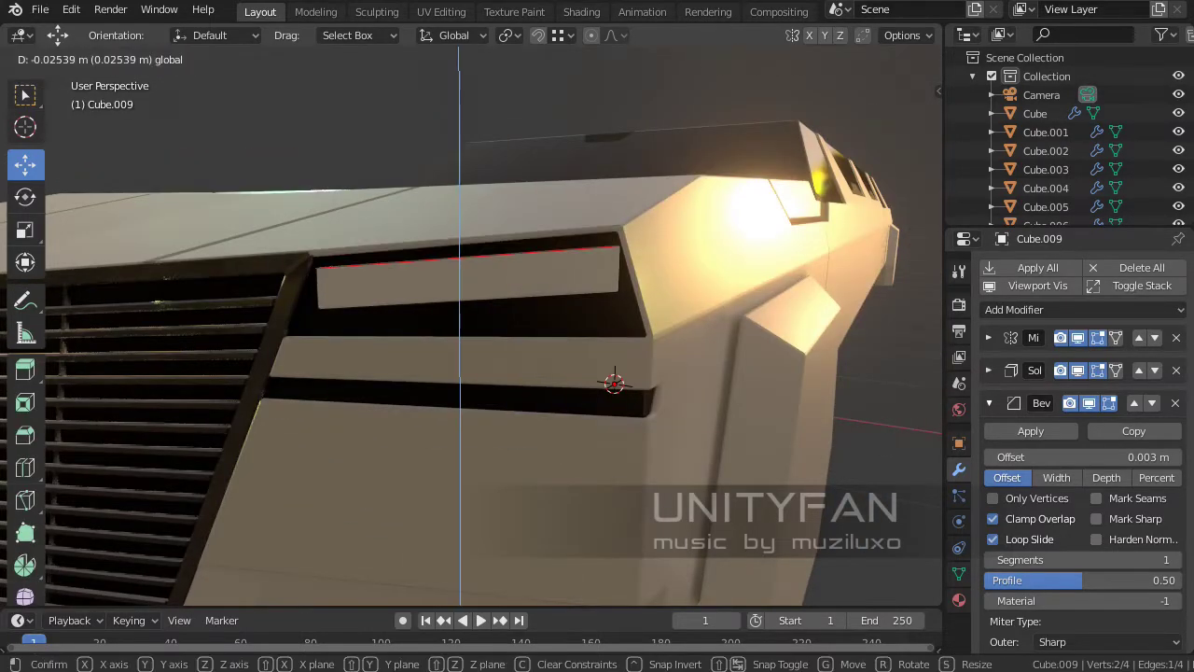
pyautogui.press('Return')
# - Move the headlight piece front-to-back along Y and reposition the panel piece
pyautogui.moveTo(466, 373)
pyautogui.mouseDown(button='middle')
pyautogui.moveTo(401, 354)
pyautogui.moveTo(559, 373)
pyautogui.moveTo(522, 439)
pyautogui.moveTo(466, 392)
pyautogui.moveTo(485, 373)
pyautogui.moveTo(420, 336)
pyautogui.moveTo(467, 307)
pyautogui.mouseUp(button='middle')
pyautogui.press('g')
pyautogui.press('y')
pyautogui.press('Return')
pyautogui.press('g')
pyautogui.press('Return')
pyautogui.press('1')
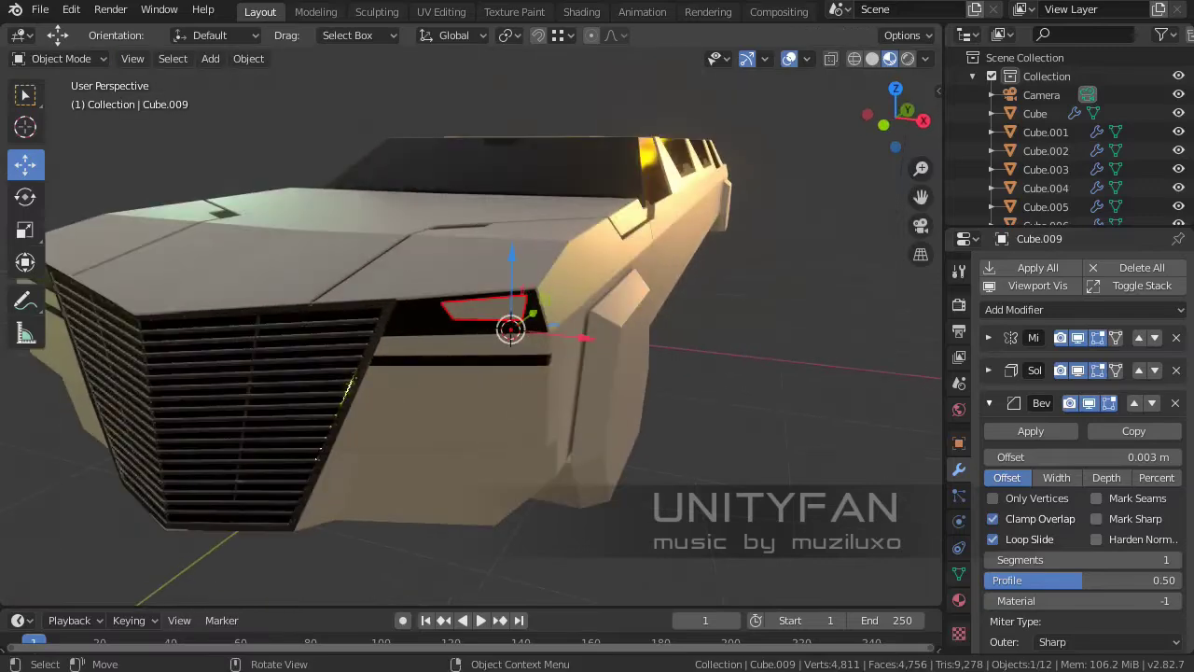
# - Give the headlight an Emission surface with strength 7 and enable Bloom in render settings
pyautogui.click(1129, 458)
pyautogui.click(1026, 188)
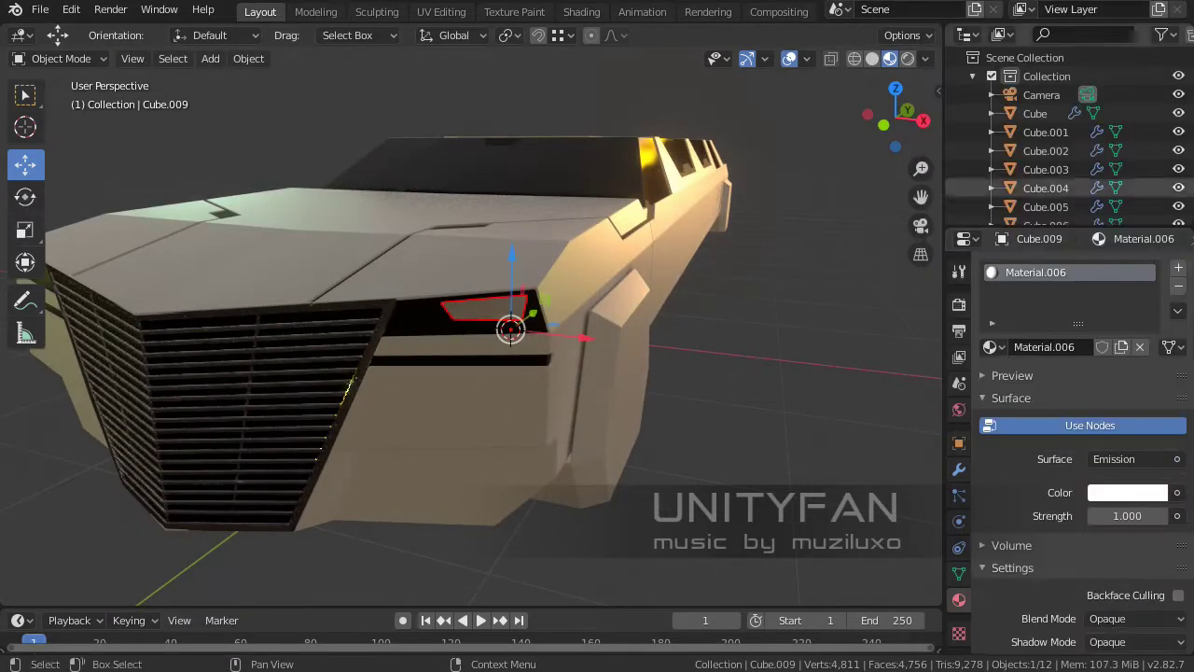
pyautogui.write('7')
pyautogui.press('Return')
pyautogui.click(1127, 491)
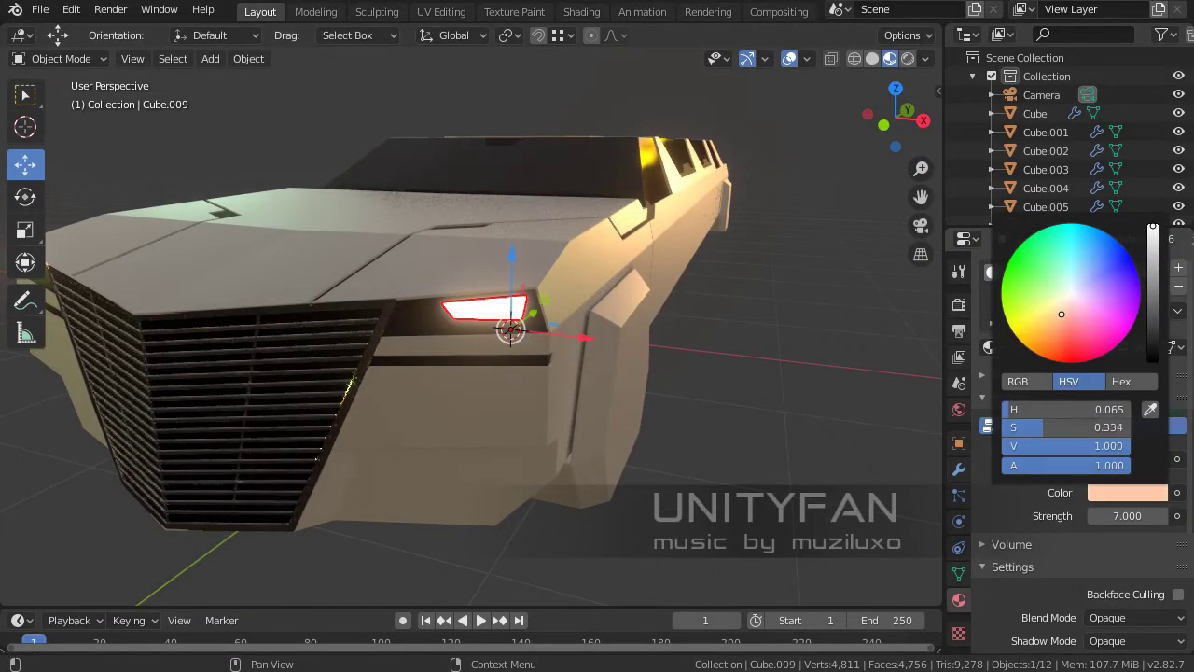
pyautogui.click(958, 304)
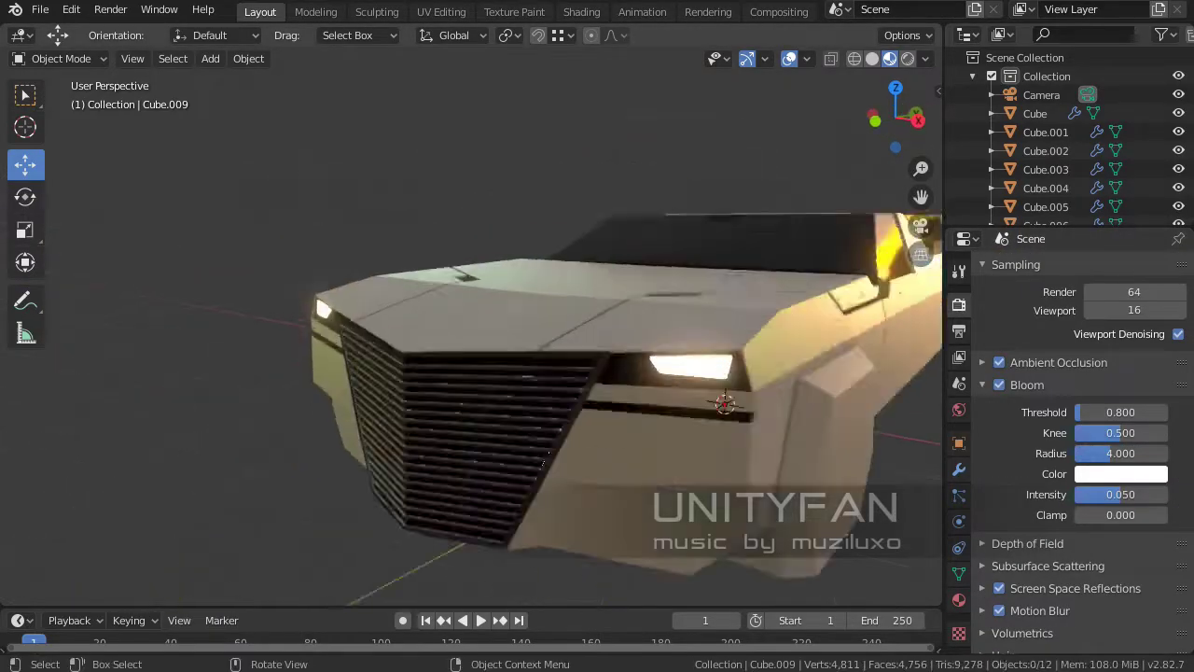
pyautogui.press('Tab')
# - Delete the lower front face of the body
pyautogui.moveTo(466, 373); pyautogui.dragTo(522, 355, button='middle')
pyautogui.press('3')
pyautogui.click(522, 401)
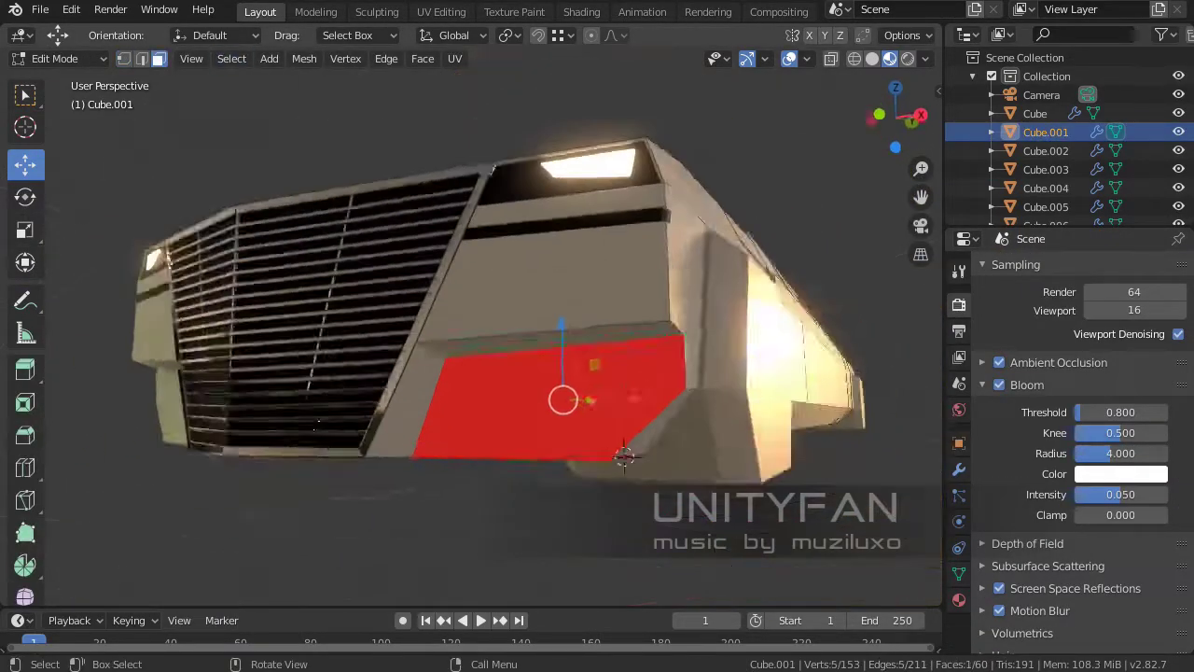
pyautogui.press('Delete')
pyautogui.moveTo(606, 380); pyautogui.dragTo(373, 354, button='middle')
pyautogui.scroll(3, 373, 354)
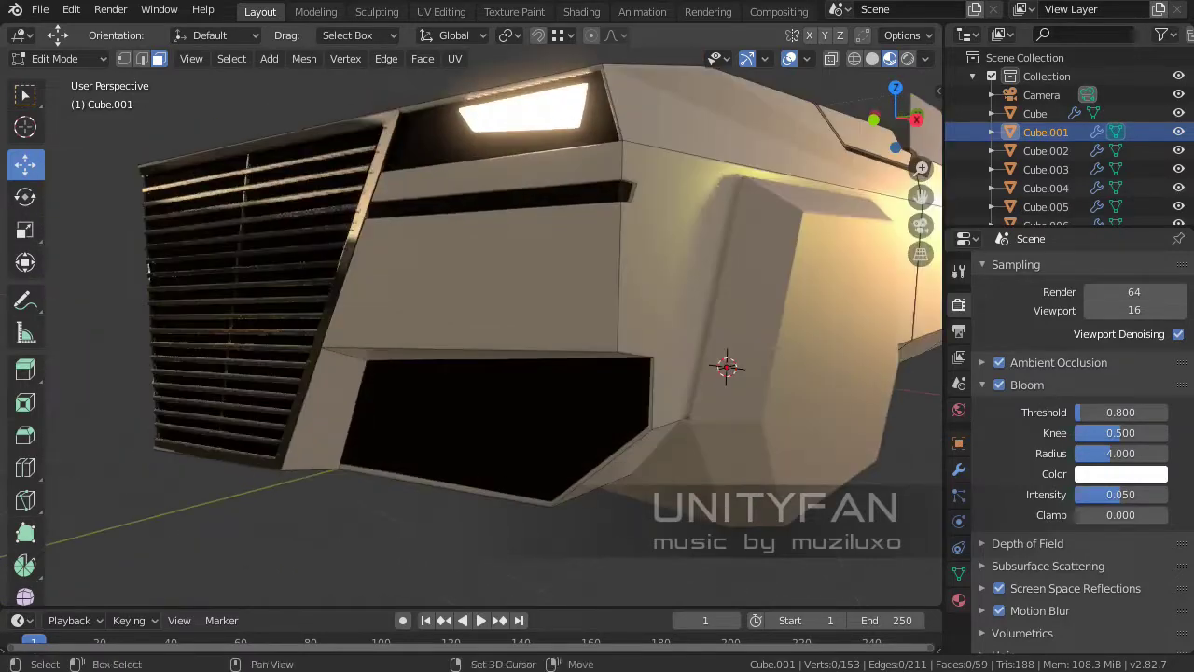
# - Knife-cut a seam line across the front panel
pyautogui.press('k')
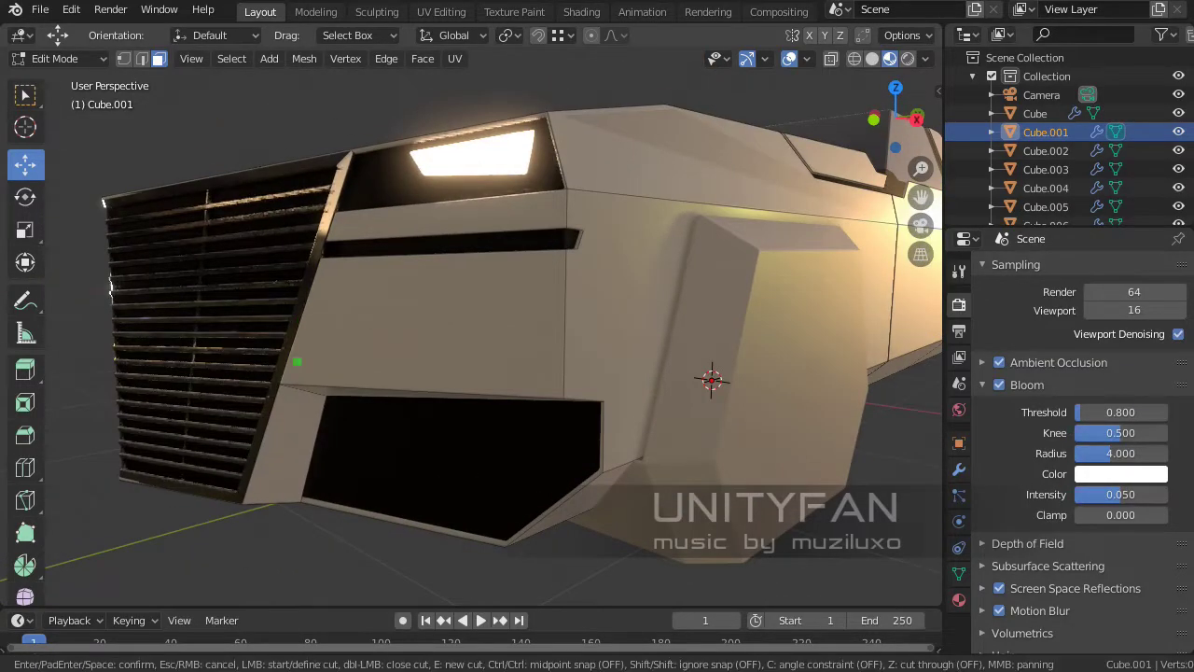
pyautogui.click(456, 312)
pyautogui.moveTo(564, 310); pyautogui.dragTo(476, 317, button='middle')
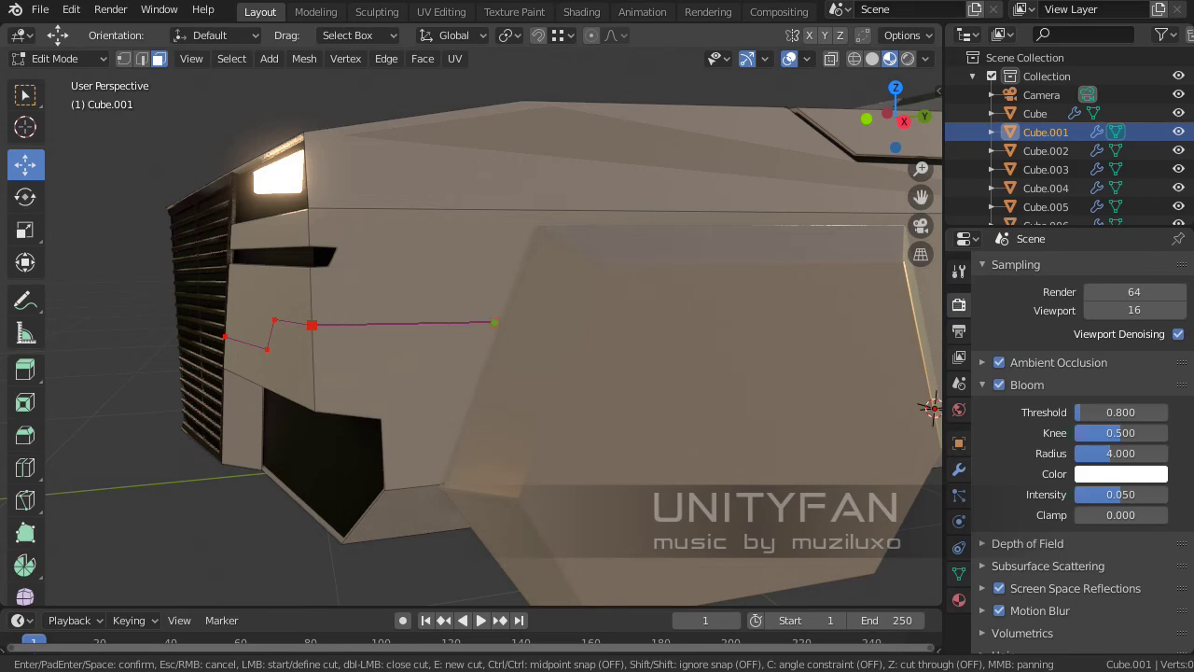
pyautogui.moveTo(522, 476)
pyautogui.mouseDown(button='middle')
pyautogui.moveTo(466, 392)
pyautogui.moveTo(522, 373)
pyautogui.mouseUp(button='middle')
pyautogui.press('Return')
# - Delete the new face strip to leave a seam gap
pyautogui.scroll(4, 493, 327)
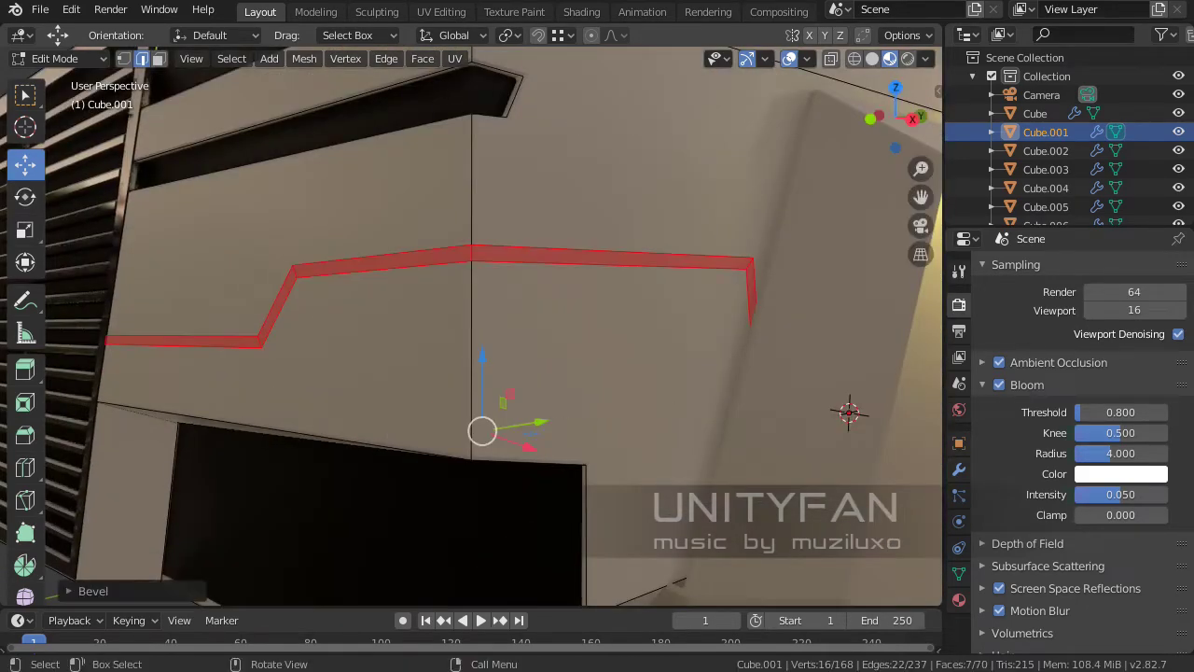
pyautogui.press('3')
pyautogui.press('x')
pyautogui.click(427, 269)
pyautogui.moveTo(426, 270); pyautogui.dragTo(565, 348, button='middle')
# - Start another knife cut and check the front of the car from the side
pyautogui.press('k')
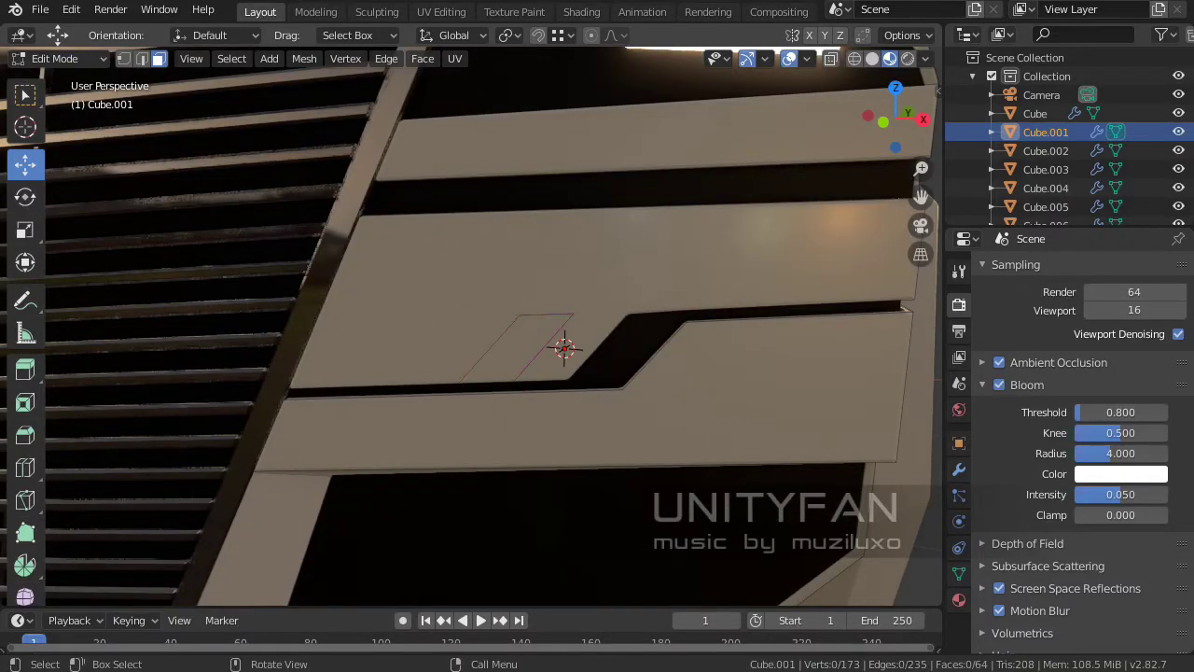
pyautogui.scroll(-8, 492, 327)
pyautogui.moveTo(493, 327)
pyautogui.mouseDown(button='middle')
pyautogui.moveTo(279, 308)
pyautogui.moveTo(420, 317)
pyautogui.moveTo(355, 312)
pyautogui.mouseUp(button='middle')
pyautogui.press('Tab')
pyautogui.scroll(3, 493, 364)
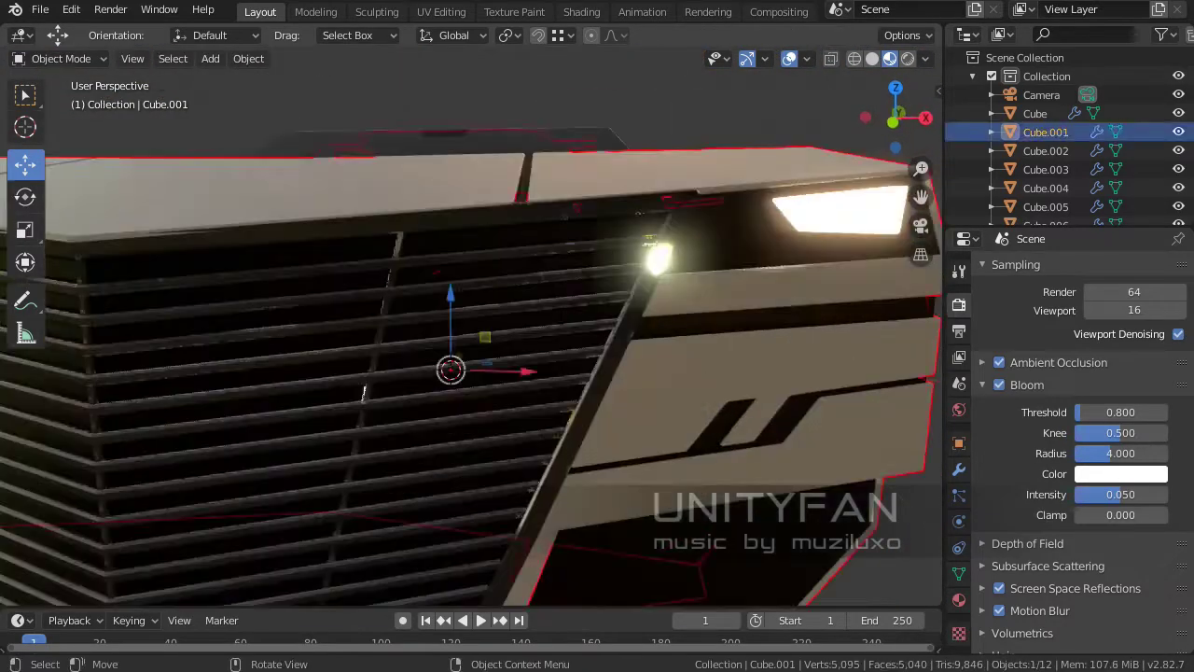
pyautogui.press('Tab')
pyautogui.scroll(3, 492, 364)
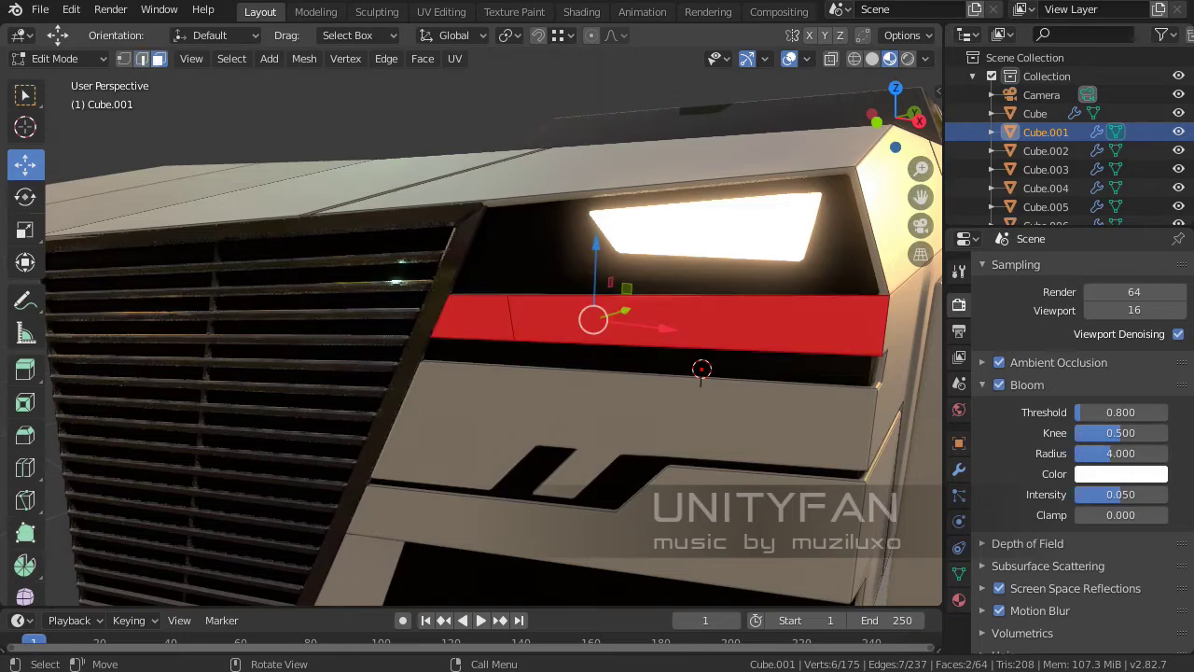
pyautogui.scroll(3, 493, 326)
# - Extrude the selected panel edge into a new face constrained to the X axis
pyautogui.press('e')
pyautogui.press('g')
pyautogui.press('x')
pyautogui.press('Return')
pyautogui.moveTo(493, 326); pyautogui.dragTo(392, 299, button='middle')
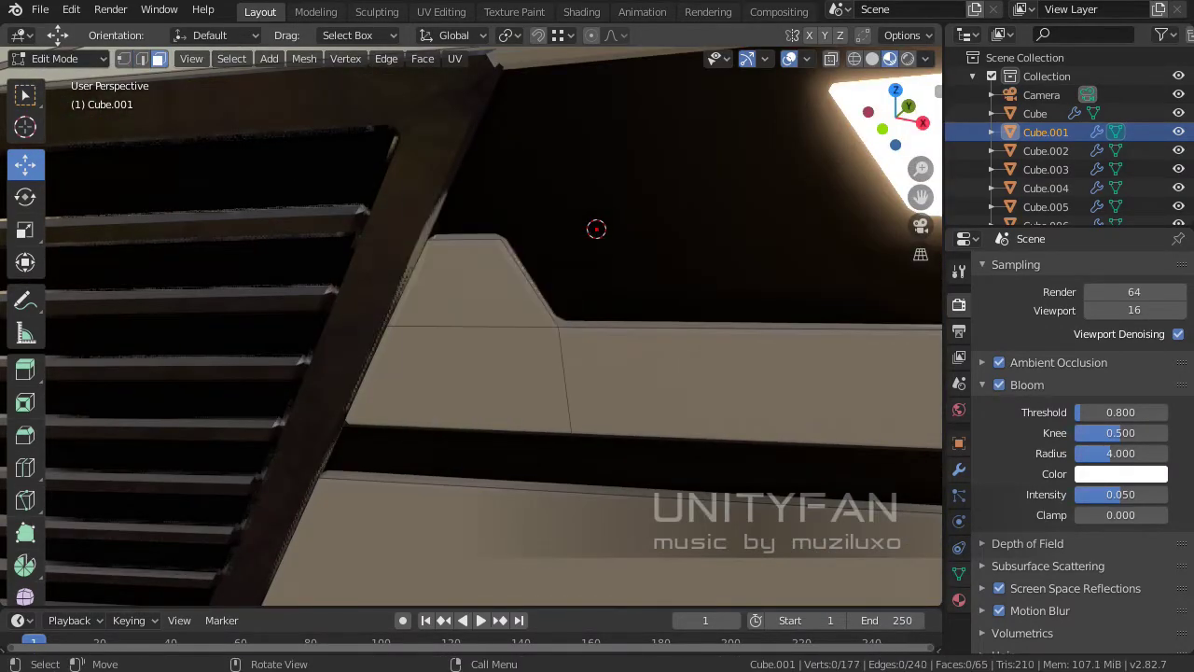
pyautogui.scroll(-5, 492, 326)
# - Review the new panel face from the car front and top
pyautogui.press('Tab')
pyautogui.moveTo(493, 326); pyautogui.dragTo(457, 280, button='middle')
pyautogui.press('Tab')
pyautogui.scroll(3, 492, 326)
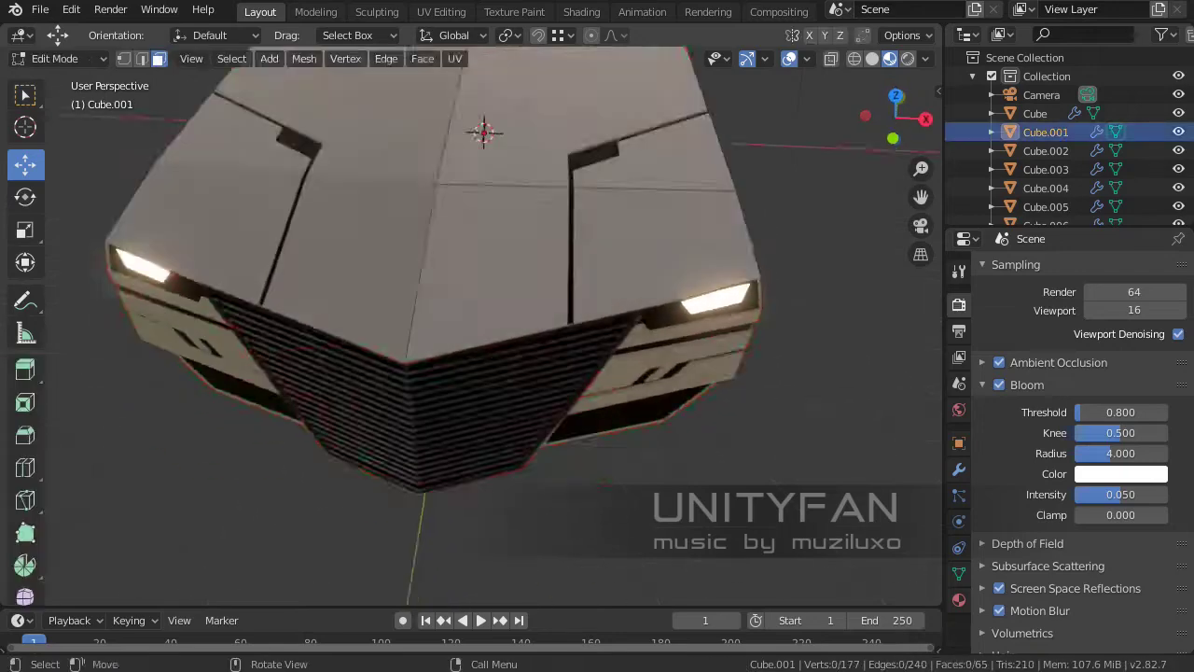
pyautogui.moveTo(522, 392); pyautogui.dragTo(602, 499, button='middle')
# - Knife-cut a new seam edge on the top bevel strip
pyautogui.press('k')
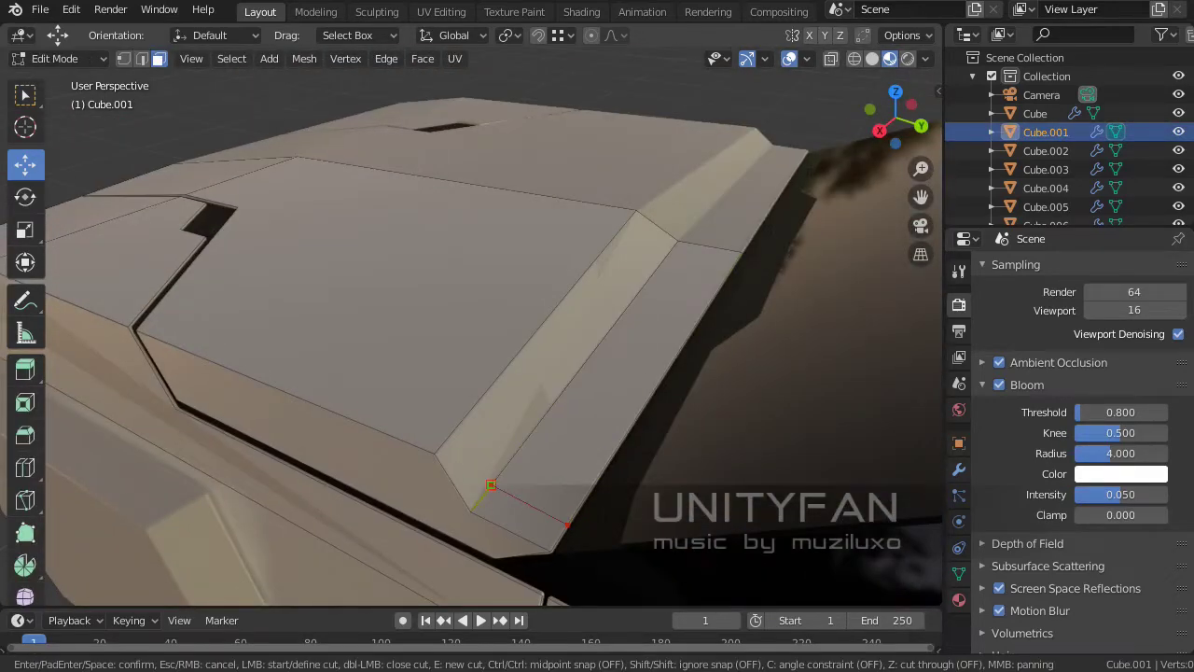
pyautogui.moveTo(568, 325); pyautogui.dragTo(464, 337, button='middle')
pyautogui.moveTo(601, 217)
pyautogui.mouseDown(button='middle')
pyautogui.moveTo(640, 331)
pyautogui.moveTo(560, 374)
pyautogui.mouseUp(button='middle')
pyautogui.press('Return')
pyautogui.scroll(-5, 640, 330)
pyautogui.press('Tab')
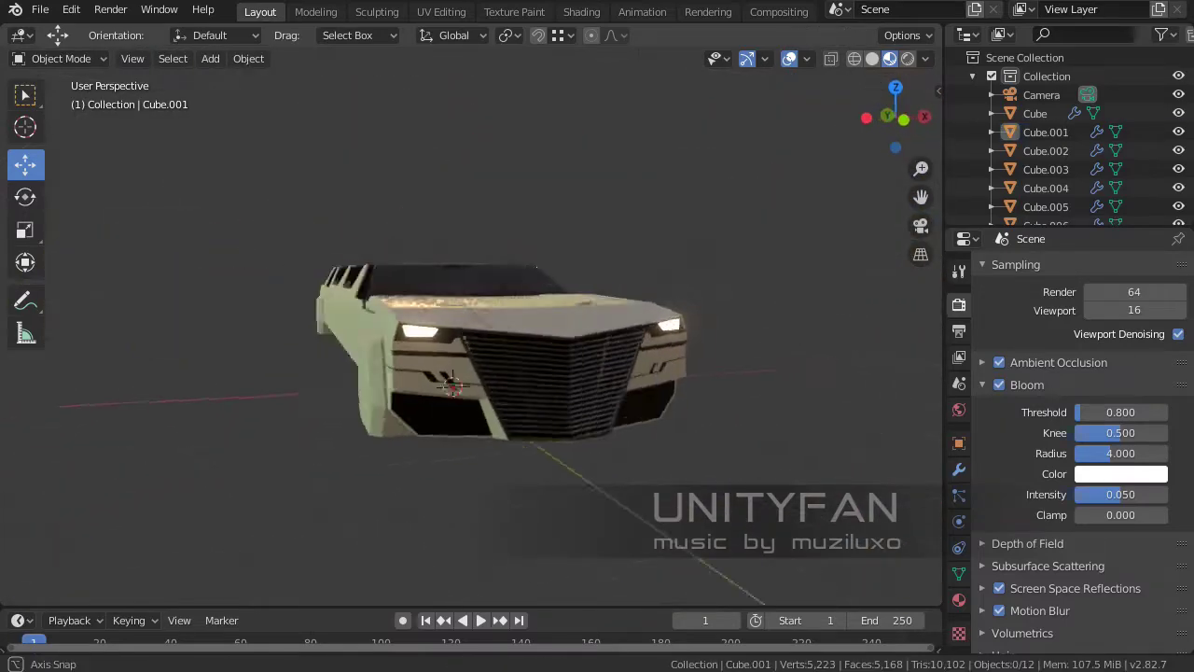
# - Select the vertical edge loop on the side panel for a seam
pyautogui.press('Tab')
pyautogui.scroll(3, 471, 374)
pyautogui.scroll(2, 471, 373)
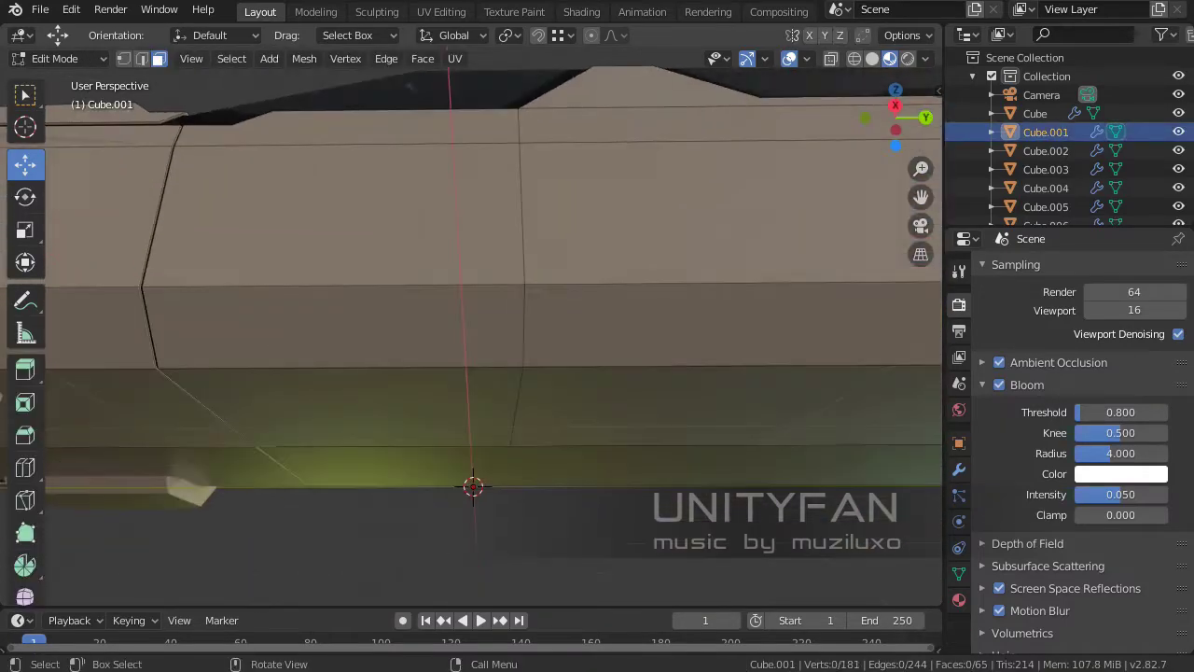
pyautogui.keyDown('alt'); pyautogui.click(471, 373); pyautogui.keyUp('alt')
pyautogui.scroll(2, 471, 373)
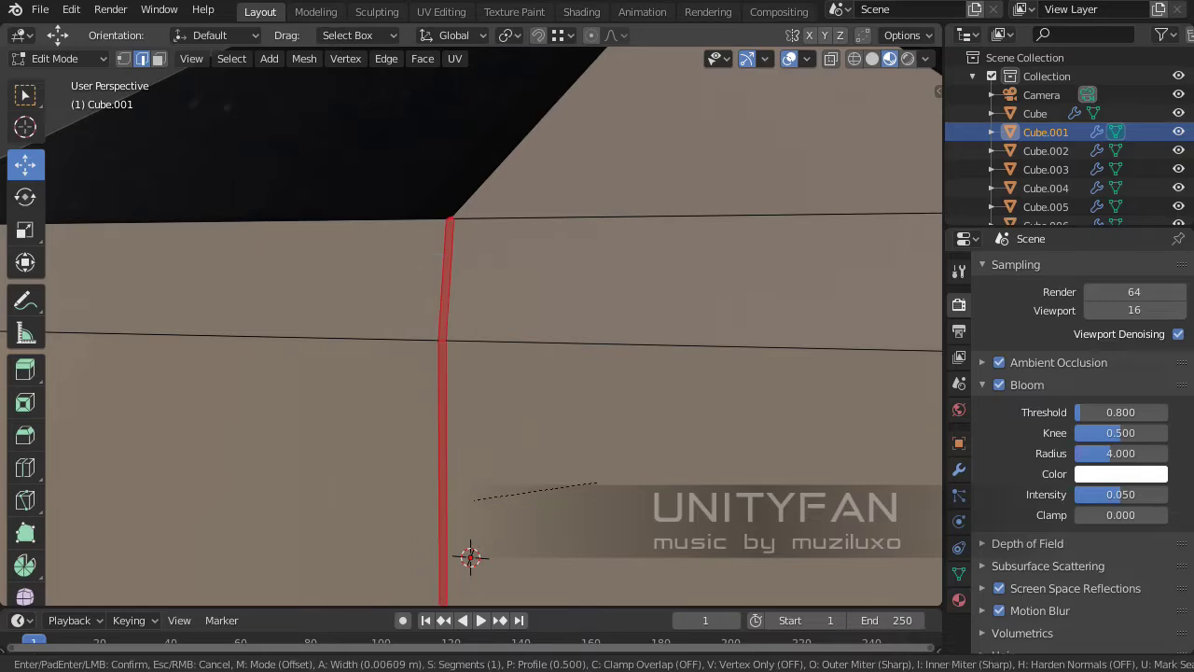
pyautogui.scroll(-4, 471, 373)
pyautogui.scroll(4, 471, 373)
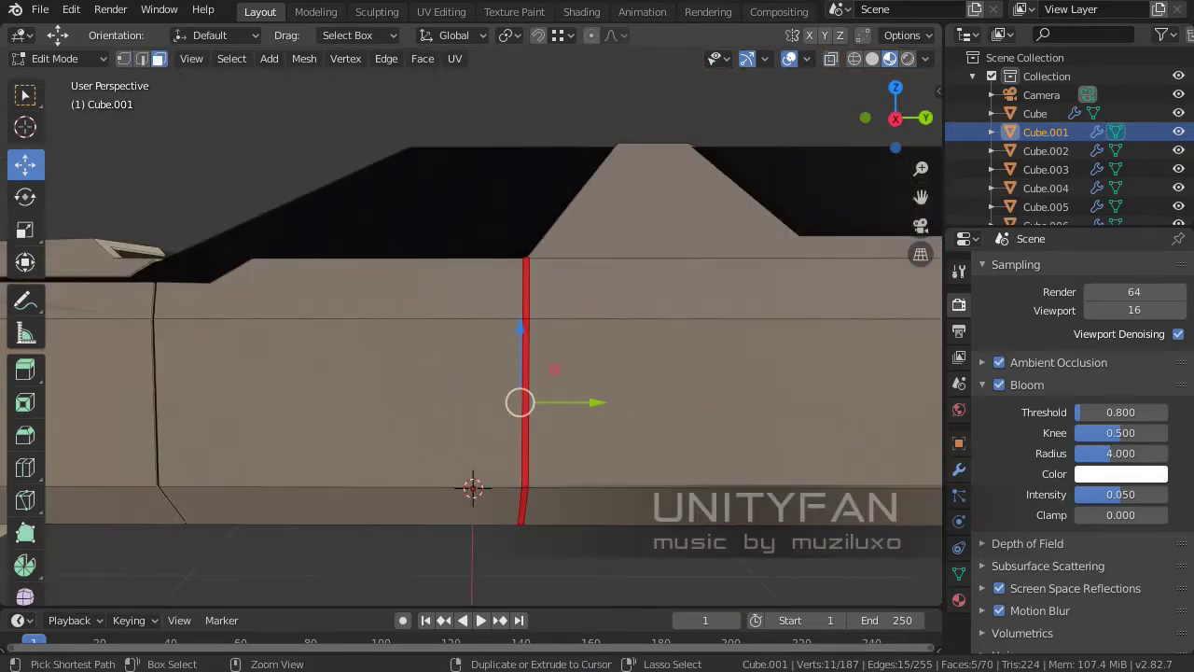
# - Undo the trial bevels on the side panel seam edge
pyautogui.hotkey('ctrl', 'z')
pyautogui.moveTo(471, 373); pyautogui.dragTo(523, 354, button='middle')
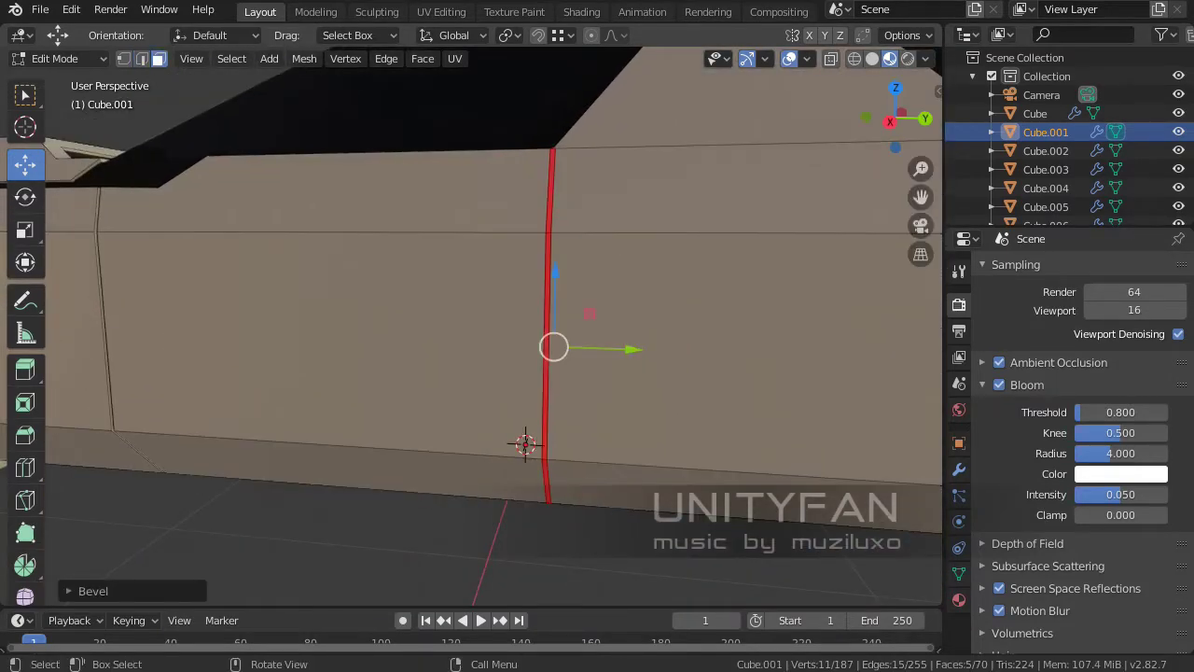
pyautogui.hotkey('ctrl', 'z')
pyautogui.scroll(-4, 471, 373)
pyautogui.scroll(4, 471, 373)
pyautogui.moveTo(472, 373); pyautogui.dragTo(560, 345, button='middle')
pyautogui.scroll(-3, 471, 373)
pyautogui.hotkey('ctrl', 'z')
# - Reselect the body part in Edit Mode and pick the vertical edge loop on its side
pyautogui.scroll(-4, 471, 373)
pyautogui.scroll(3, 471, 373)
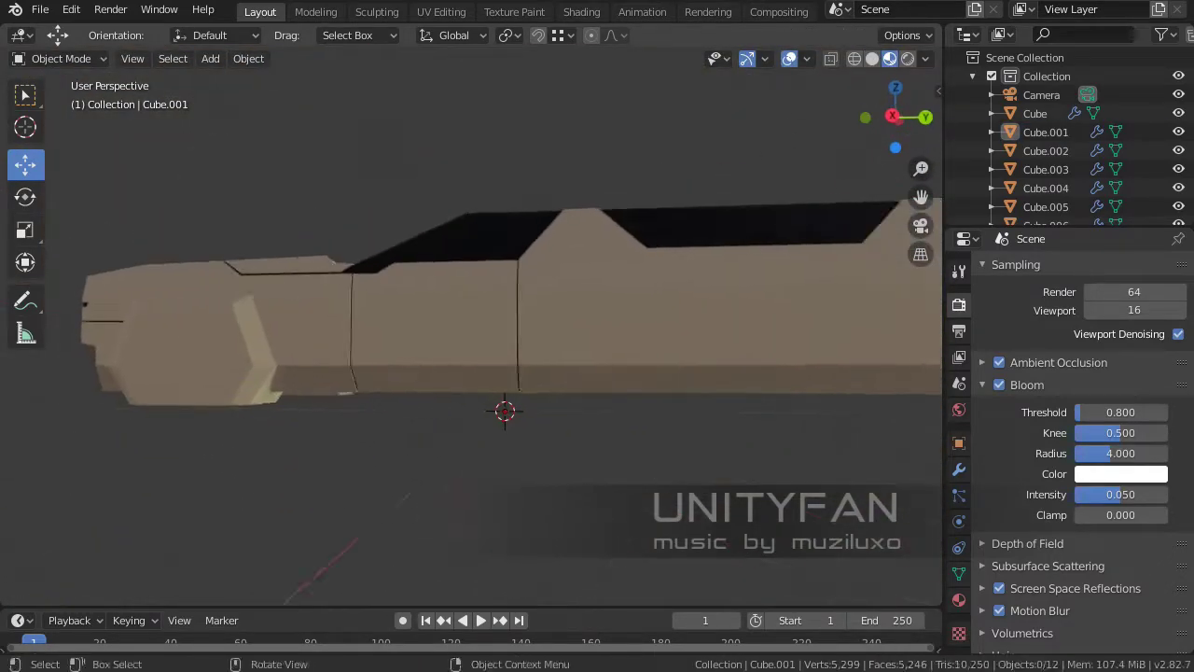
pyautogui.click(471, 373)
pyautogui.press('Tab')
pyautogui.moveTo(471, 374); pyautogui.dragTo(523, 354, button='middle')
pyautogui.keyDown('alt'); pyautogui.click(473, 336); pyautogui.keyUp('alt')
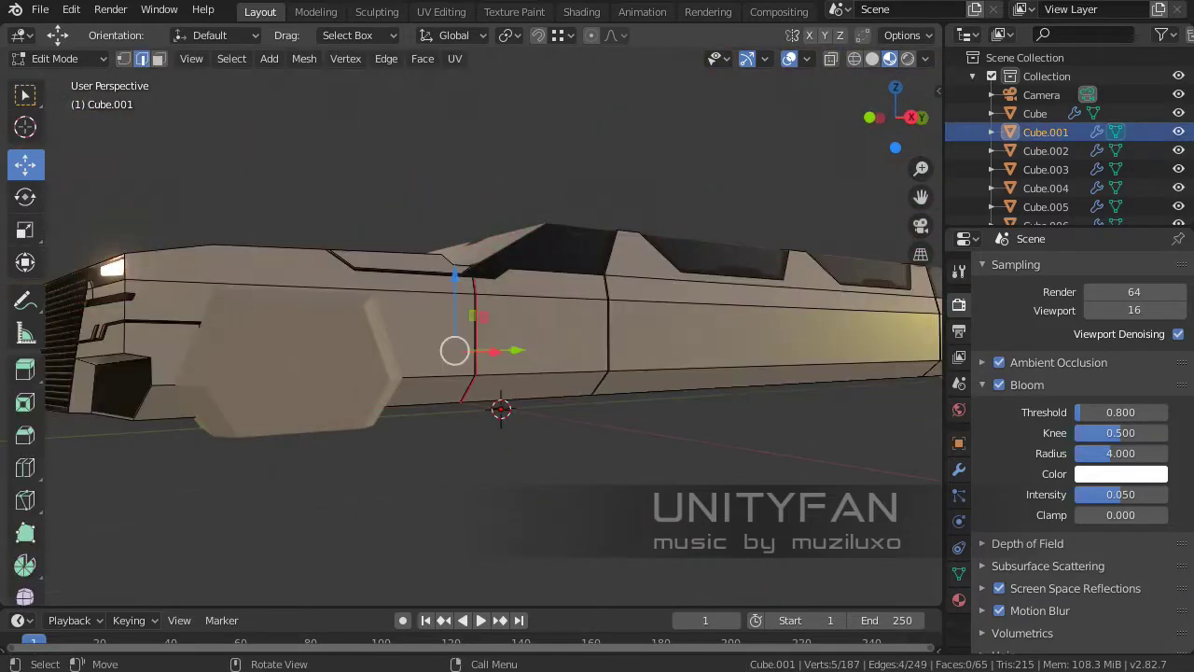
pyautogui.scroll(2, 322, 355)
pyautogui.moveTo(323, 355); pyautogui.dragTo(322, 355, button='middle')
pyautogui.scroll(2, 322, 355)
# - Begin a knife seam on the side, cancelling the delete options without deleting
pyautogui.press('k')
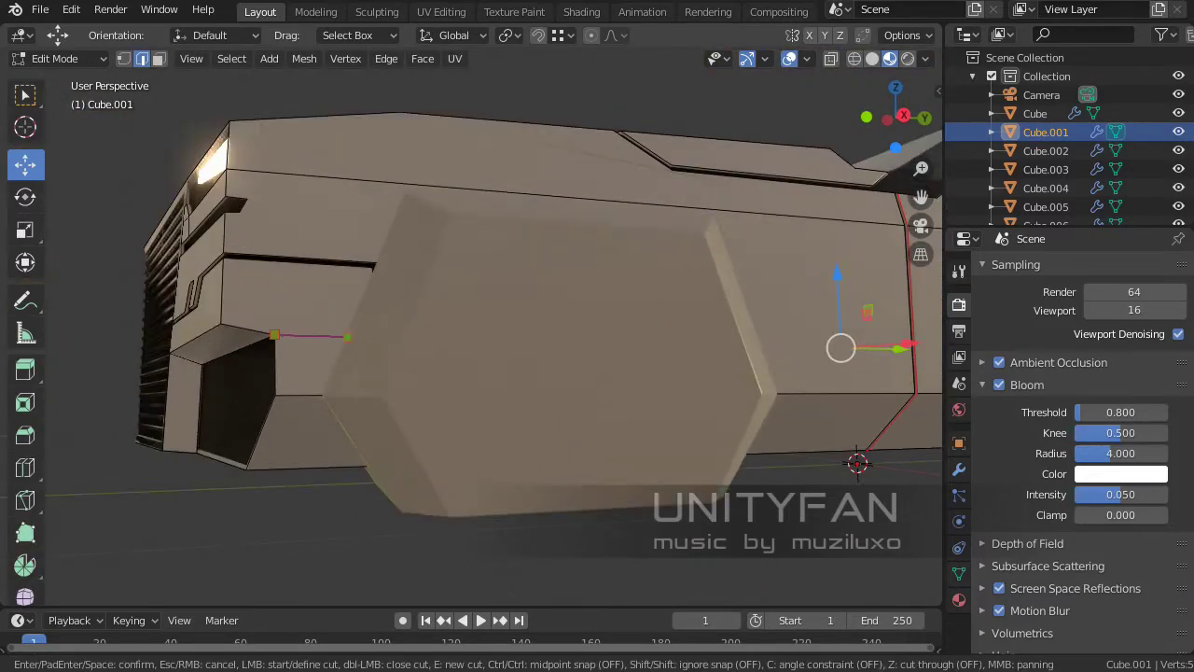
pyautogui.press('Escape')
pyautogui.scroll(-3, 471, 373)
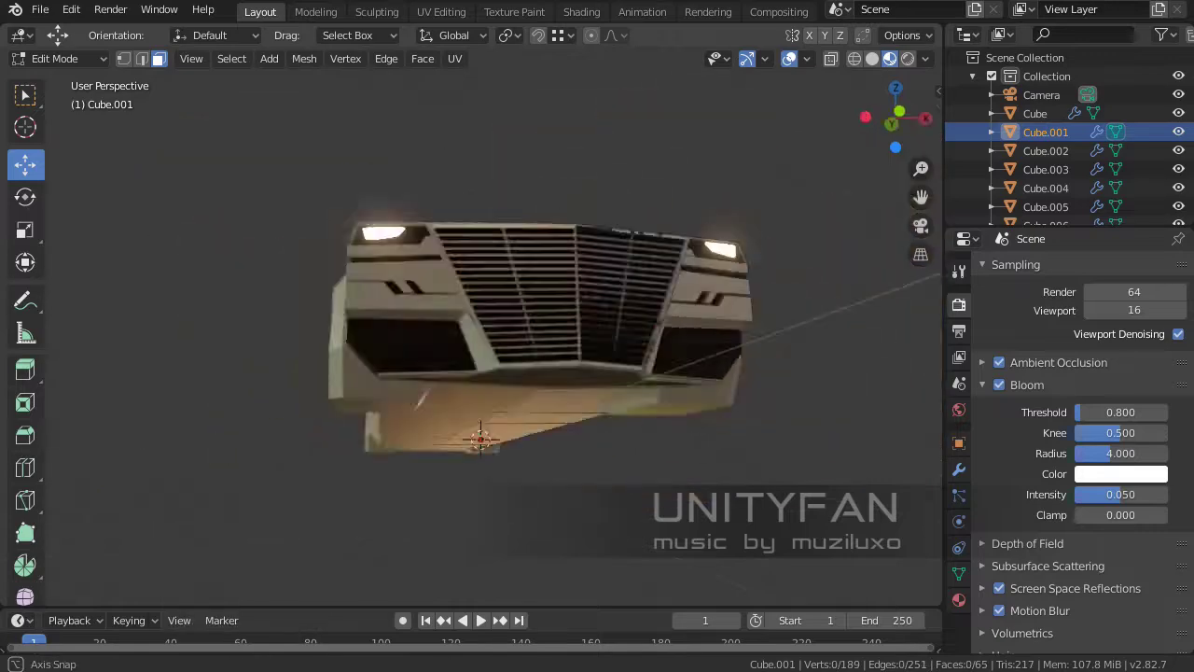
pyautogui.scroll(3, 471, 373)
pyautogui.moveTo(471, 374)
pyautogui.mouseDown(button='middle')
pyautogui.moveTo(522, 354)
pyautogui.moveTo(522, 308)
pyautogui.mouseUp(button='middle')
# - Undo the stray faces and move vertex groups to reshape the Cube.006 side fender piece
pyautogui.hotkey('ctrl', 'z')
pyautogui.press('g')
pyautogui.press('Return')
pyautogui.scroll(-3, 471, 326)
pyautogui.scroll(3, 471, 326)
pyautogui.press('g')
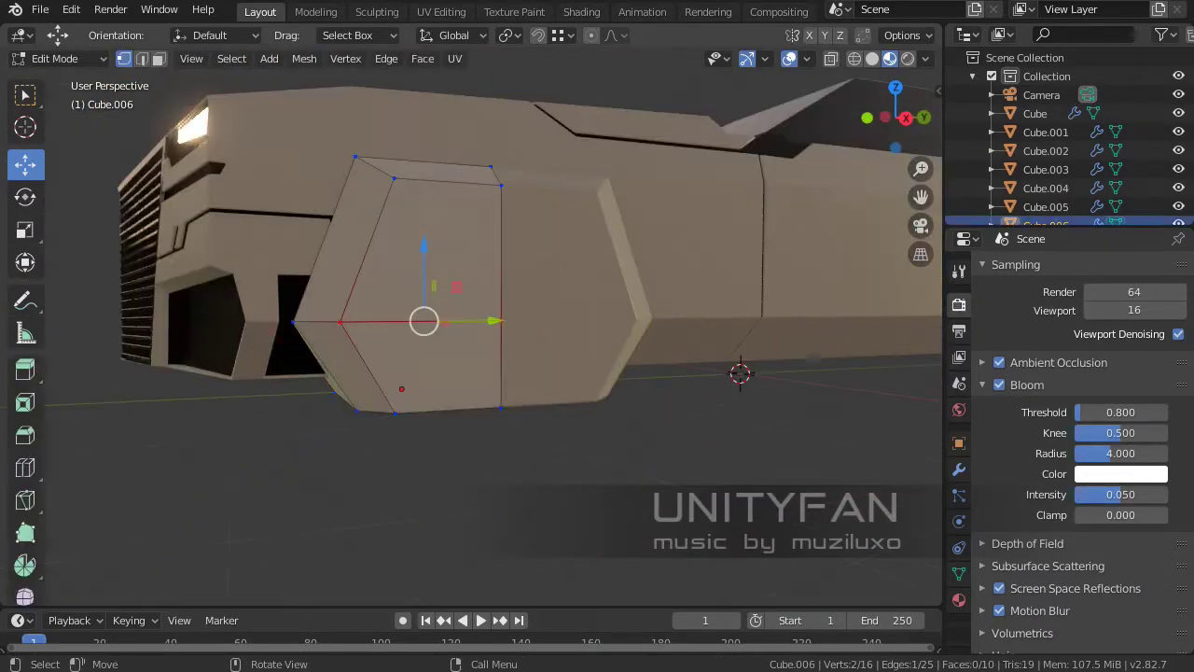
pyautogui.scroll(3, 391, 280)
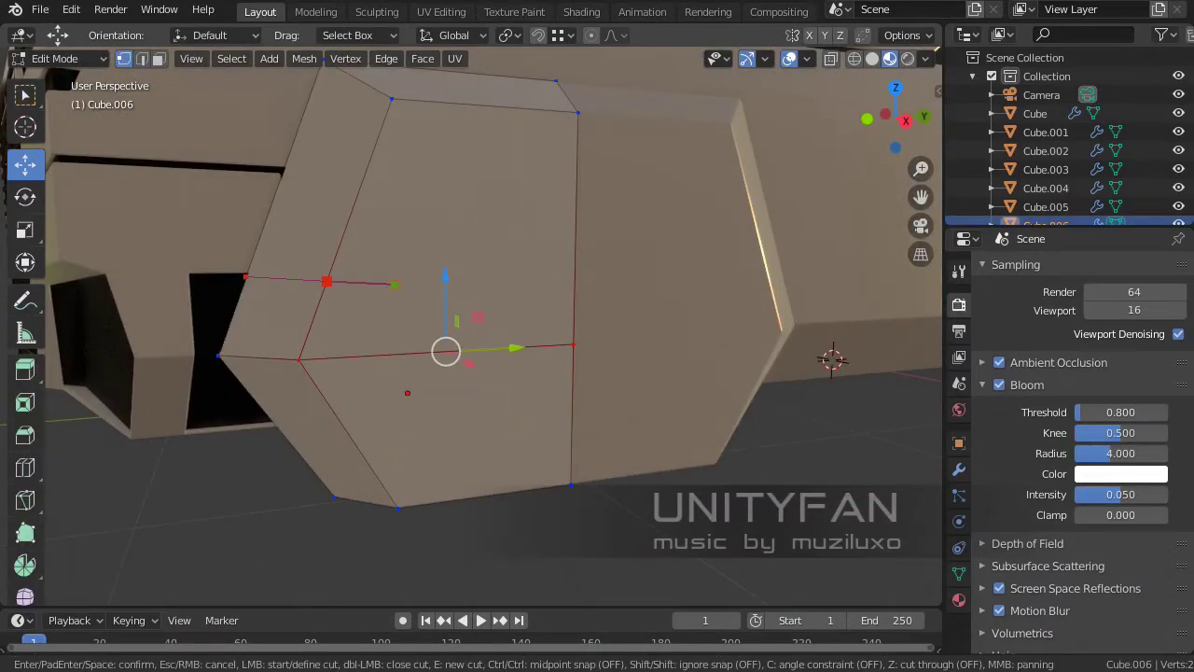
# - Knife-cut a hexagonal vent outline into the side fender piece and commit the cut
pyautogui.moveTo(831, 359); pyautogui.dragTo(692, 387, button='middle')
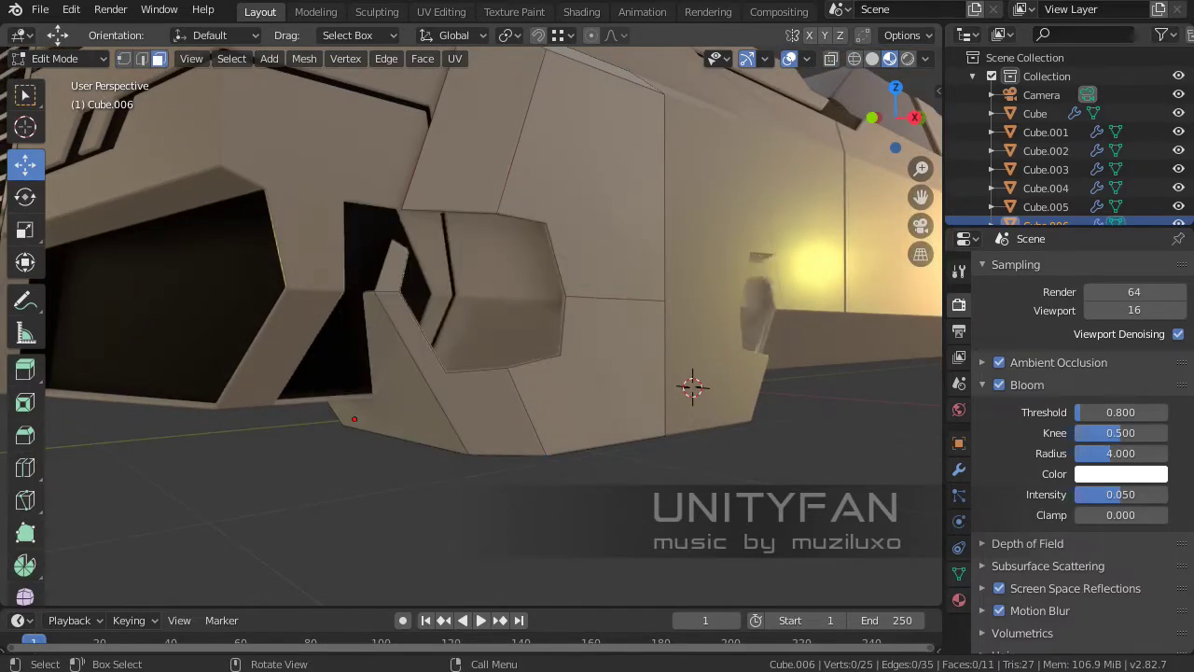
pyautogui.press('Tab')
pyautogui.scroll(-4, 692, 387)
pyautogui.moveTo(693, 387); pyautogui.dragTo(780, 348, button='middle')
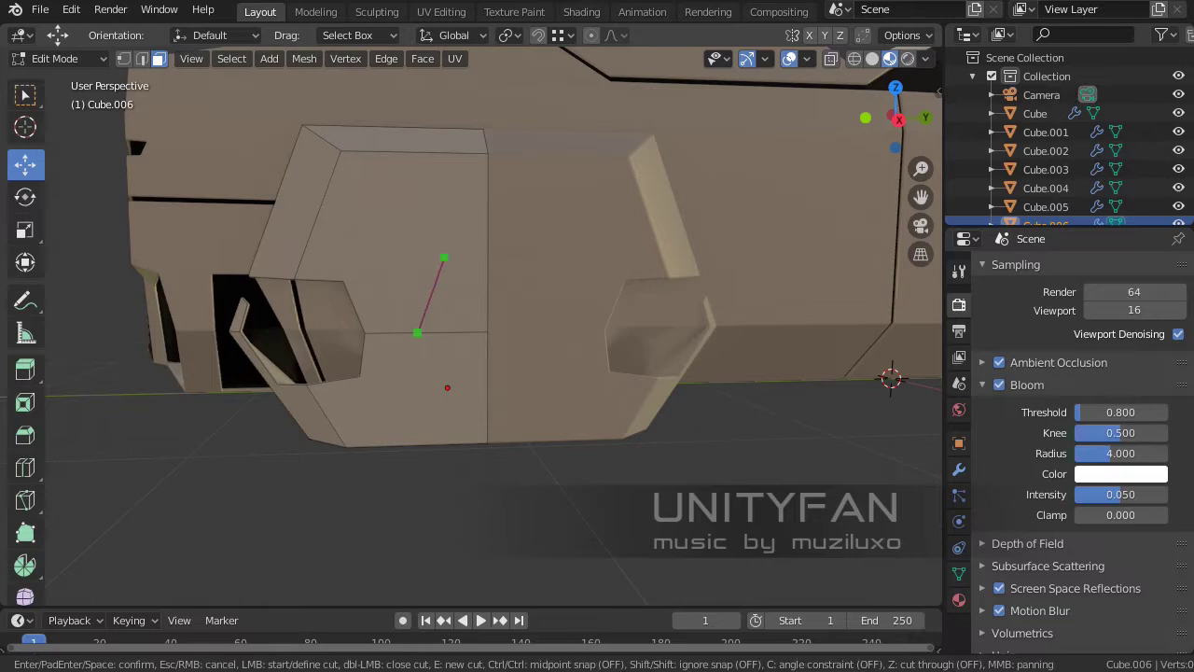
pyautogui.press('Return')
pyautogui.scroll(1, 447, 387)
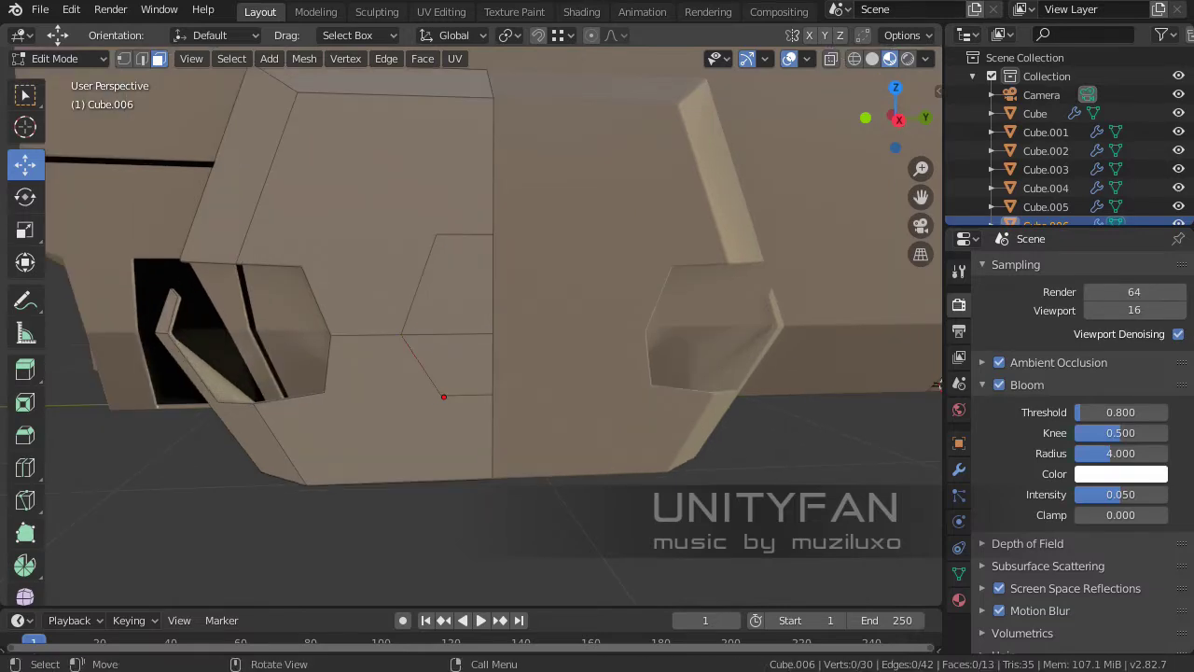
pyautogui.scroll(2, 471, 327)
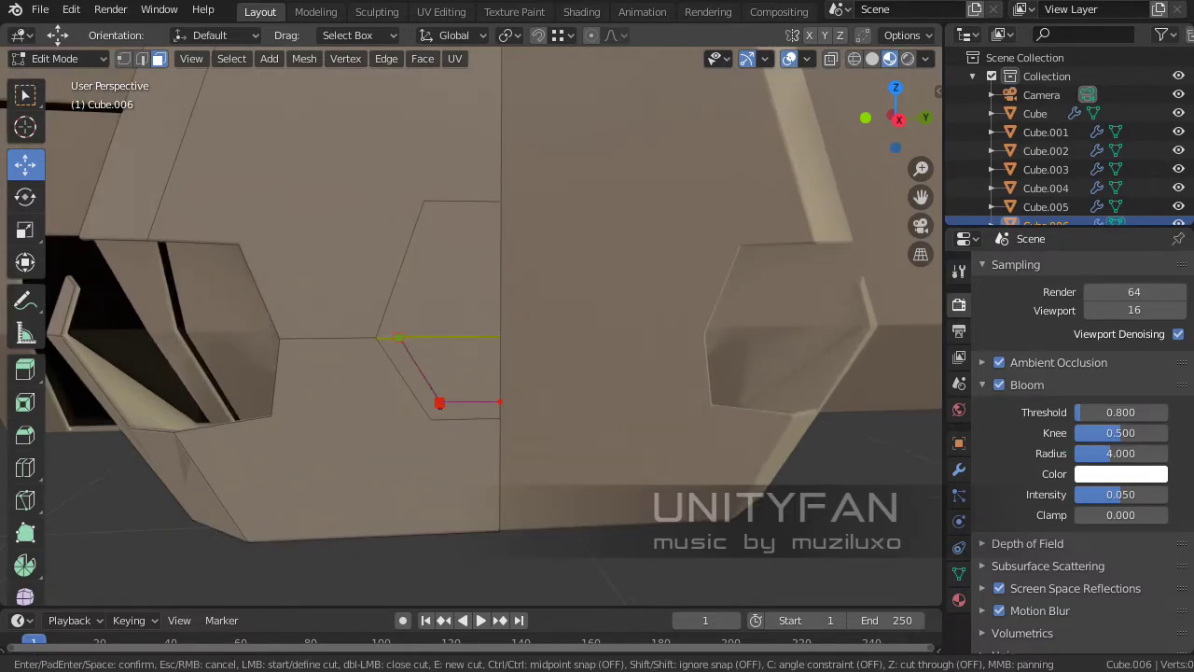
pyautogui.press('Return')
pyautogui.moveTo(500, 244); pyautogui.dragTo(421, 382, button='middle')
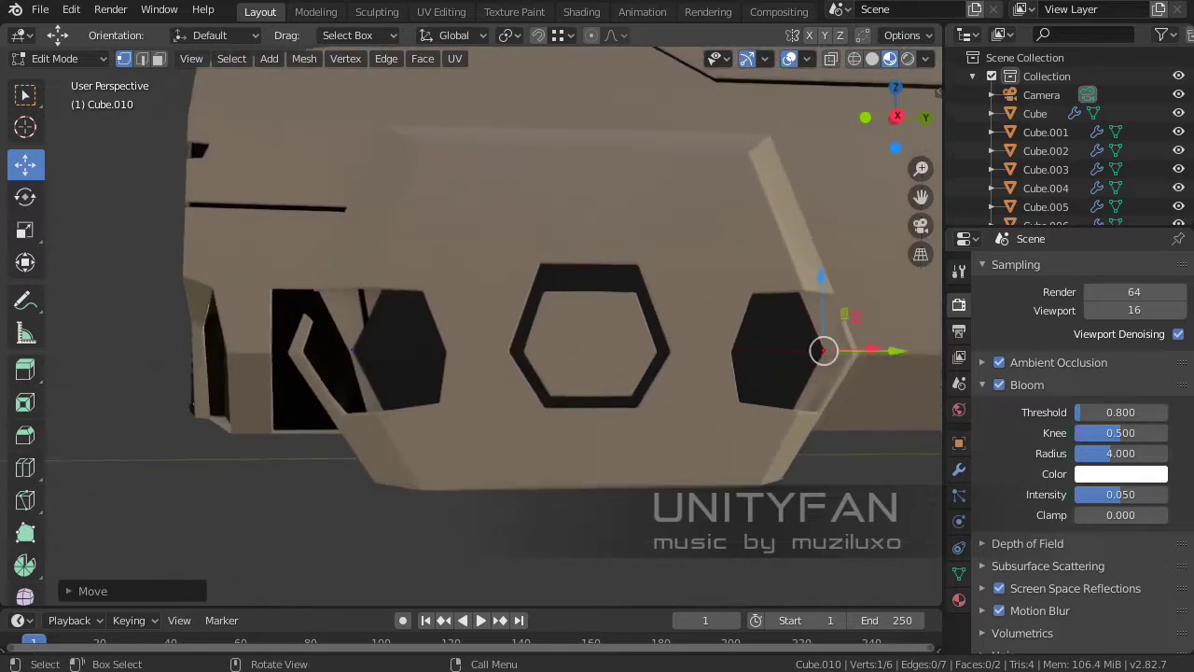
# - Extrude the Cube.010 hexagon vent regions and move them along Y and X to recess them
pyautogui.press('g')
pyautogui.press('y')
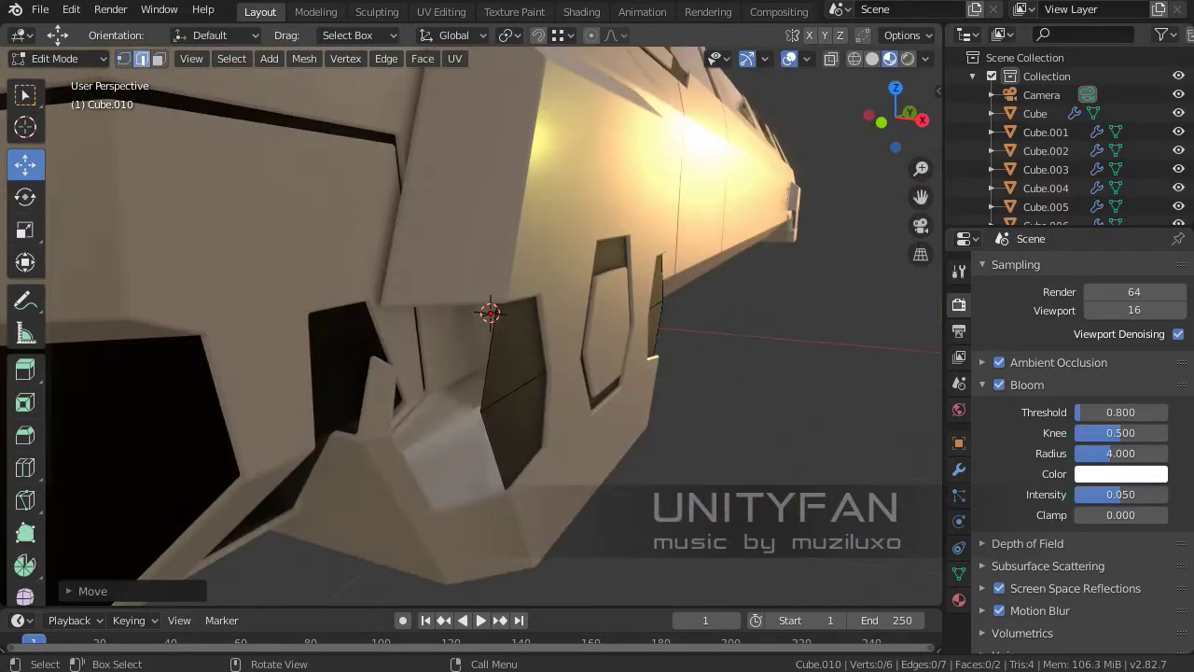
pyautogui.press('e')
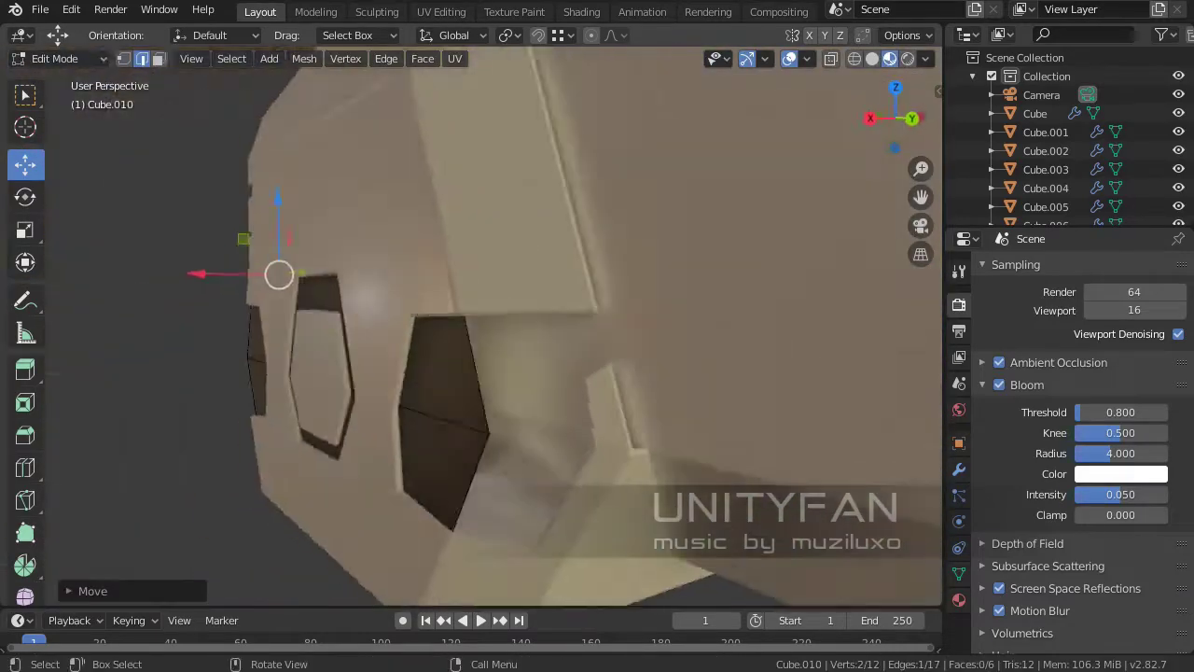
pyautogui.keyDown('shift'); pyautogui.click(436, 495); pyautogui.keyUp('shift')
pyautogui.press('e')
pyautogui.press('g')
pyautogui.press('x')
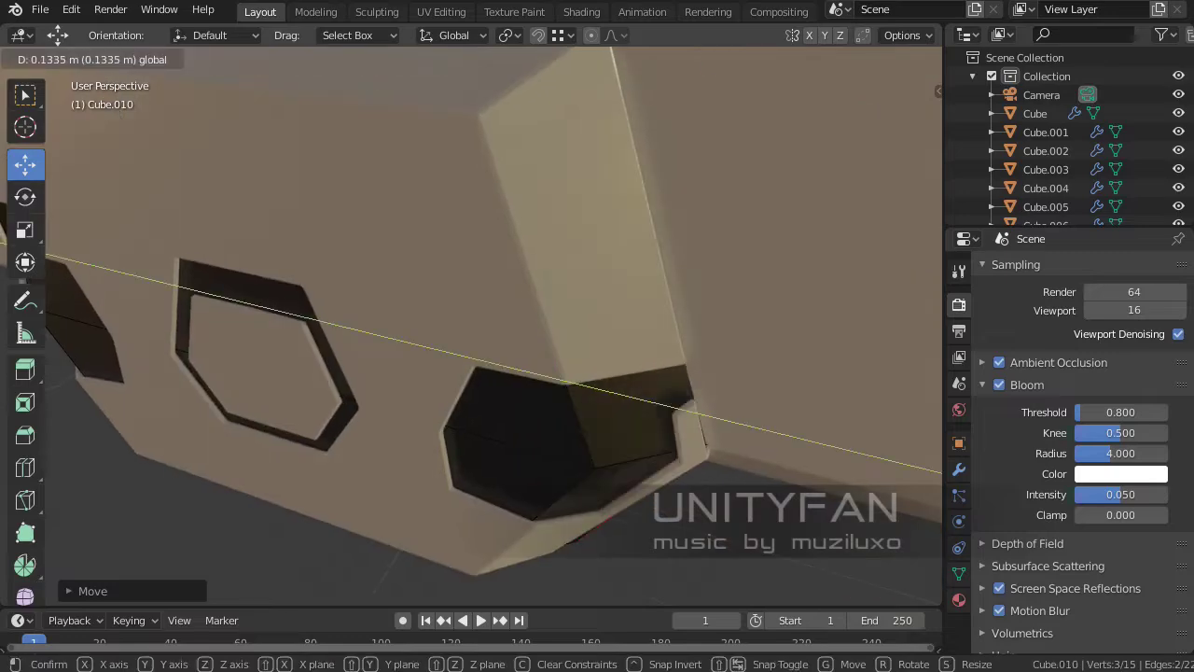
pyautogui.press('Return')
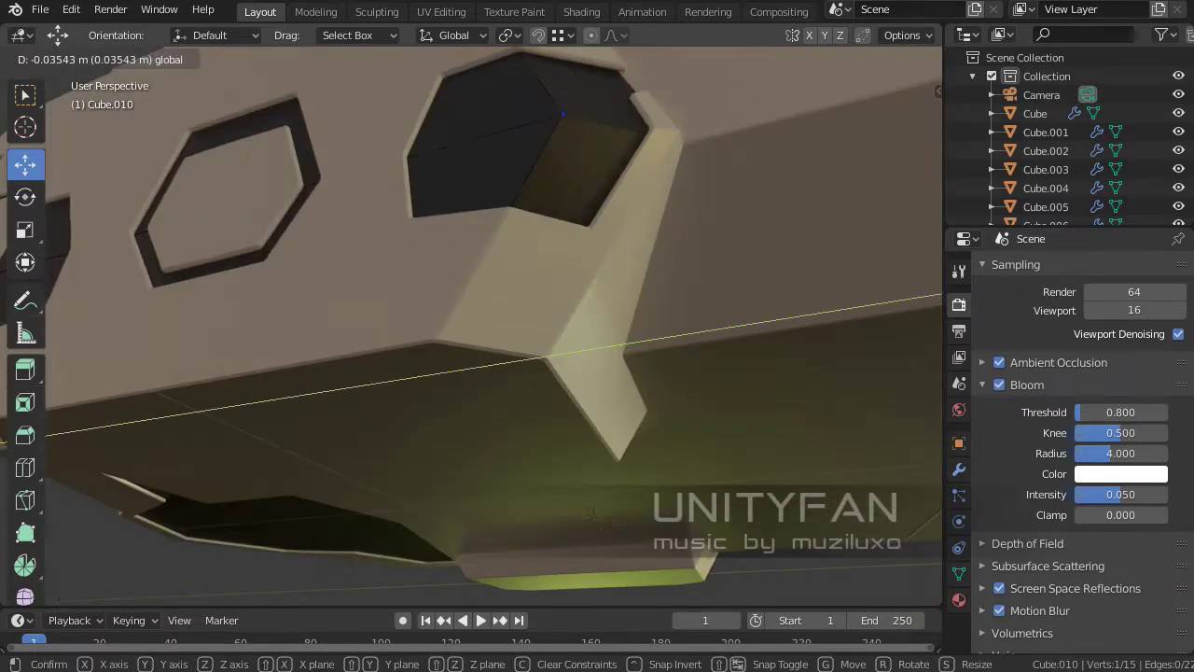
pyautogui.press('Return')
# - Select the Cube.001 side panel and begin a knife seam cut in Edit Mode
pyautogui.press('Tab')
pyautogui.moveTo(559, 354); pyautogui.dragTo(538, 363, button='middle')
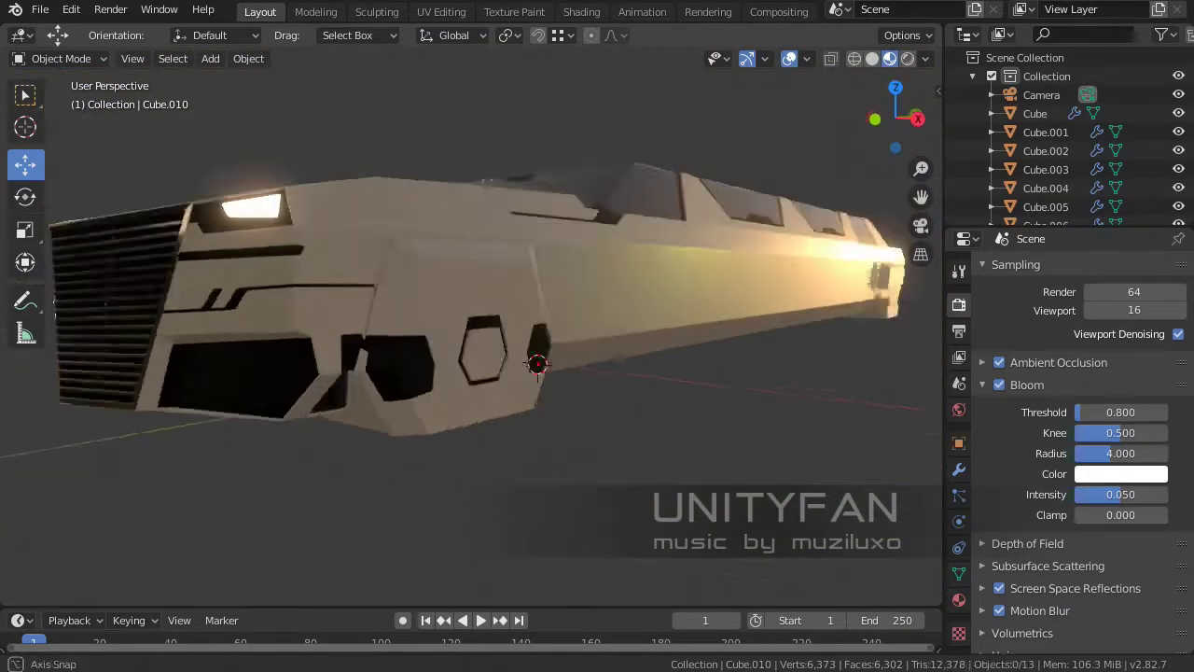
pyautogui.click(537, 363)
pyautogui.press('Tab')
pyautogui.scroll(4, 537, 364)
pyautogui.press('k')
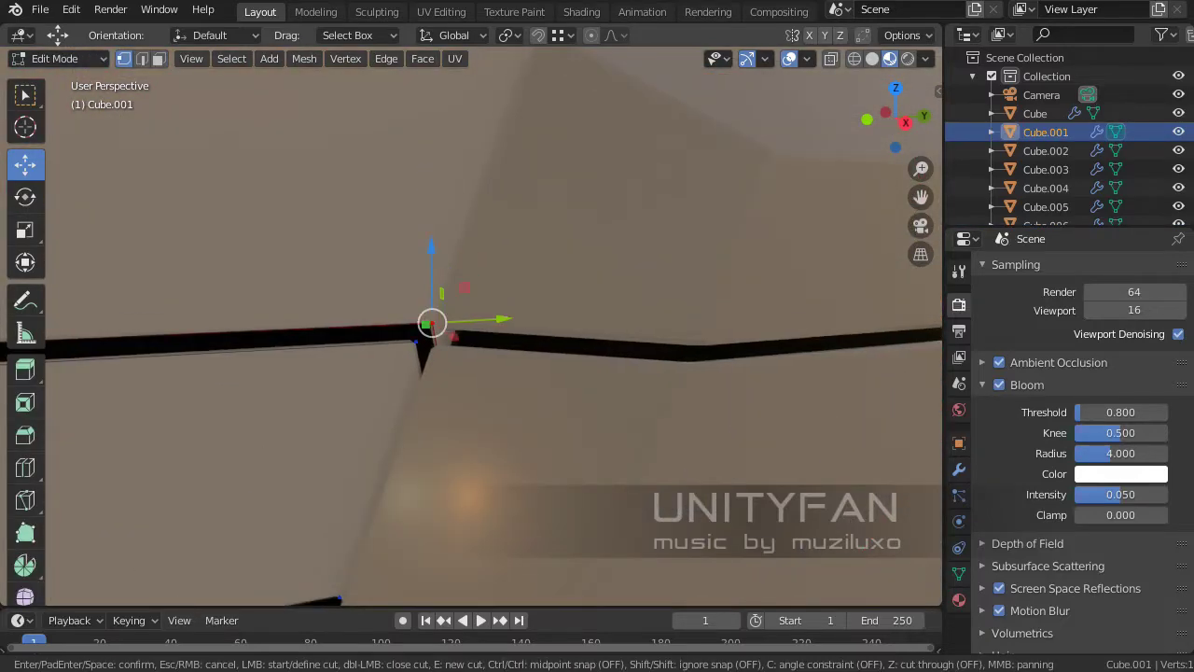
# - Carry the knife seam across the Cube.001 side panel beside the hexagonal vents
pyautogui.moveTo(432, 323); pyautogui.dragTo(444, 323, button='middle')
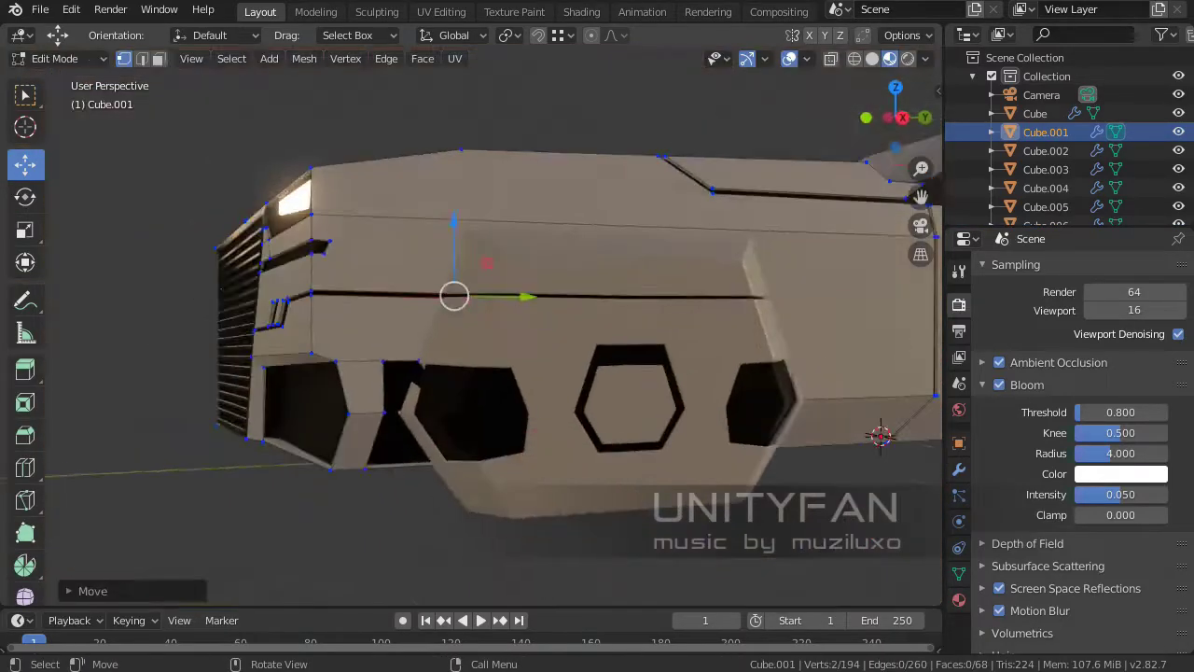
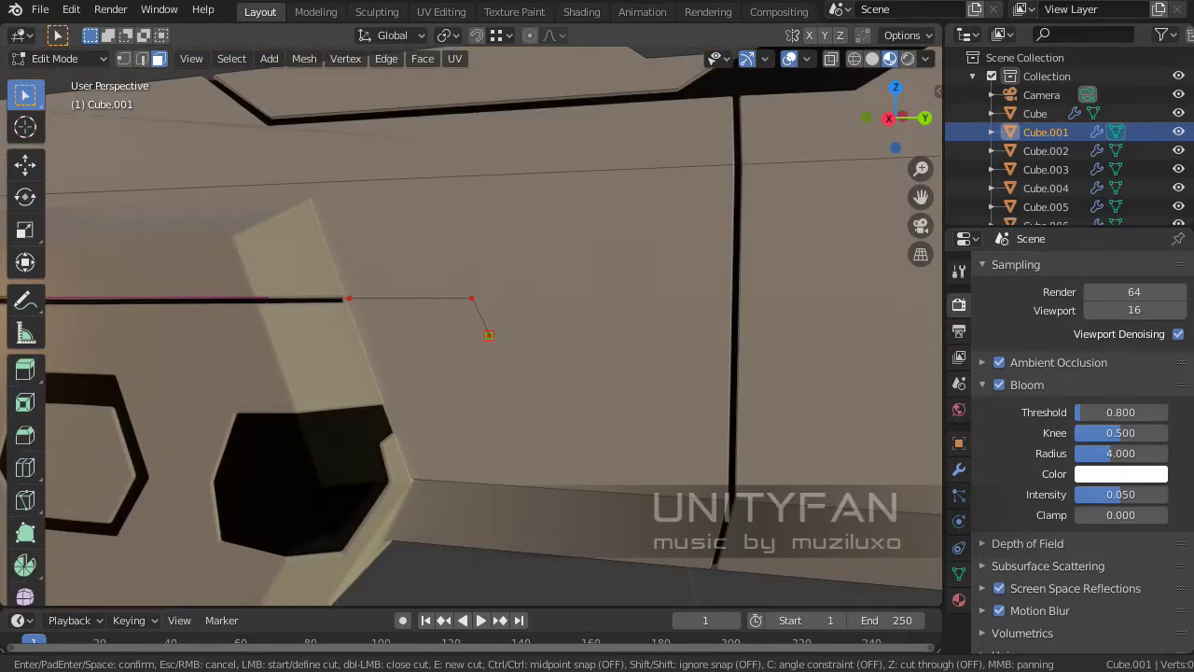
# - Confirm the knife-cut seam on Cube.001's side panel and slide the cut edge along Y
pyautogui.press('Return')
pyautogui.press('s')
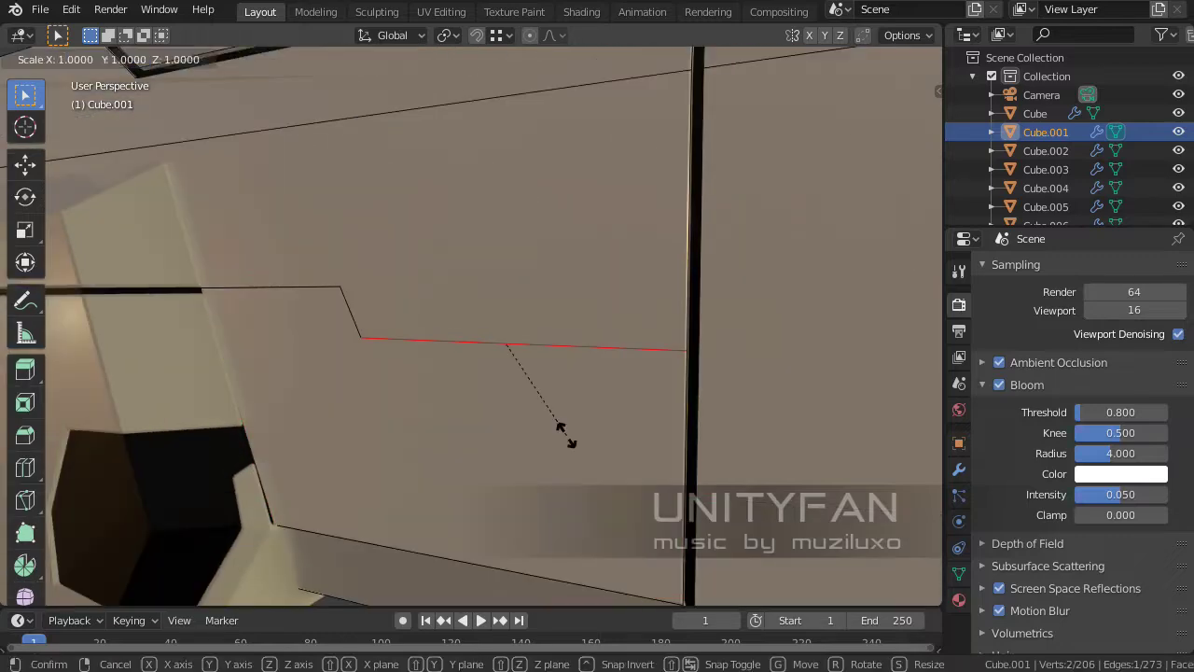
pyautogui.moveTo(466, 326); pyautogui.dragTo(522, 322, button='middle')
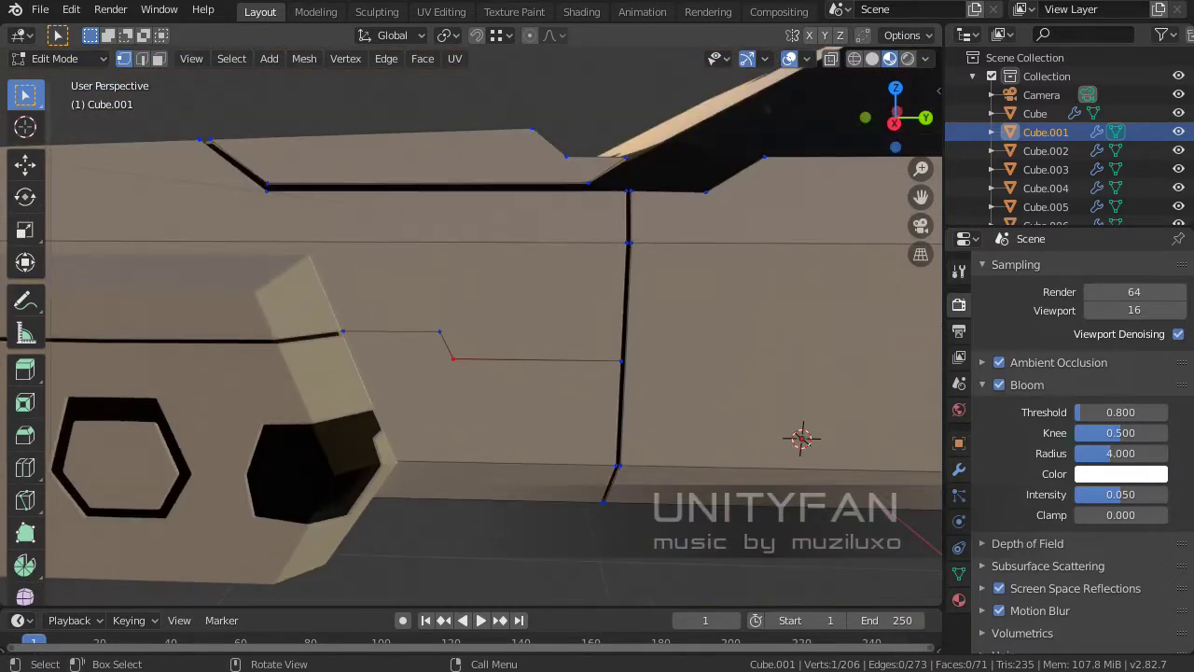
pyautogui.press('g')
pyautogui.press('y')
pyautogui.press('Return')
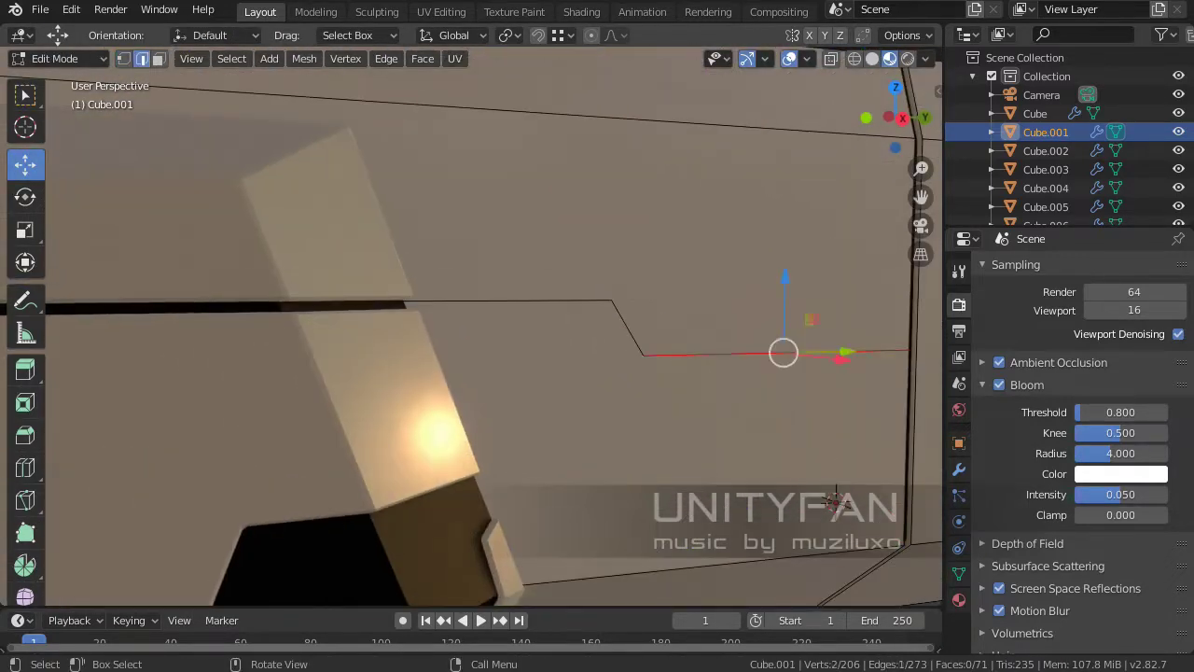
pyautogui.moveTo(467, 326); pyautogui.dragTo(410, 331, button='middle')
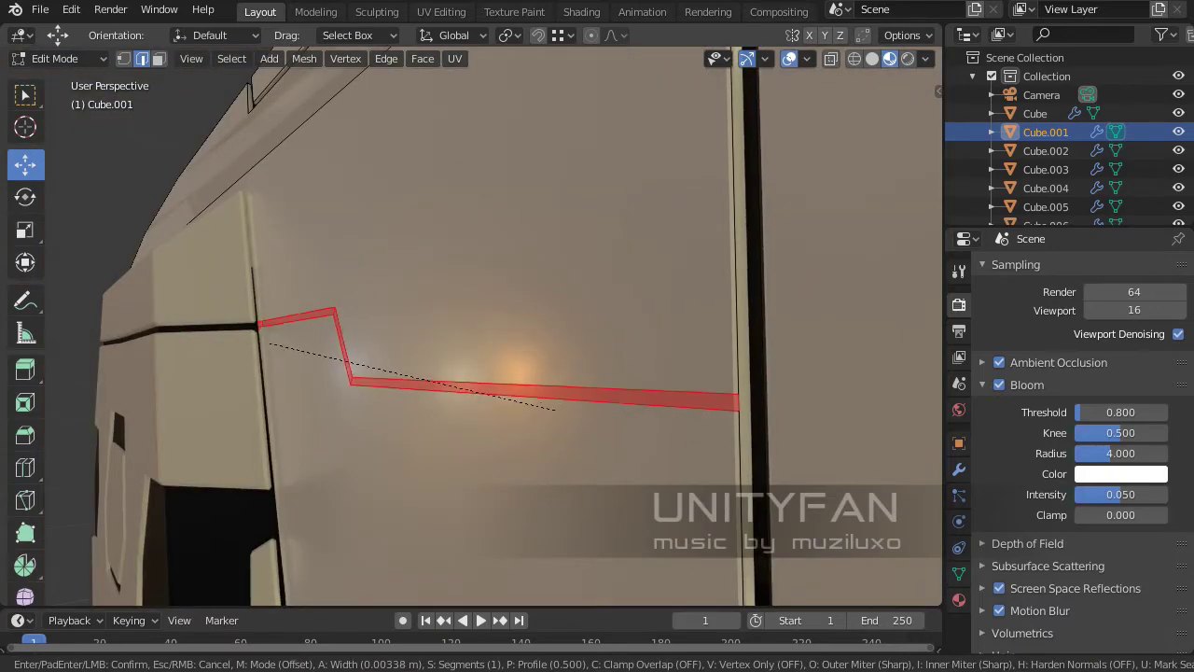
# - Bevel the seam edges narrowly and delete the bevel faces to leave a groove
pyautogui.click(555, 409)
pyautogui.moveTo(555, 409); pyautogui.dragTo(442, 341, button='middle')
pyautogui.press('3')
pyautogui.press('x')
pyautogui.click(399, 261)
# - Nudge the groove geometry along Z, then return to Object Mode
pyautogui.moveTo(399, 261)
pyautogui.mouseDown(button='middle')
pyautogui.moveTo(467, 326)
pyautogui.moveTo(335, 317)
pyautogui.mouseUp(button='middle')
pyautogui.press('g')
pyautogui.press('z')
pyautogui.press('Tab')
pyautogui.scroll(-5, 466, 326)
pyautogui.scroll(3, 467, 326)
# - Knife a new seam line into the side of the limousine body Cube.001 in Edit Mode
pyautogui.click(467, 327)
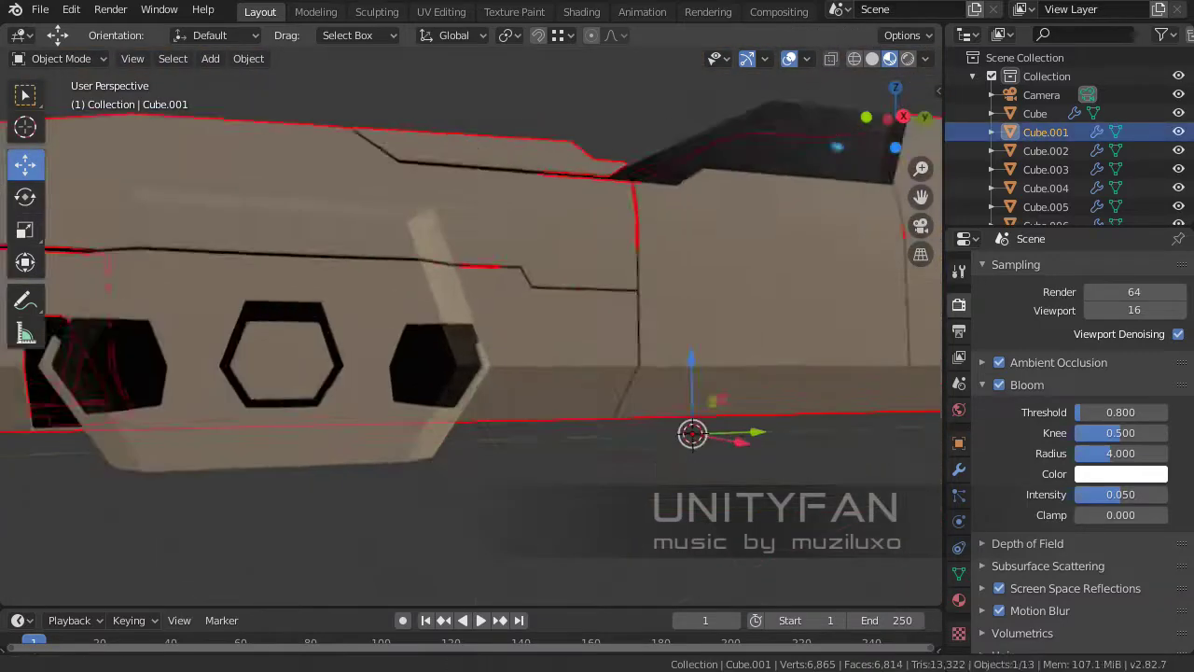
pyautogui.scroll(-3, 467, 327)
pyautogui.moveTo(467, 327); pyautogui.dragTo(411, 327, button='middle')
pyautogui.press('Tab')
pyautogui.scroll(3, 466, 326)
pyautogui.press('k')
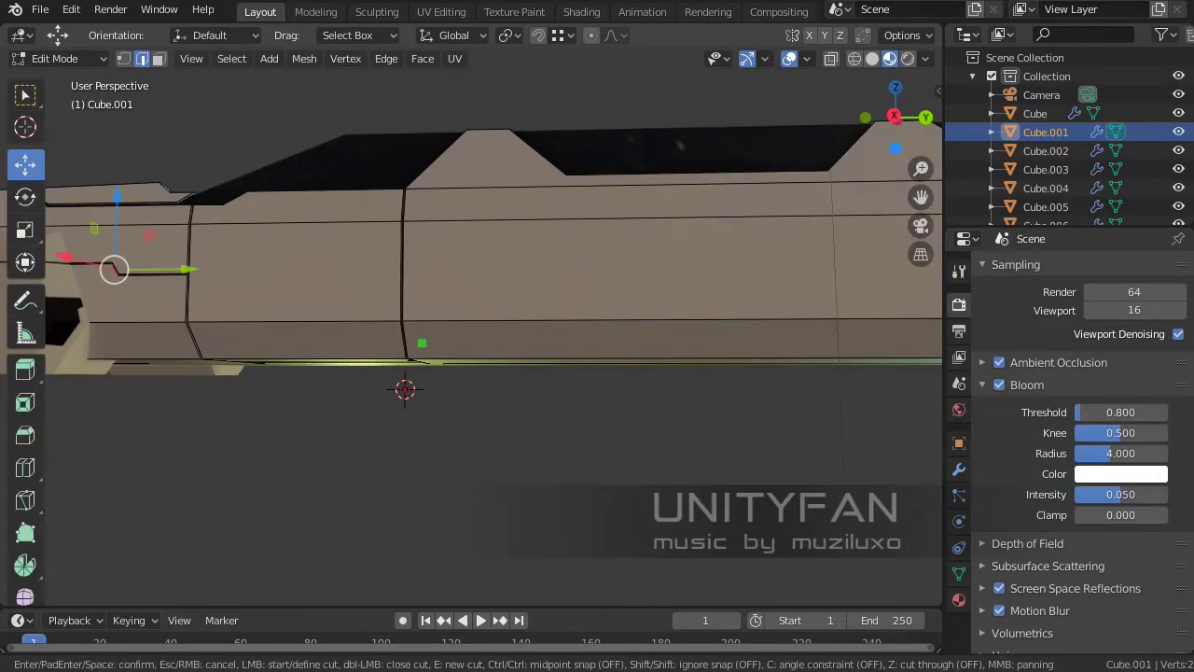
pyautogui.scroll(2, 272, 336)
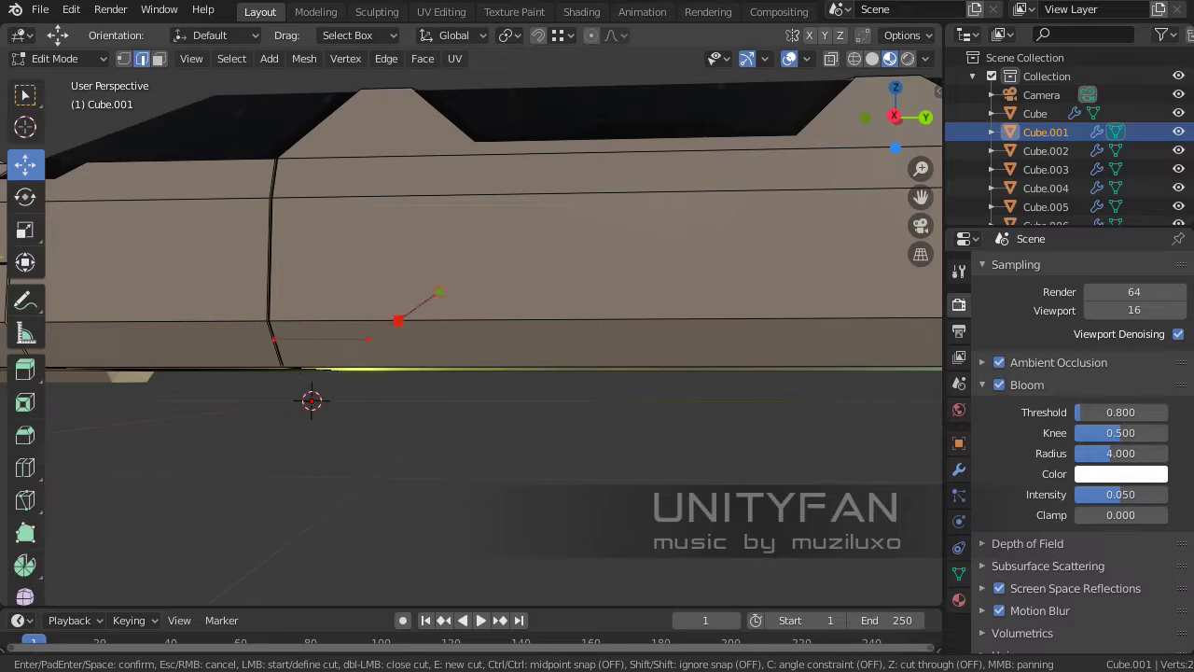
pyautogui.moveTo(449, 285)
pyautogui.mouseDown(button='middle')
pyautogui.moveTo(692, 306)
pyautogui.moveTo(579, 288)
pyautogui.mouseUp(button='middle')
pyautogui.scroll(2, 739, 331)
pyautogui.press('Return')
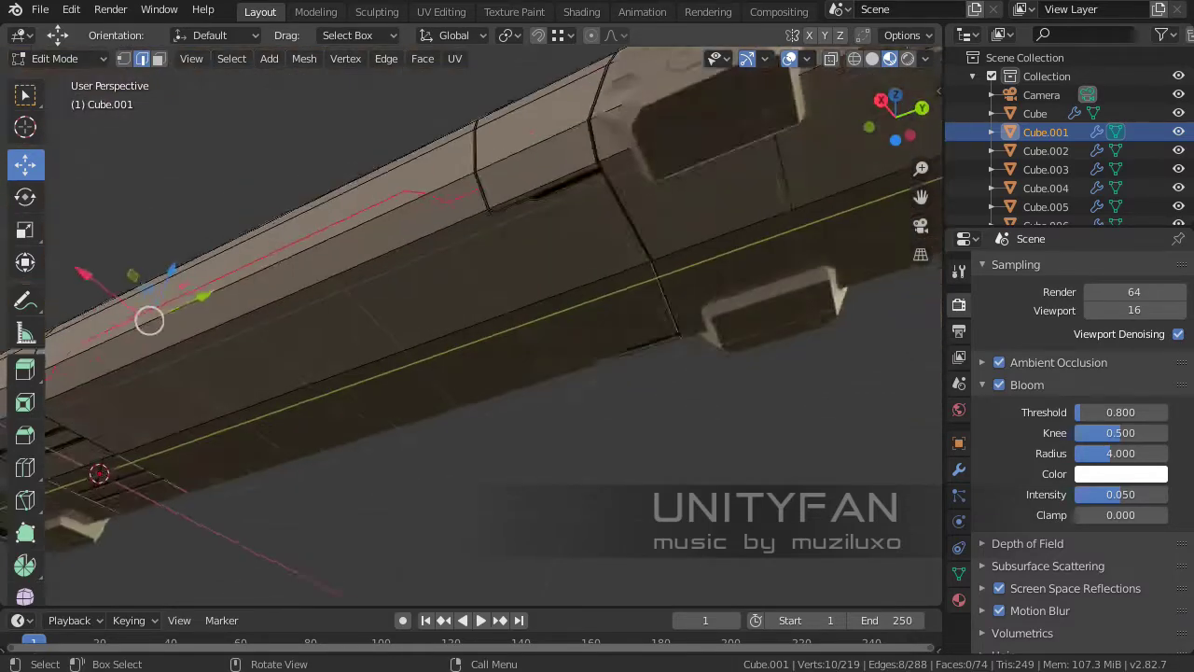
pyautogui.moveTo(709, 286); pyautogui.dragTo(311, 267, button='middle')
# - Select seam edges on the long side panel and the underside in edge mode
pyautogui.click(26, 466)
pyautogui.rightClick(382, 311)
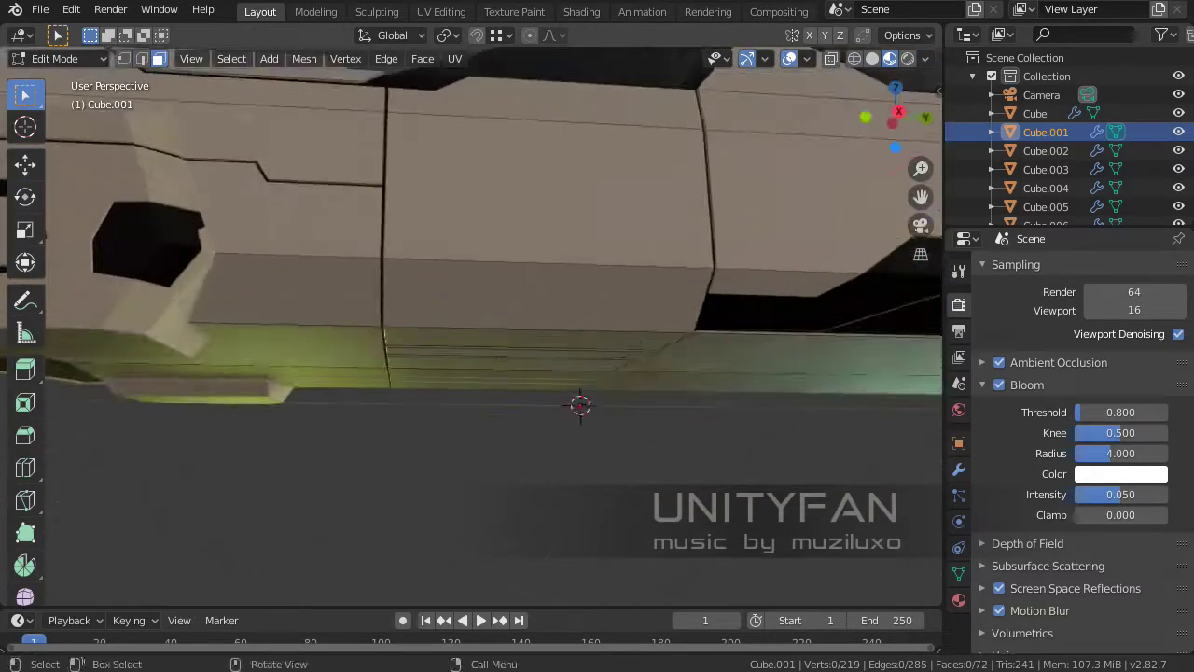
pyautogui.moveTo(471, 354); pyautogui.dragTo(471, 280, button='middle')
pyautogui.press('2')
pyautogui.scroll(2, 471, 327)
pyautogui.click(25, 164)
pyautogui.keyDown('shift'); pyautogui.moveTo(560, 279); pyautogui.dragTo(457, 348, button='middle'); pyautogui.keyUp('shift')
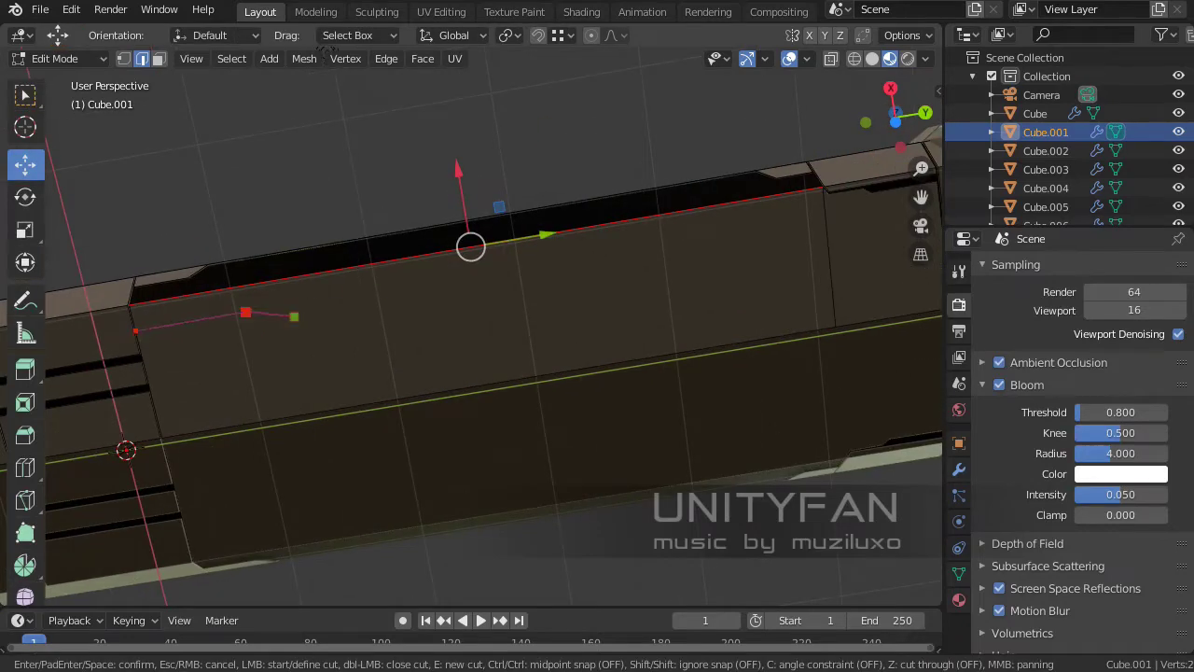
pyautogui.scroll(3, 563, 269)
pyautogui.moveTo(285, 192); pyautogui.dragTo(181, 243, button='middle')
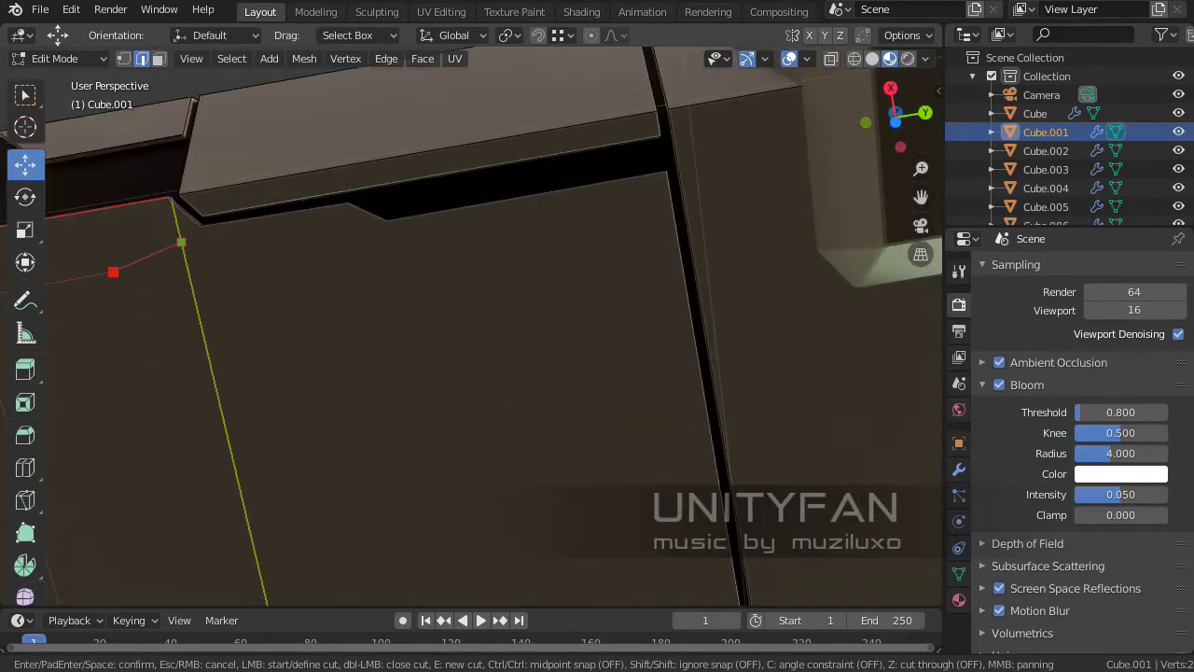
pyautogui.moveTo(420, 280)
pyautogui.mouseDown(button='middle')
pyautogui.moveTo(204, 90)
pyautogui.moveTo(557, 494)
pyautogui.moveTo(326, 188)
pyautogui.moveTo(640, 560)
pyautogui.moveTo(714, 315)
pyautogui.moveTo(610, 256)
pyautogui.moveTo(466, 373)
pyautogui.mouseUp(button='middle')
pyautogui.press('3')
pyautogui.press('2')
pyautogui.click(326, 189)
# - Knife another seam cut across the car's side panel
pyautogui.press('k')
pyautogui.press('Return')
pyautogui.press('3')
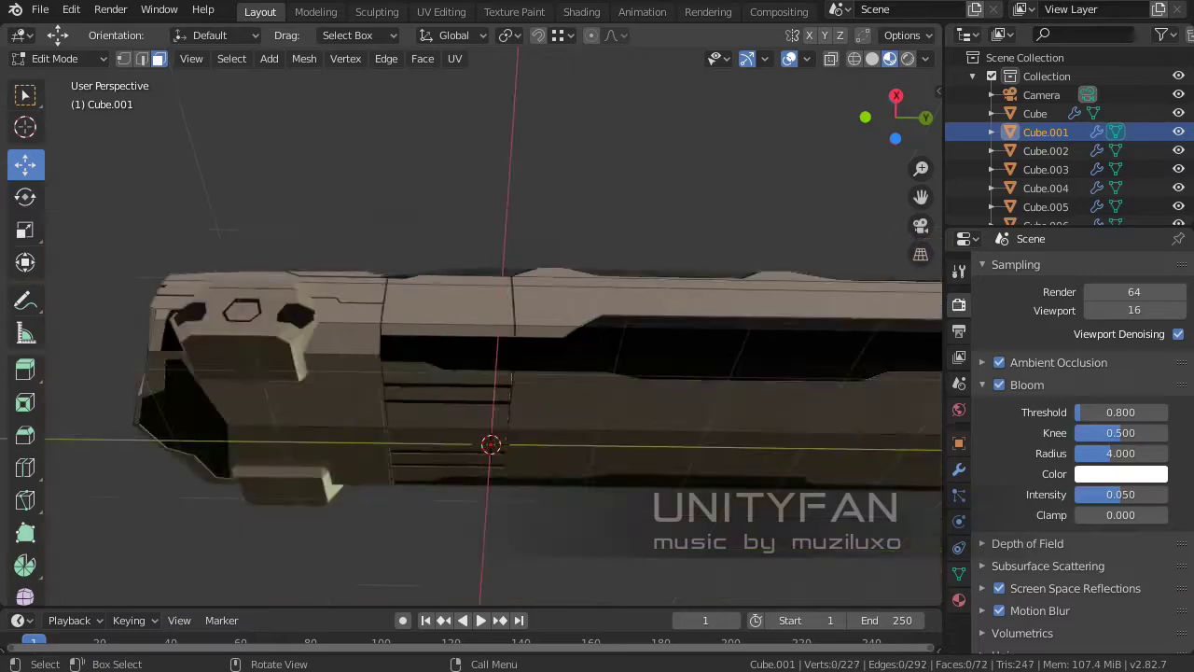
pyautogui.moveTo(477, 445); pyautogui.dragTo(466, 373, button='middle')
pyautogui.scroll(3, 467, 373)
pyautogui.scroll(3, 420, 336)
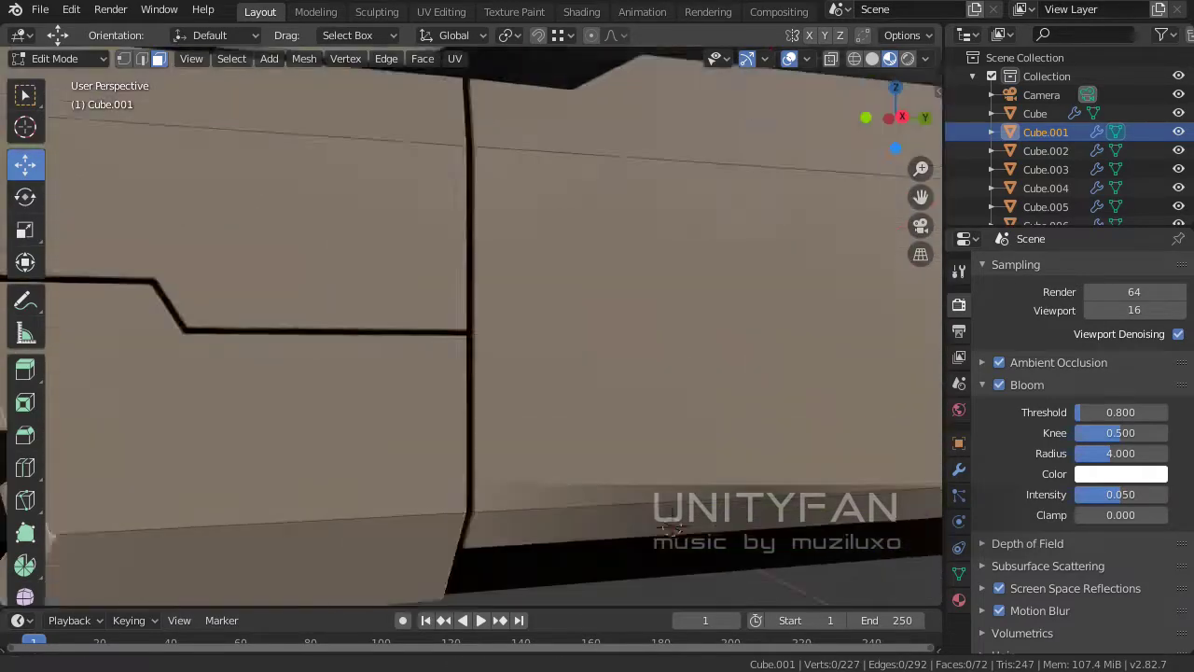
# - Move one seam vertex along the Y axis to adjust the cut line
pyautogui.press('1')
pyautogui.click(345, 323)
pyautogui.press('g')
pyautogui.press('Return')
pyautogui.moveTo(467, 326); pyautogui.dragTo(485, 280, button='middle')
pyautogui.press('g')
pyautogui.press('y')
pyautogui.press('Return')
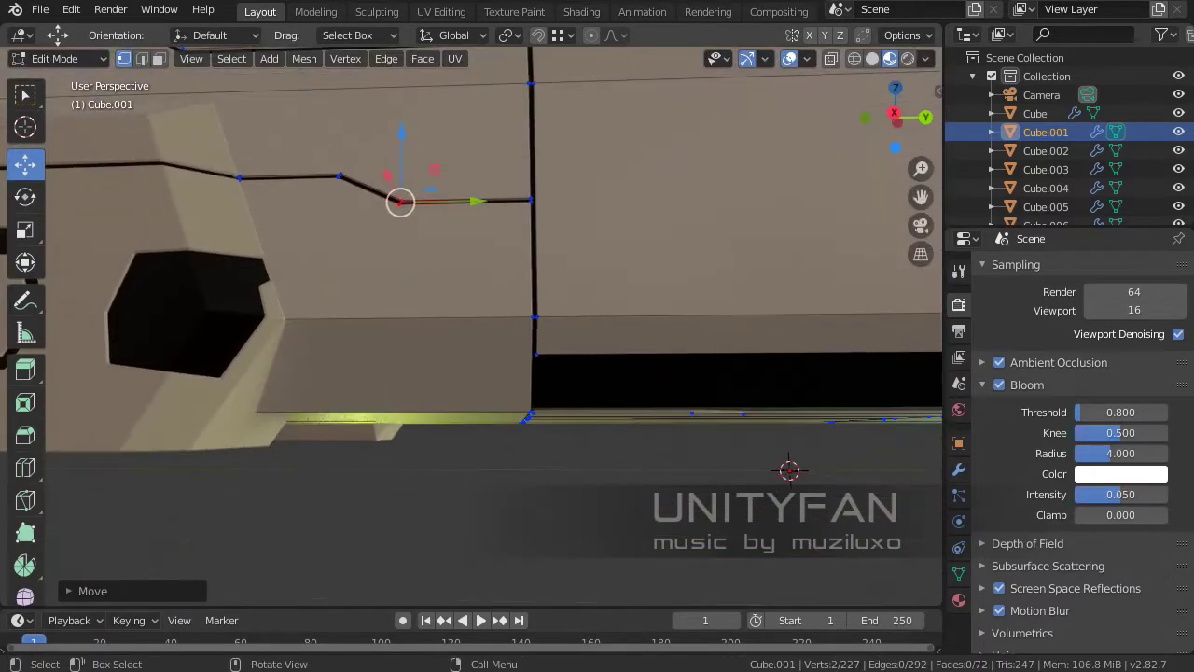
# - Knife a stepped cut from the seam vertex down onto the lower panel
pyautogui.moveTo(466, 373); pyautogui.dragTo(476, 317, button='middle')
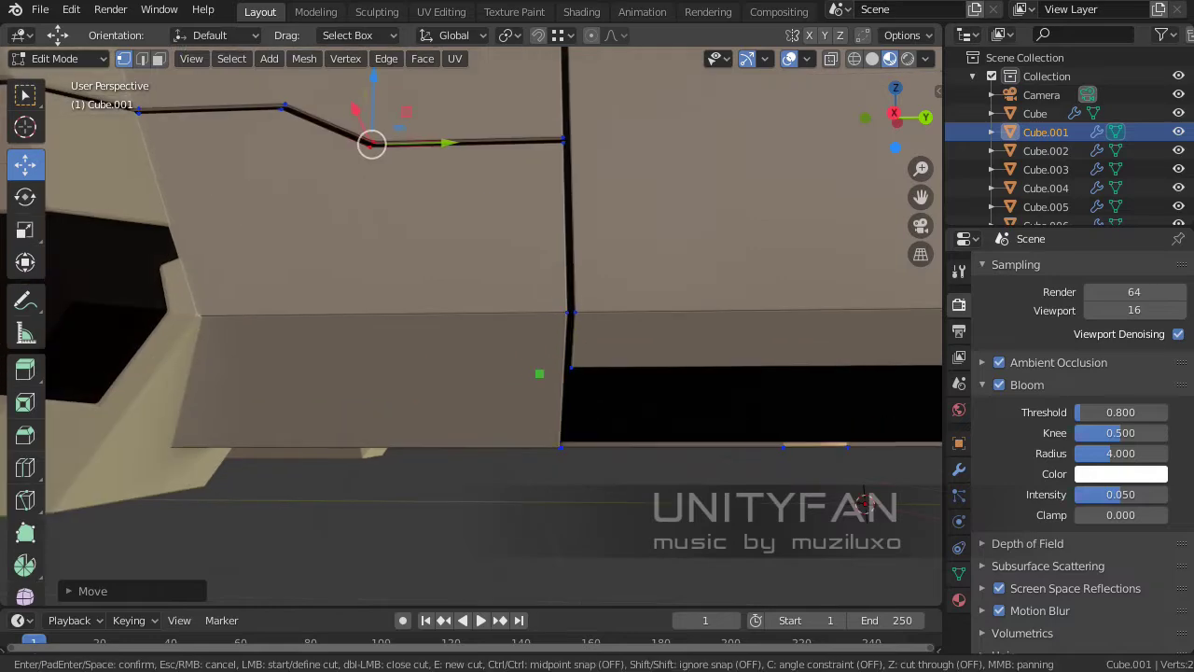
pyautogui.moveTo(539, 374)
pyautogui.mouseDown(button='middle')
pyautogui.moveTo(624, 394)
pyautogui.moveTo(557, 392)
pyautogui.mouseUp(button='middle')
pyautogui.click(623, 394)
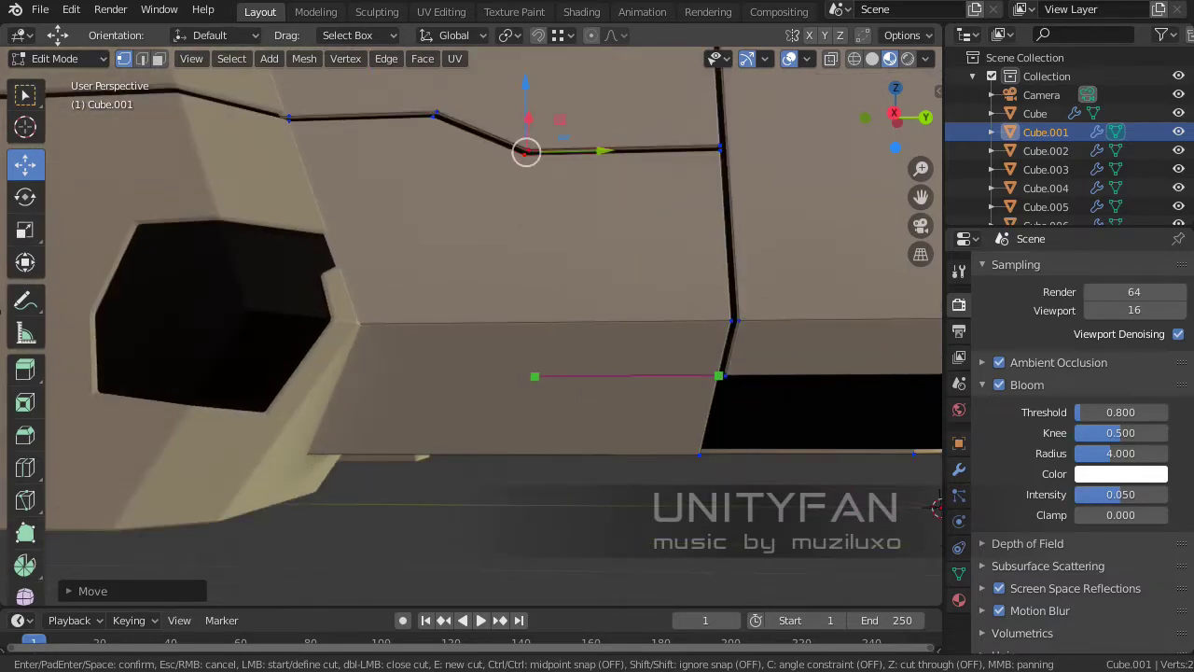
pyautogui.moveTo(526, 151); pyautogui.dragTo(543, 81, button='middle')
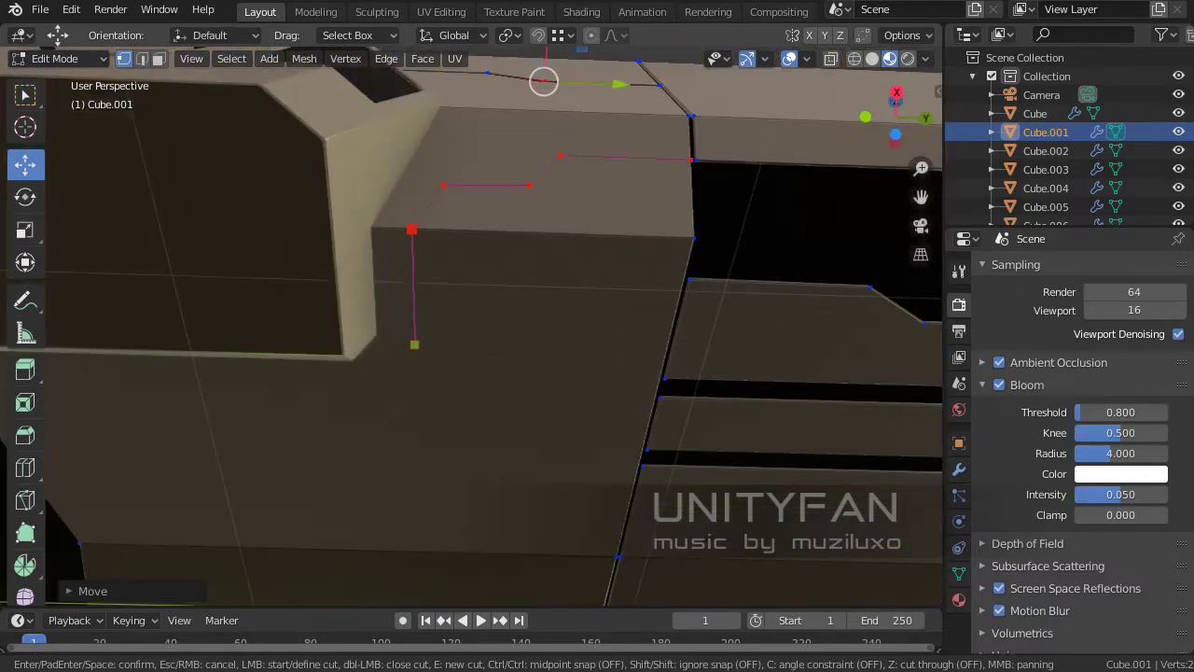
pyautogui.moveTo(441, 285); pyautogui.dragTo(430, 260, button='middle')
pyautogui.moveTo(542, 261); pyautogui.dragTo(500, 249, button='middle')
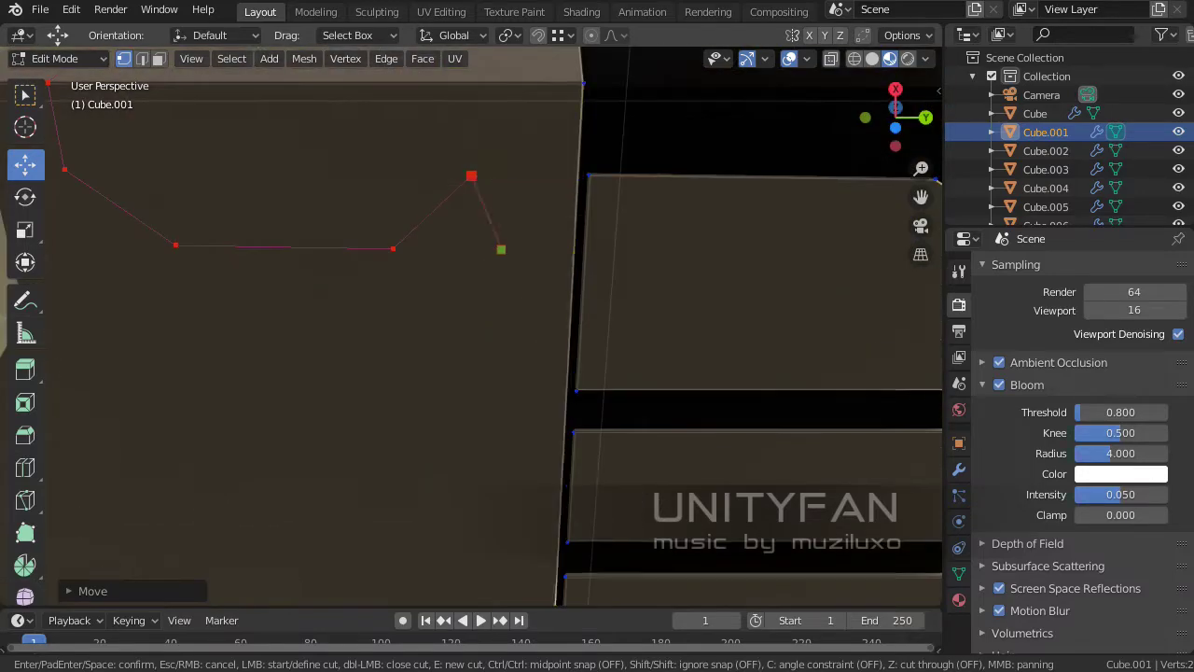
pyautogui.press('Return')
# - Delete the faces inside the new seam and return to Object Mode
pyautogui.moveTo(578, 174); pyautogui.dragTo(522, 224, button='middle')
pyautogui.click(277, 358)
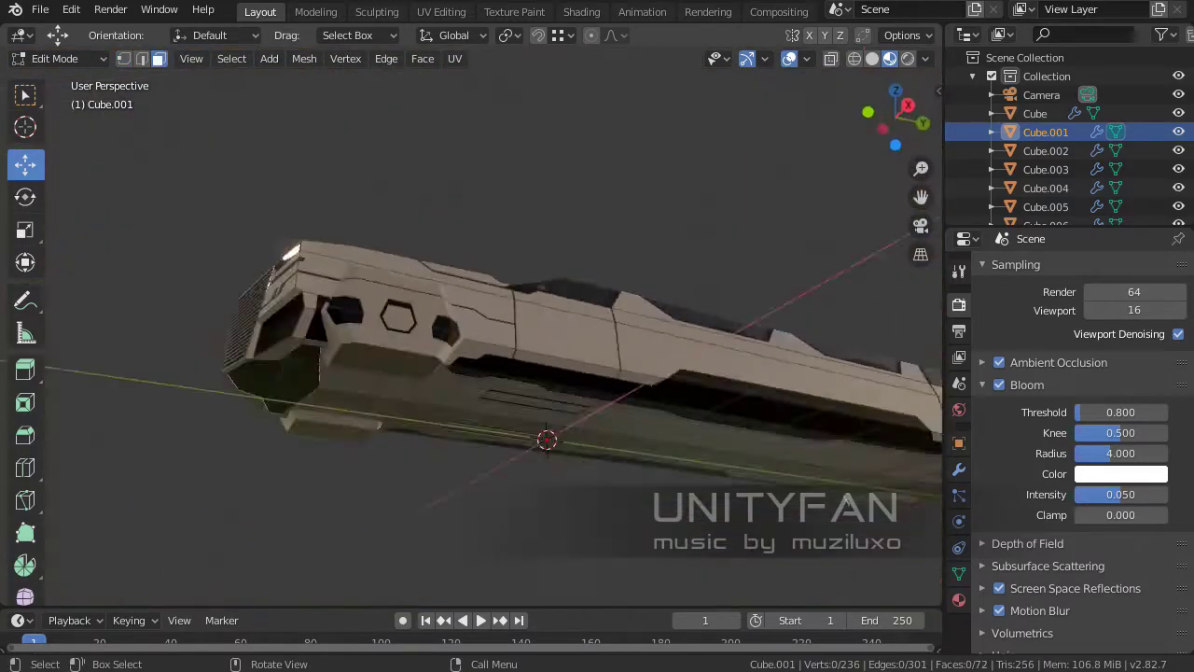
pyautogui.moveTo(504, 355); pyautogui.dragTo(559, 317, button='middle')
pyautogui.press('Tab')
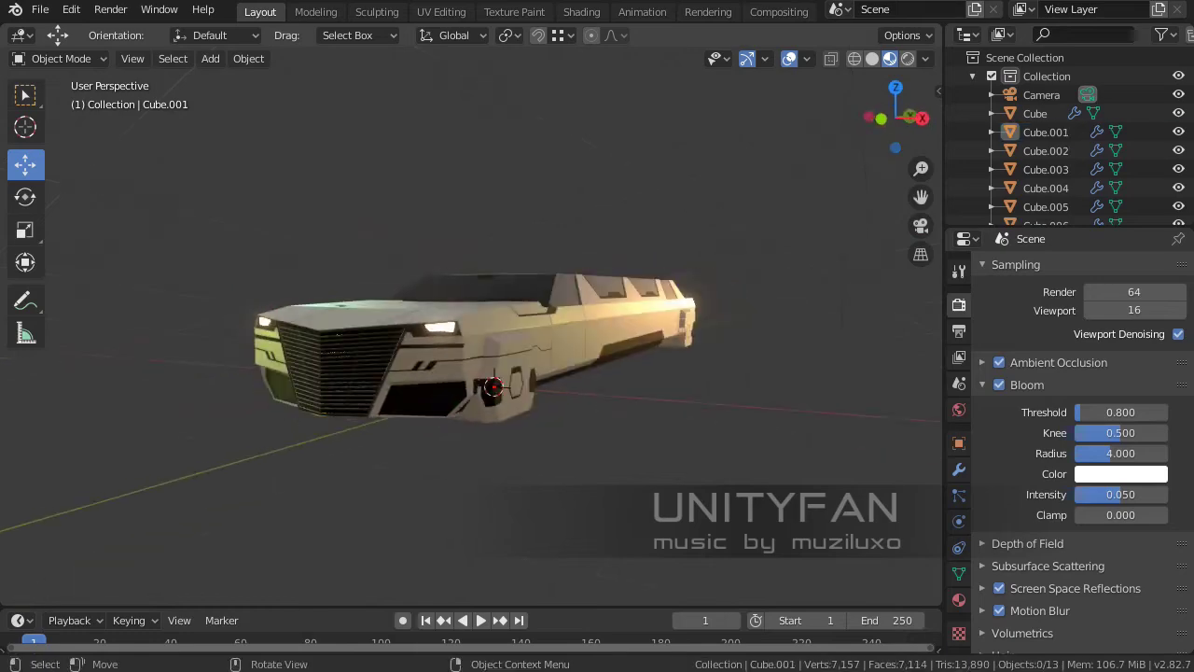
# - Delete the extra vent object Cube.010 from the car's side
pyautogui.moveTo(467, 373)
pyautogui.mouseDown(button='middle')
pyautogui.moveTo(522, 354)
pyautogui.moveTo(504, 308)
pyautogui.mouseUp(button='middle')
pyautogui.click(333, 350)
pyautogui.click(224, 313)
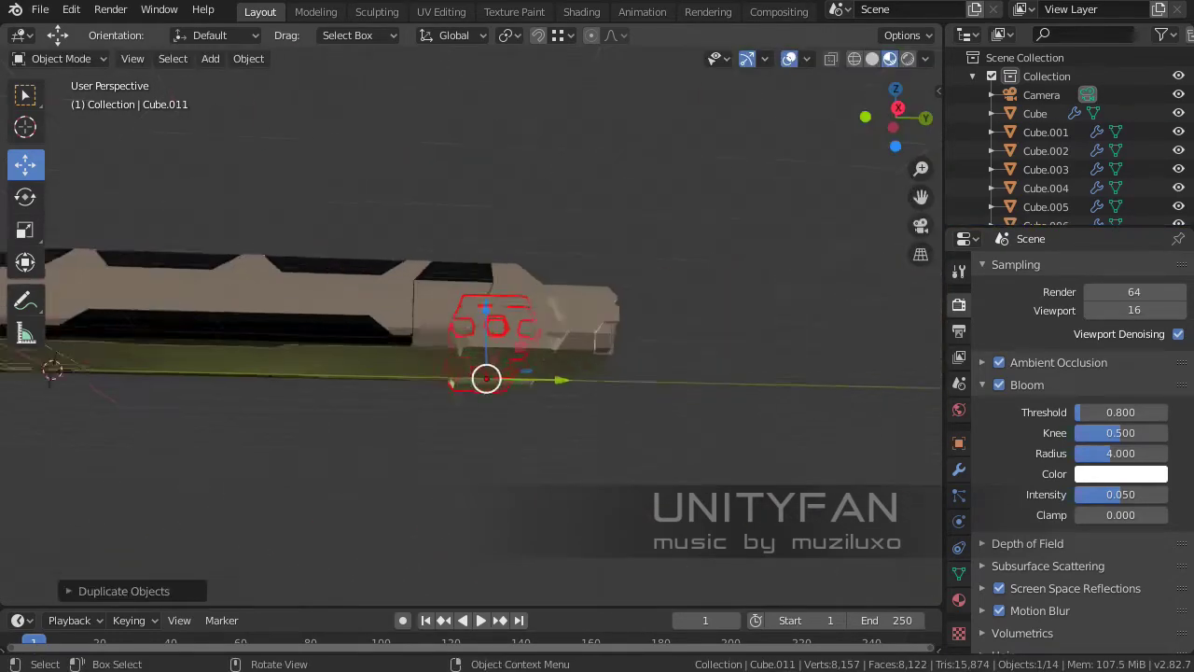
pyautogui.scroll(3, 486, 378)
pyautogui.press('Delete')
pyautogui.moveTo(467, 373); pyautogui.dragTo(522, 355, button='middle')
# - Duplicate the hexagonal vent piece and set the copy, Cube.011, into the body at the hexagon
pyautogui.click(216, 317)
pyautogui.hotkey('shift', 'd')
pyautogui.moveTo(462, 306); pyautogui.dragTo(644, 306)
pyautogui.scroll(4, 471, 327)
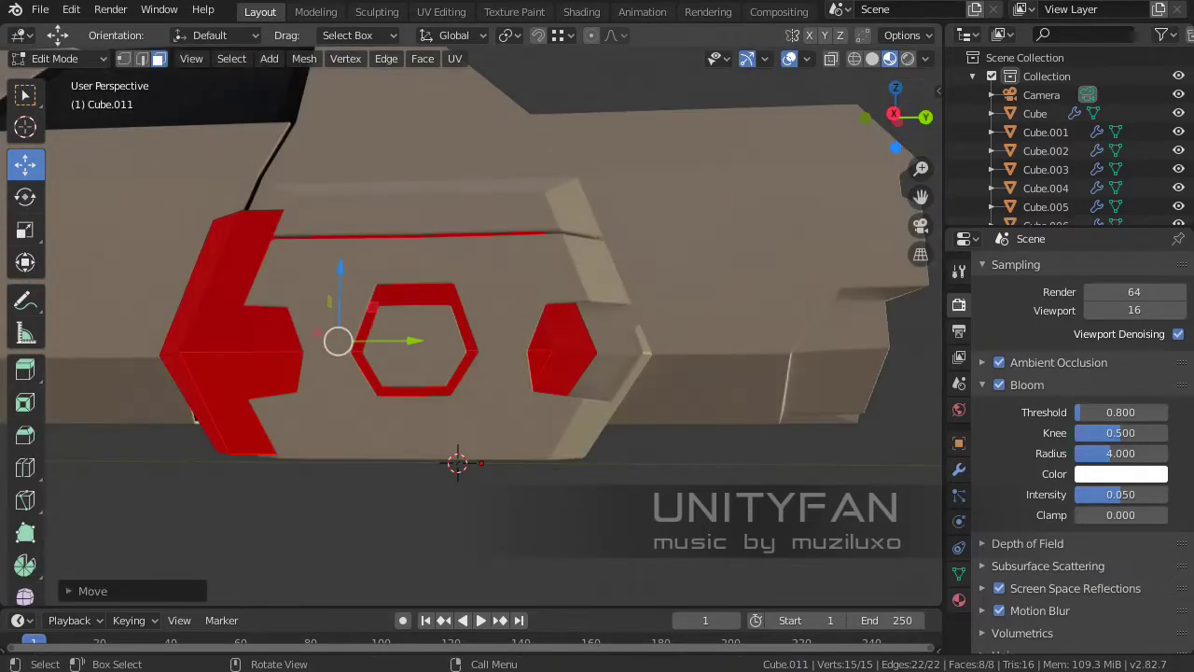
pyautogui.press('Return')
pyautogui.scroll(-3, 467, 327)
# - Enter Edit Mode on Cube.001 and select a face near the hexagonal vents
pyautogui.moveTo(419, 326); pyautogui.dragTo(559, 308, button='middle')
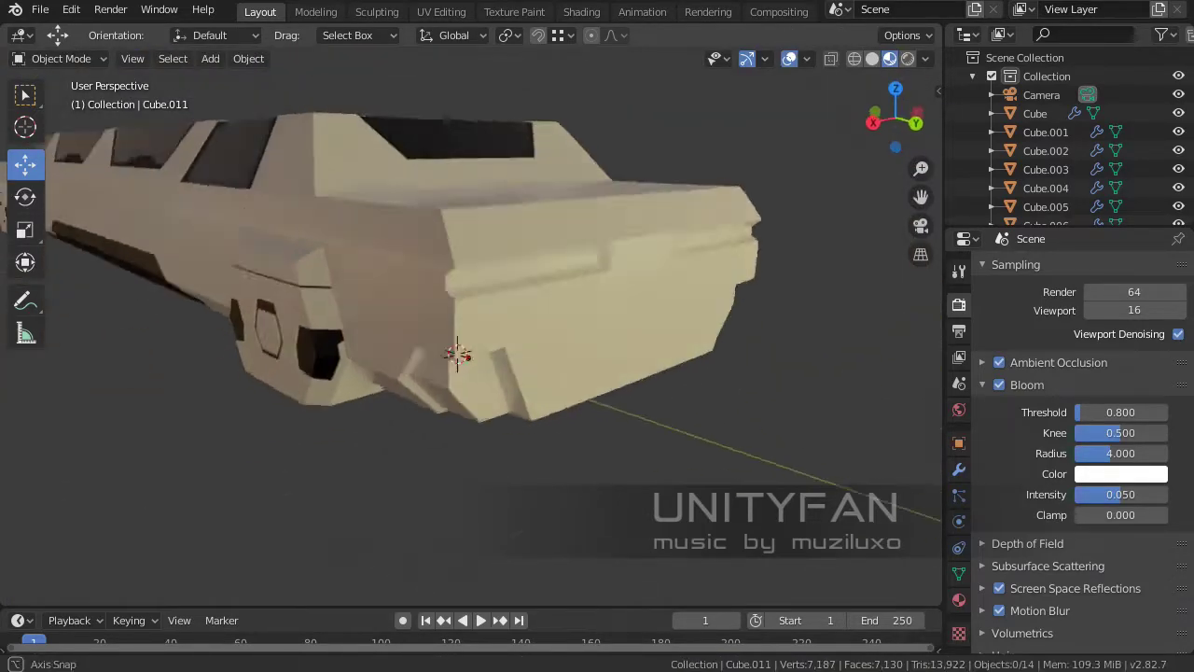
pyautogui.scroll(3, 467, 326)
pyautogui.press('Tab')
pyautogui.moveTo(467, 373)
pyautogui.mouseDown(button='middle')
pyautogui.moveTo(523, 355)
pyautogui.moveTo(485, 354)
pyautogui.moveTo(560, 308)
pyautogui.moveTo(607, 298)
pyautogui.mouseUp(button='middle')
pyautogui.press('3')
pyautogui.click(537, 373)
pyautogui.scroll(-3, 466, 327)
# - Select the seam edge run on the body and undo its bevel
pyautogui.scroll(3, 466, 326)
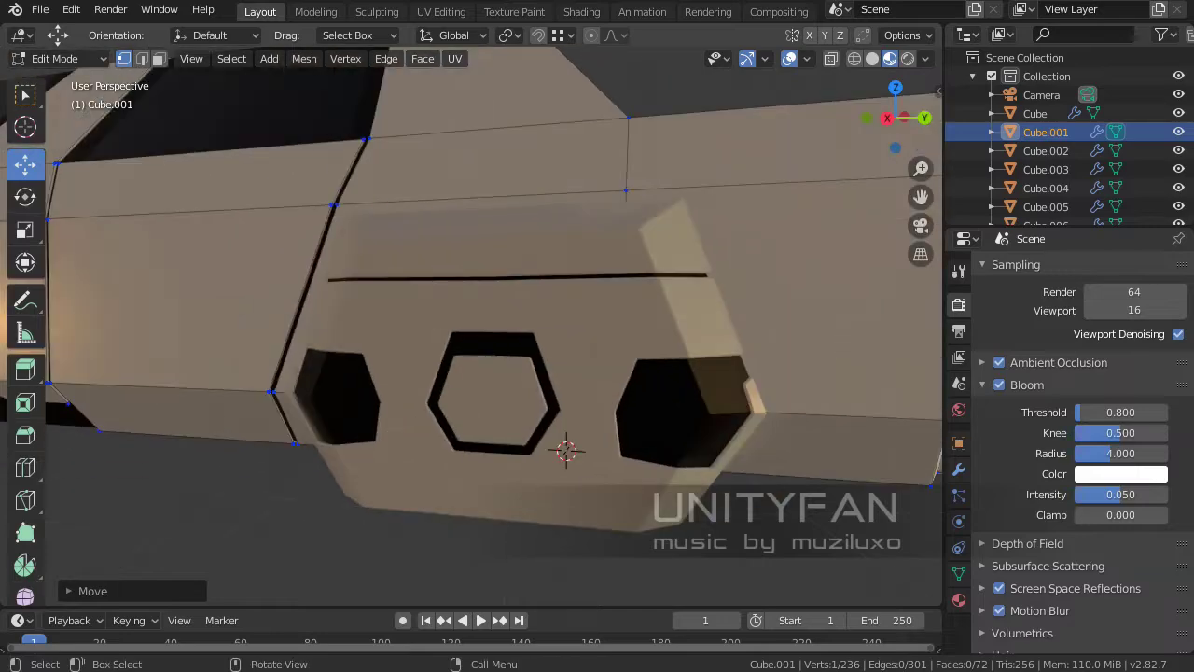
pyautogui.click(310, 281)
pyautogui.moveTo(309, 282); pyautogui.dragTo(503, 308, button='middle')
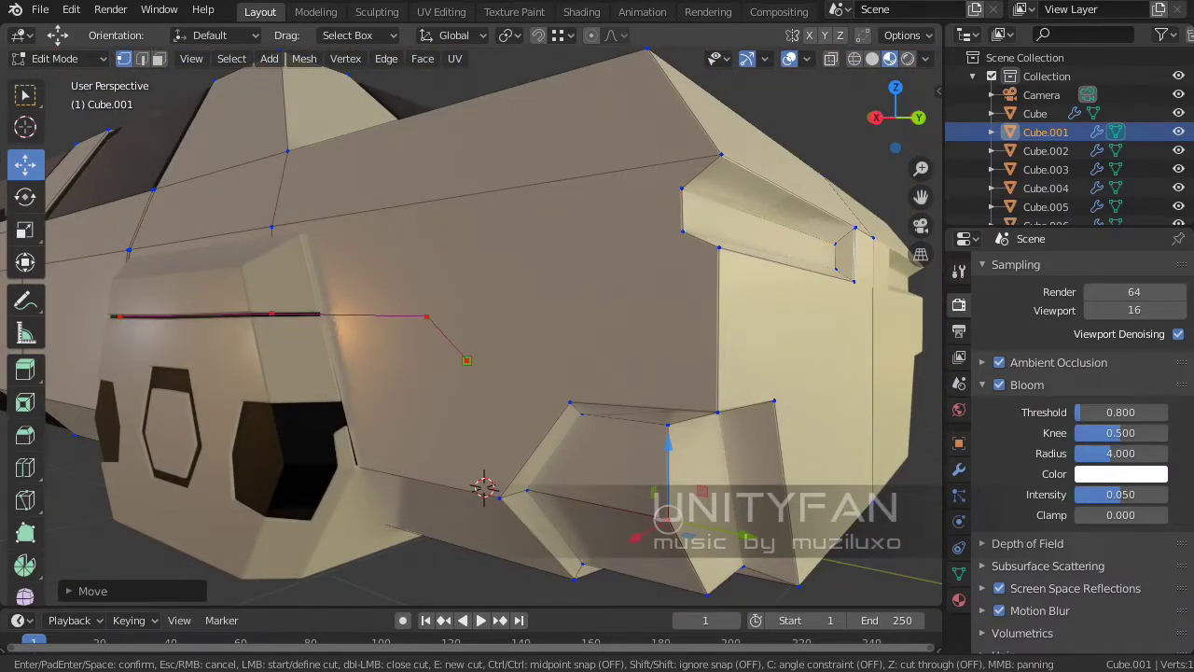
pyautogui.moveTo(729, 364)
pyautogui.mouseDown(button='middle')
pyautogui.moveTo(501, 401)
pyautogui.moveTo(617, 391)
pyautogui.mouseUp(button='middle')
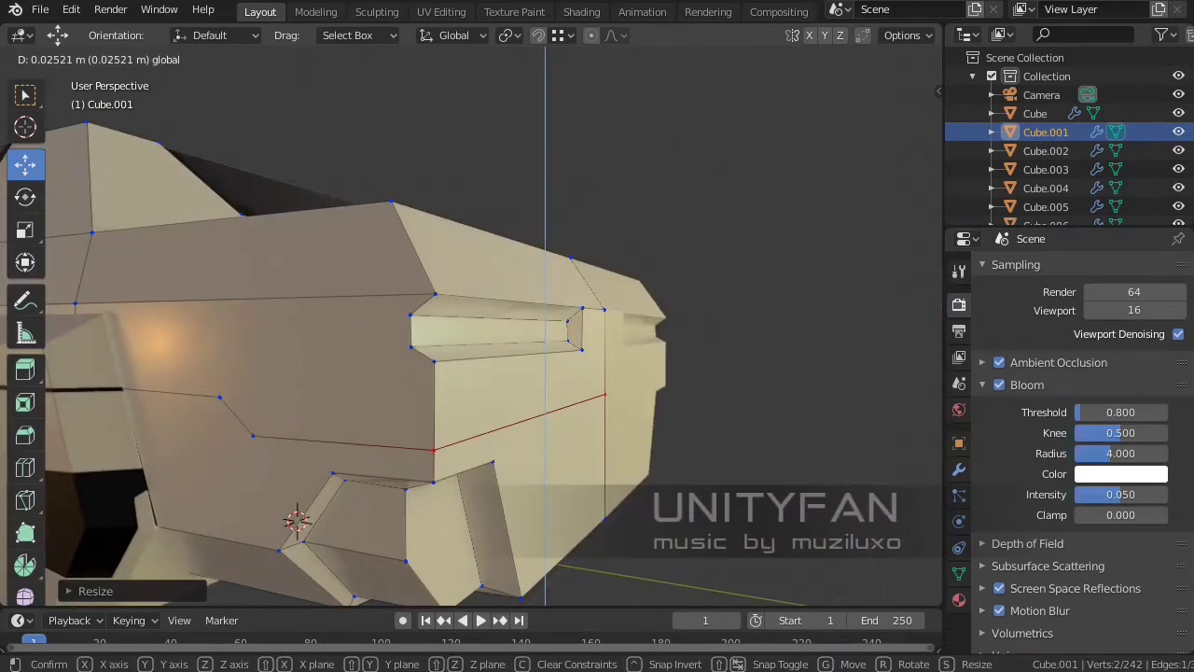
pyautogui.moveTo(467, 373)
pyautogui.mouseDown(button='middle')
pyautogui.moveTo(560, 354)
pyautogui.moveTo(420, 373)
pyautogui.moveTo(522, 355)
pyautogui.moveTo(523, 373)
pyautogui.mouseUp(button='middle')
pyautogui.scroll(3, 467, 373)
pyautogui.scroll(3, 467, 373)
pyautogui.press('2')
pyautogui.keyDown('alt'); pyautogui.click(652, 418); pyautogui.keyUp('alt')
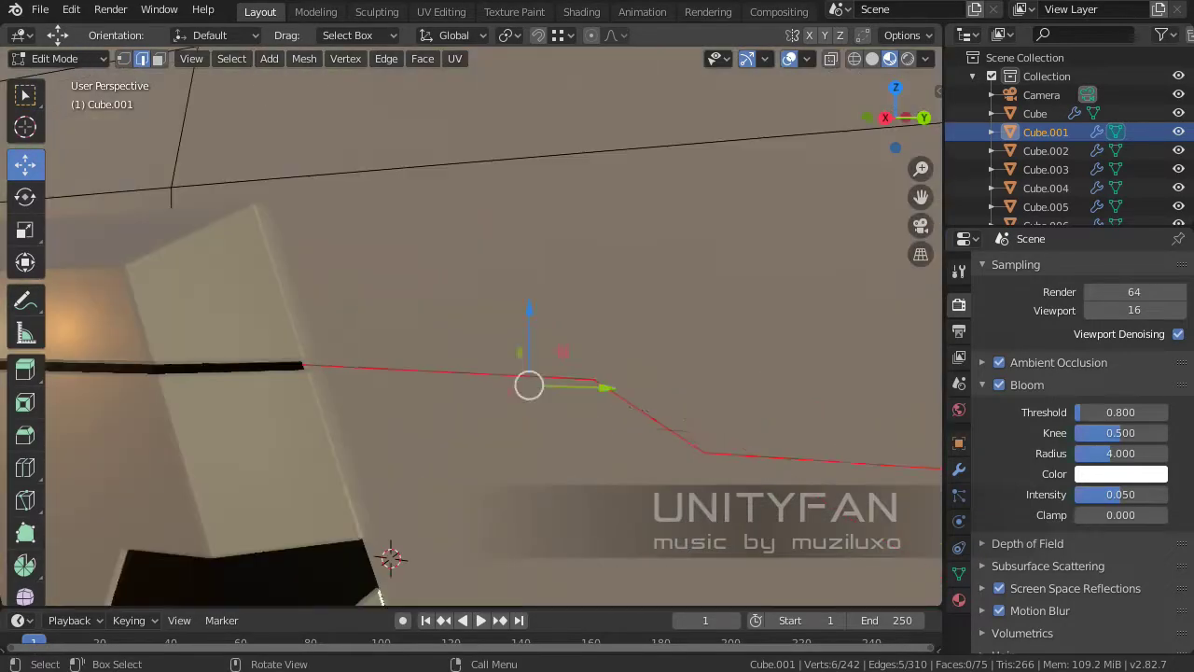
pyautogui.hotkey('ctrl', 'z')
pyautogui.scroll(-5, 466, 373)
pyautogui.moveTo(467, 373)
pyautogui.mouseDown(button='middle')
pyautogui.moveTo(522, 354)
pyautogui.moveTo(438, 392)
pyautogui.moveTo(513, 457)
pyautogui.mouseUp(button='middle')
# - Select and remove the recessed groove faces on the body
pyautogui.press('3')
pyautogui.click(522, 304)
pyautogui.scroll(3, 523, 304)
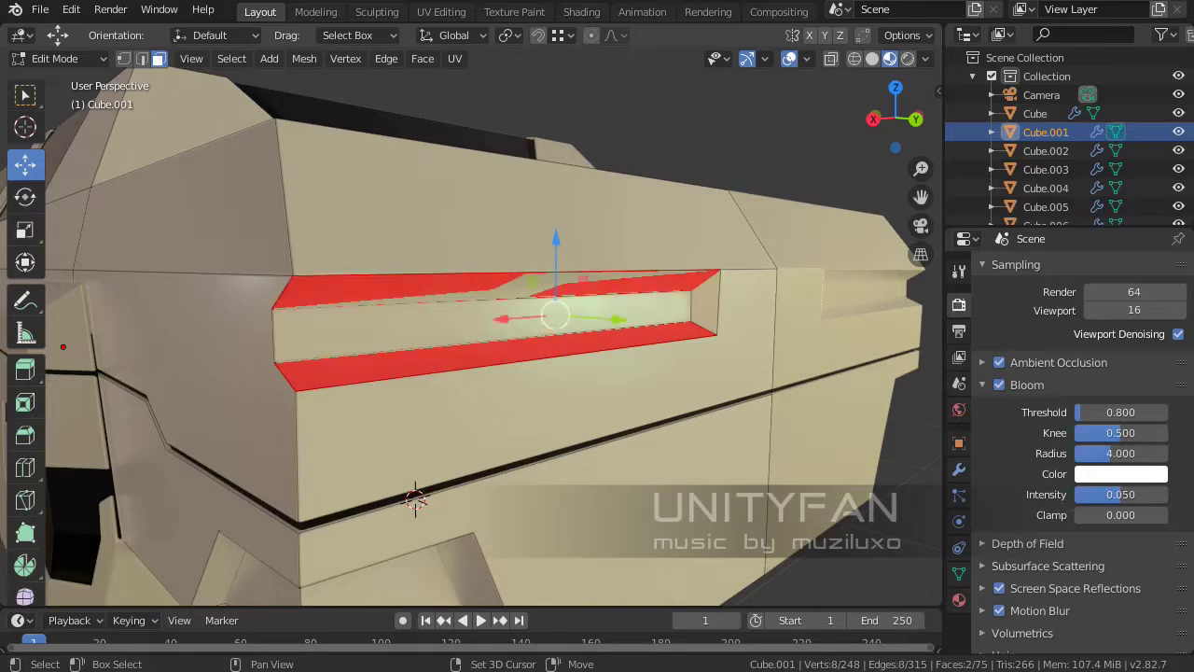
pyautogui.hotkey('ctrl', 'z')
pyautogui.scroll(-4, 415, 500)
# - Inset a side panel face of the body with I
pyautogui.moveTo(415, 500)
pyautogui.mouseDown(button='middle')
pyautogui.moveTo(494, 448)
pyautogui.moveTo(457, 471)
pyautogui.moveTo(435, 419)
pyautogui.moveTo(480, 413)
pyautogui.moveTo(568, 475)
pyautogui.mouseUp(button='middle')
pyautogui.scroll(4, 456, 471)
pyautogui.scroll(-3, 456, 471)
pyautogui.scroll(4, 480, 413)
pyautogui.press('i')
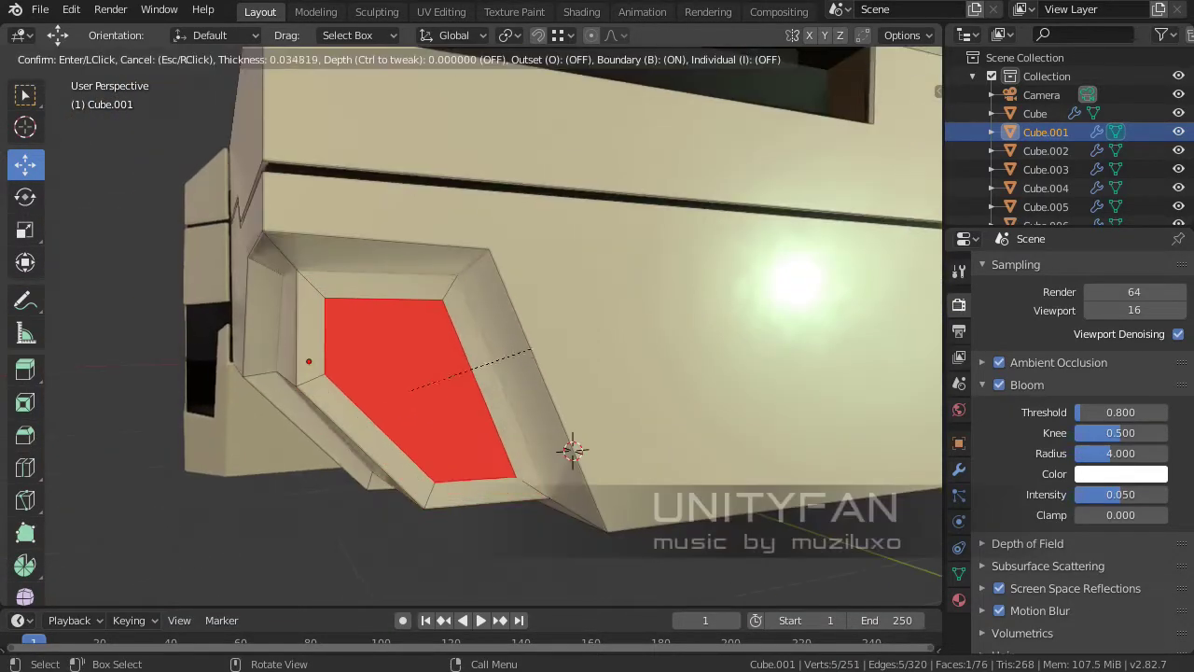
pyautogui.click(532, 349)
pyautogui.scroll(-3, 532, 349)
# - Knife-cut a seam on the panel and delete the selected faces
pyautogui.moveTo(532, 349)
pyautogui.mouseDown(button='middle')
pyautogui.moveTo(62, 378)
pyautogui.moveTo(330, 326)
pyautogui.mouseUp(button='middle')
pyautogui.press('k')
pyautogui.press('Return')
pyautogui.moveTo(732, 296); pyautogui.dragTo(741, 205, button='middle')
pyautogui.click(439, 357)
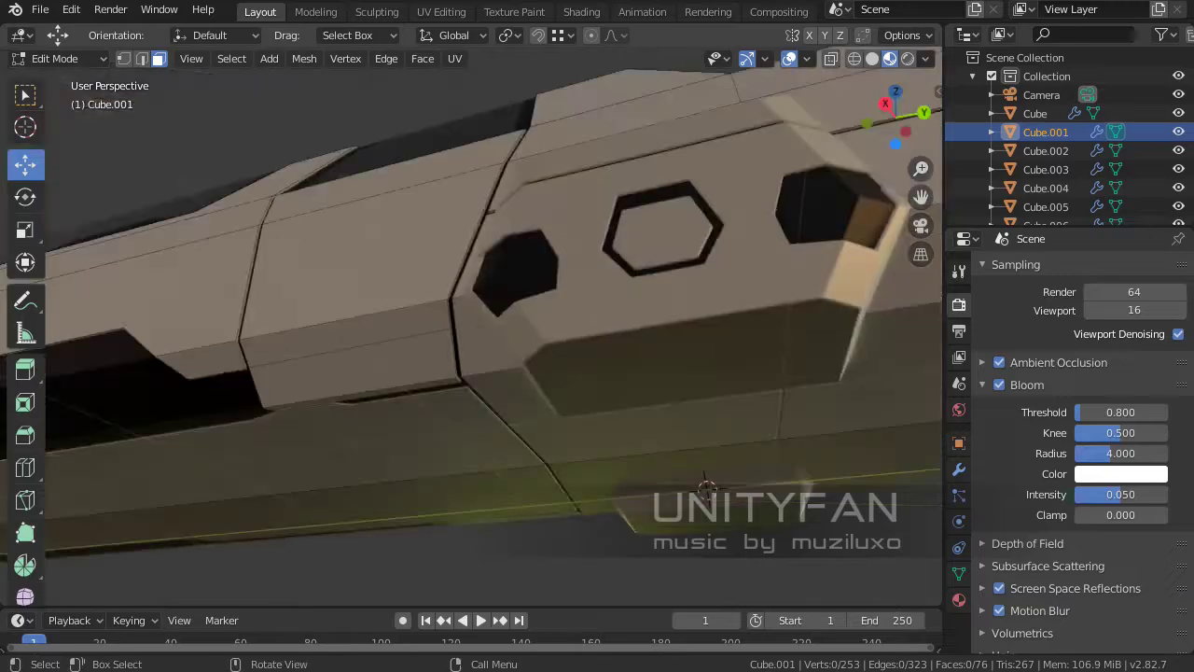
# - Cut further seams and delete panel faces to open holes along the lower side
pyautogui.moveTo(439, 357)
pyautogui.mouseDown(button='middle')
pyautogui.moveTo(833, 590)
pyautogui.moveTo(198, 373)
pyautogui.mouseUp(button='middle')
pyautogui.press('k')
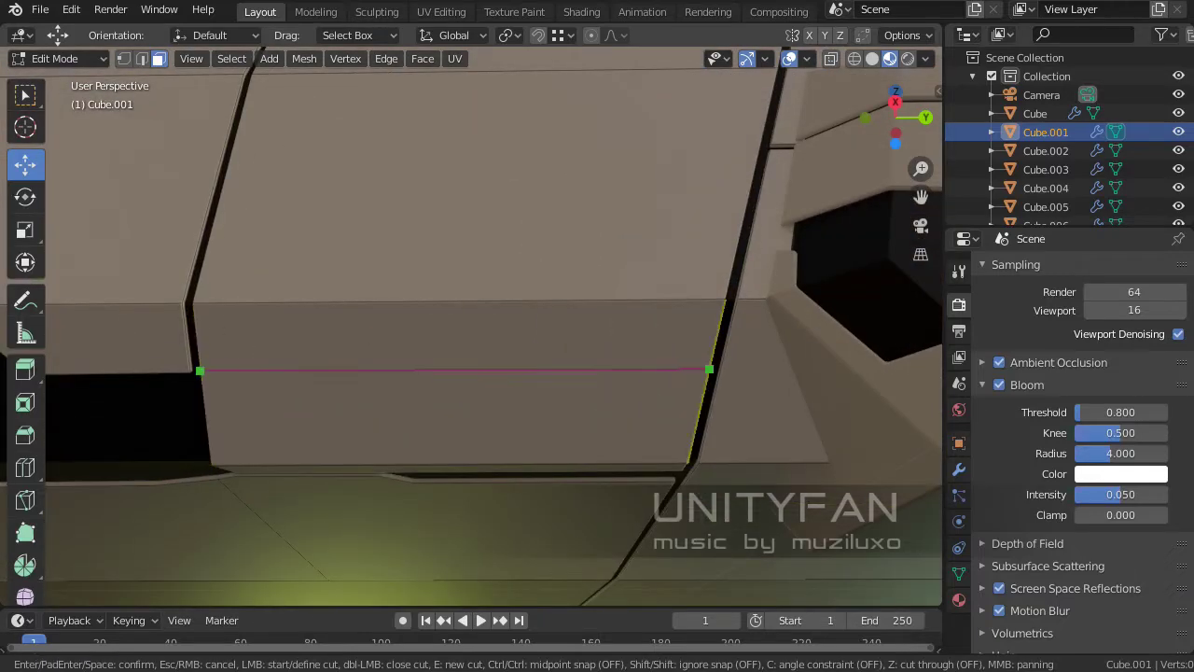
pyautogui.click(426, 338)
pyautogui.press('x')
pyautogui.moveTo(426, 339); pyautogui.dragTo(559, 280, button='middle')
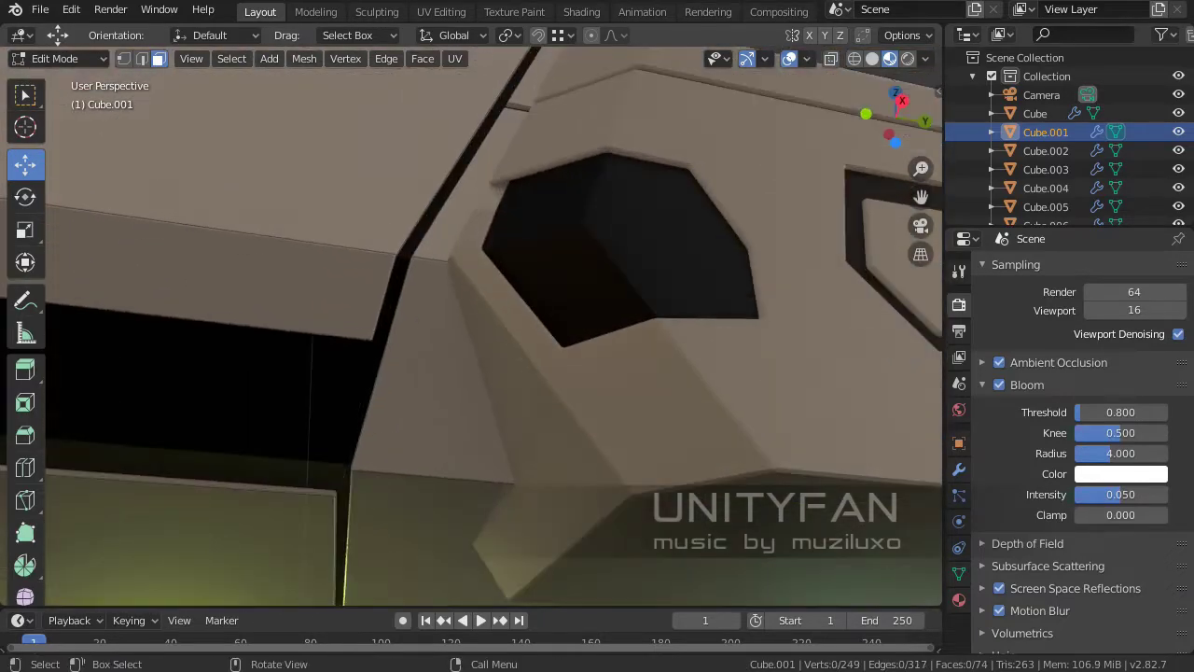
pyautogui.click(470, 352)
pyautogui.moveTo(470, 351); pyautogui.dragTo(522, 333, button='middle')
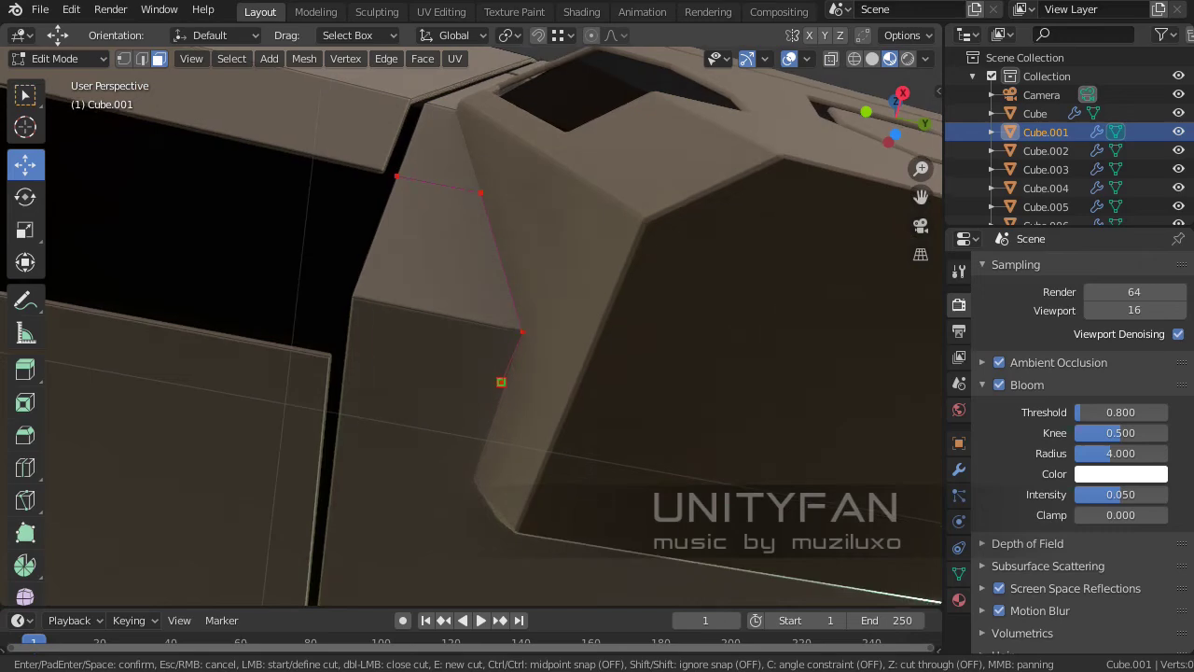
pyautogui.press('x')
# - Knife-cut seams along the lower body near the vent area
pyautogui.moveTo(433, 290); pyautogui.dragTo(422, 533, button='middle')
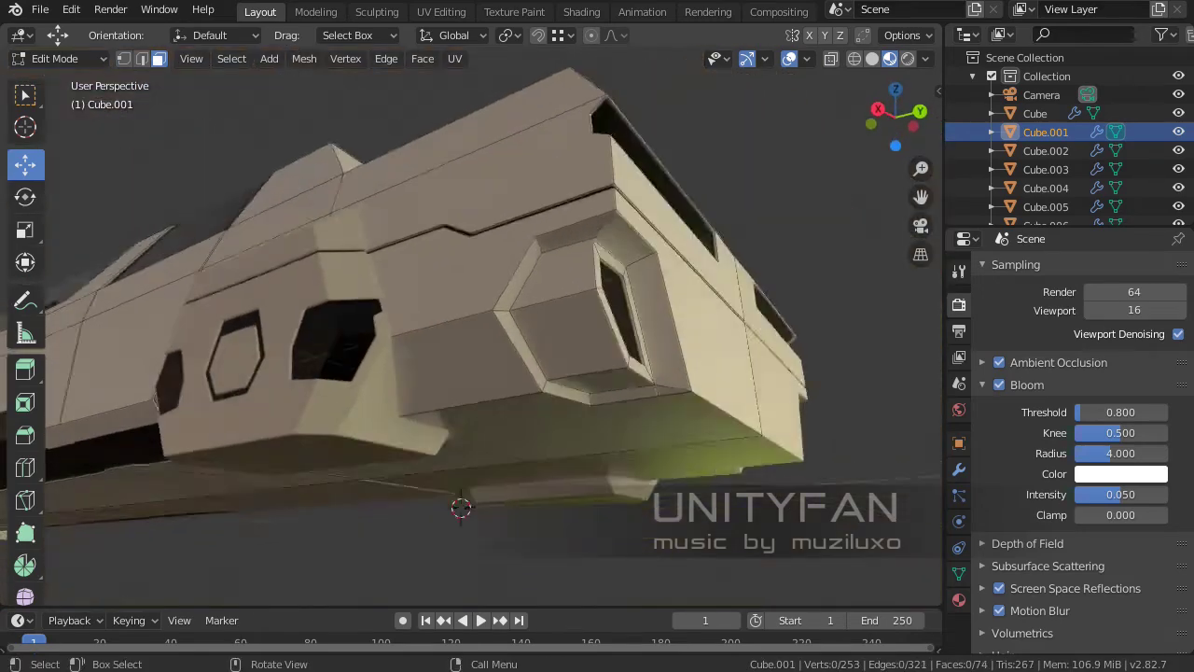
pyautogui.press('k')
pyautogui.moveTo(427, 474); pyautogui.dragTo(339, 552, button='middle')
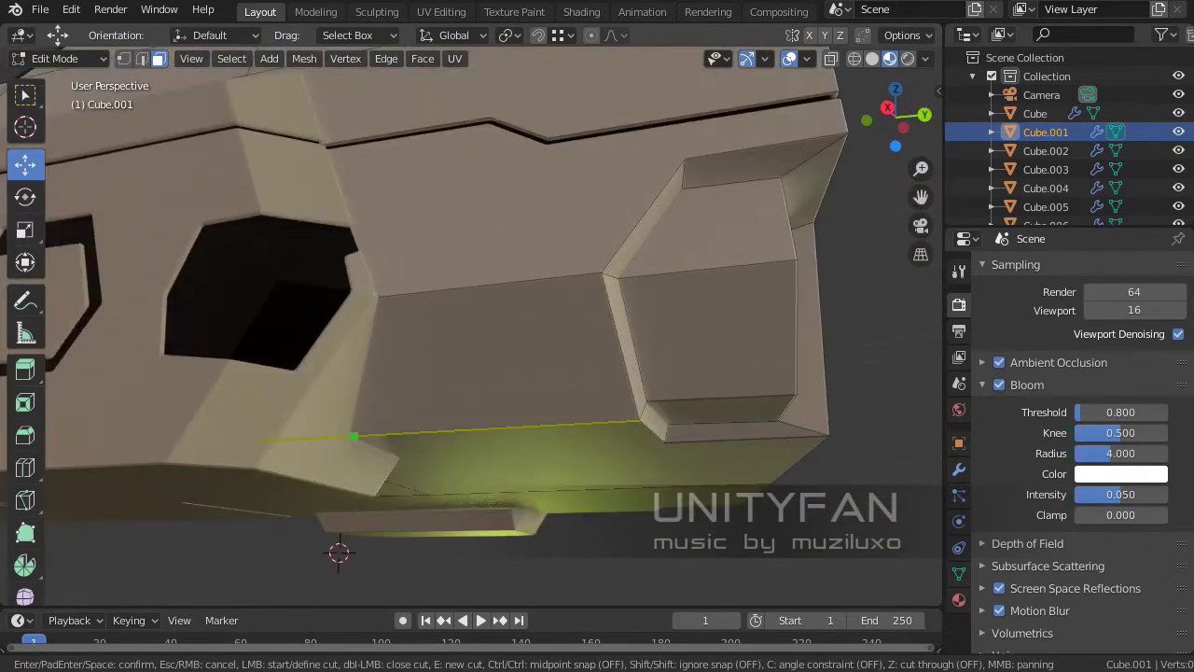
pyautogui.click(480, 360)
pyautogui.moveTo(480, 361); pyautogui.dragTo(308, 372, button='middle')
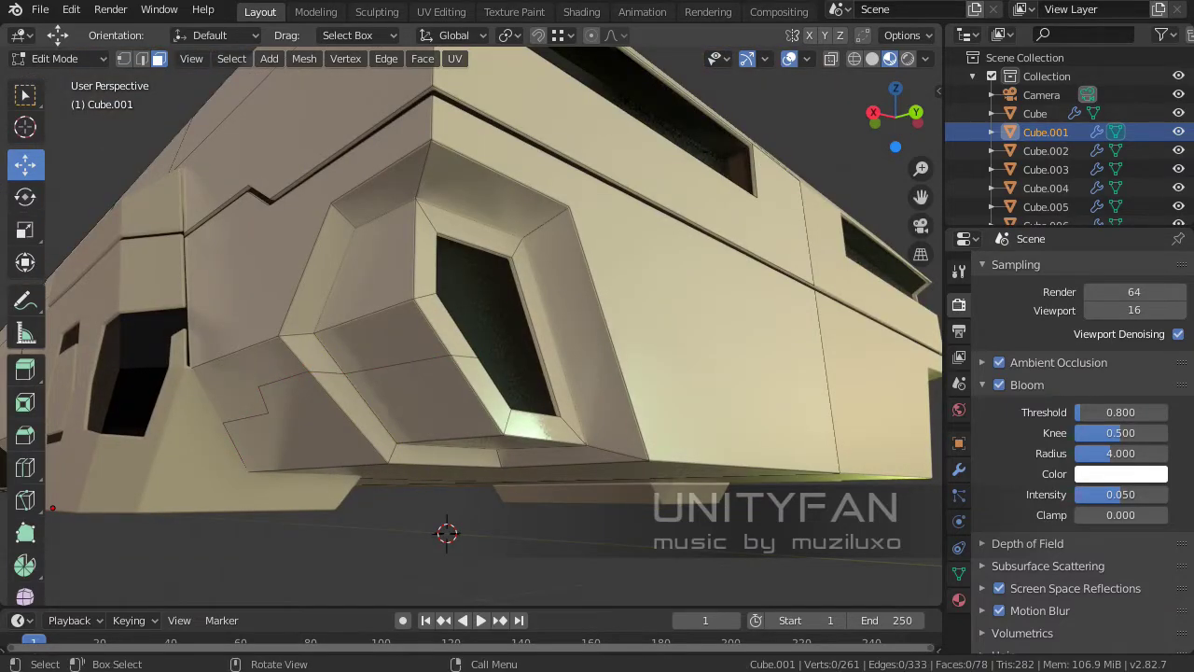
pyautogui.moveTo(447, 522)
pyautogui.mouseDown(button='middle')
pyautogui.moveTo(441, 459)
pyautogui.moveTo(307, 394)
pyautogui.moveTo(258, 415)
pyautogui.mouseUp(button='middle')
pyautogui.press('k')
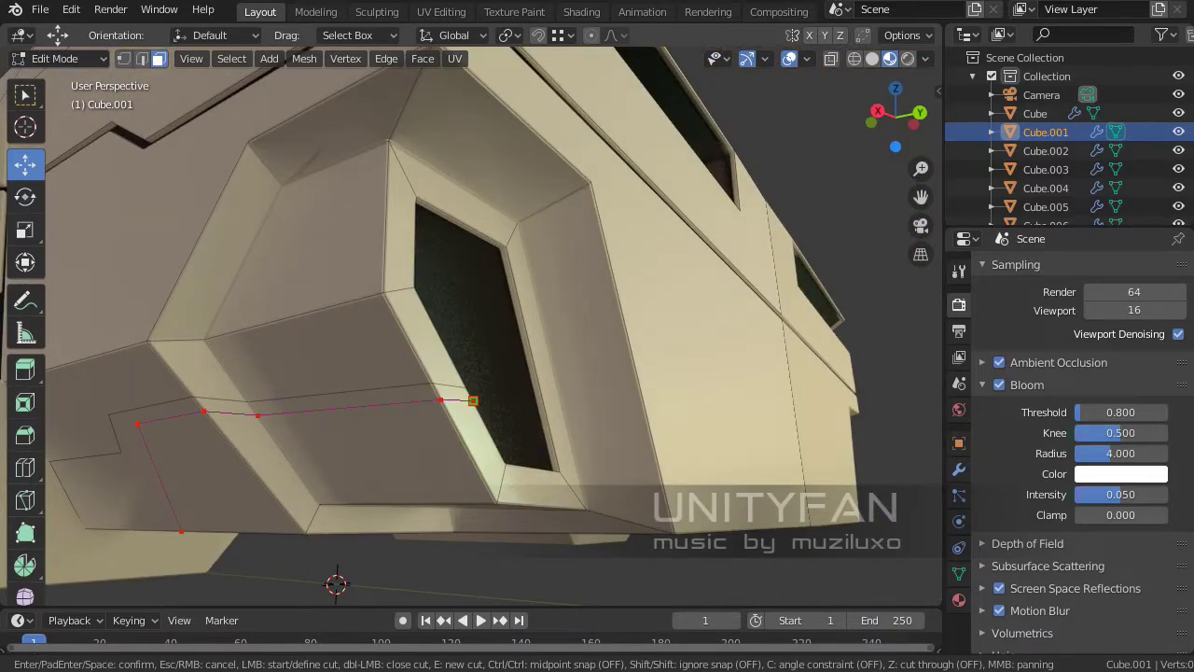
pyautogui.press('Return')
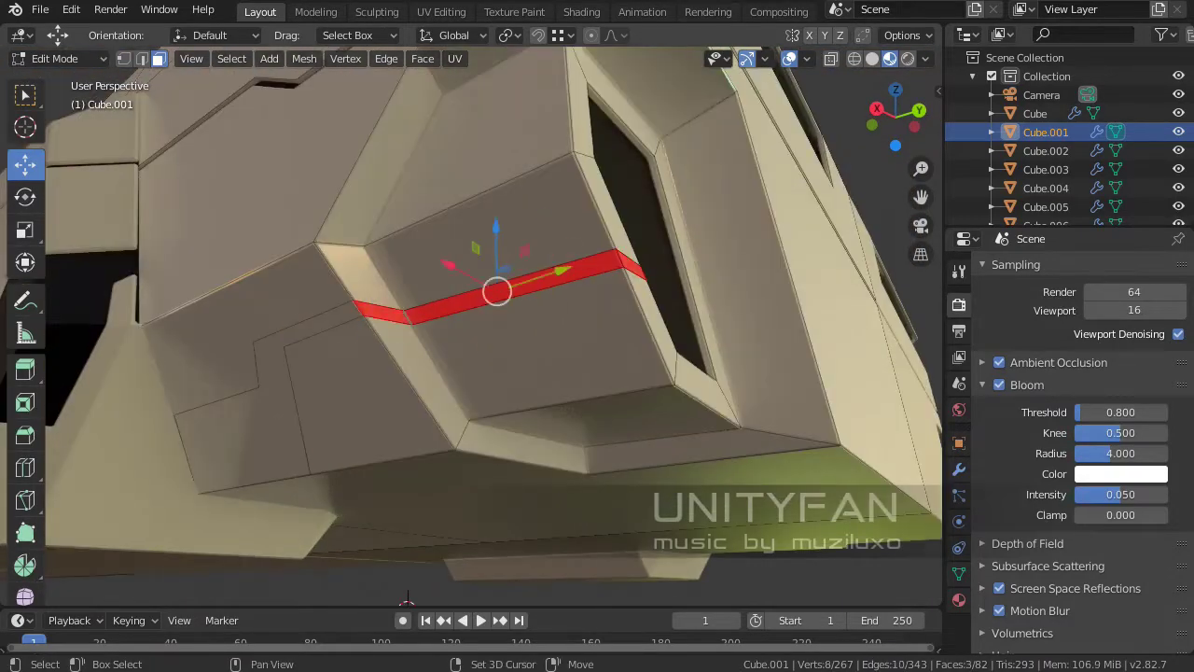
# - Knife-cut a triangular notch into the side panel edge and nudge the cut edge with G
pyautogui.moveTo(473, 400)
pyautogui.mouseDown(button='middle')
pyautogui.moveTo(84, 188)
pyautogui.moveTo(280, 308)
pyautogui.mouseUp(button='middle')
pyautogui.scroll(5, 471, 373)
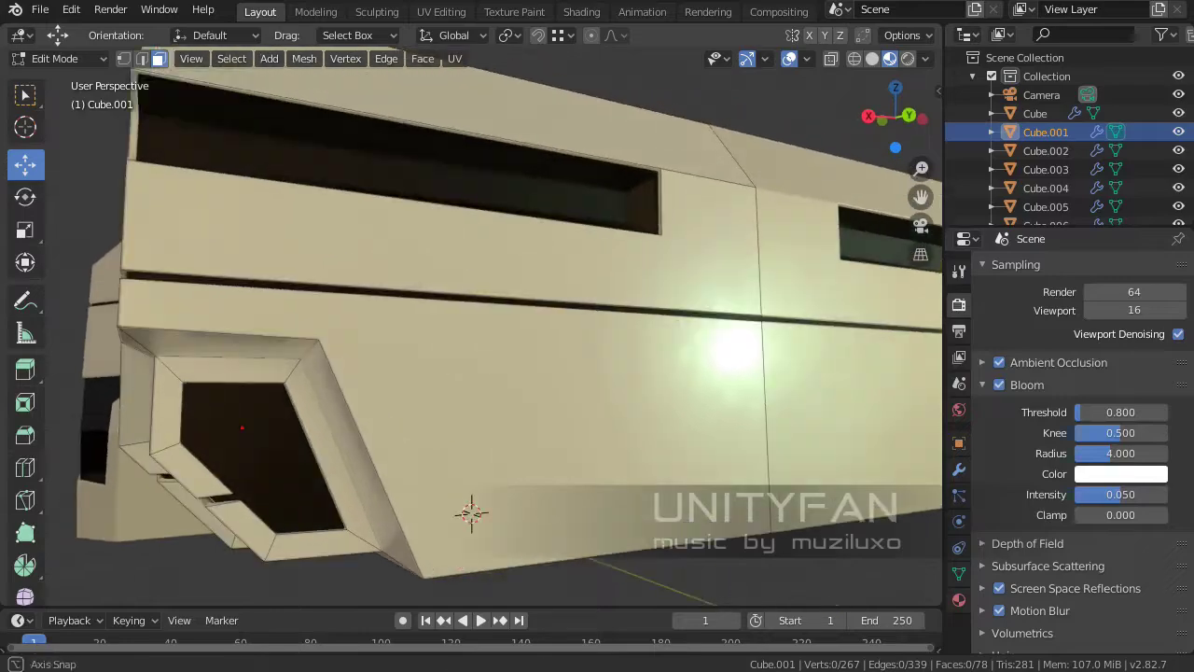
pyautogui.moveTo(471, 373); pyautogui.dragTo(457, 457, button='middle')
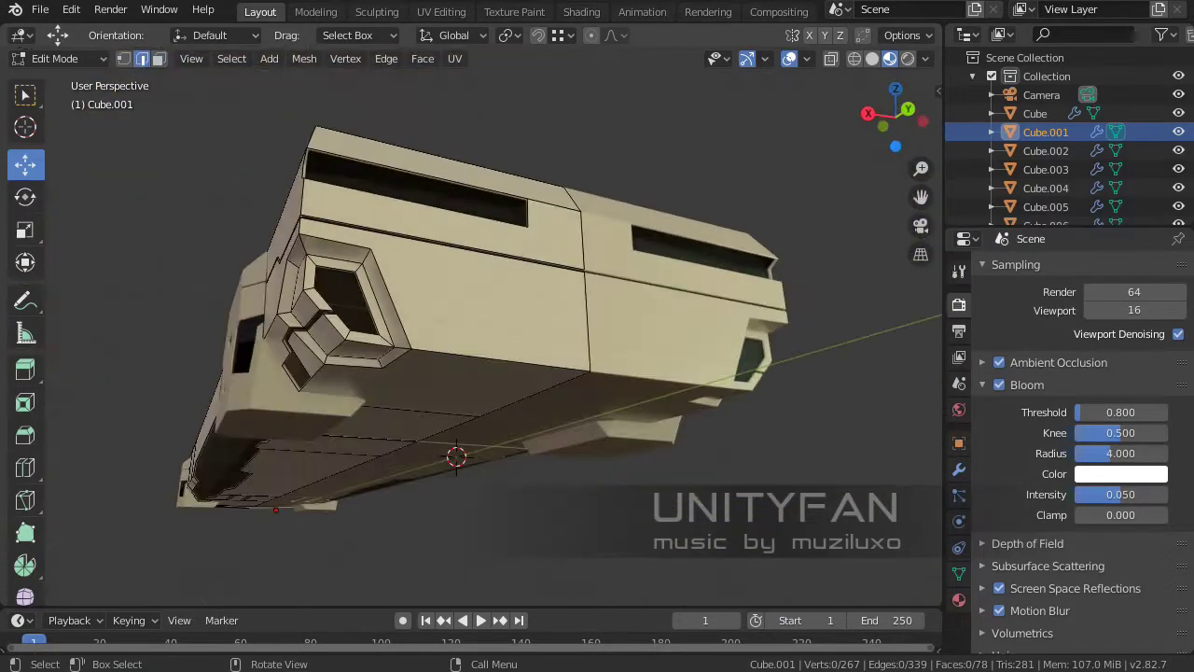
pyautogui.moveTo(471, 373); pyautogui.dragTo(391, 308, button='middle')
pyautogui.scroll(5, 471, 373)
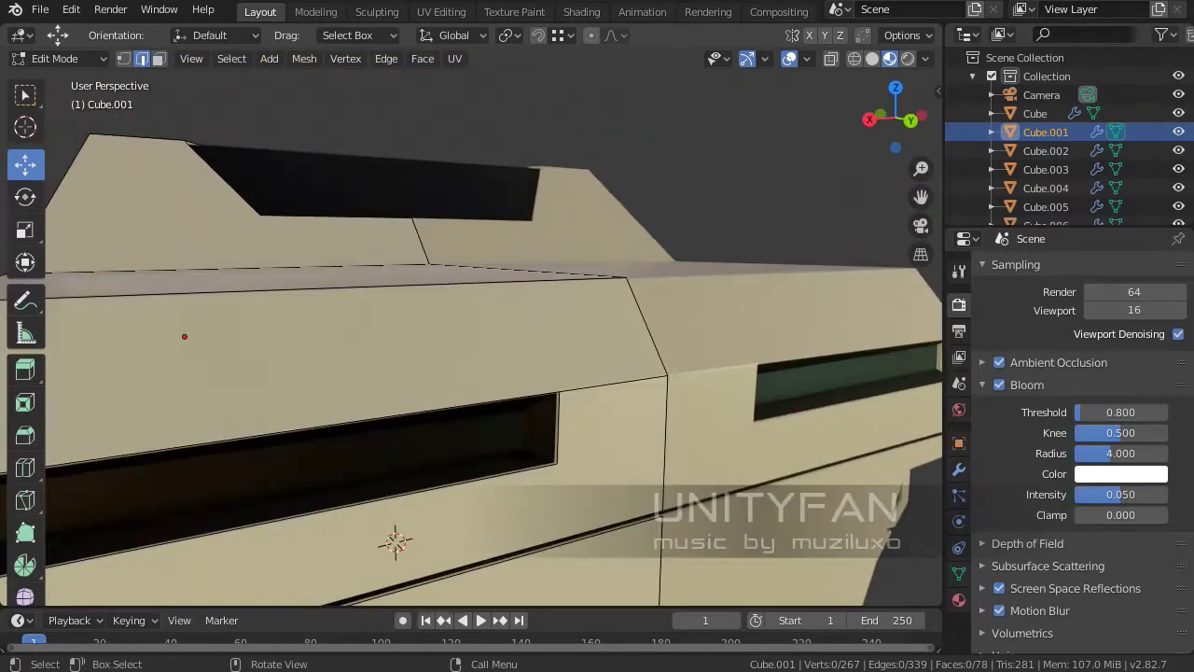
pyautogui.press('k')
pyautogui.moveTo(394, 541)
pyautogui.mouseDown(button='middle')
pyautogui.moveTo(387, 533)
pyautogui.moveTo(402, 523)
pyautogui.mouseUp(button='middle')
pyautogui.press('Return')
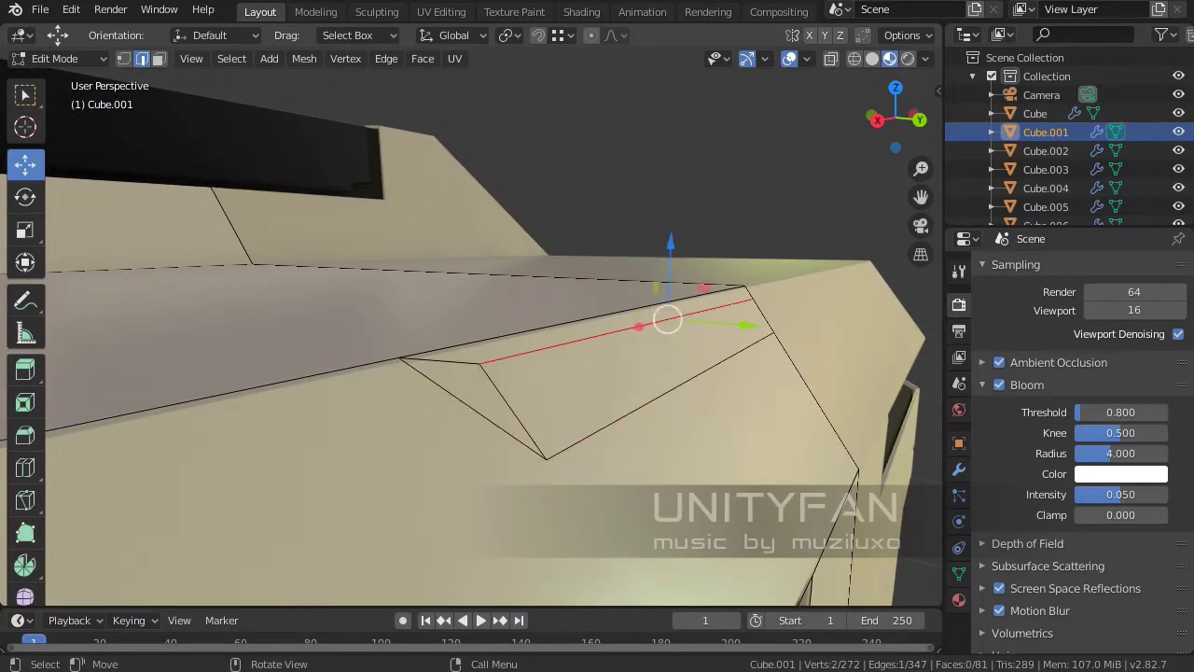
pyautogui.press('g')
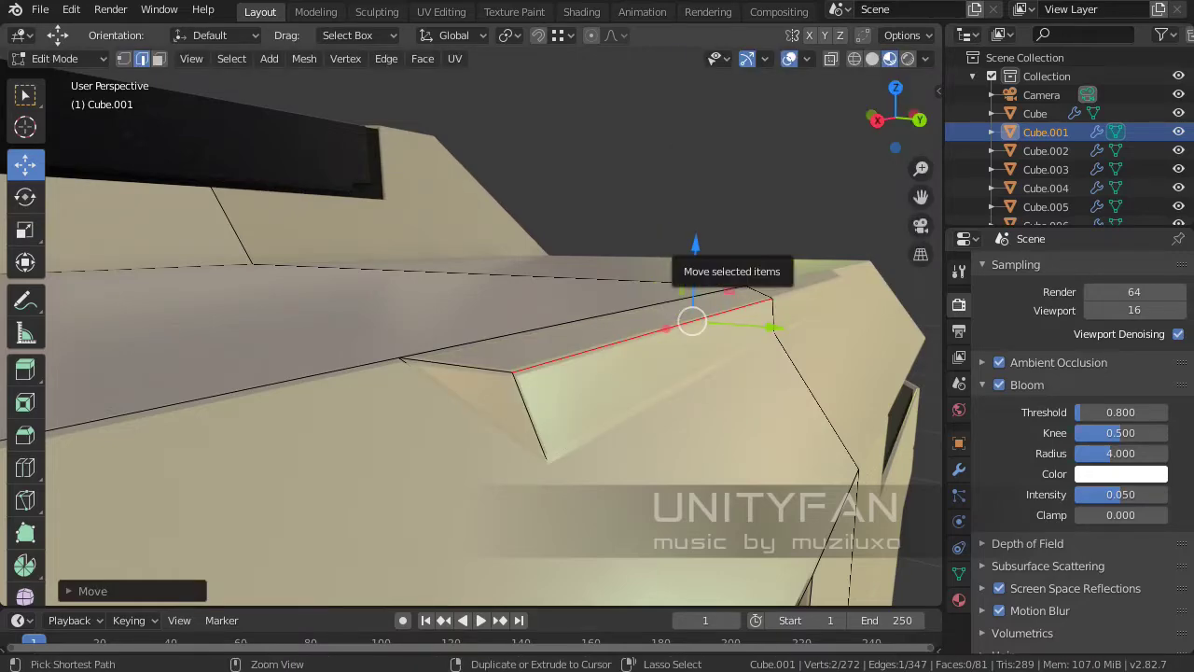
pyautogui.moveTo(467, 326)
pyautogui.mouseDown(button='middle')
pyautogui.moveTo(410, 355)
pyautogui.moveTo(345, 307)
pyautogui.moveTo(373, 326)
pyautogui.moveTo(466, 261)
pyautogui.moveTo(313, 441)
pyautogui.moveTo(653, 462)
pyautogui.moveTo(493, 457)
pyautogui.moveTo(477, 469)
pyautogui.moveTo(485, 373)
pyautogui.mouseUp(button='middle')
pyautogui.press('Tab')
pyautogui.press('Tab')
# - Knife-cut a hexagon outline into Cube.001's notch
pyautogui.press('k')
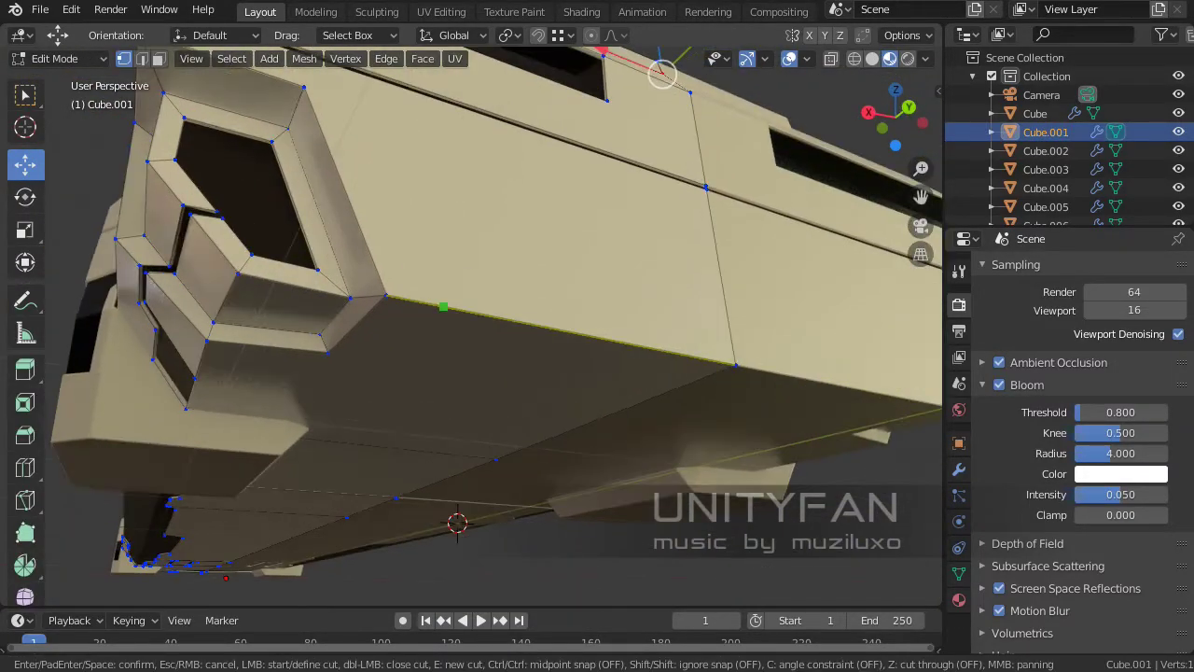
pyautogui.click(414, 360)
pyautogui.click(446, 232)
pyautogui.click(557, 370)
pyautogui.moveTo(558, 369); pyautogui.dragTo(514, 320, button='middle')
pyautogui.click(514, 320)
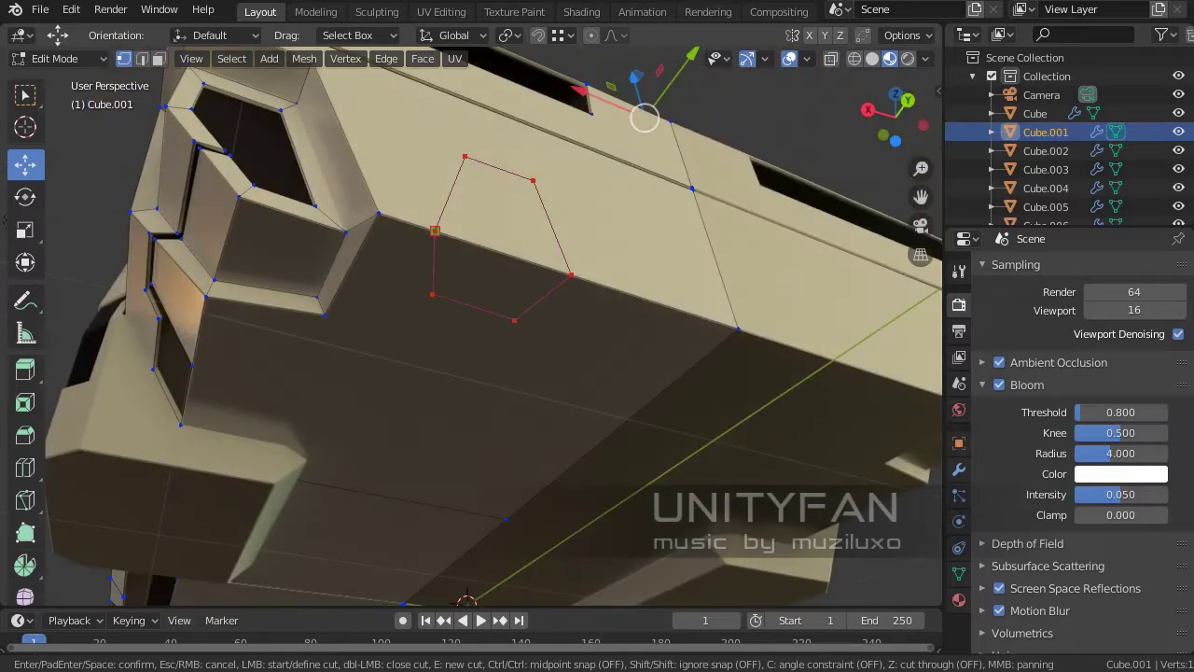
pyautogui.press('Return')
pyautogui.moveTo(643, 118)
pyautogui.mouseDown(button='middle')
pyautogui.moveTo(492, 208)
pyautogui.moveTo(450, 138)
pyautogui.mouseUp(button='middle')
# - Select one hexagon corner vertex and reposition it
pyautogui.press('3')
pyautogui.moveTo(444, 187); pyautogui.dragTo(489, 272, button='middle')
pyautogui.press('1')
pyautogui.click(489, 273)
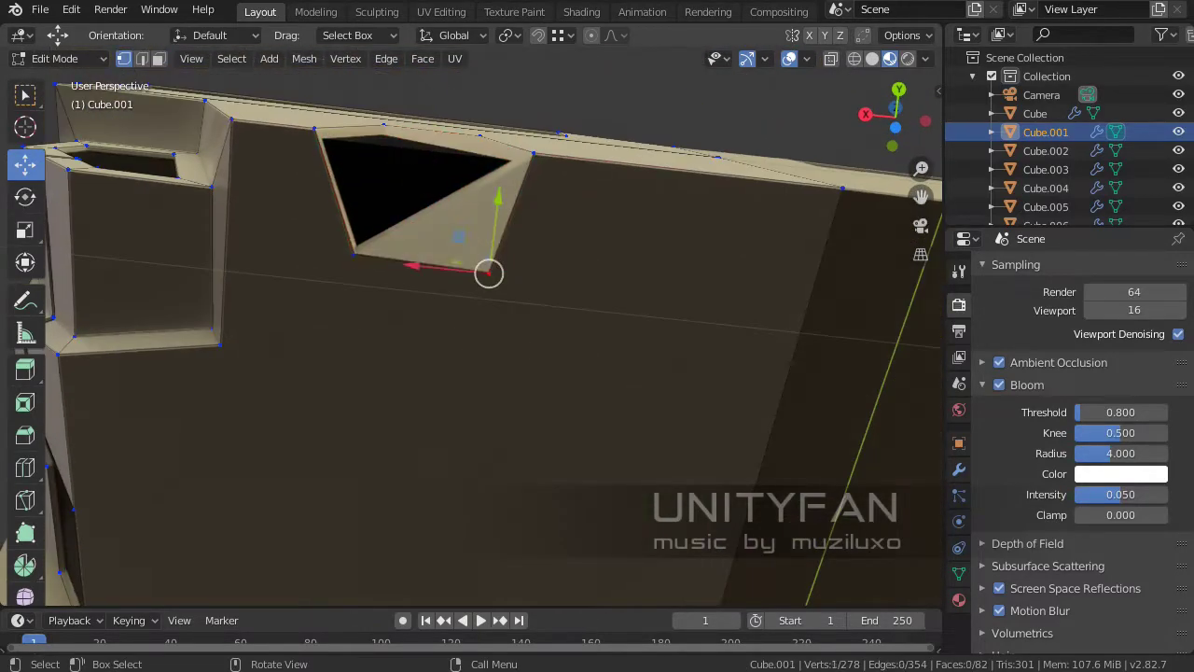
pyautogui.press('Return')
pyautogui.moveTo(354, 253); pyautogui.dragTo(364, 220, button='middle')
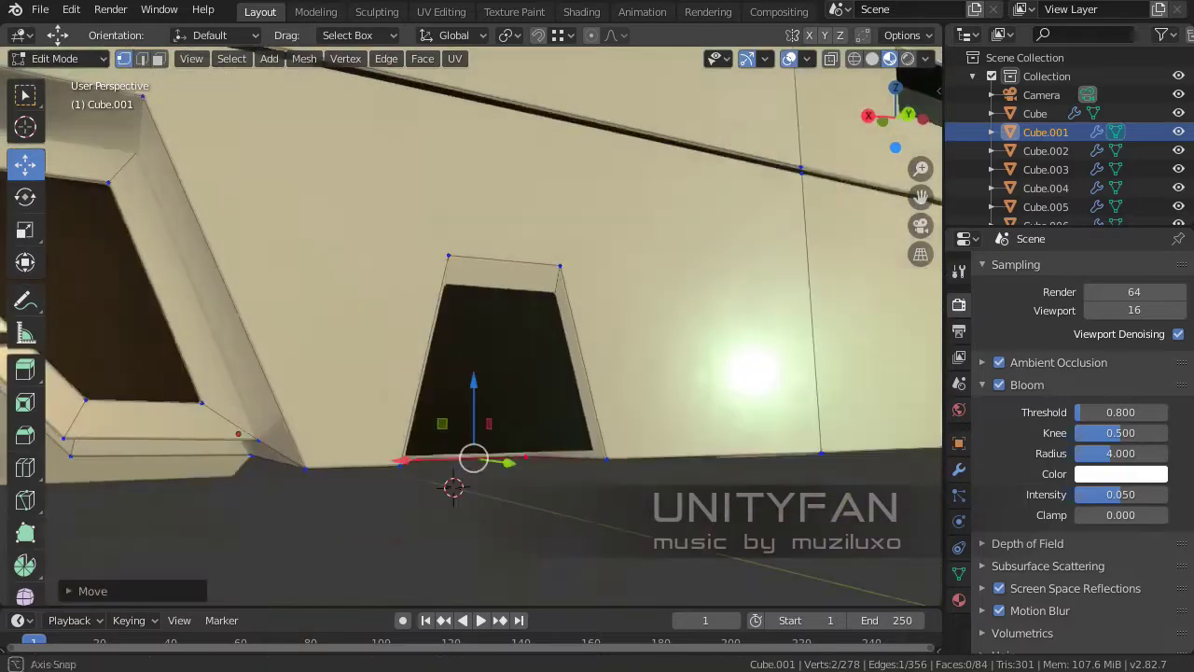
# - Switch to the inner Cube and cut a matching hexagon face behind the vent
pyautogui.press('Tab')
pyautogui.click(1035, 113)
pyautogui.press('Tab')
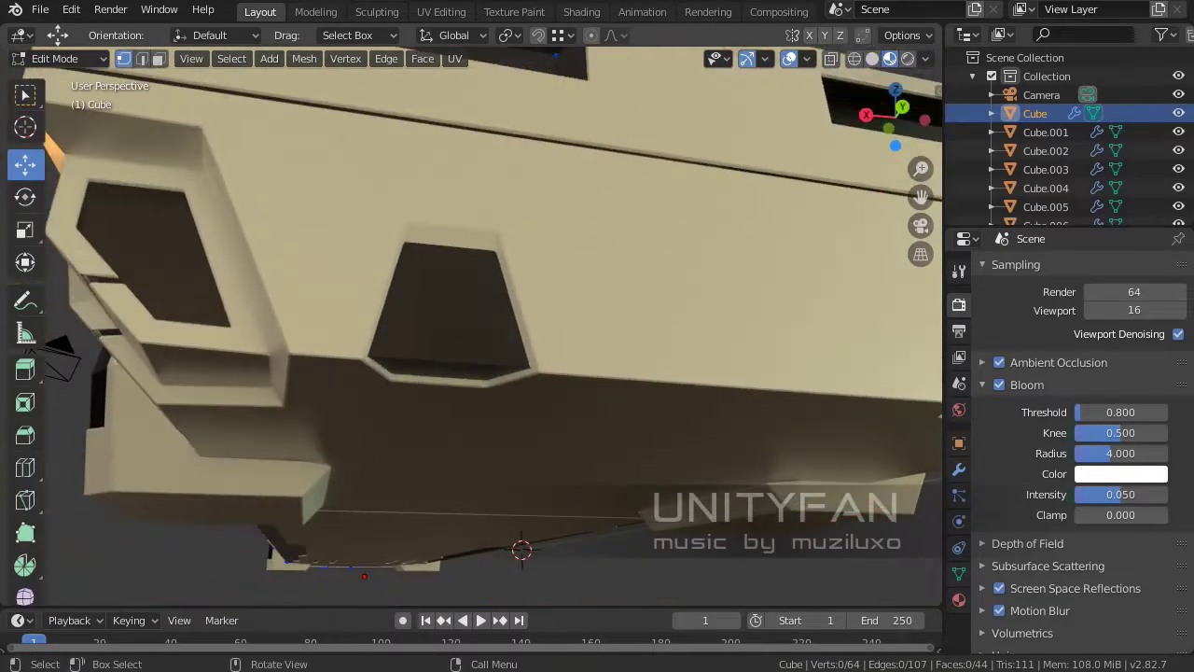
pyautogui.moveTo(550, 369); pyautogui.dragTo(438, 280, button='middle')
pyautogui.press('Return')
pyautogui.press('3')
pyautogui.click(420, 233)
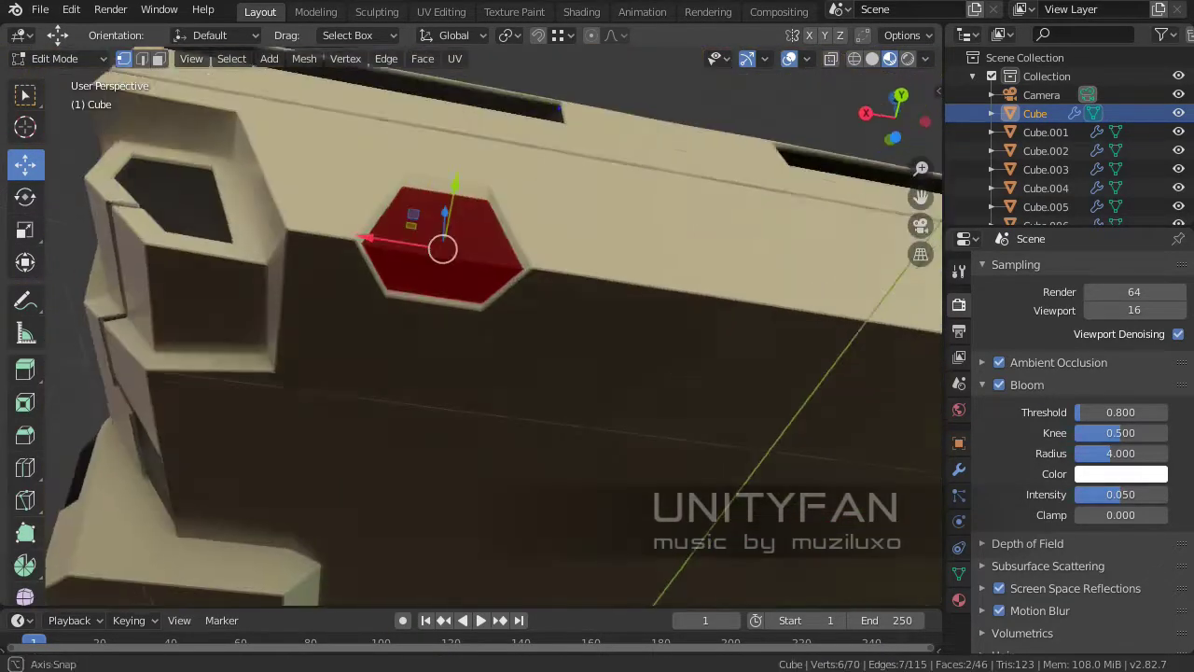
pyautogui.moveTo(420, 233); pyautogui.dragTo(443, 252, button='middle')
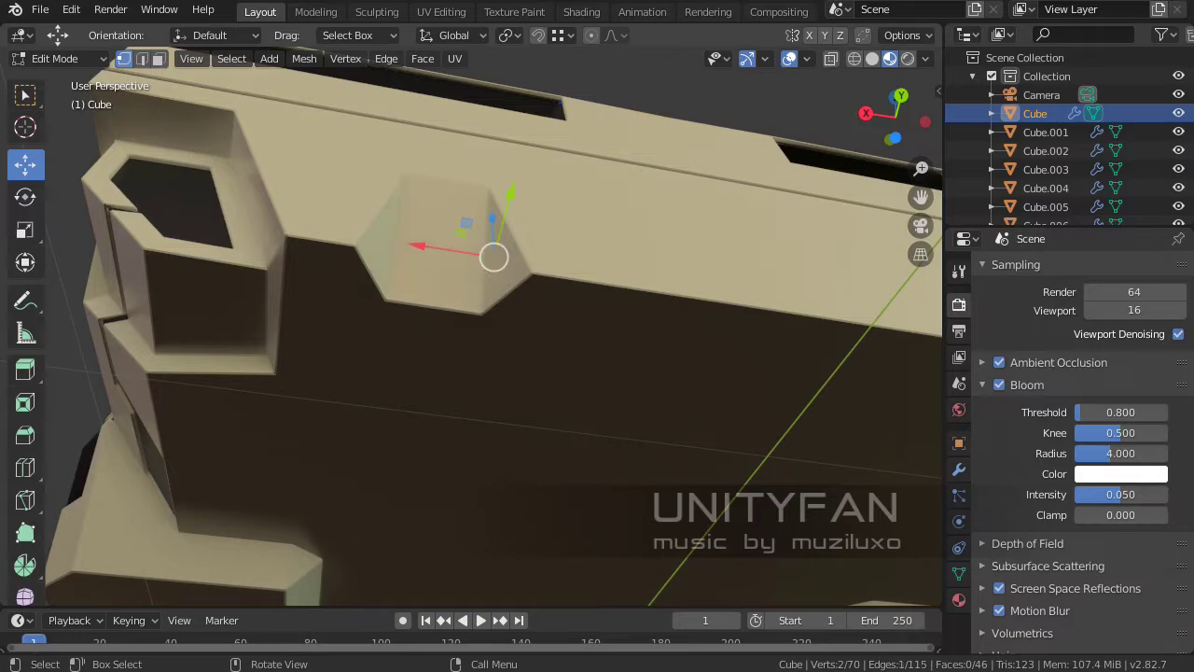
# - Return to Cube.001 in Edit Mode and place the first knife point on a vertex
pyautogui.press('Tab')
pyautogui.moveTo(467, 327)
pyautogui.mouseDown(button='middle')
pyautogui.moveTo(485, 336)
pyautogui.moveTo(480, 355)
pyautogui.moveTo(503, 336)
pyautogui.moveTo(466, 355)
pyautogui.mouseUp(button='middle')
pyautogui.click(1045, 132)
pyautogui.press('Tab')
pyautogui.press('k')
pyautogui.scroll(2, 466, 355)
pyautogui.click(387, 257)
# - Knife-cut the first seam line across the side body panel
pyautogui.scroll(1, 462, 315)
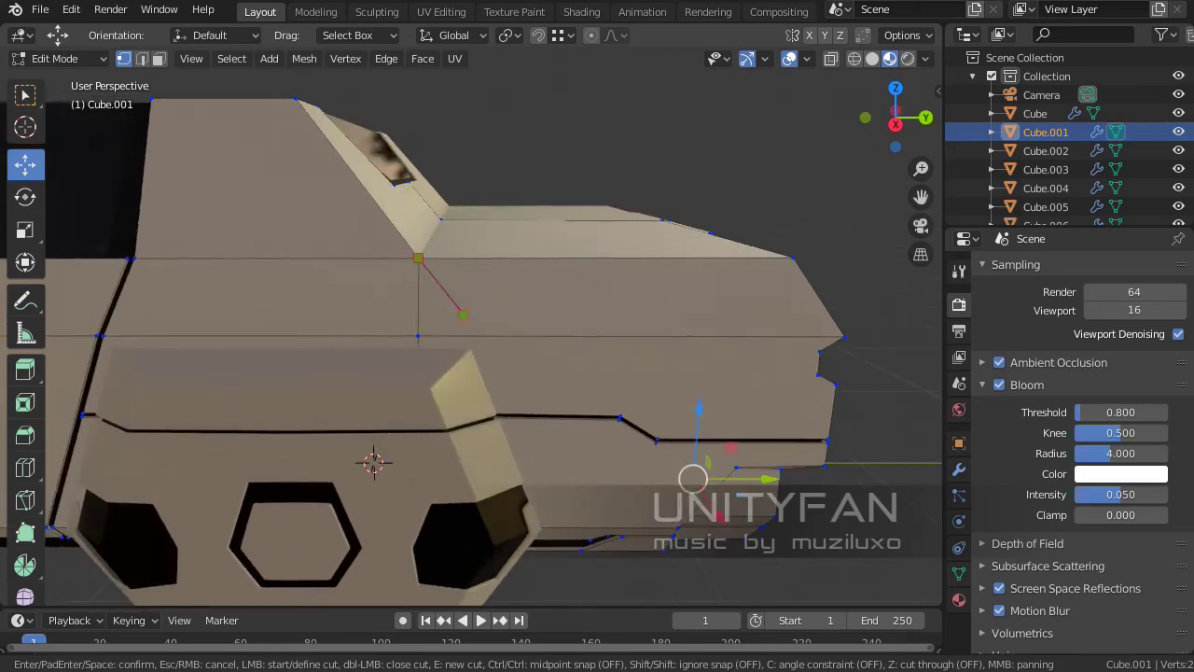
pyautogui.moveTo(648, 311)
pyautogui.mouseDown(button='middle')
pyautogui.moveTo(516, 282)
pyautogui.moveTo(668, 292)
pyautogui.moveTo(634, 298)
pyautogui.mouseUp(button='middle')
pyautogui.click(560, 296)
pyautogui.click(516, 282)
pyautogui.press('Return')
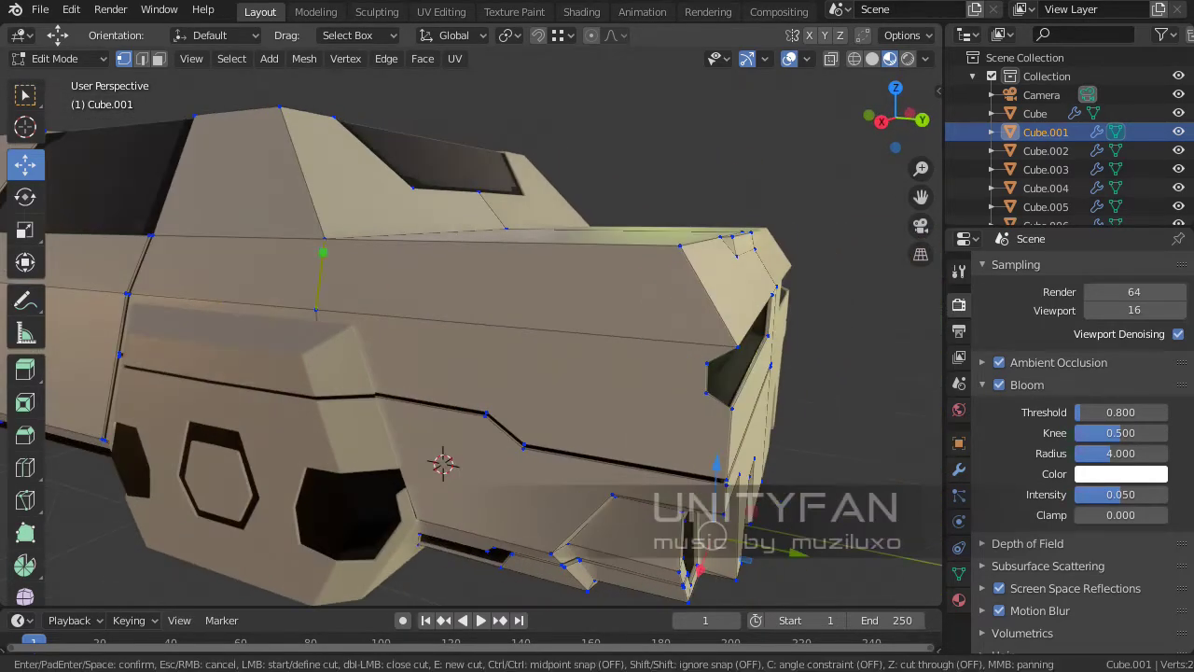
pyautogui.click(322, 251)
pyautogui.moveTo(322, 252); pyautogui.dragTo(425, 331, button='middle')
pyautogui.keyDown('shift'); pyautogui.moveTo(709, 306); pyautogui.dragTo(606, 294, button='middle'); pyautogui.keyUp('shift')
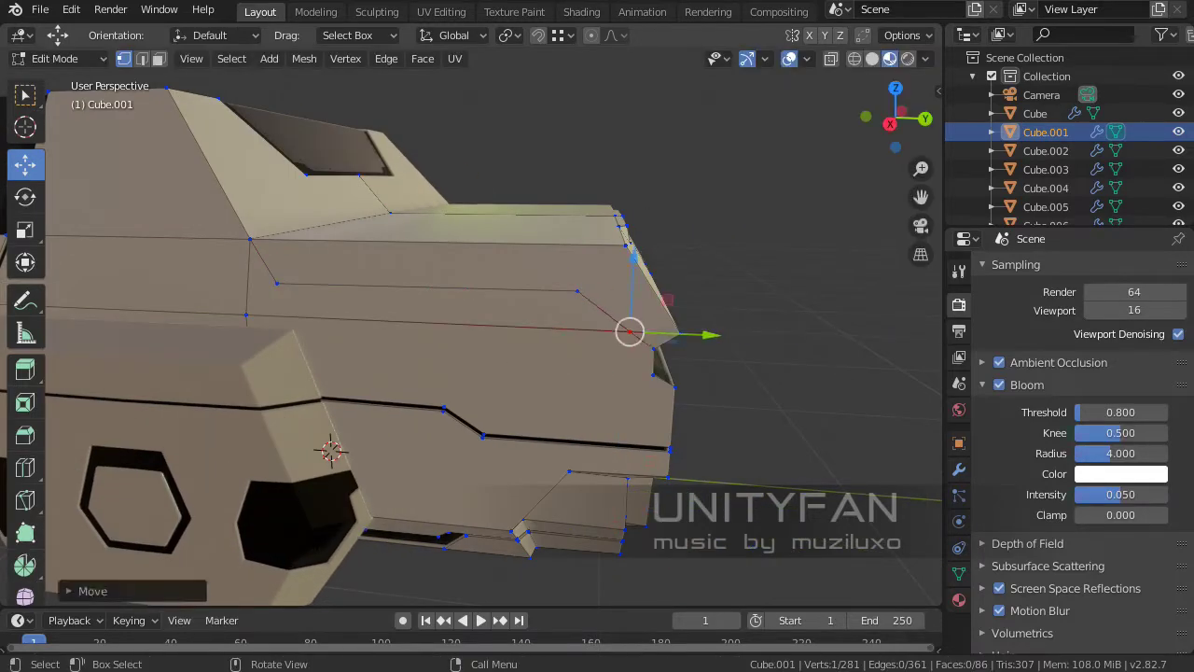
pyautogui.scroll(-3, 471, 345)
pyautogui.scroll(4, 471, 345)
# - Redo the second seam cut from an edge midpoint along the side panel
pyautogui.press('k')
pyautogui.keyDown('shift'); pyautogui.moveTo(528, 364); pyautogui.dragTo(529, 297, button='middle'); pyautogui.keyUp('shift')
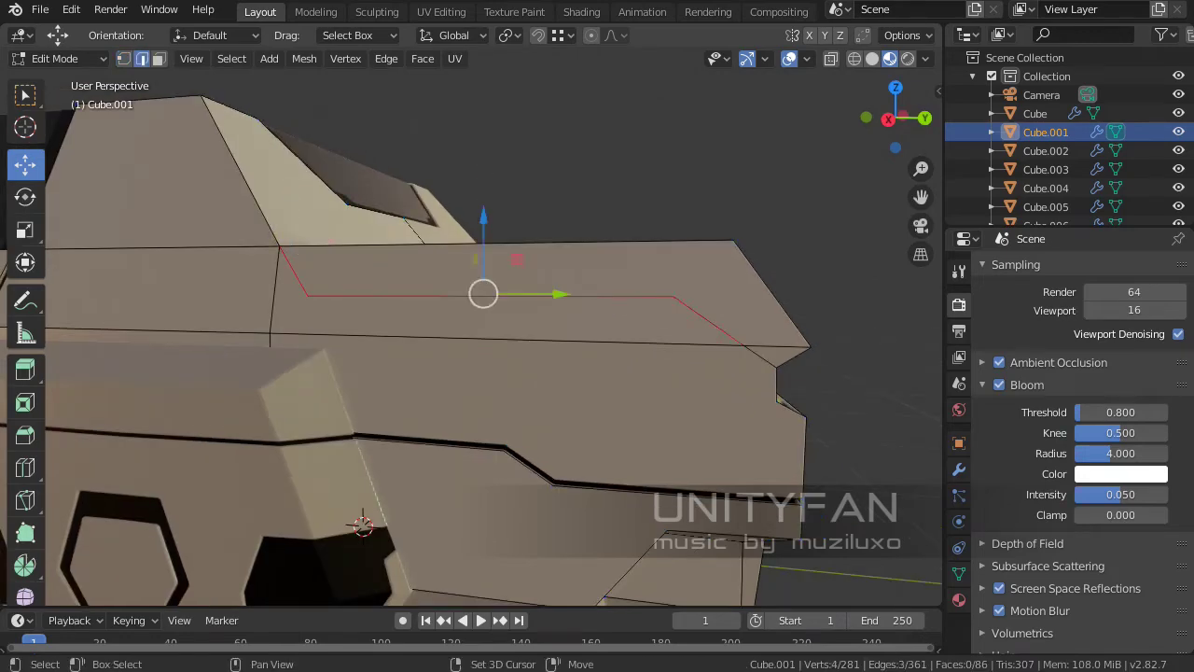
pyautogui.moveTo(483, 373); pyautogui.dragTo(523, 317, button='middle')
pyautogui.moveTo(505, 394); pyautogui.dragTo(559, 373, button='middle')
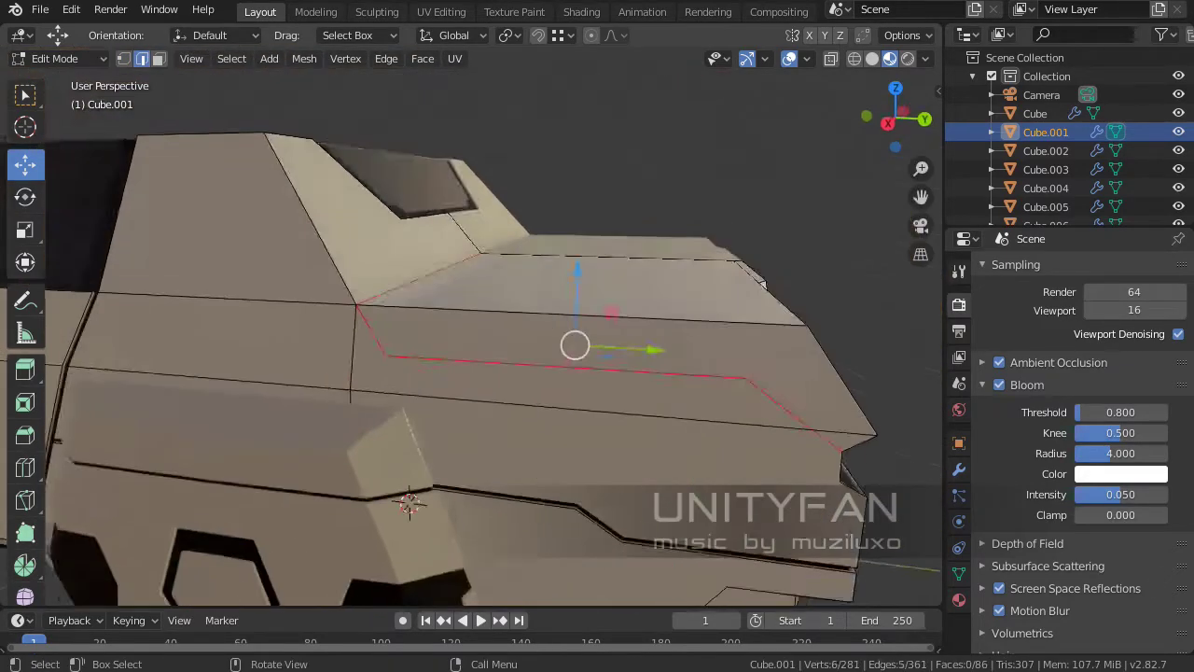
pyautogui.hotkey('ctrl', 'z')
pyautogui.scroll(3, 471, 345)
pyautogui.moveTo(471, 346); pyautogui.dragTo(485, 354, button='middle')
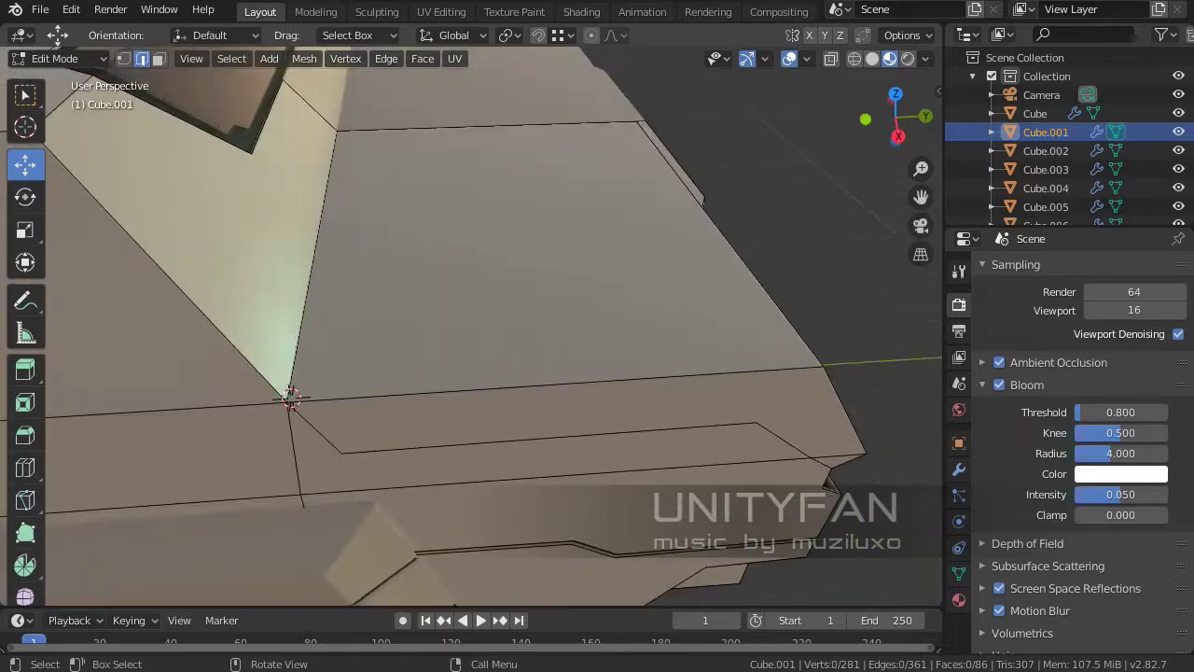
pyautogui.moveTo(291, 397)
pyautogui.mouseDown(button='middle')
pyautogui.moveTo(307, 480)
pyautogui.moveTo(267, 514)
pyautogui.moveTo(220, 492)
pyautogui.mouseUp(button='middle')
pyautogui.click(495, 328)
pyautogui.moveTo(495, 327); pyautogui.dragTo(393, 291, button='middle')
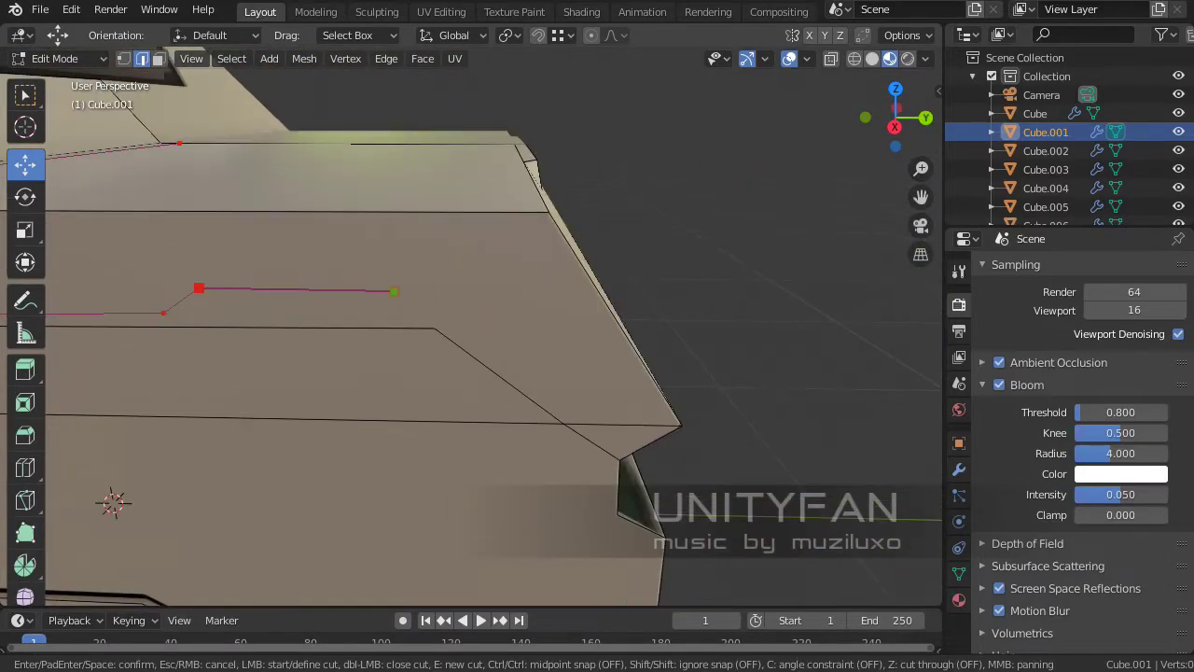
pyautogui.press('Return')
# - Delete the thin face strip between the seams and nudge the seam edges
pyautogui.moveTo(627, 456); pyautogui.dragTo(560, 391, button='middle')
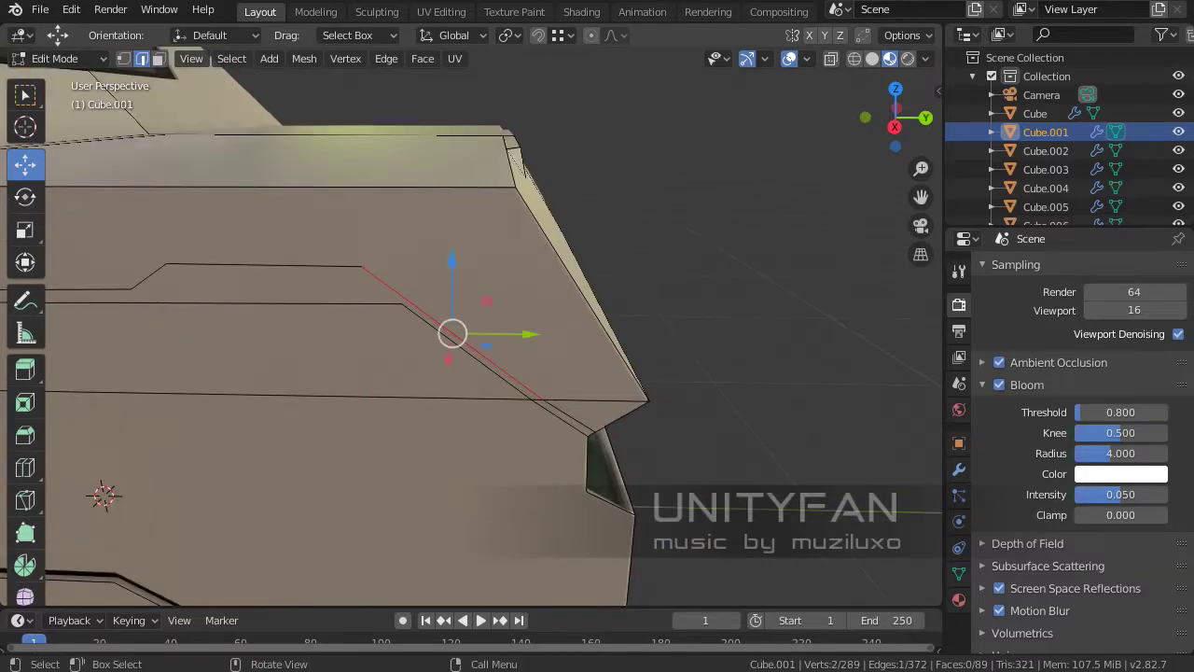
pyautogui.press('Escape')
pyautogui.moveTo(471, 373); pyautogui.dragTo(597, 327, button='middle')
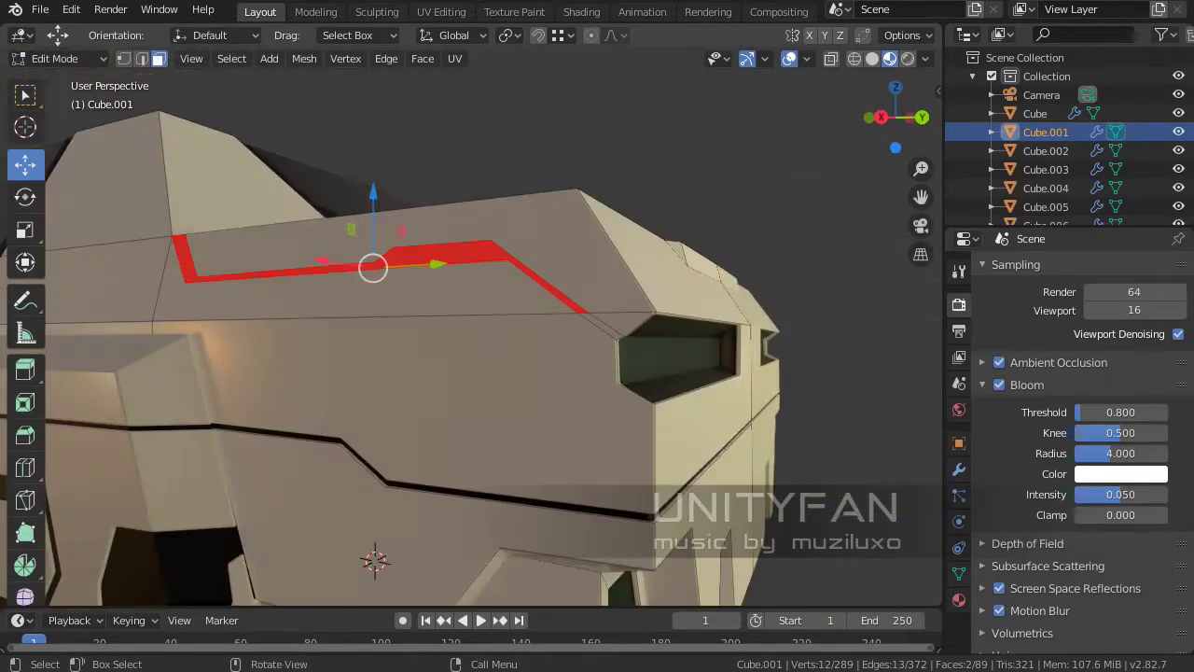
pyautogui.press('x')
pyautogui.press('2')
pyautogui.moveTo(466, 354); pyautogui.dragTo(559, 280, button='middle')
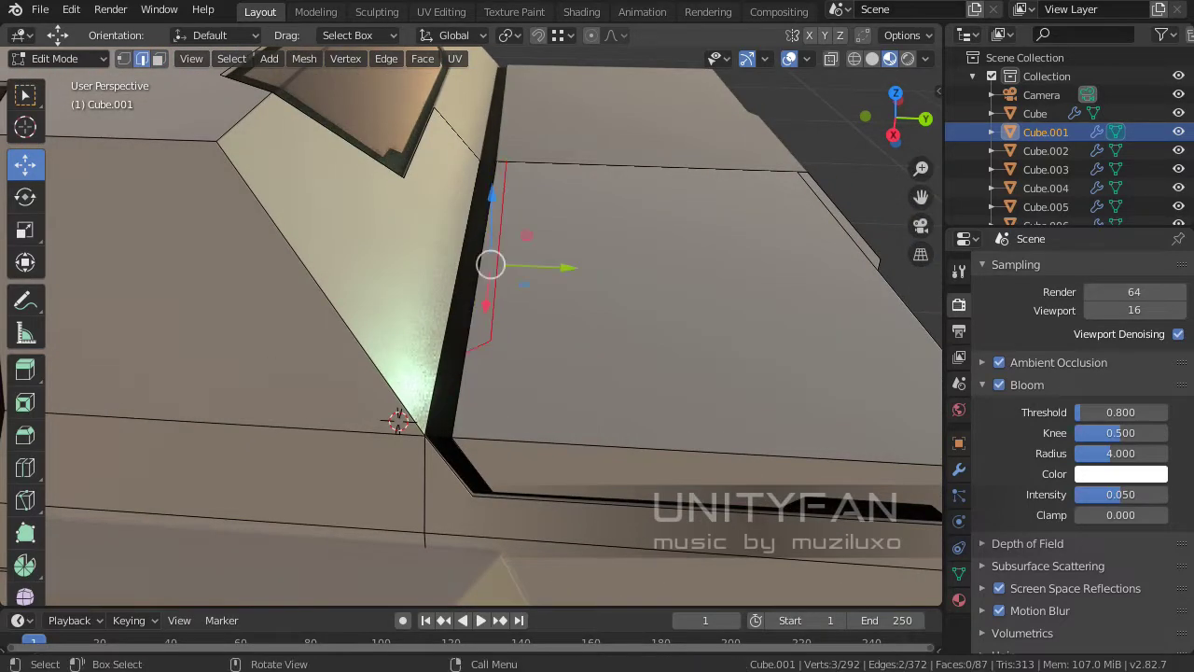
pyautogui.press('Return')
pyautogui.moveTo(443, 282); pyautogui.dragTo(485, 242, button='middle')
pyautogui.press('Return')
pyautogui.moveTo(471, 326); pyautogui.dragTo(523, 280, button='middle')
pyautogui.press('Return')
pyautogui.scroll(-5, 471, 326)
# - Leave Edit Mode and select the headlight panel at the front
pyautogui.press('Tab')
pyautogui.moveTo(471, 327)
pyautogui.mouseDown(button='middle')
pyautogui.moveTo(559, 299)
pyautogui.moveTo(523, 354)
pyautogui.moveTo(560, 354)
pyautogui.moveTo(522, 373)
pyautogui.mouseUp(button='middle')
pyautogui.scroll(-3, 560, 355)
pyautogui.scroll(5, 559, 391)
pyautogui.click(568, 412)
# - Duplicate the headlight face, flip it around, and separate it into its own object
pyautogui.scroll(-6, 625, 280)
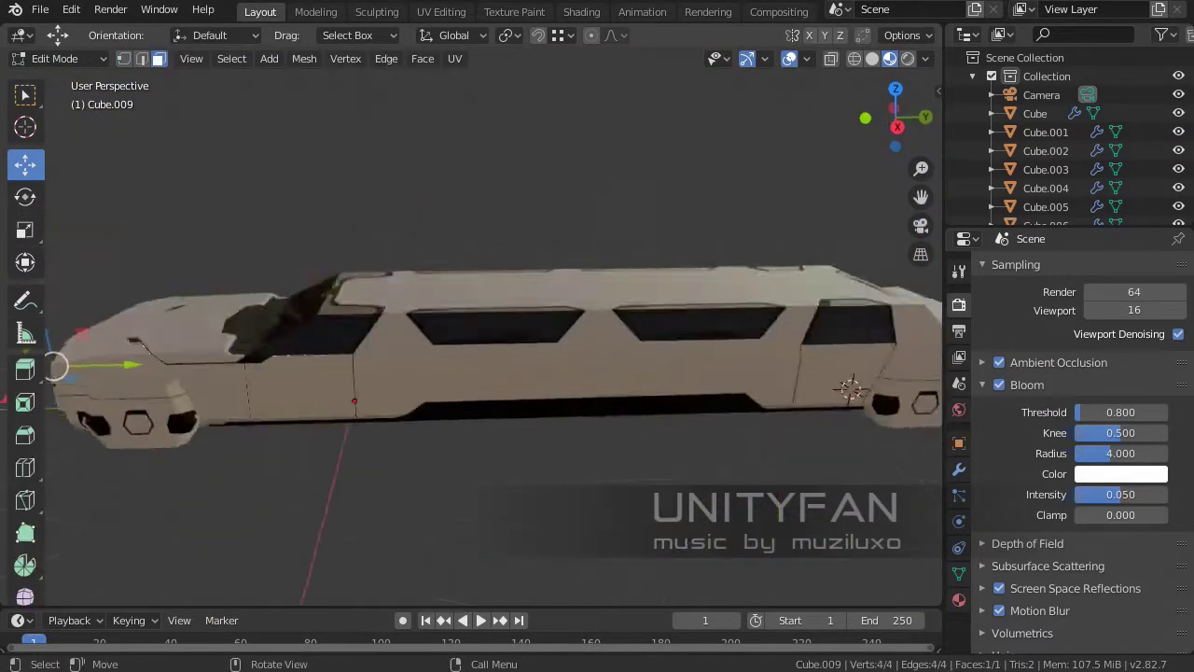
pyautogui.press('a')
pyautogui.hotkey('shift', 'd')
pyautogui.click(692, 308)
pyautogui.scroll(5, 692, 308)
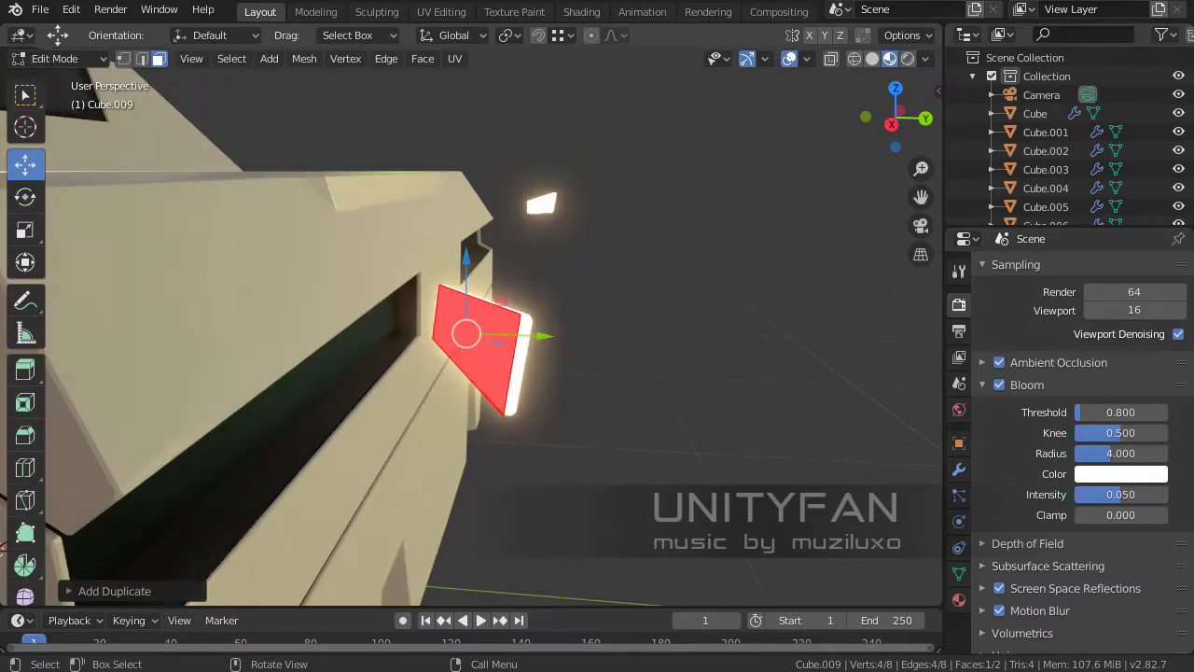
pyautogui.click(25, 196)
pyautogui.moveTo(532, 308); pyautogui.dragTo(417, 431)
pyautogui.click(352, 423)
# - Scale and move the new light face into the rear light slots, then return to Object Mode
pyautogui.moveTo(352, 423); pyautogui.dragTo(439, 392, button='middle')
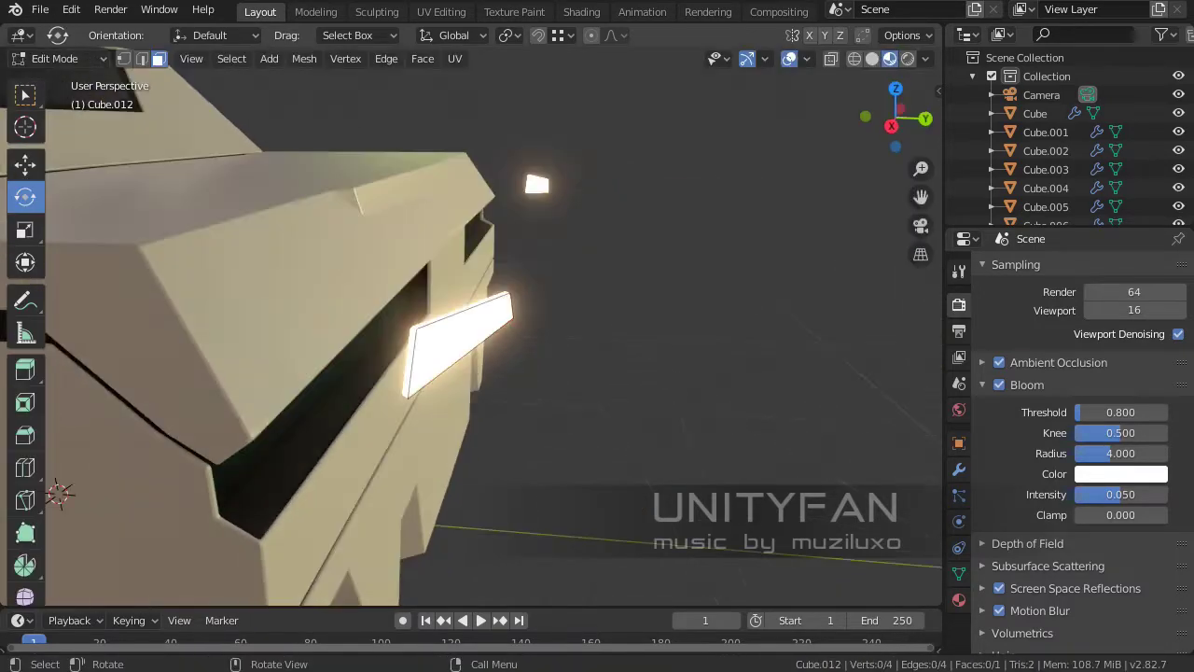
pyautogui.moveTo(466, 331); pyautogui.dragTo(519, 322, button='middle')
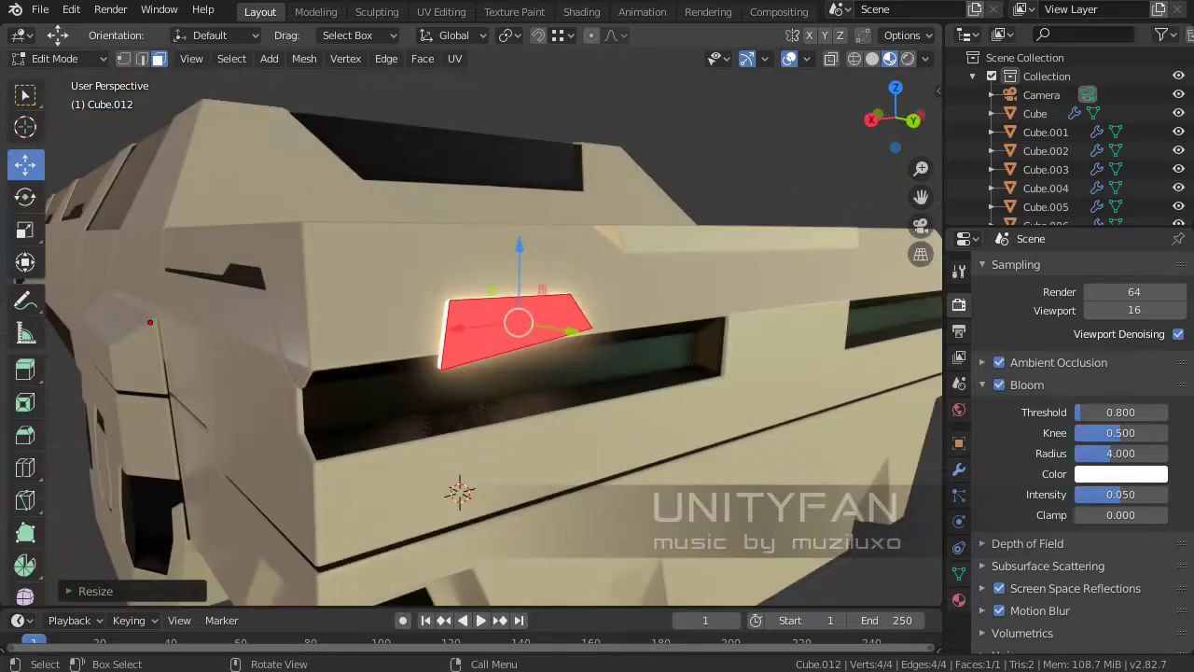
pyautogui.moveTo(429, 299); pyautogui.dragTo(471, 294, button='middle')
pyautogui.press('s')
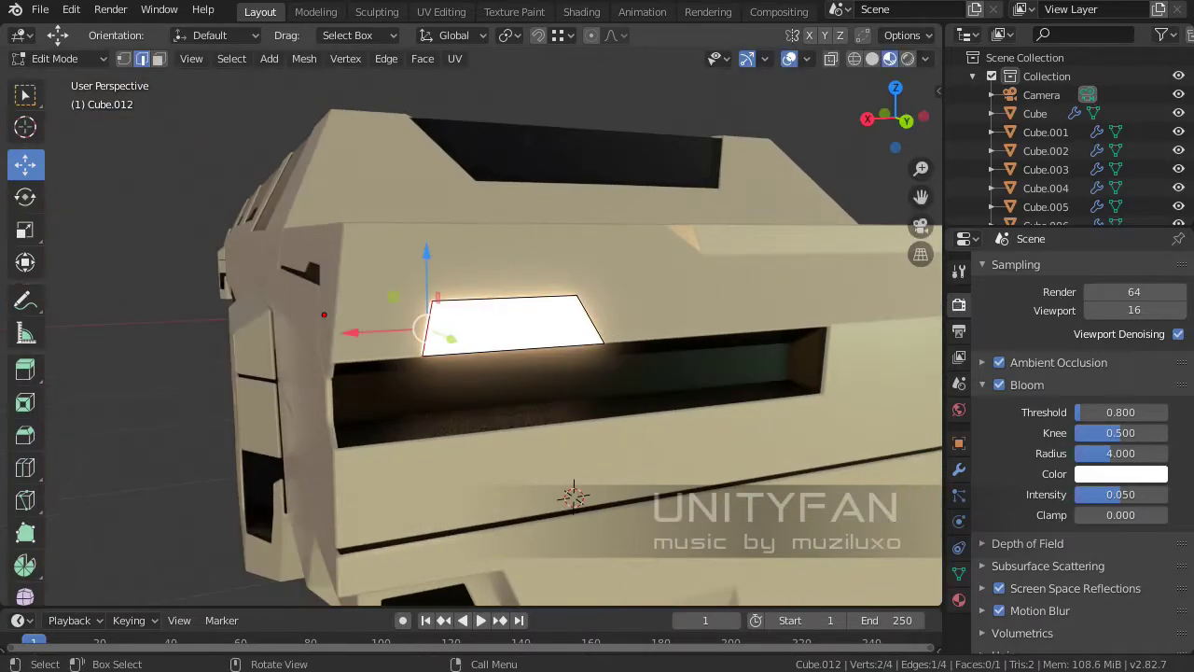
pyautogui.click(574, 315)
pyautogui.moveTo(573, 315); pyautogui.dragTo(522, 317, button='middle')
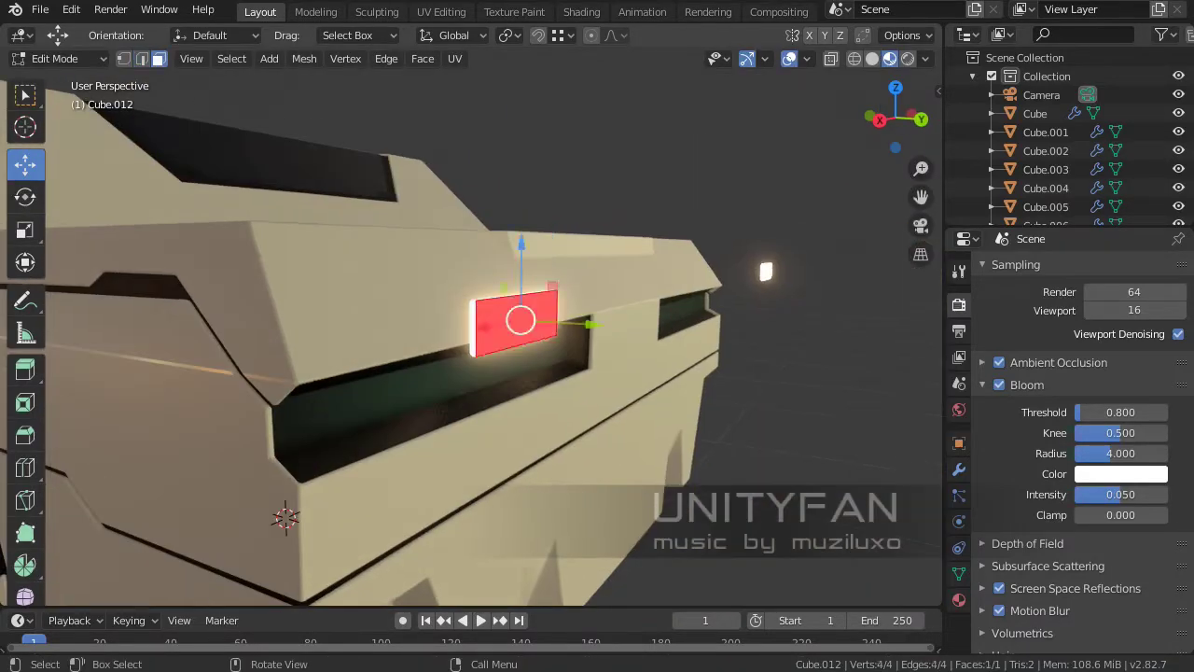
pyautogui.press('g')
pyautogui.click(522, 317)
pyautogui.scroll(-5, 485, 364)
pyautogui.scroll(1, 1073, 420)
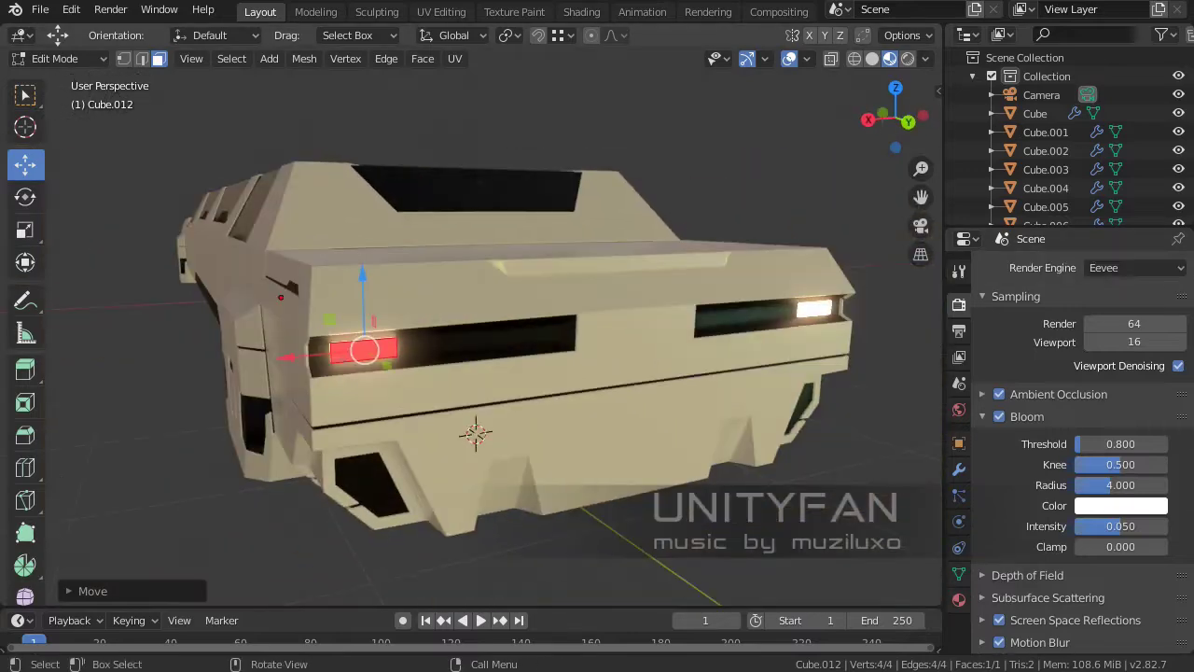
pyautogui.press('Tab')
pyautogui.moveTo(467, 373); pyautogui.dragTo(672, 355, button='middle')
pyautogui.scroll(-2, 485, 364)
# - Give the tail light a new red Emission material with strength 5, then enter Edit Mode
pyautogui.moveTo(467, 420); pyautogui.dragTo(392, 420, button='middle')
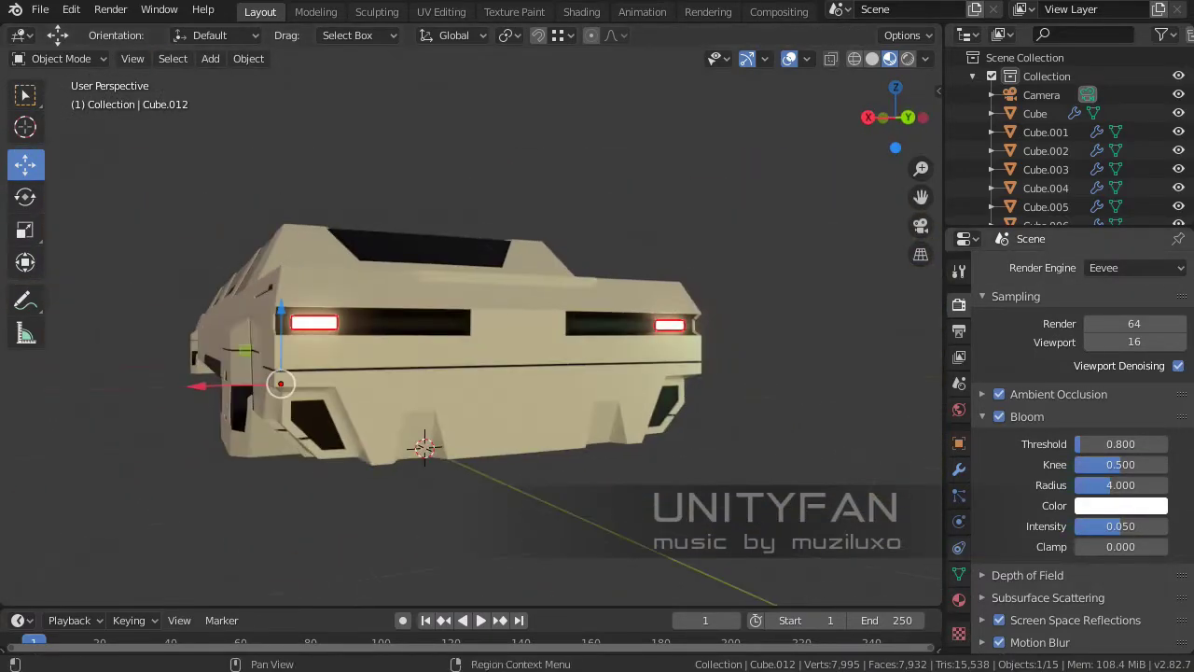
pyautogui.click(958, 599)
pyautogui.click(1101, 344)
pyautogui.click(1131, 457)
pyautogui.click(949, 88)
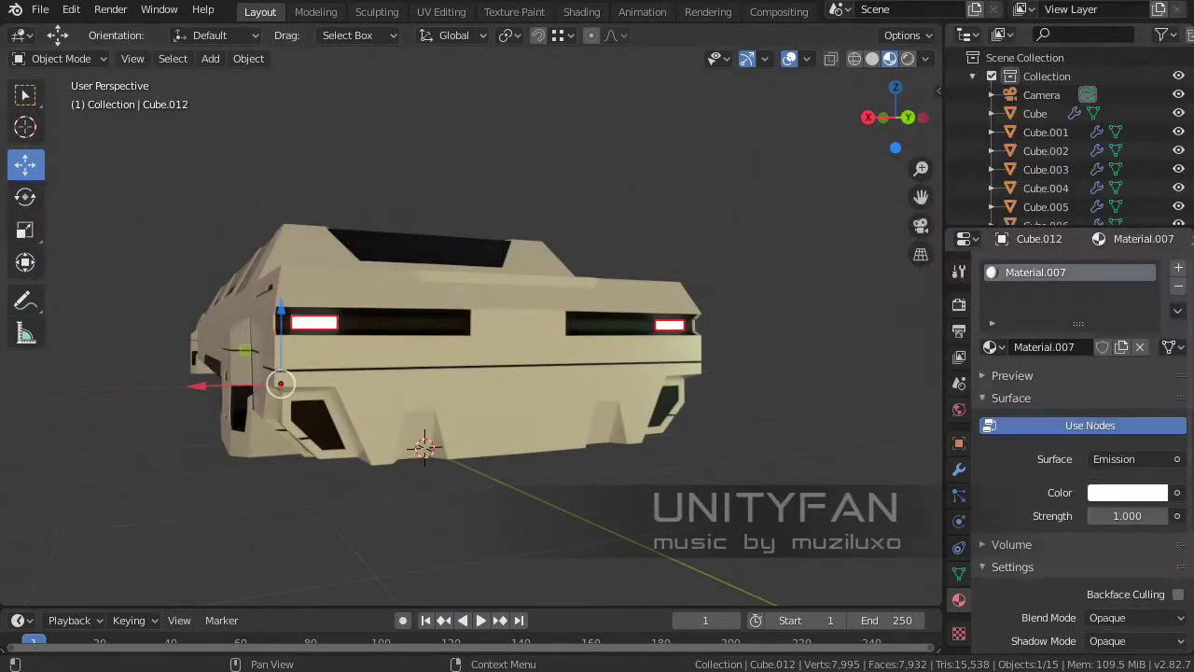
pyautogui.click(1127, 491)
pyautogui.click(1143, 308)
pyautogui.scroll(4, 420, 373)
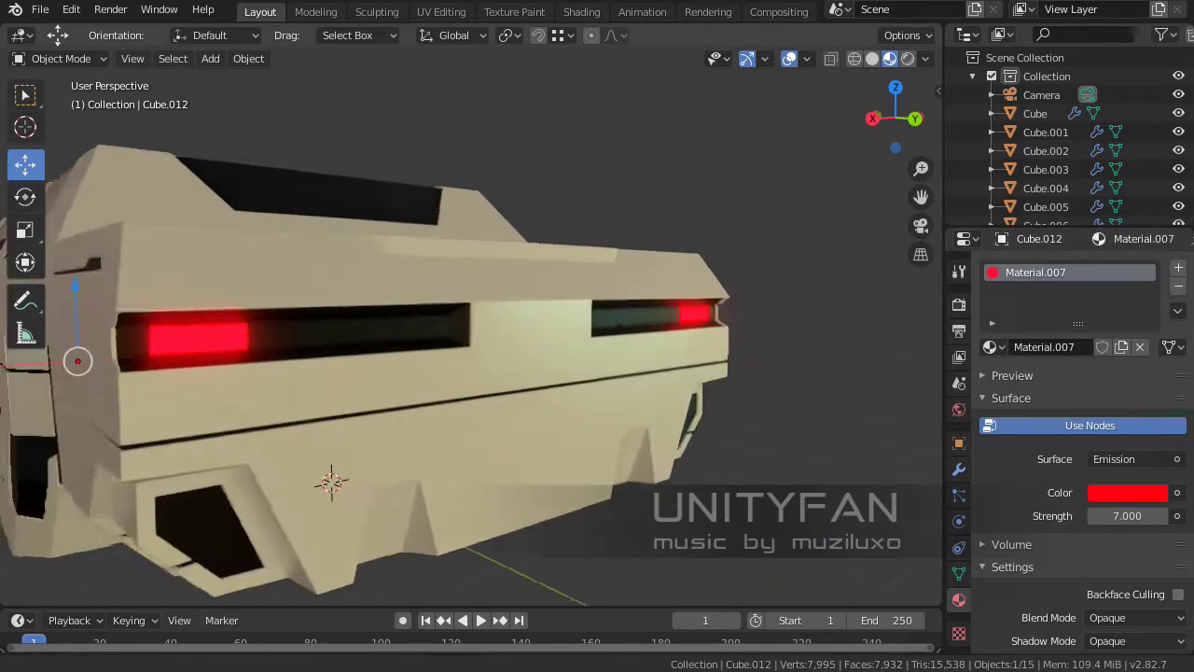
pyautogui.moveTo(420, 373); pyautogui.dragTo(392, 391, button='middle')
pyautogui.click(1127, 492)
pyautogui.moveTo(395, 485); pyautogui.dragTo(341, 472, button='middle')
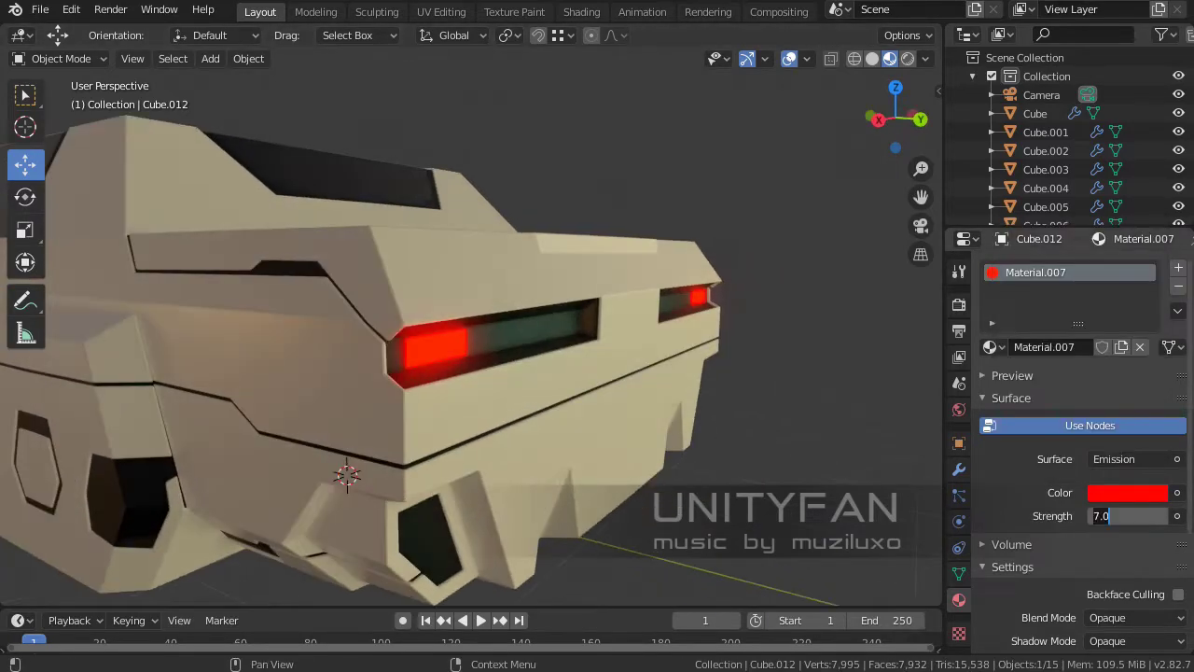
pyautogui.write('5.000')
pyautogui.press('Tab')
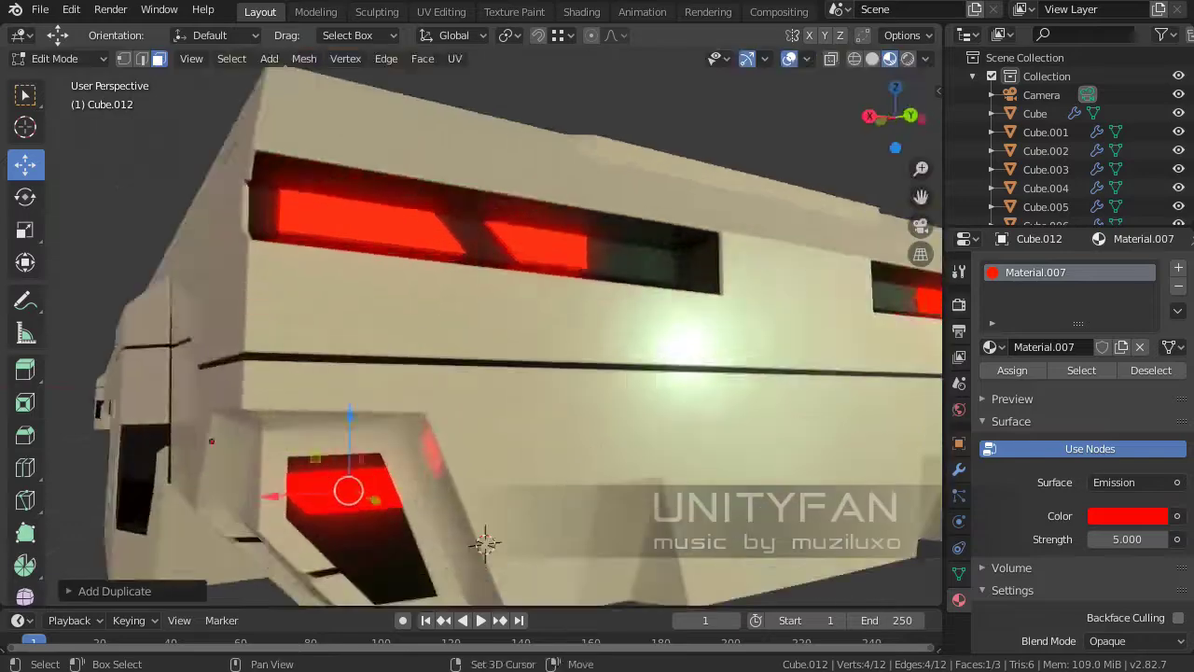
pyautogui.moveTo(211, 441); pyautogui.dragTo(479, 428, button='middle')
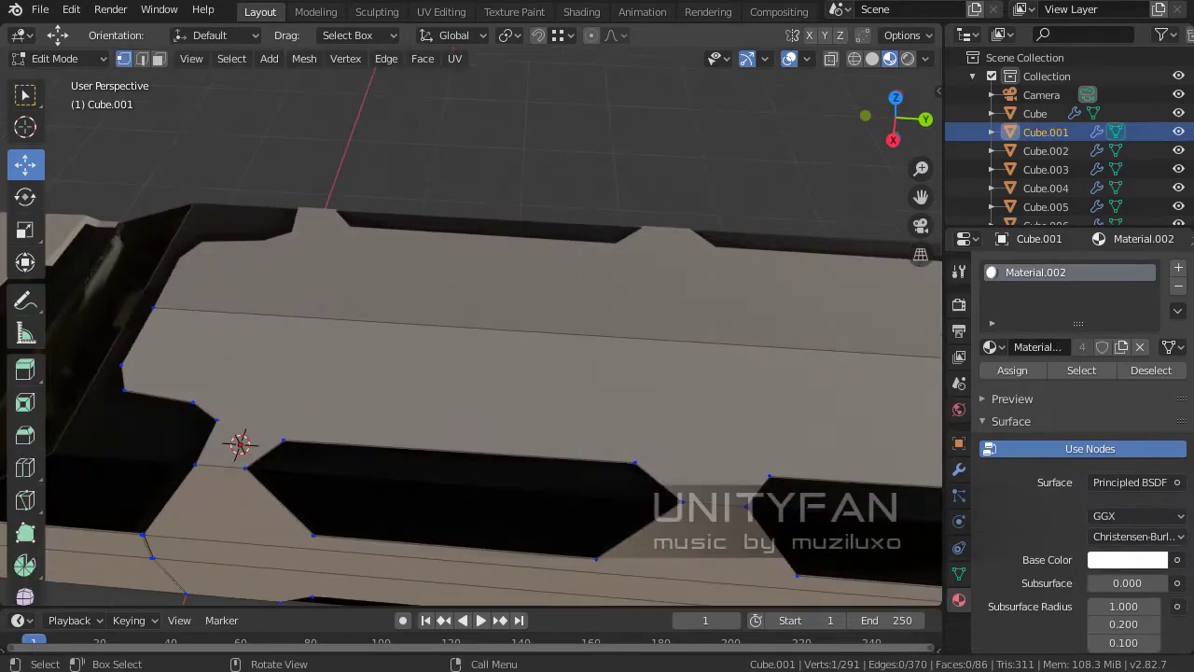
# - Adjust the corners of the knife-cut vent outline and reposition the red roof face
pyautogui.moveTo(506, 356); pyautogui.dragTo(398, 301, button='middle')
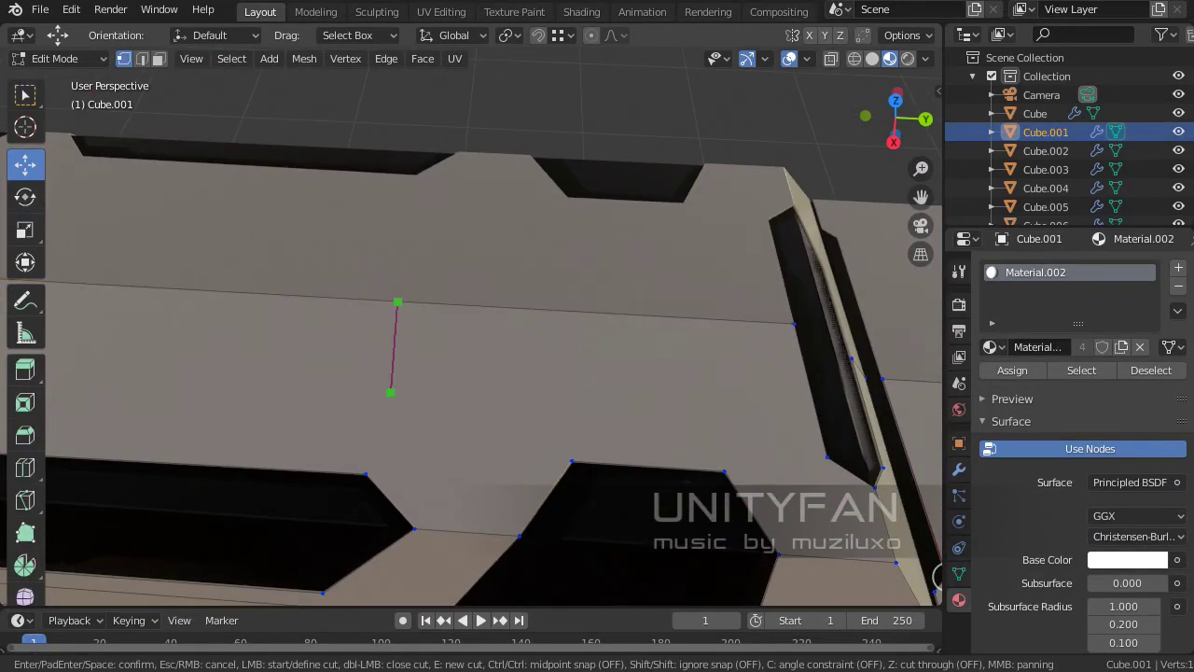
pyautogui.moveTo(527, 402); pyautogui.dragTo(529, 399)
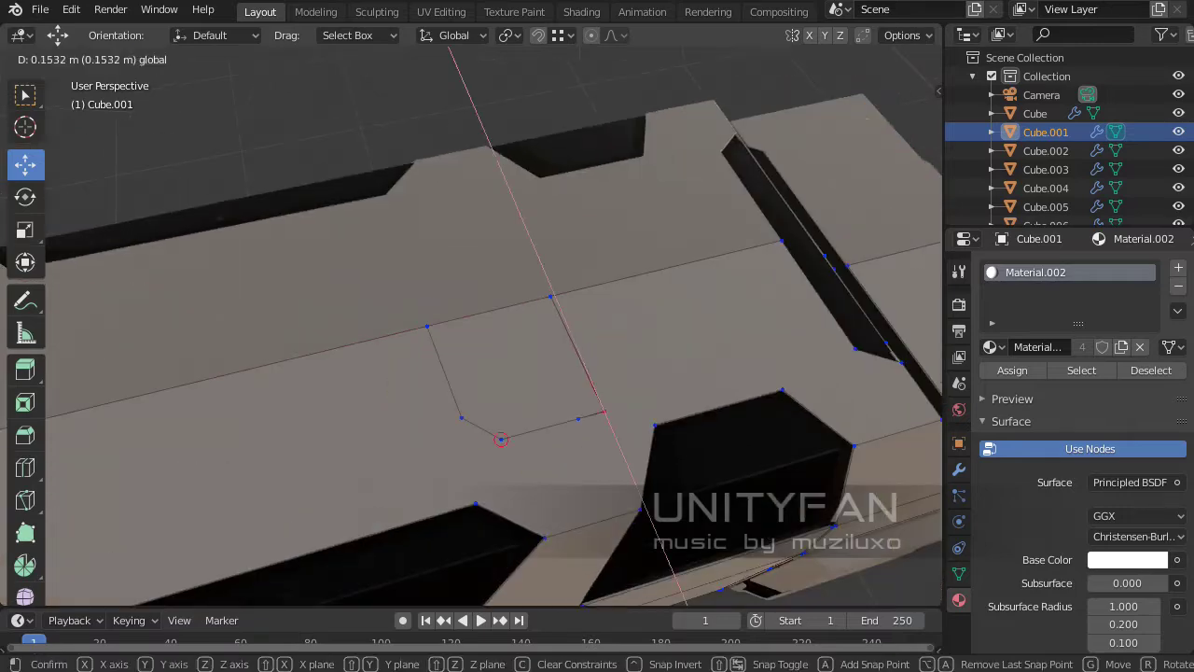
pyautogui.moveTo(539, 289); pyautogui.dragTo(554, 309)
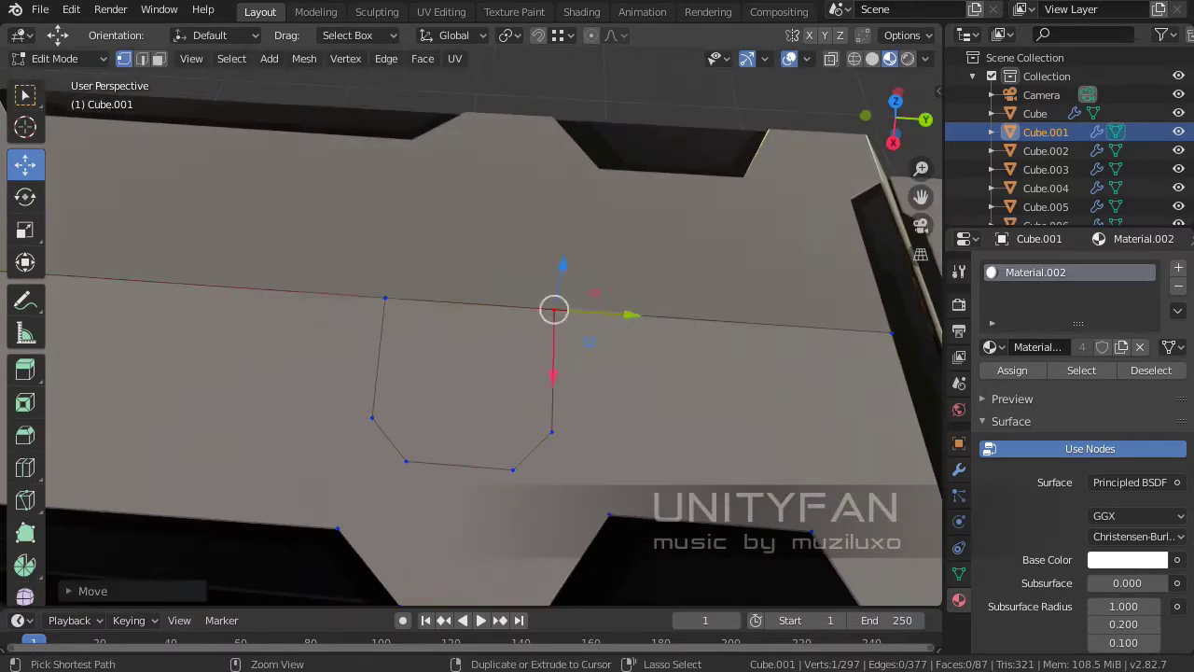
pyautogui.moveTo(553, 309)
pyautogui.mouseDown(button='middle')
pyautogui.moveTo(560, 280)
pyautogui.moveTo(579, 308)
pyautogui.mouseUp(button='middle')
pyautogui.scroll(-5, 560, 280)
pyautogui.moveTo(721, 354); pyautogui.dragTo(653, 347, button='middle')
pyautogui.press('g')
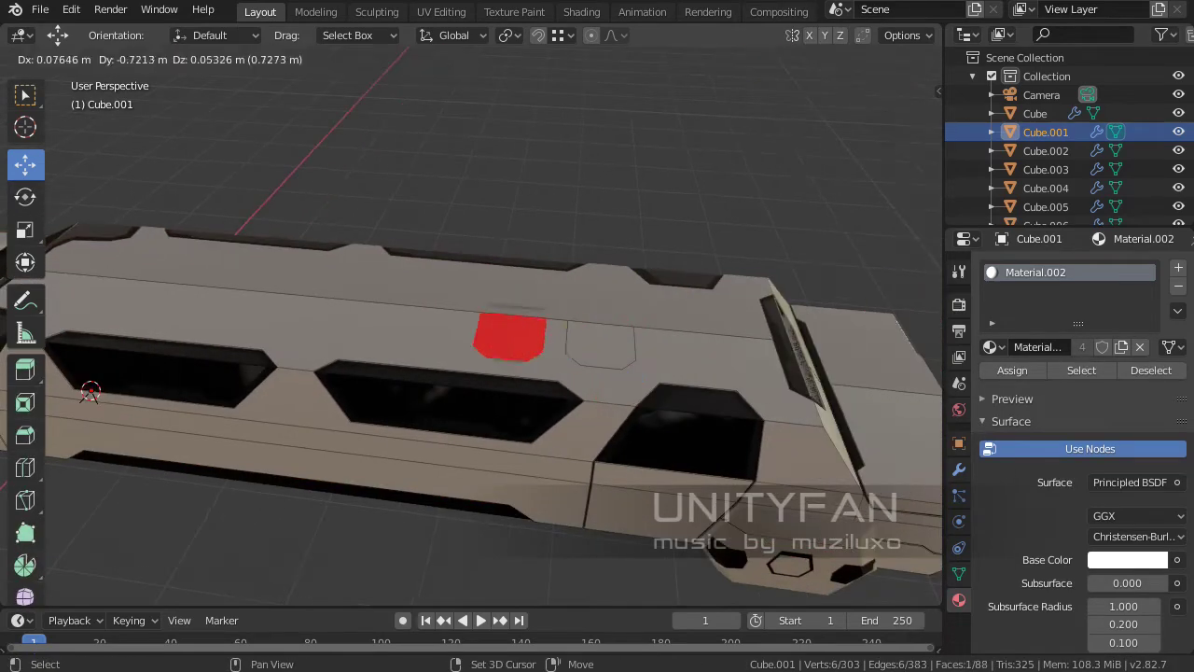
pyautogui.press('Return')
pyautogui.moveTo(466, 327)
pyautogui.mouseDown(button='middle')
pyautogui.moveTo(467, 280)
pyautogui.moveTo(420, 299)
pyautogui.mouseUp(button='middle')
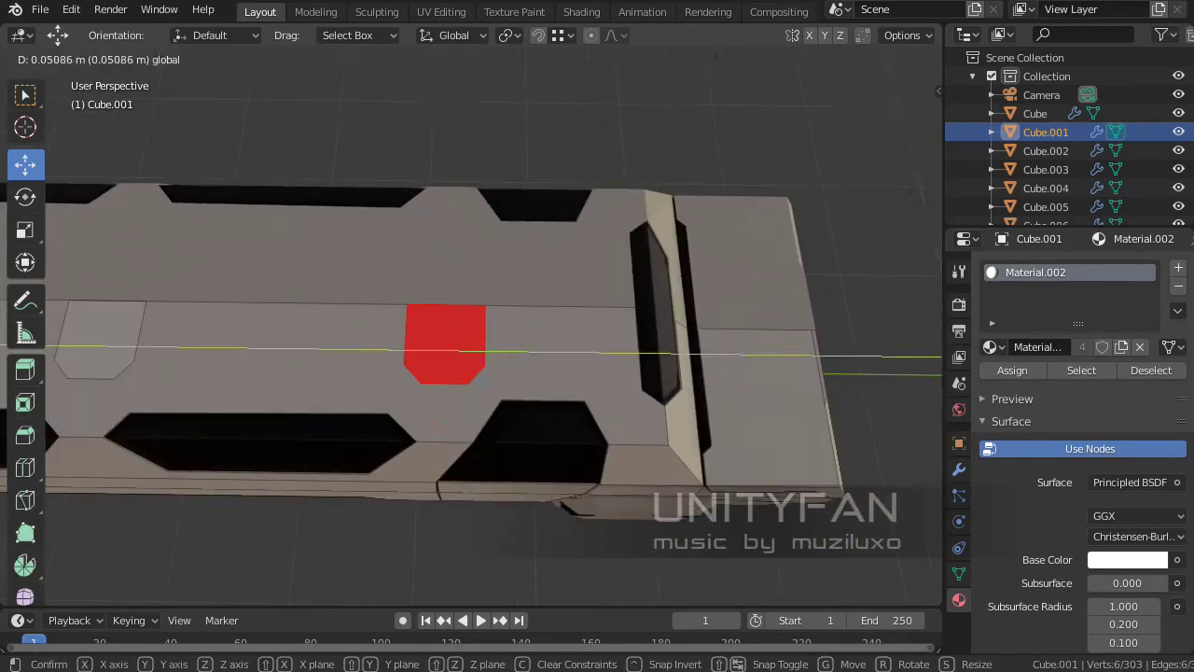
pyautogui.press('Return')
# - Delete the outlined faces to open the roof vent holes, then exit Edit Mode
pyautogui.scroll(3, 493, 327)
pyautogui.keyDown('shift'); pyautogui.moveTo(560, 327); pyautogui.dragTo(466, 308, button='middle'); pyautogui.keyUp('shift')
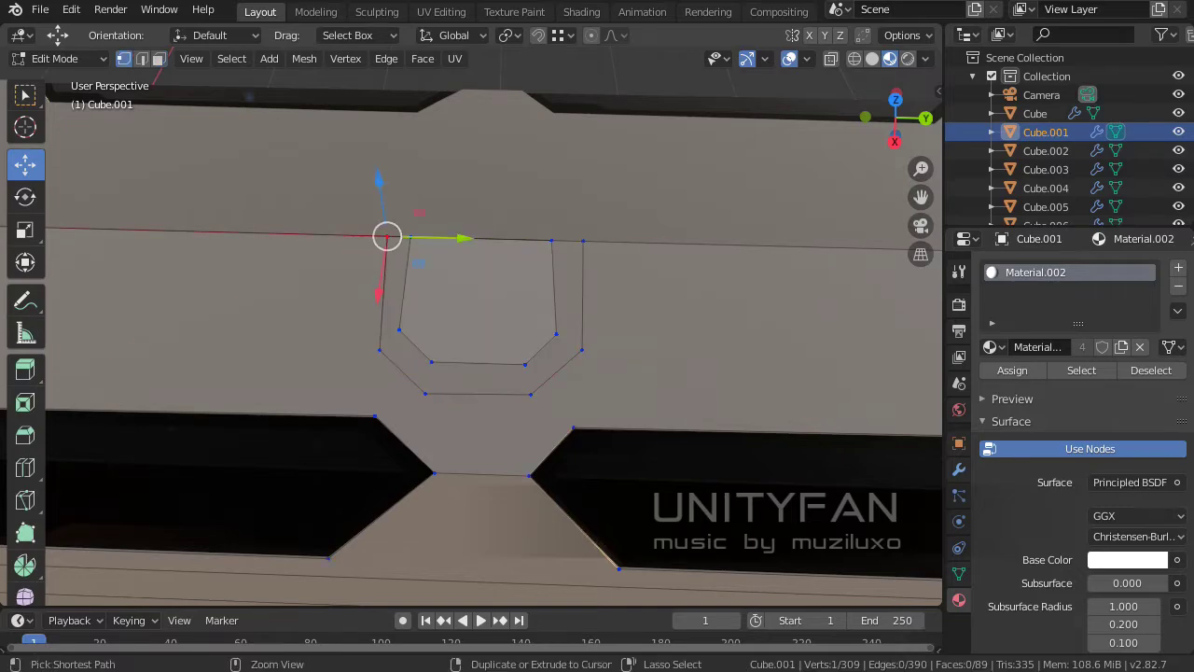
pyautogui.moveTo(420, 280); pyautogui.dragTo(401, 285, button='middle')
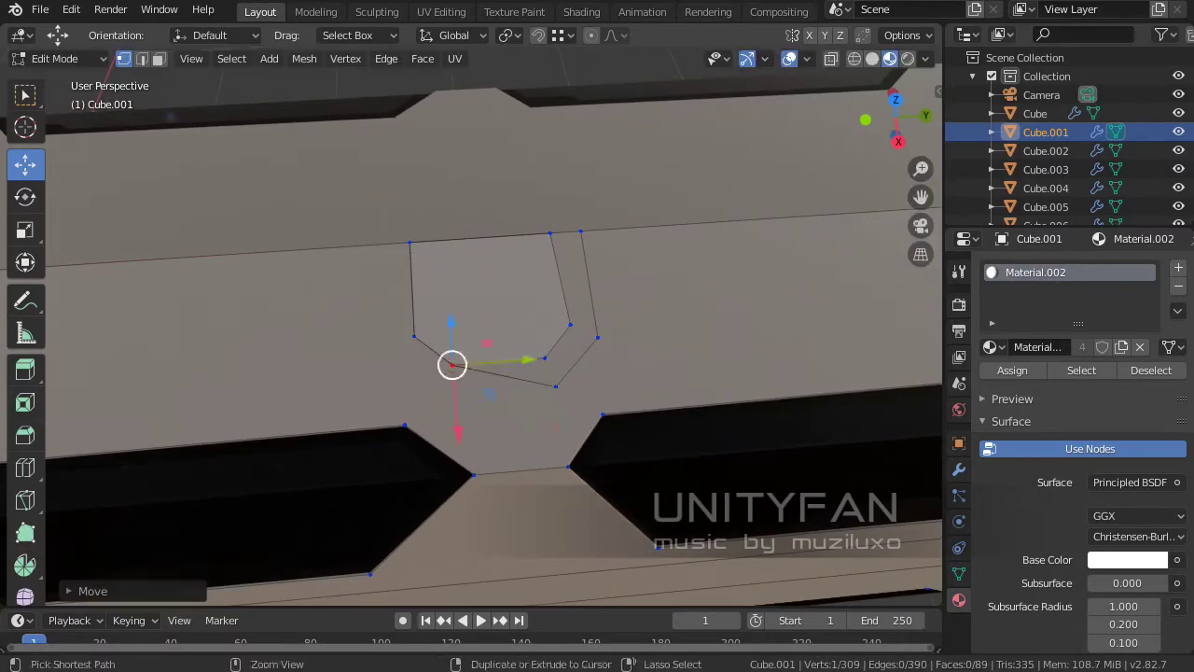
pyautogui.moveTo(466, 326); pyautogui.dragTo(429, 336, button='middle')
pyautogui.scroll(-4, 471, 332)
pyautogui.moveTo(513, 280)
pyautogui.mouseDown(button='middle')
pyautogui.moveTo(373, 317)
pyautogui.moveTo(327, 307)
pyautogui.mouseUp(button='middle')
pyautogui.press('x')
pyautogui.click(360, 314)
pyautogui.press('Tab')
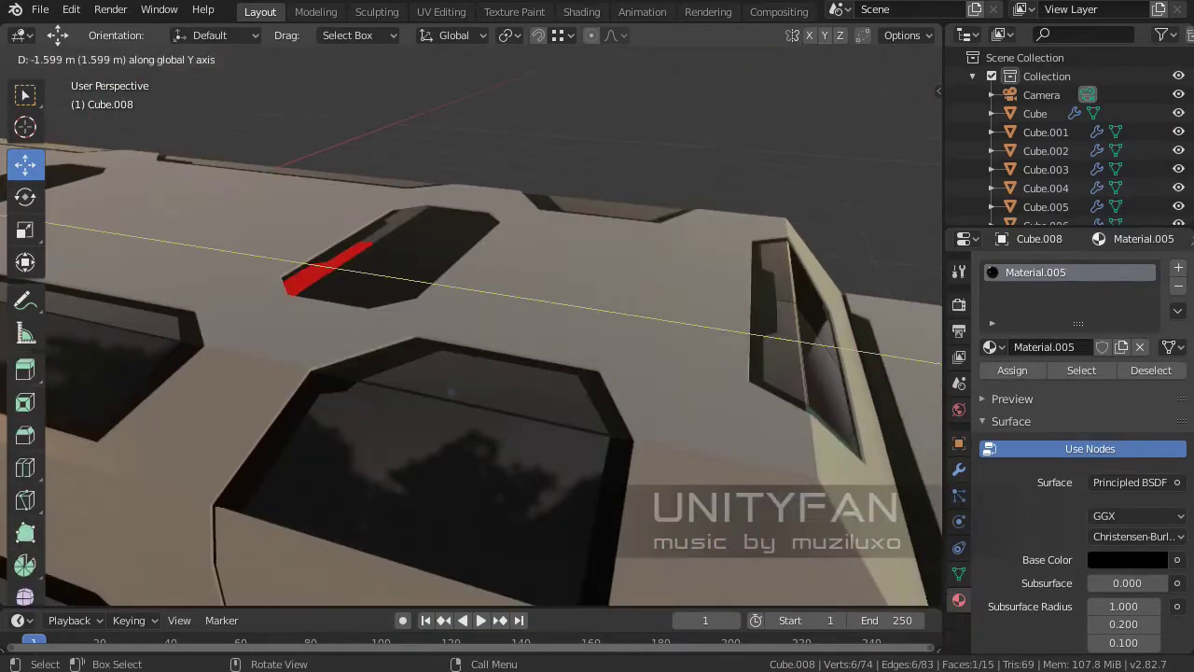
# - Slide the red strip into place along the X axis
pyautogui.press('Return')
pyautogui.moveTo(466, 326)
pyautogui.mouseDown(button='middle')
pyautogui.moveTo(504, 280)
pyautogui.moveTo(466, 317)
pyautogui.moveTo(420, 308)
pyautogui.moveTo(503, 308)
pyautogui.moveTo(438, 280)
pyautogui.mouseUp(button='middle')
pyautogui.press('g')
pyautogui.press('x')
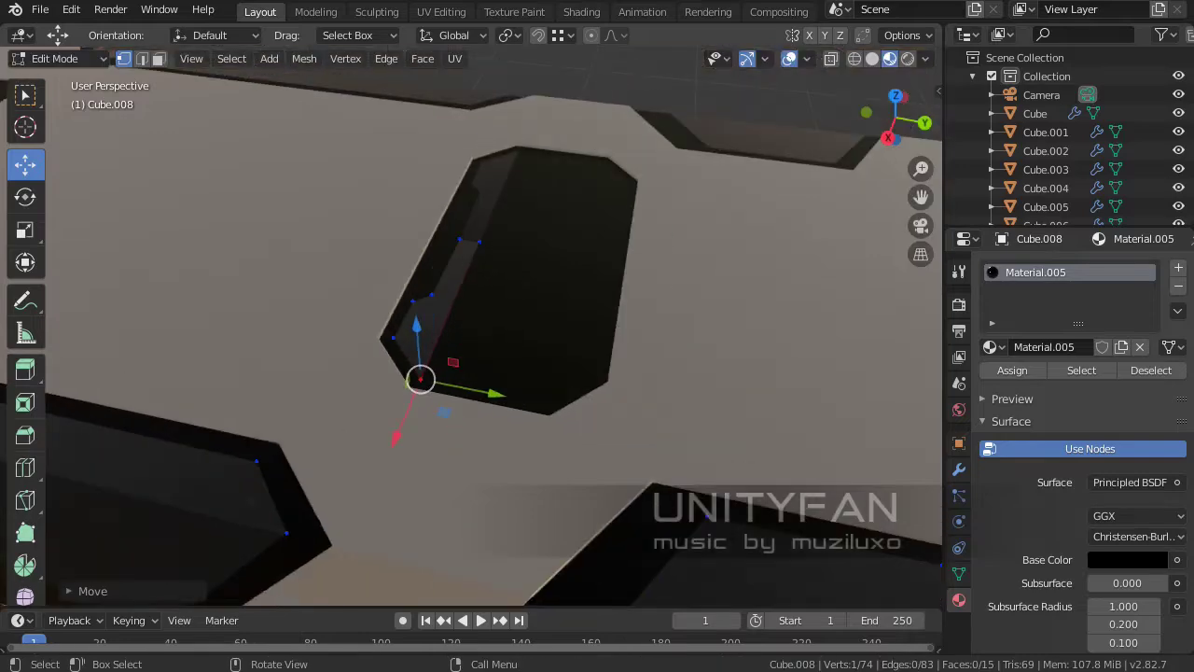
# - Extrude the opening's edge along Y and adjust it along X to form the inner panel
pyautogui.press('2')
pyautogui.moveTo(578, 327); pyautogui.dragTo(559, 317, button='middle')
pyautogui.press('e')
pyautogui.press('y')
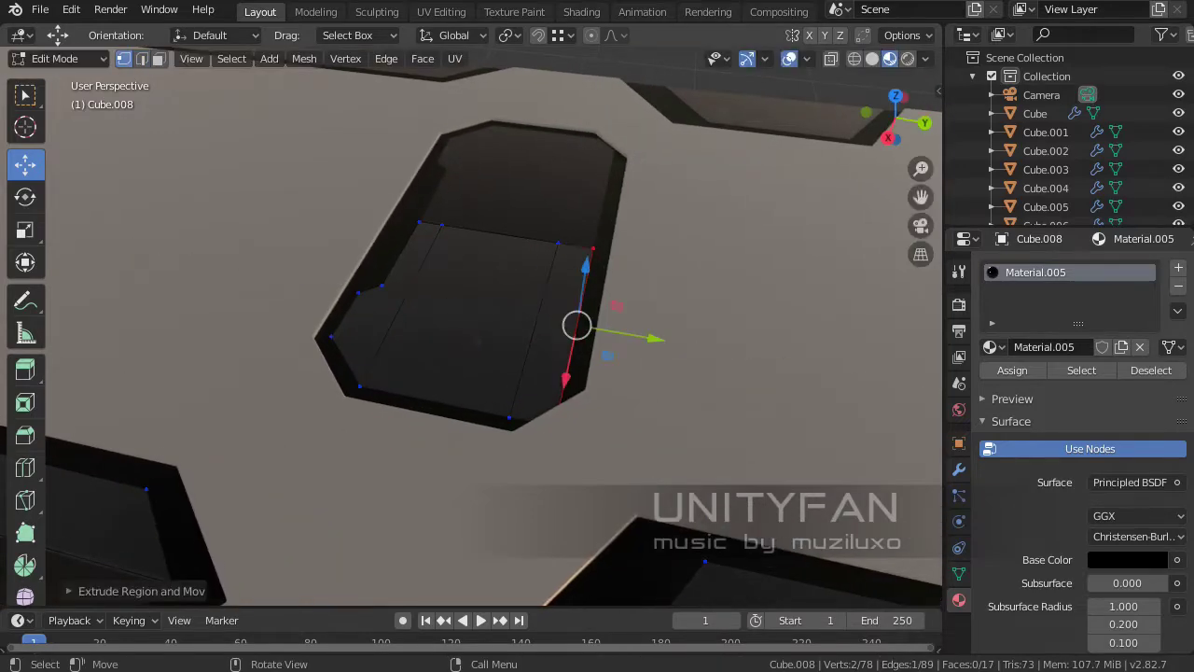
pyautogui.press('g')
pyautogui.press('x')
pyautogui.press('Return')
pyautogui.moveTo(466, 327); pyautogui.dragTo(504, 308, button='middle')
# - Knife-cut a new seam and grow the selection on the rear body piece Cube.001
pyautogui.press('k')
pyautogui.press('Tab')
pyautogui.press('Tab')
pyautogui.press('ctrl+KP_Add')
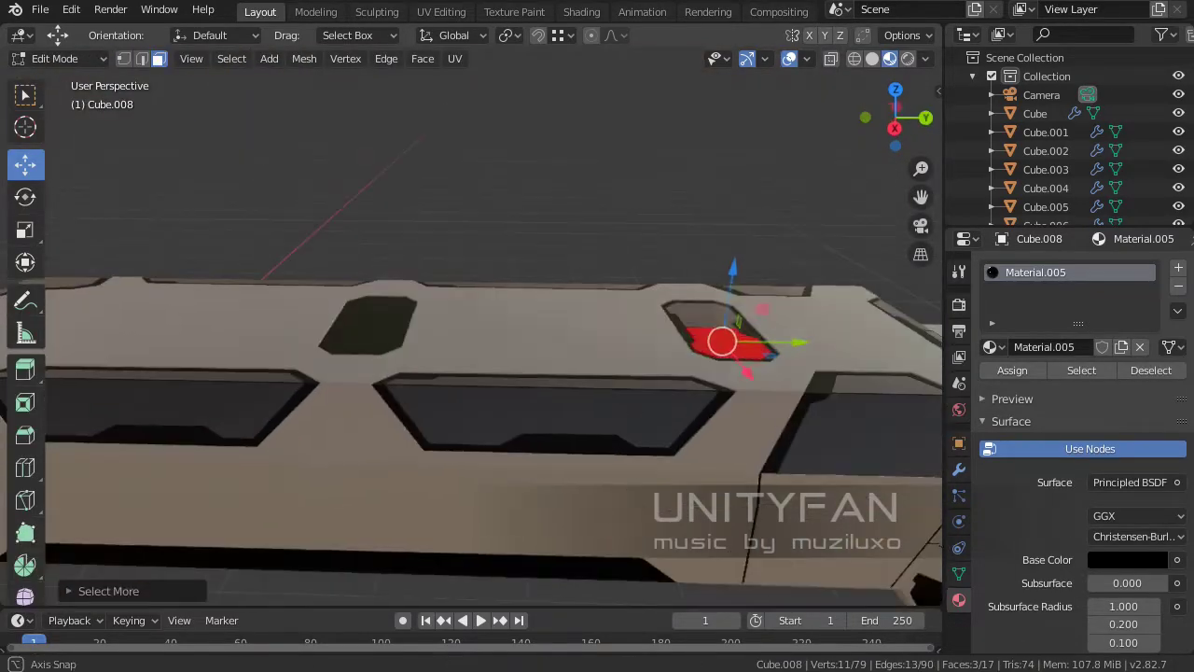
pyautogui.press('Return')
pyautogui.press('Tab')
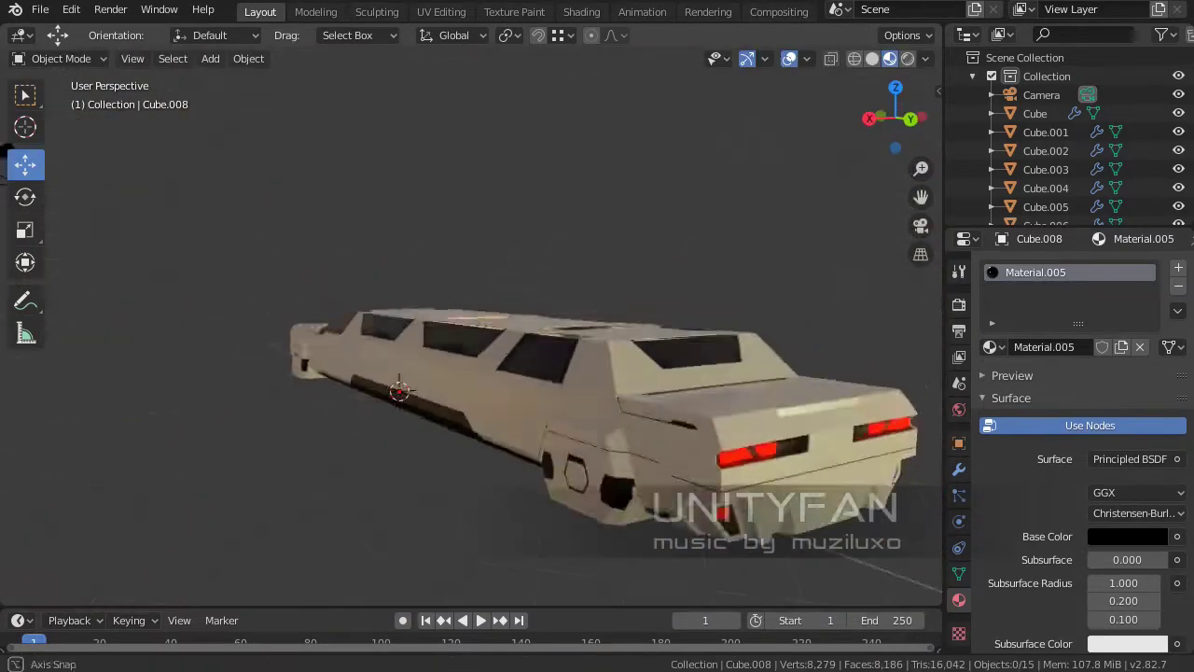
pyautogui.click(765, 354)
pyautogui.press('KP_Decimal')
pyautogui.press('Tab')
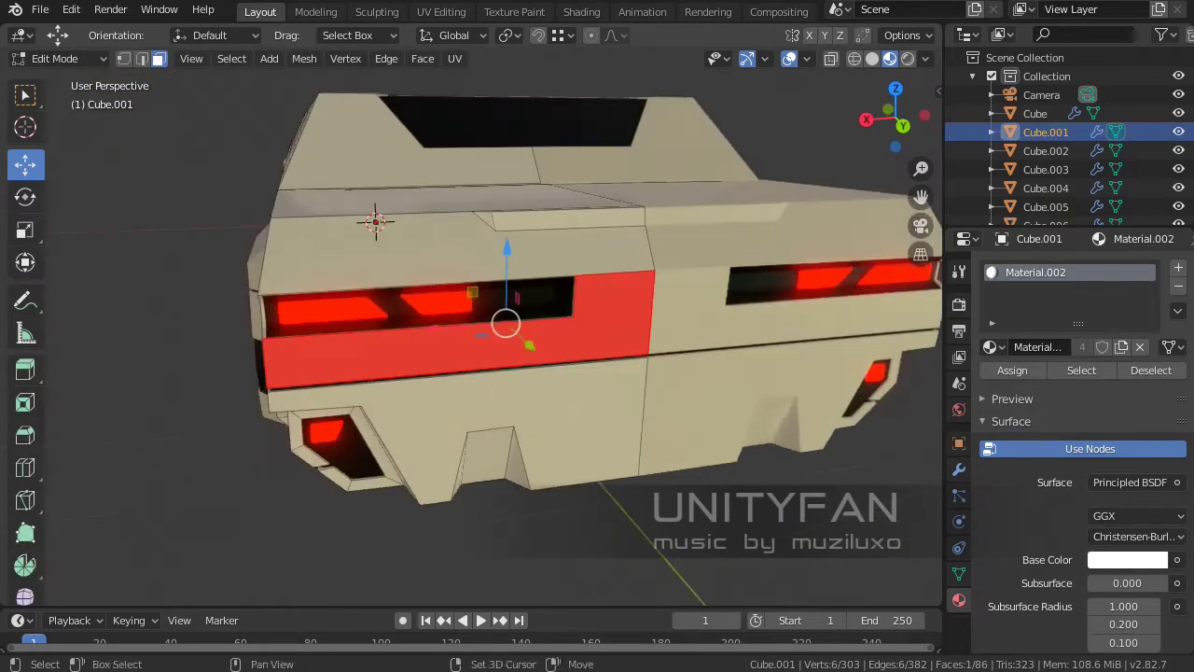
# - Leave Edit Mode and orbit from the tail lights round to the limo's front
pyautogui.moveTo(373, 213); pyautogui.dragTo(333, 203, button='middle')
pyautogui.scroll(3, 332, 203)
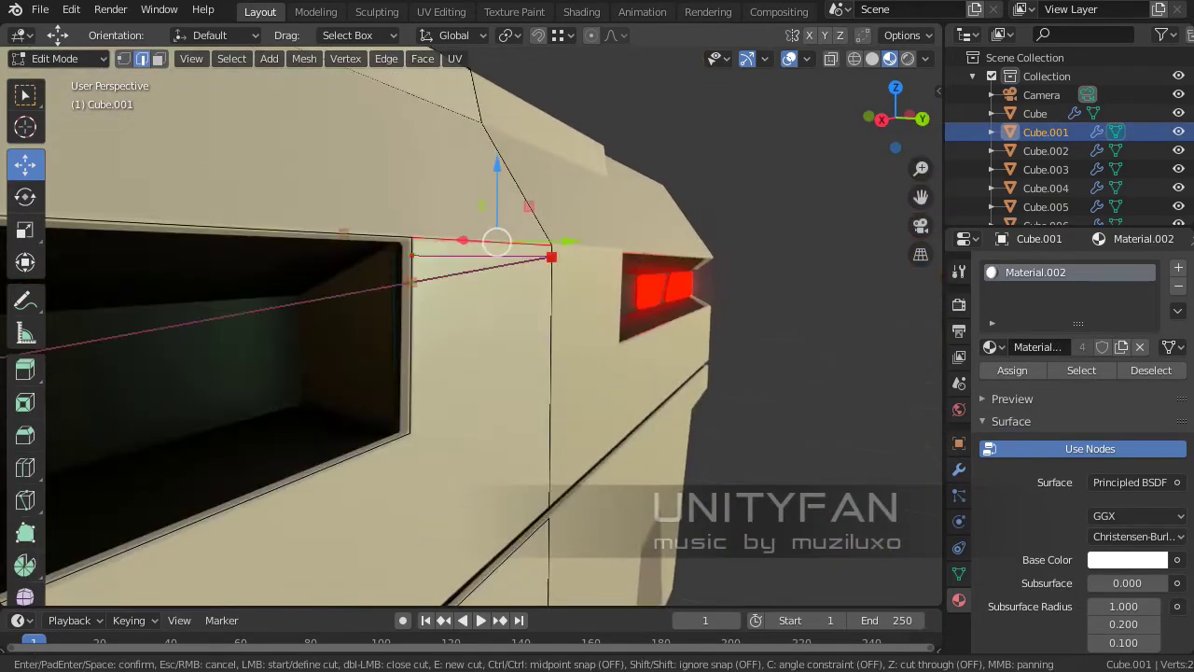
pyautogui.scroll(-4, 466, 327)
pyautogui.press('Tab')
pyautogui.moveTo(466, 327); pyautogui.dragTo(401, 308, button='middle')
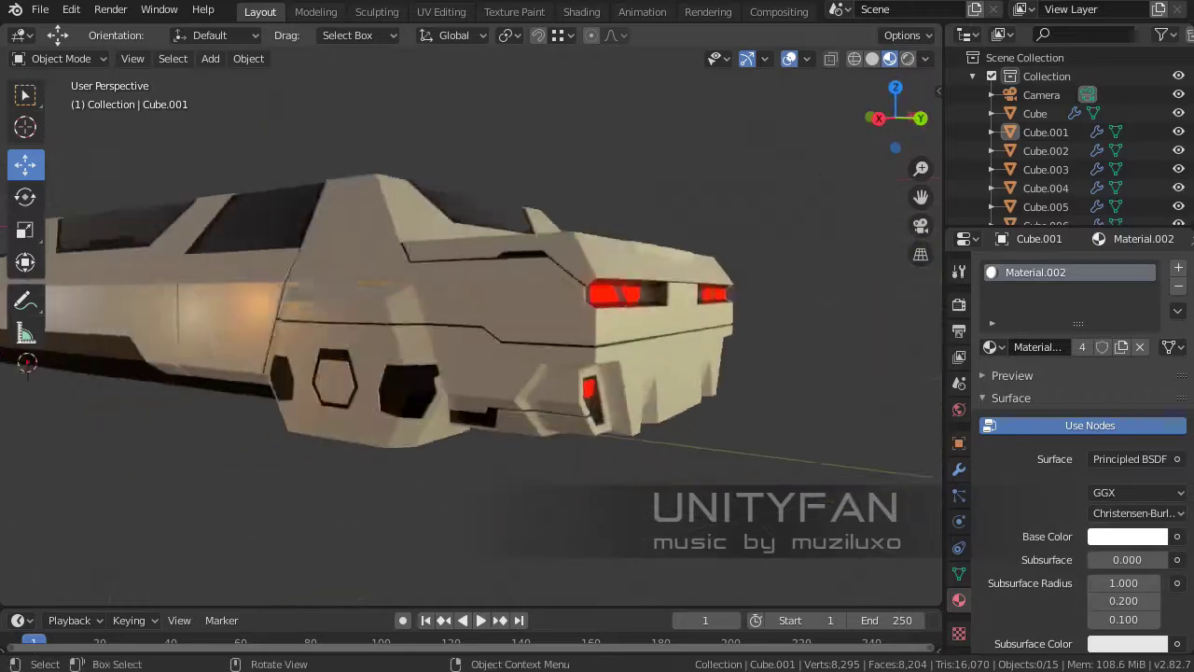
pyautogui.moveTo(467, 327)
pyautogui.mouseDown(button='middle')
pyautogui.moveTo(699, 336)
pyautogui.moveTo(886, 299)
pyautogui.moveTo(895, 336)
pyautogui.moveTo(793, 363)
pyautogui.mouseUp(button='middle')
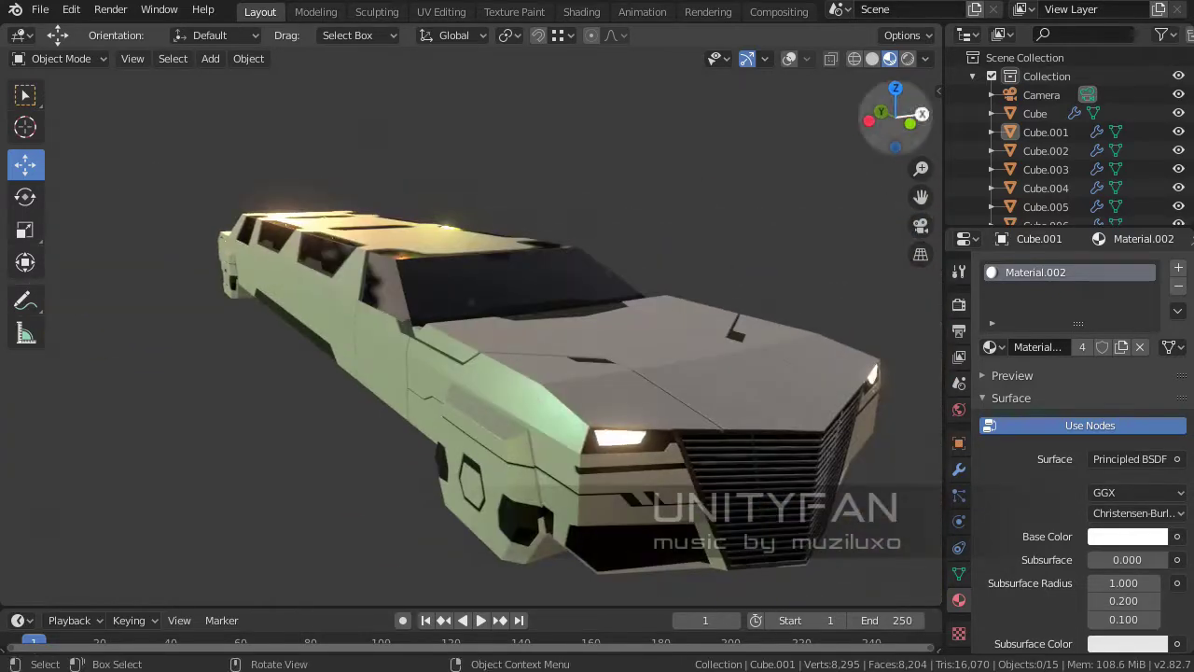
# - Dim the viewport HDRI preview lighting, lowering its strength from 0.5 to 0.3
pyautogui.click(926, 58)
pyautogui.moveTo(653, 326)
pyautogui.mouseDown(button='middle')
pyautogui.moveTo(606, 307)
pyautogui.moveTo(523, 326)
pyautogui.moveTo(560, 308)
pyautogui.mouseUp(button='middle')
pyautogui.click(925, 58)
pyautogui.doubleClick(910, 280)
pyautogui.write('0.5')
pyautogui.press('Return')
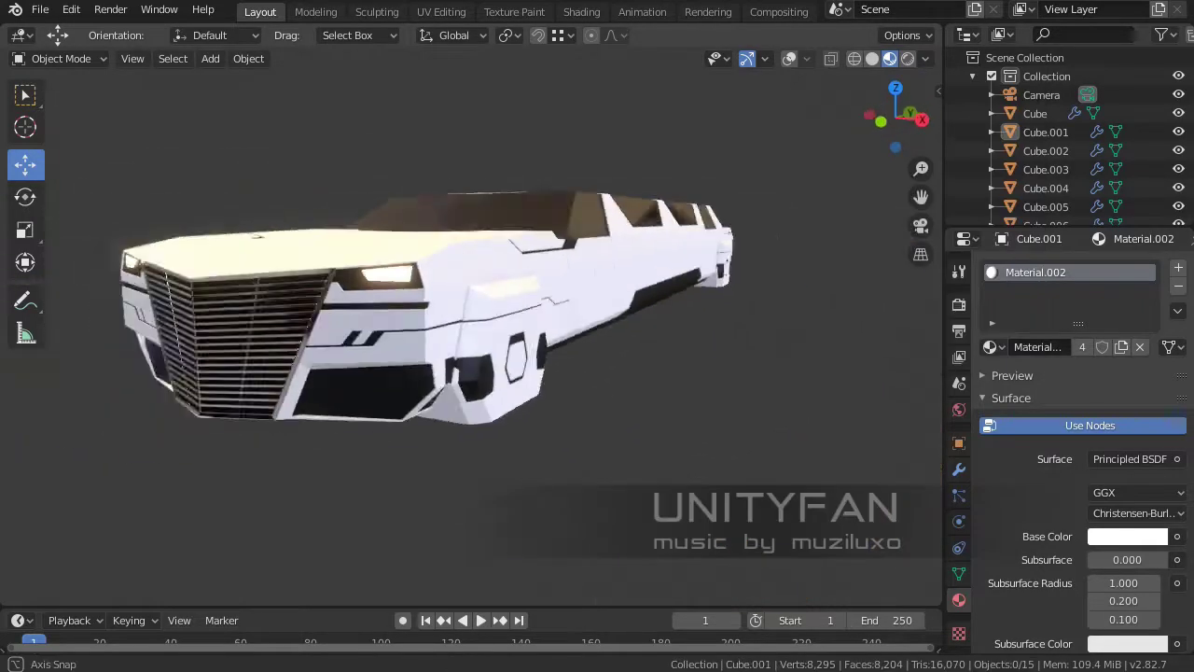
pyautogui.write('.3')
pyautogui.press('Return')
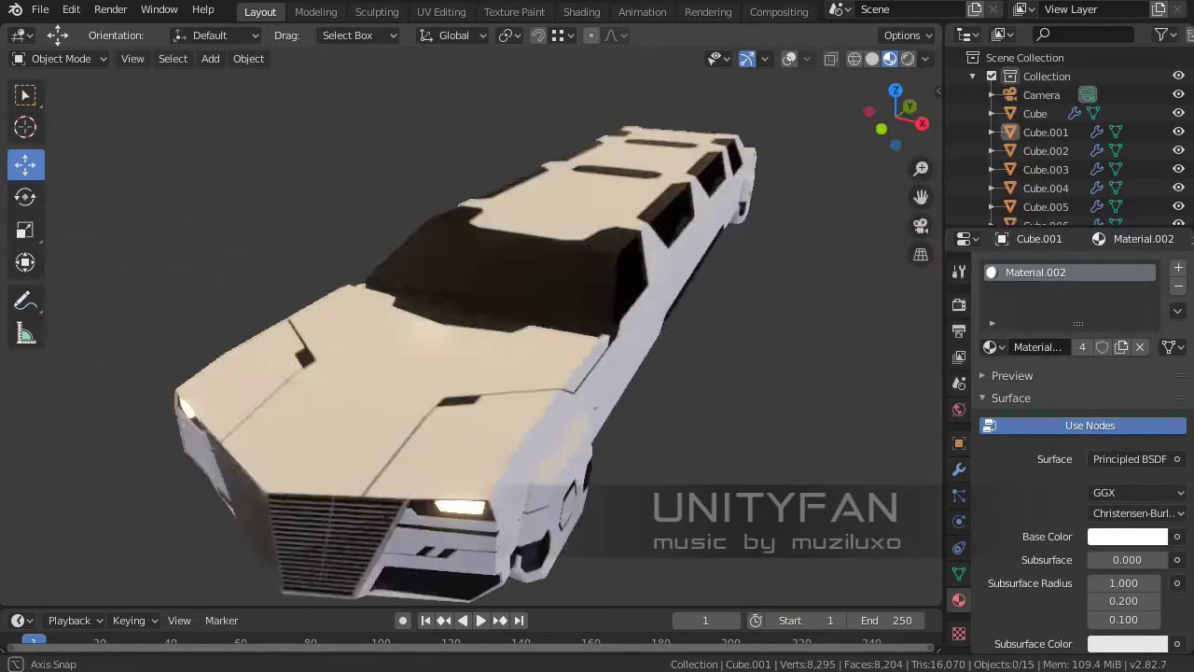
pyautogui.moveTo(560, 327)
pyautogui.mouseDown(button='middle')
pyautogui.moveTo(447, 317)
pyautogui.moveTo(578, 317)
pyautogui.moveTo(448, 327)
pyautogui.moveTo(559, 318)
pyautogui.mouseUp(button='middle')
pyautogui.click(925, 57)
pyautogui.click(926, 58)
pyautogui.write('0.')
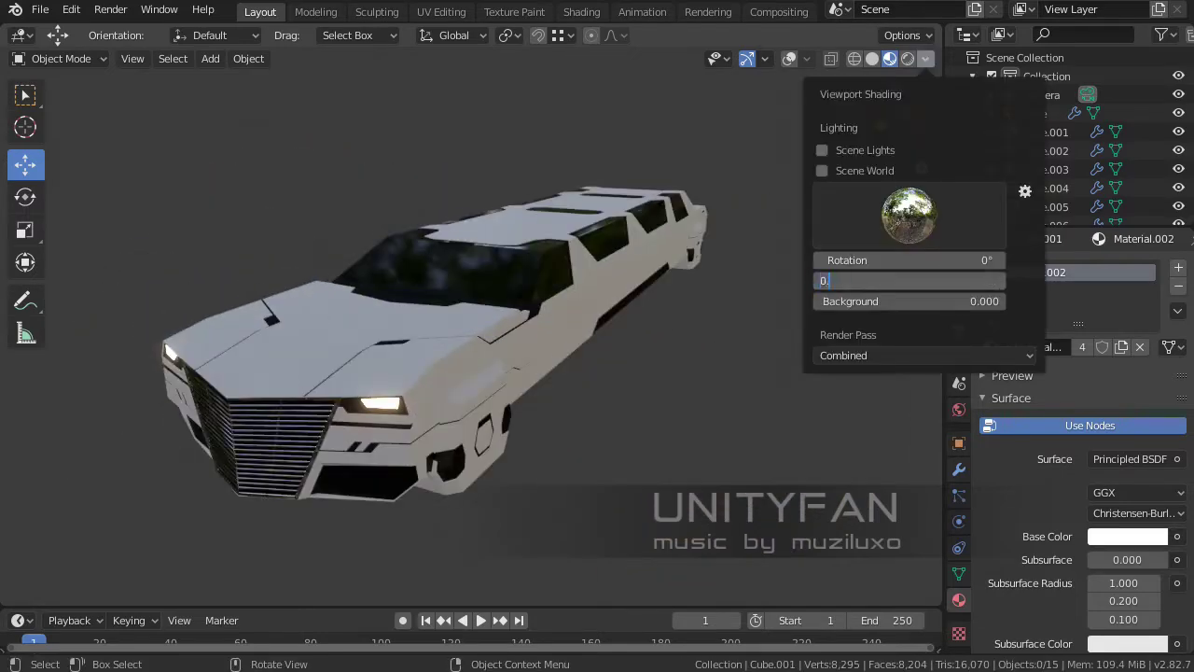
pyautogui.press('Return')
# - Give the body paint Metallic 0.5, a darkened base colour and Clearcoat 1.0
pyautogui.moveTo(466, 327)
pyautogui.mouseDown(button='middle')
pyautogui.moveTo(606, 317)
pyautogui.moveTo(560, 336)
pyautogui.mouseUp(button='middle')
pyautogui.scroll(-5, 1082, 448)
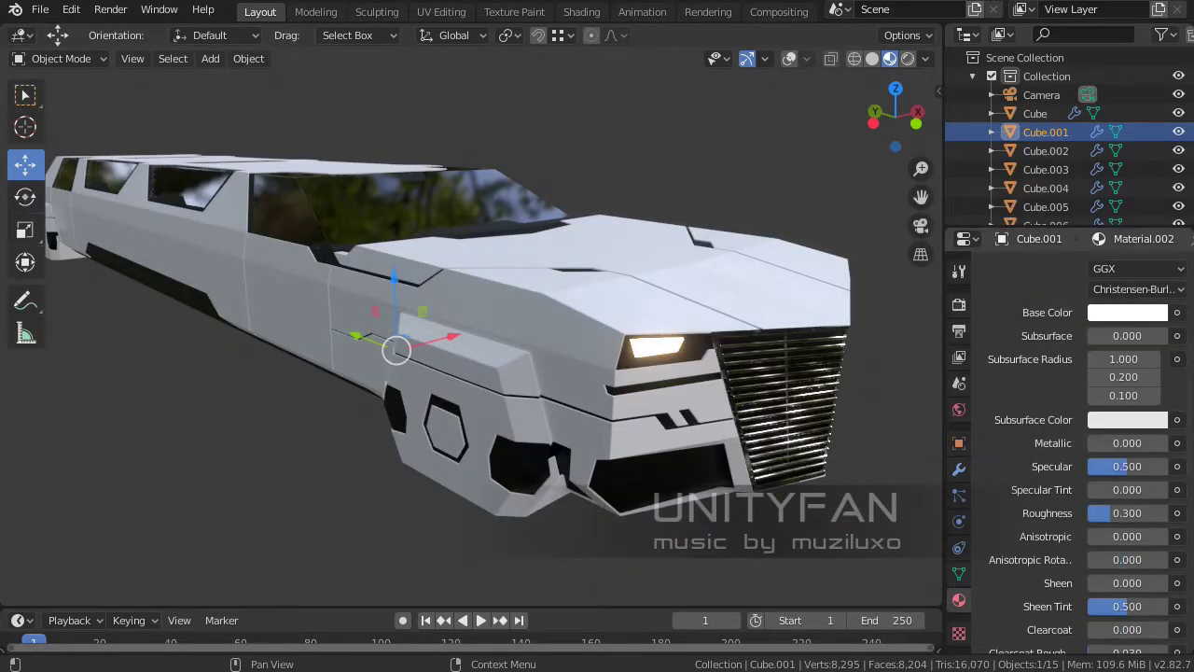
pyautogui.scroll(-1, 1082, 448)
pyautogui.moveTo(466, 326)
pyautogui.mouseDown(button='middle')
pyautogui.moveTo(653, 317)
pyautogui.moveTo(607, 317)
pyautogui.mouseUp(button='middle')
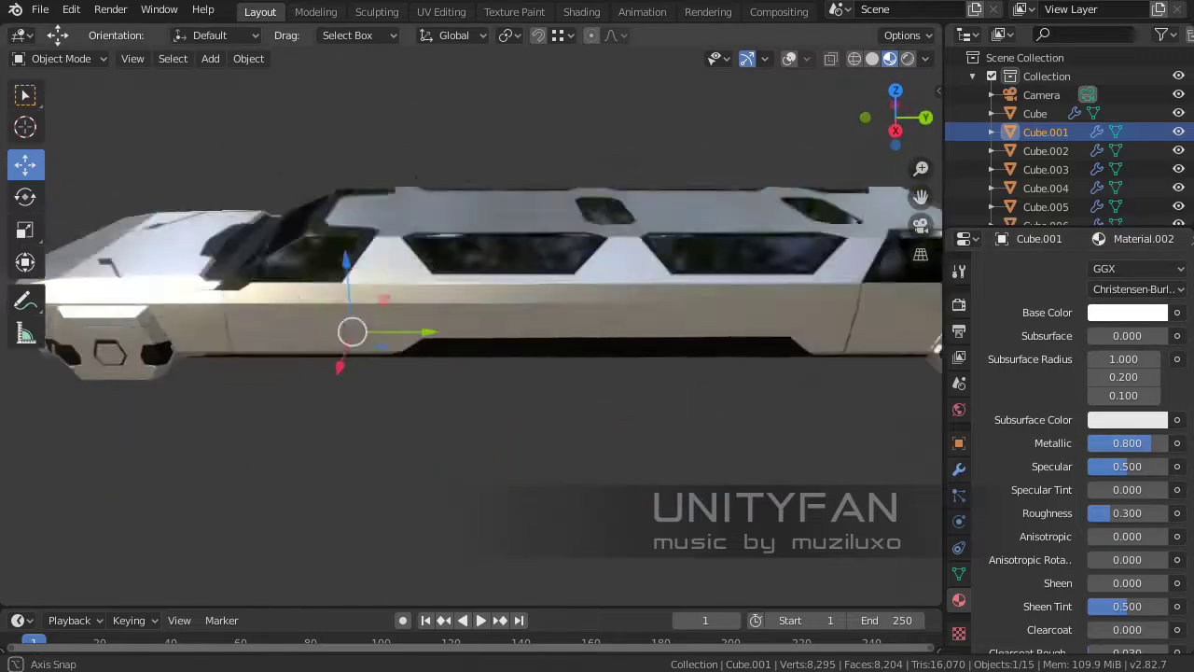
pyautogui.hotkey('alt', 'a')
pyautogui.scroll(2, 1082, 448)
pyautogui.moveTo(1152, 479); pyautogui.dragTo(1127, 479)
pyautogui.moveTo(607, 317); pyautogui.dragTo(653, 318, button='middle')
pyautogui.moveTo(467, 326)
pyautogui.mouseDown(button='middle')
pyautogui.moveTo(652, 280)
pyautogui.moveTo(560, 280)
pyautogui.moveTo(634, 326)
pyautogui.mouseUp(button='middle')
pyautogui.click(1127, 348)
pyautogui.moveTo(1153, 86); pyautogui.dragTo(1153, 198)
pyautogui.moveTo(467, 327); pyautogui.dragTo(671, 317, button='middle')
pyautogui.scroll(-4, 1082, 448)
pyautogui.moveTo(1101, 517); pyautogui.dragTo(1166, 517)
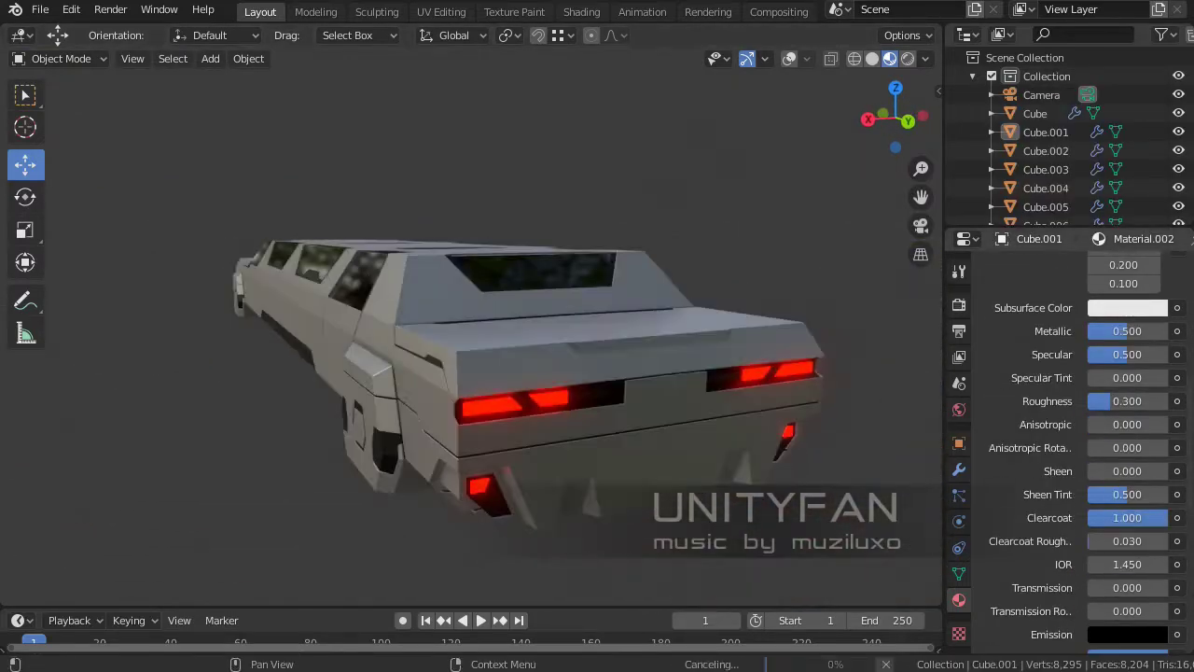
pyautogui.moveTo(466, 326); pyautogui.dragTo(671, 327, button='middle')
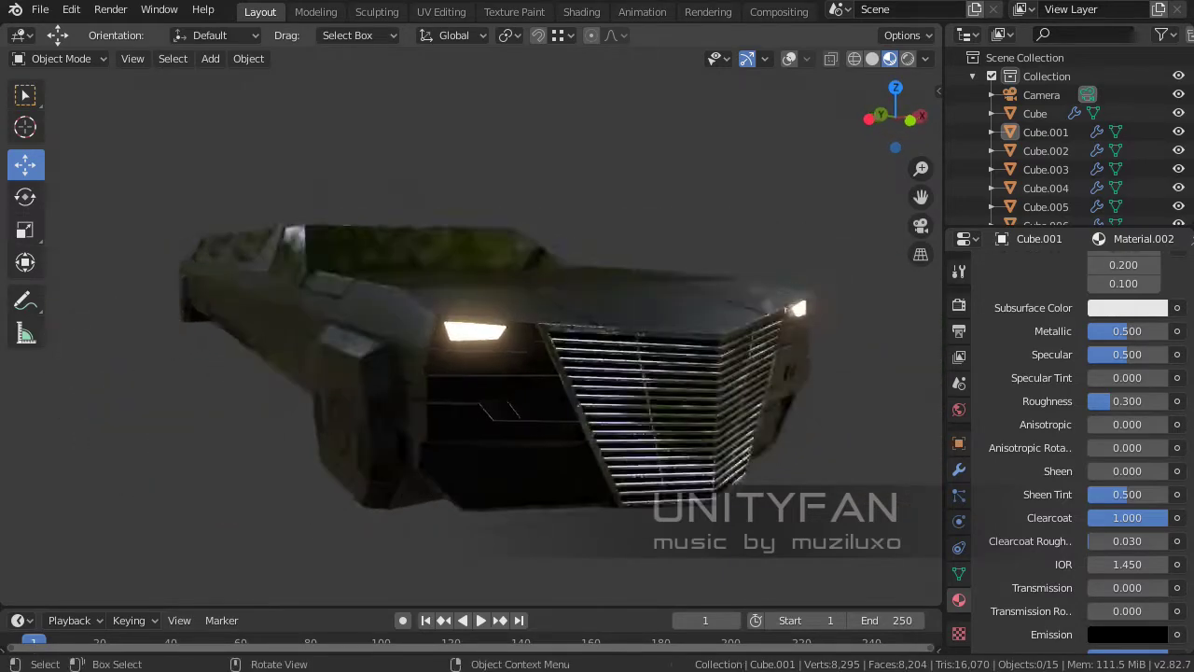
pyautogui.moveTo(466, 327); pyautogui.dragTo(578, 326, button='middle')
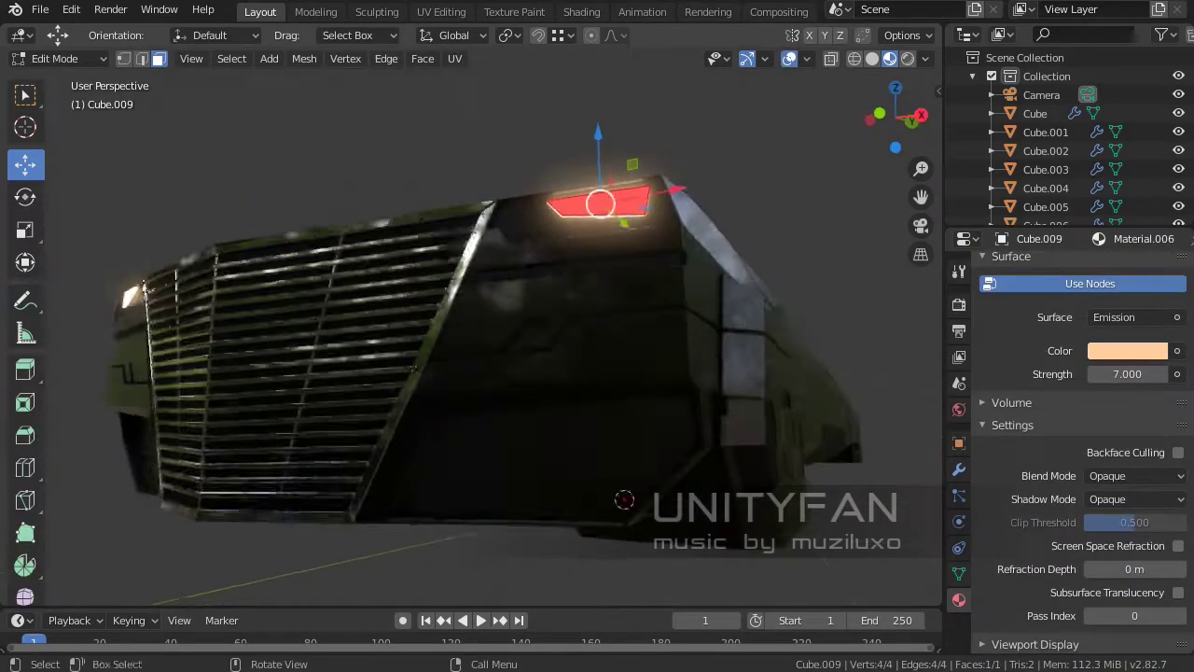
# - Duplicate the glowing headlight face down along Z and slide it along X into the lower opening
pyautogui.hotkey('shift', 'd')
pyautogui.press('z')
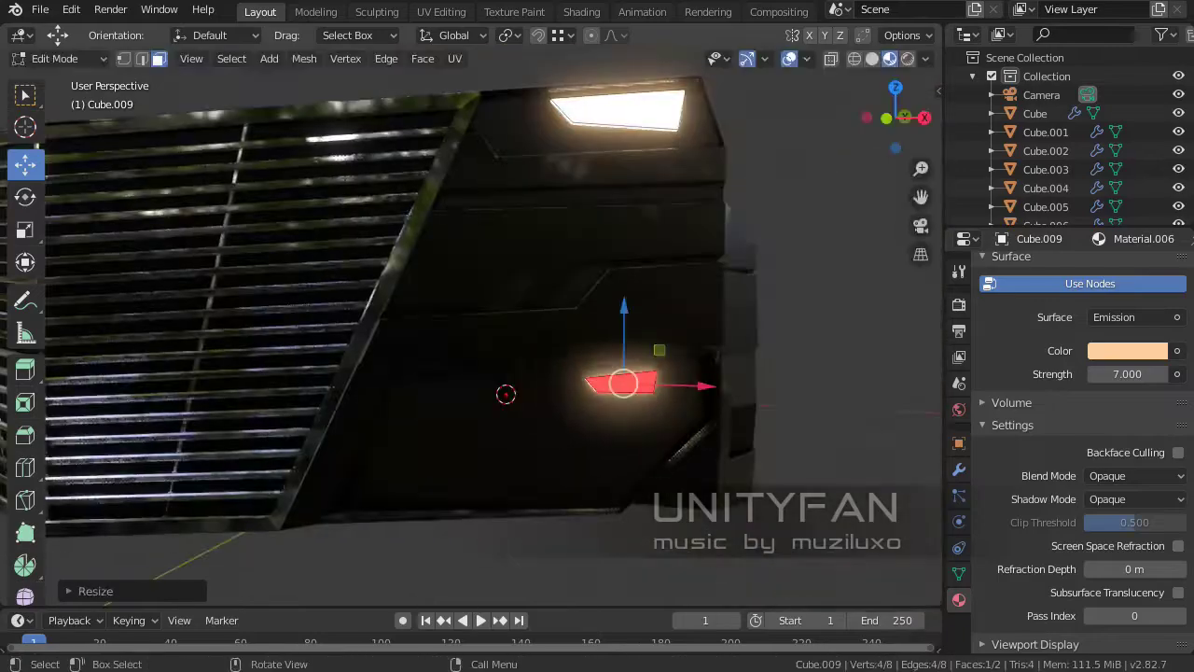
pyautogui.press('Tab')
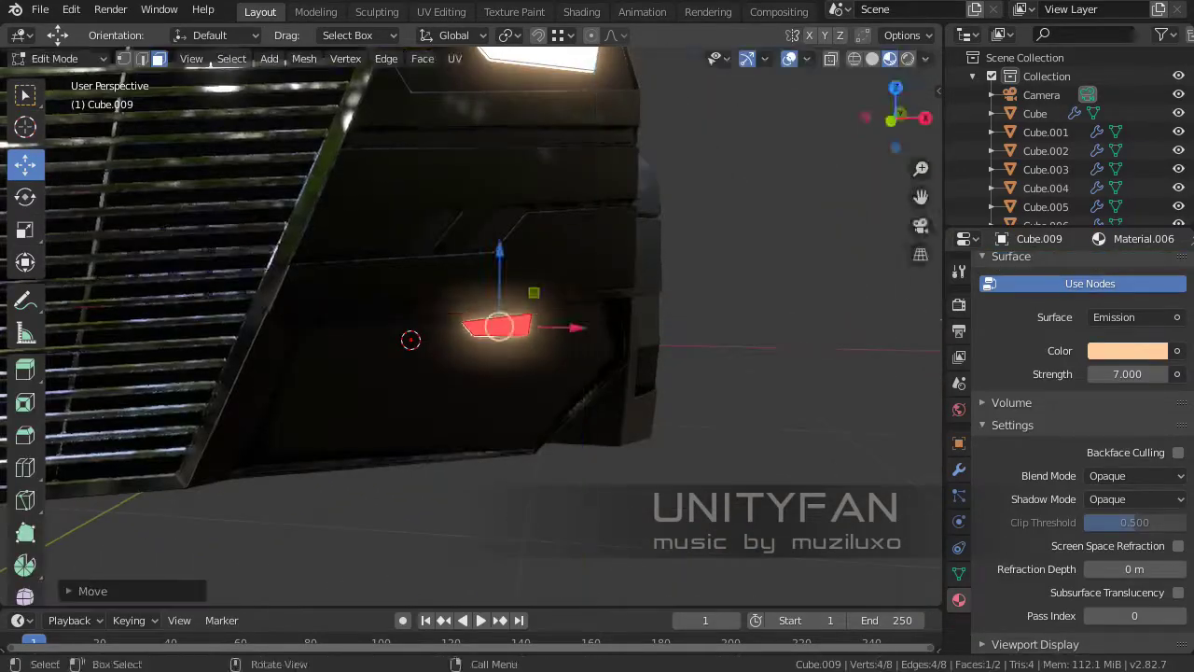
pyautogui.moveTo(494, 373); pyautogui.dragTo(550, 336, button='middle')
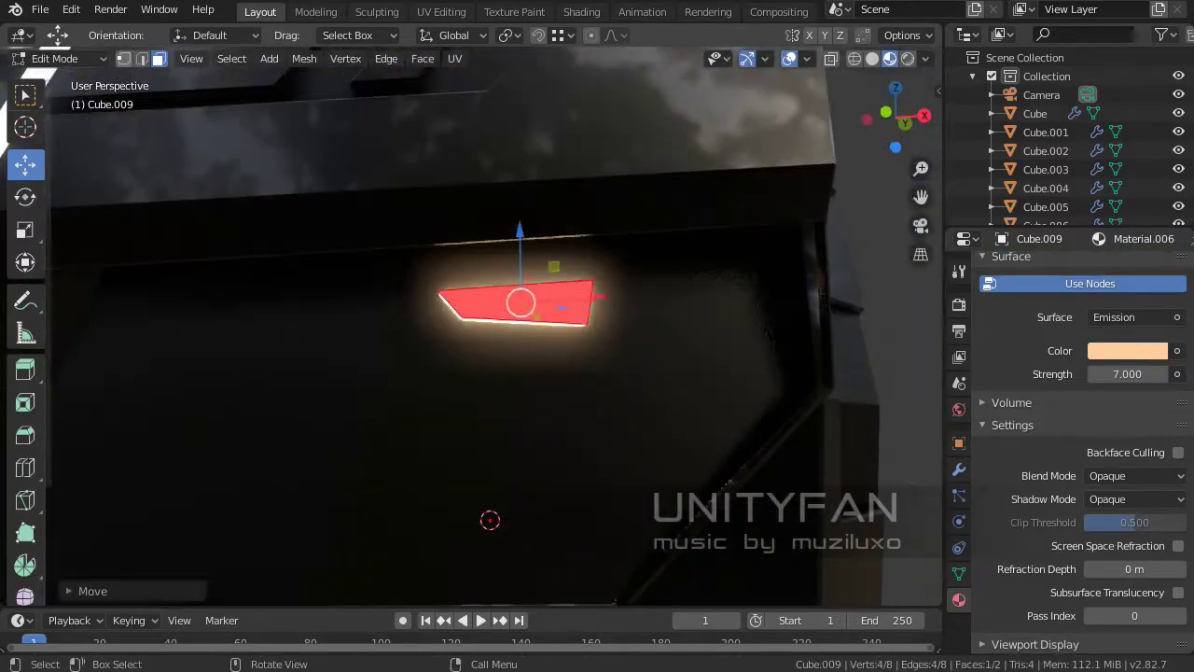
pyautogui.press('g')
pyautogui.press('x')
pyautogui.press('Return')
pyautogui.press('g')
pyautogui.press('x')
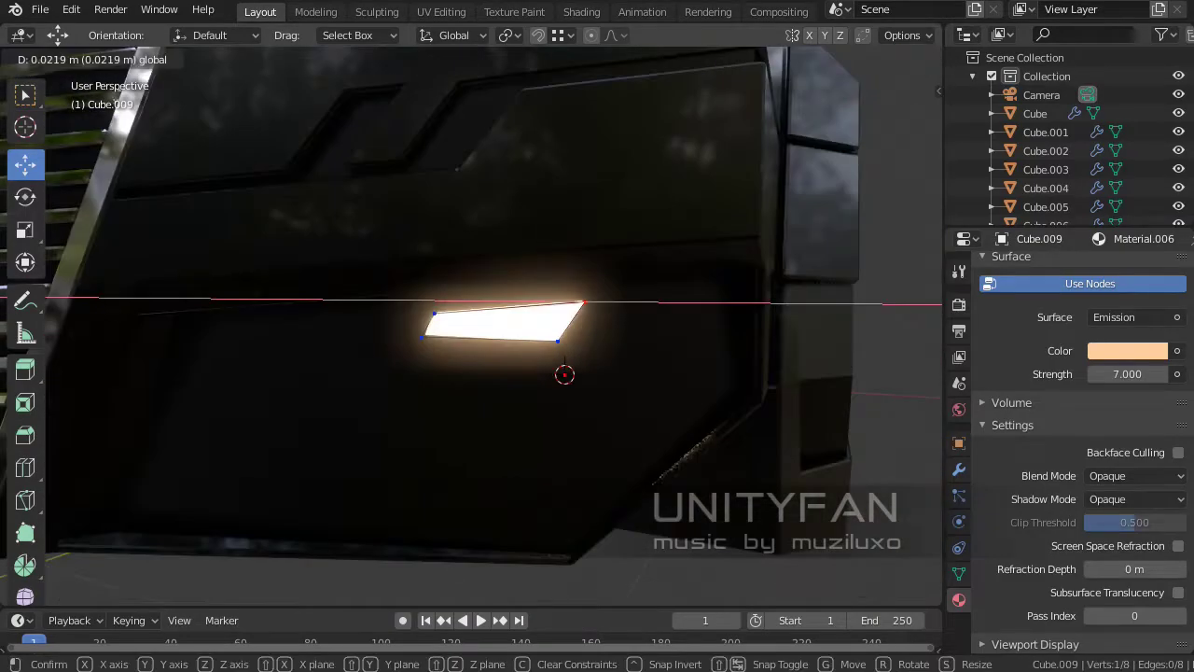
pyautogui.press('KP_Decimal')
pyautogui.moveTo(522, 373); pyautogui.dragTo(569, 350, button='middle')
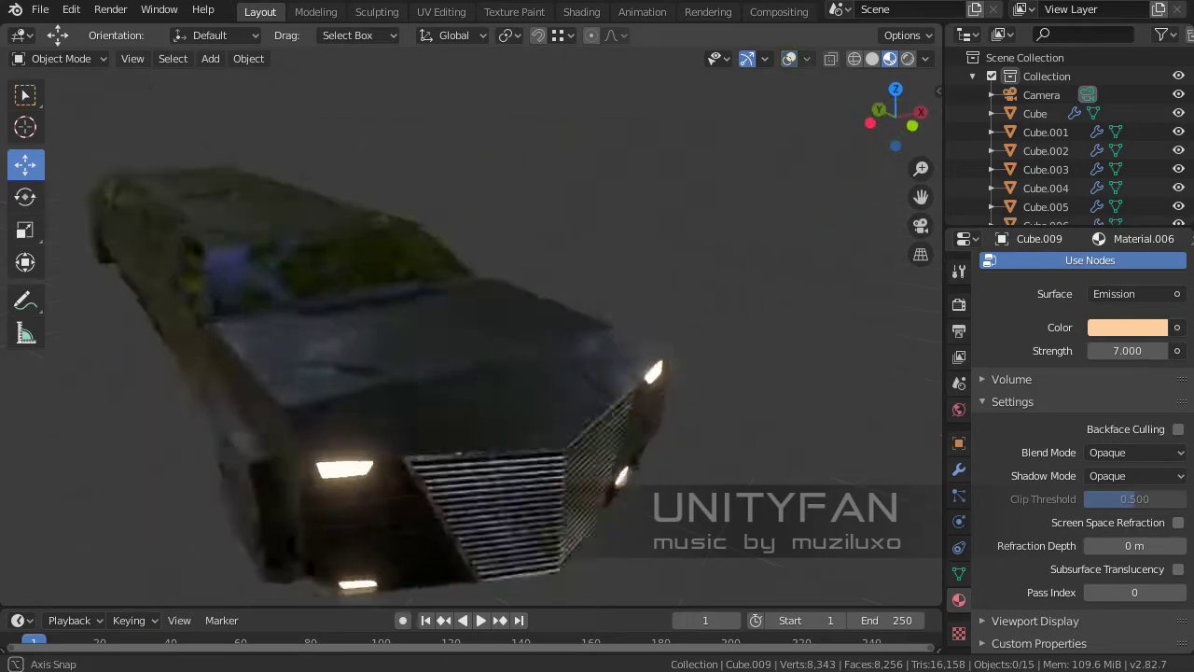
# - Orbit around the finished limo and switch the viewport preview to a different lighting environment
pyautogui.moveTo(559, 336); pyautogui.dragTo(671, 337, button='middle')
pyautogui.moveTo(559, 336); pyautogui.dragTo(672, 336, button='middle')
pyautogui.moveTo(560, 336); pyautogui.dragTo(644, 336, button='middle')
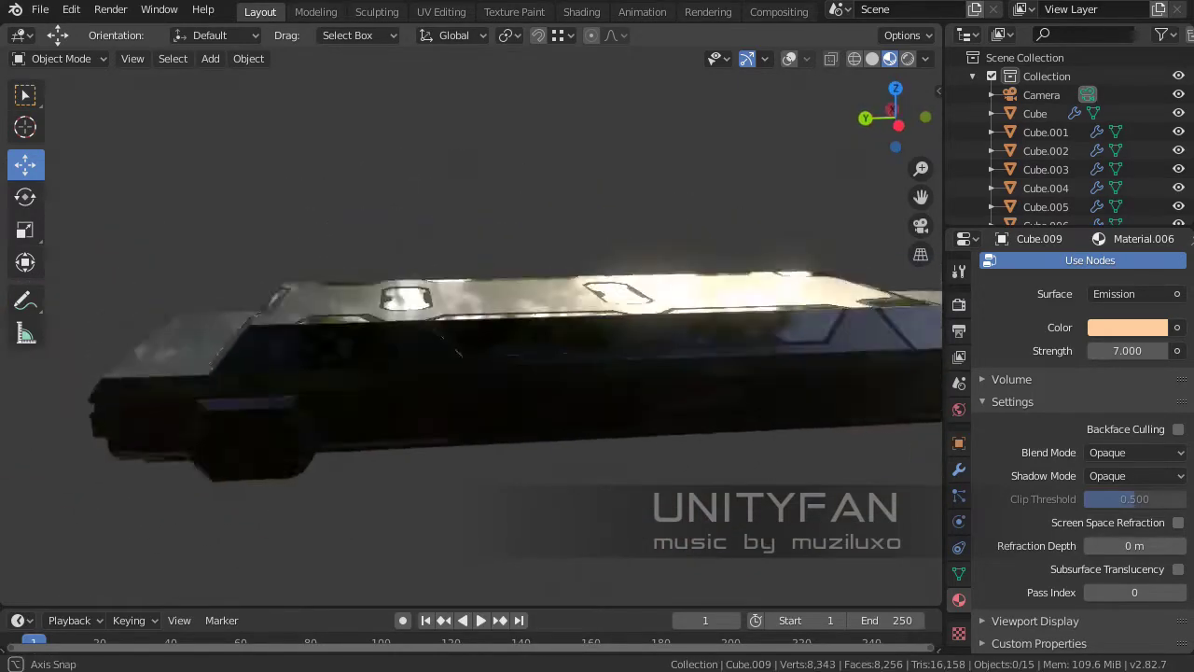
pyautogui.moveTo(560, 336); pyautogui.dragTo(616, 336, button='middle')
pyautogui.click(925, 58)
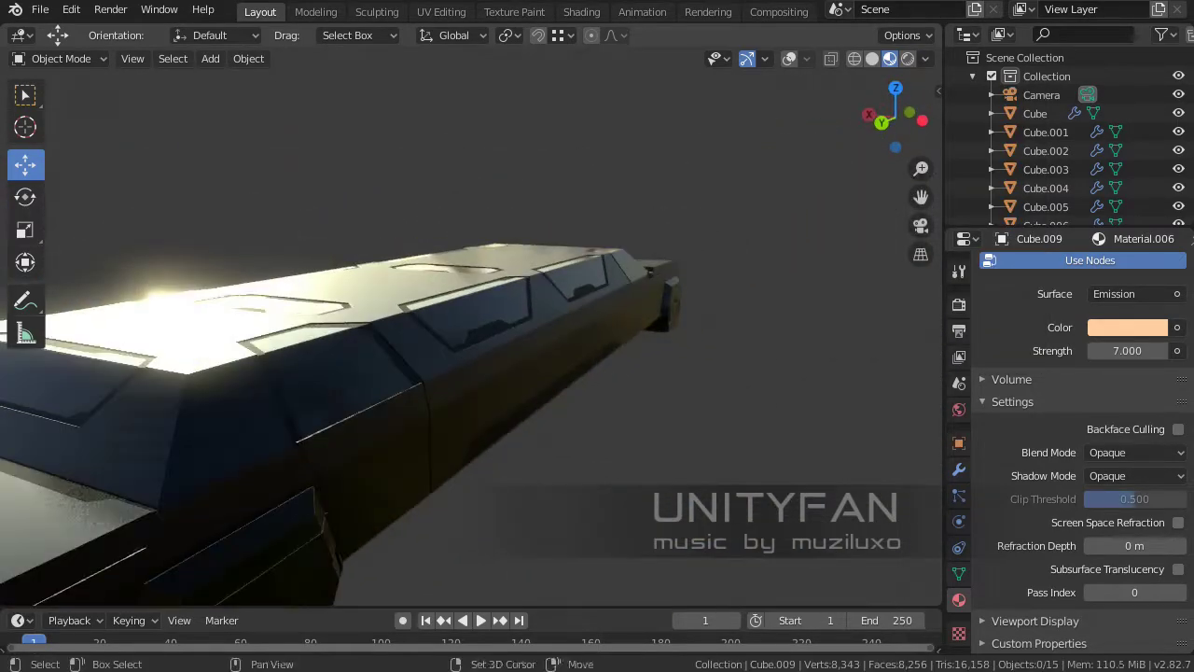
pyautogui.moveTo(466, 336); pyautogui.dragTo(634, 336, button='middle')
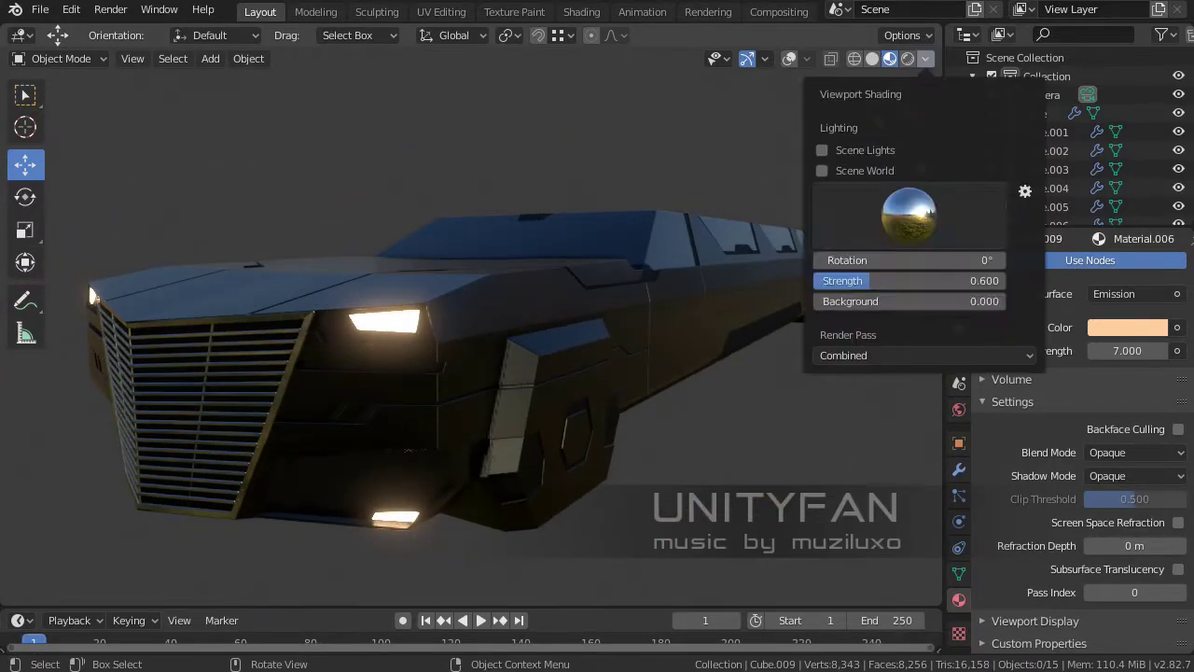
pyautogui.moveTo(467, 447); pyautogui.dragTo(556, 451, button='middle')
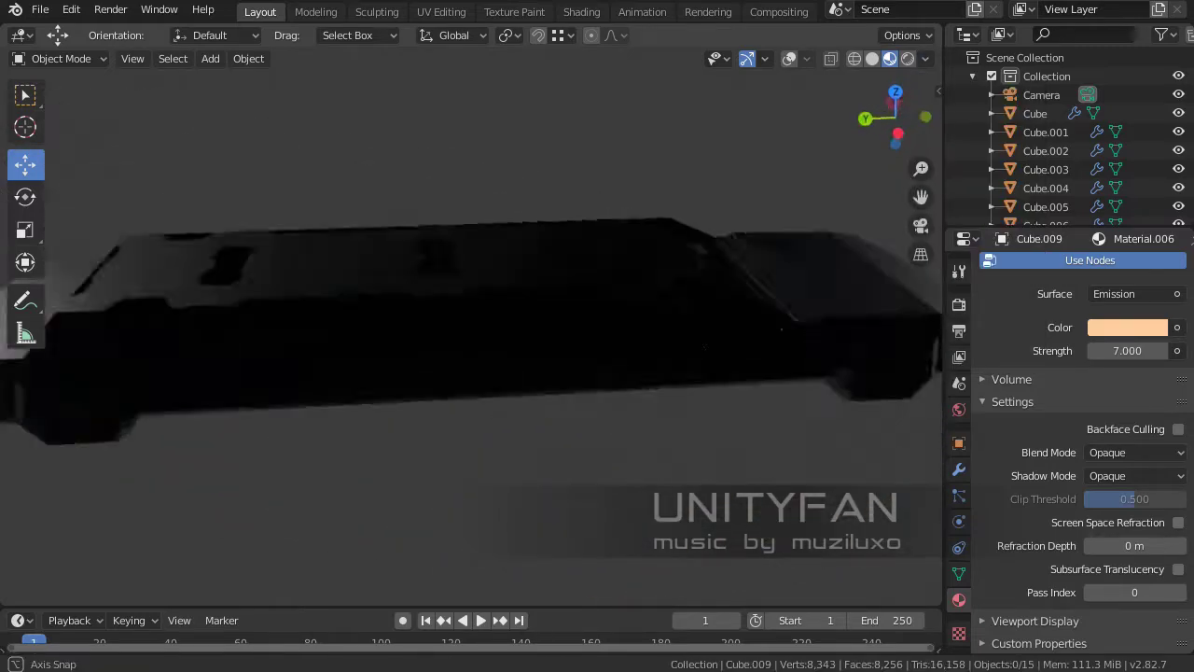
pyautogui.moveTo(467, 373); pyautogui.dragTo(616, 373, button='middle')
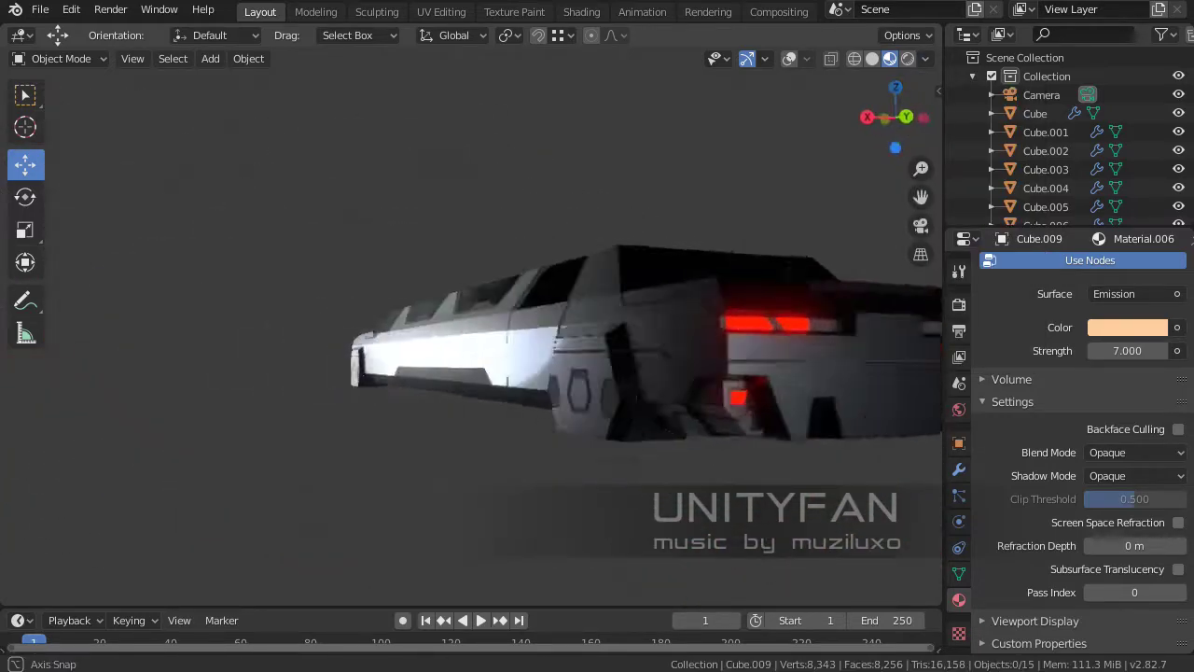